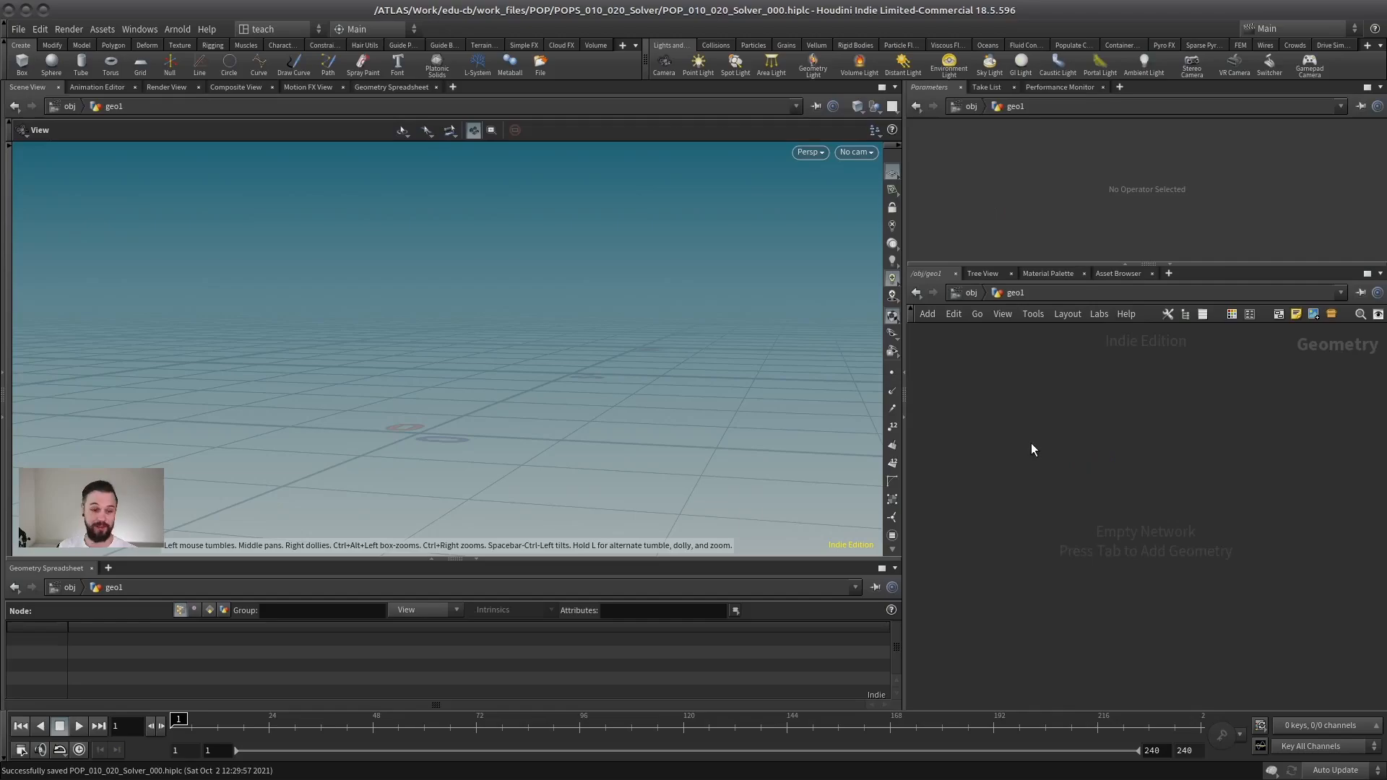
Add a DOP Network node to the empty geo1 network
{"action": "key", "text": "Tab"}
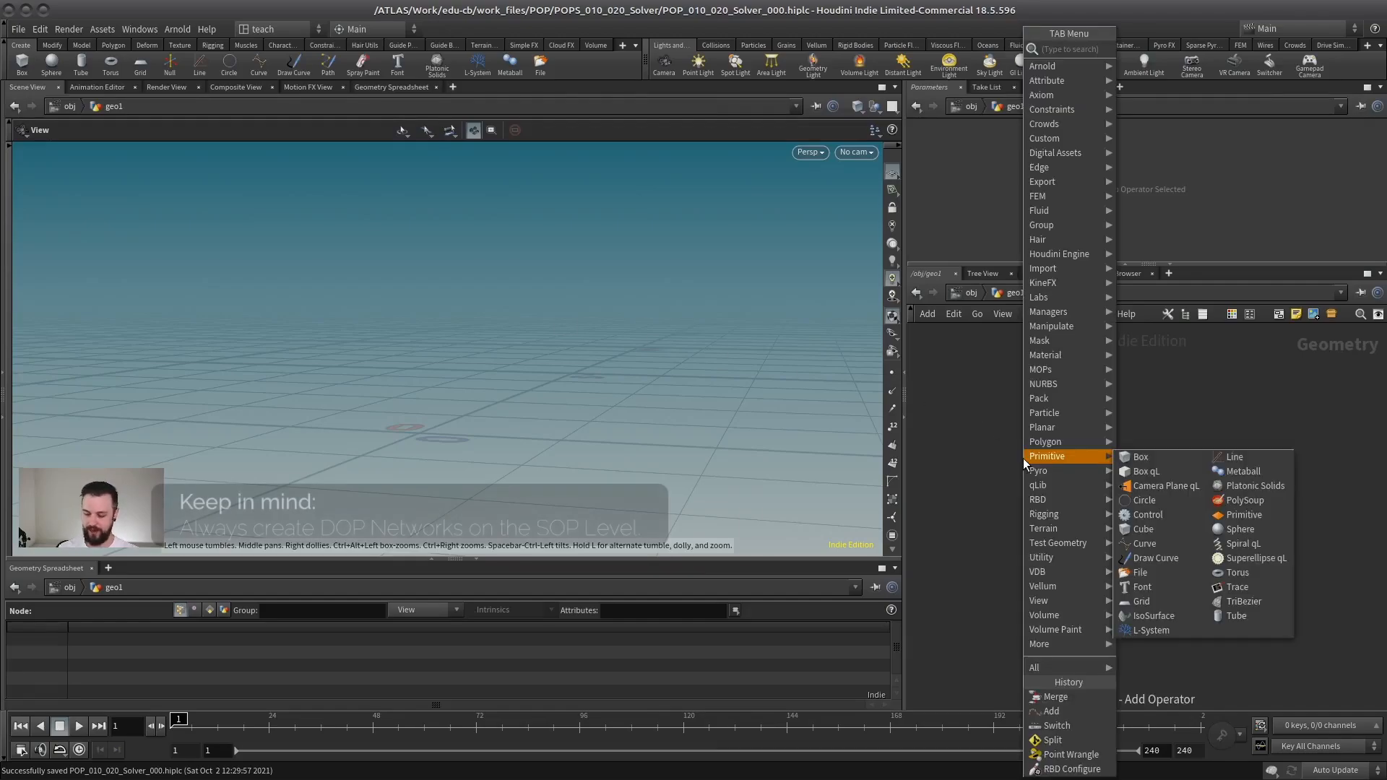
{"action": "type", "text": "dop ne"}
{"action": "key", "text": "Return"}
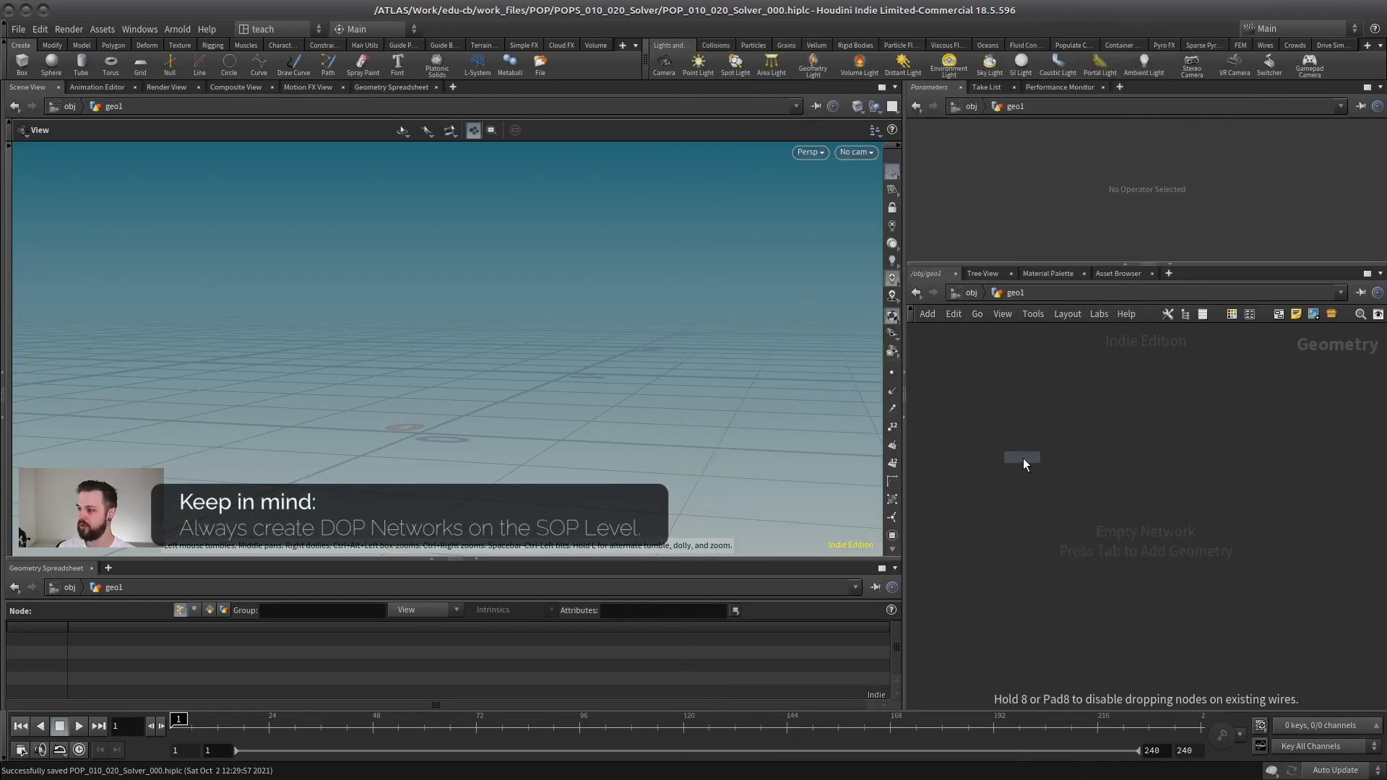
{"action": "left_click", "coordinate": [1039, 480]}
{"action": "scroll", "coordinate": [1094, 431], "scroll_direction": "up", "scroll_amount": 3}
{"action": "middle_click_drag", "start_coordinate": [1084, 477], "coordinate": [1118, 455]}
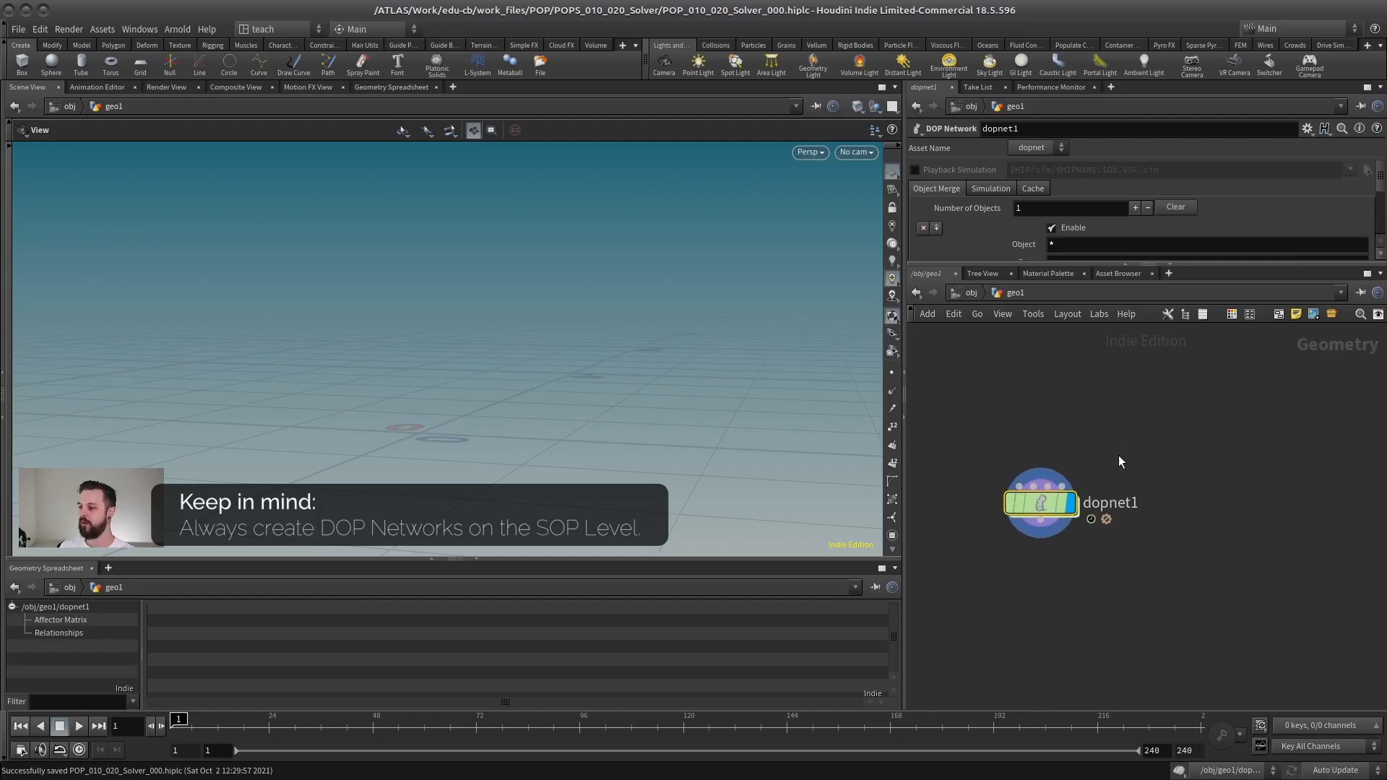
{"action": "left_click_drag", "start_coordinate": [1068, 492], "coordinate": [1117, 496]}
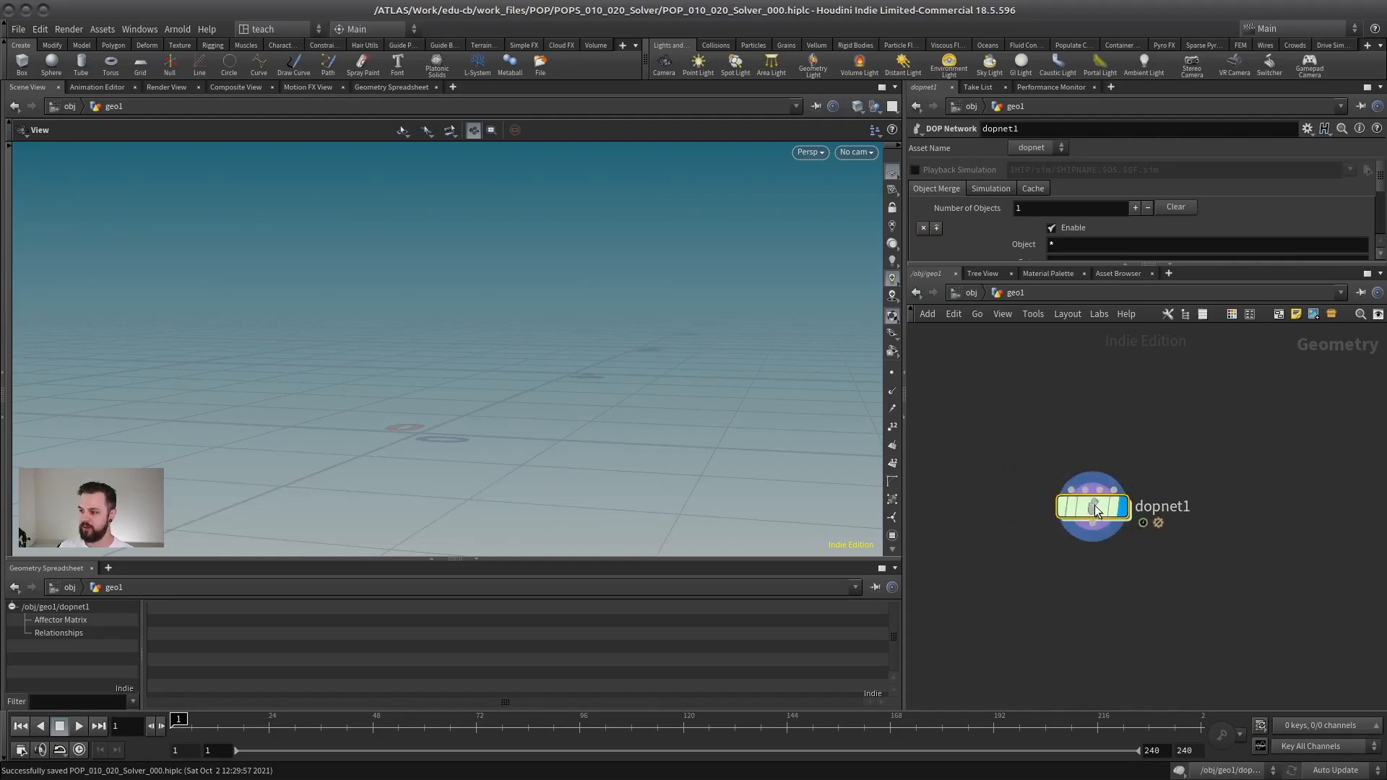
Look inside the DOP Network, return to geo1 and delete the node
{"action": "double_click", "coordinate": [1121, 503]}
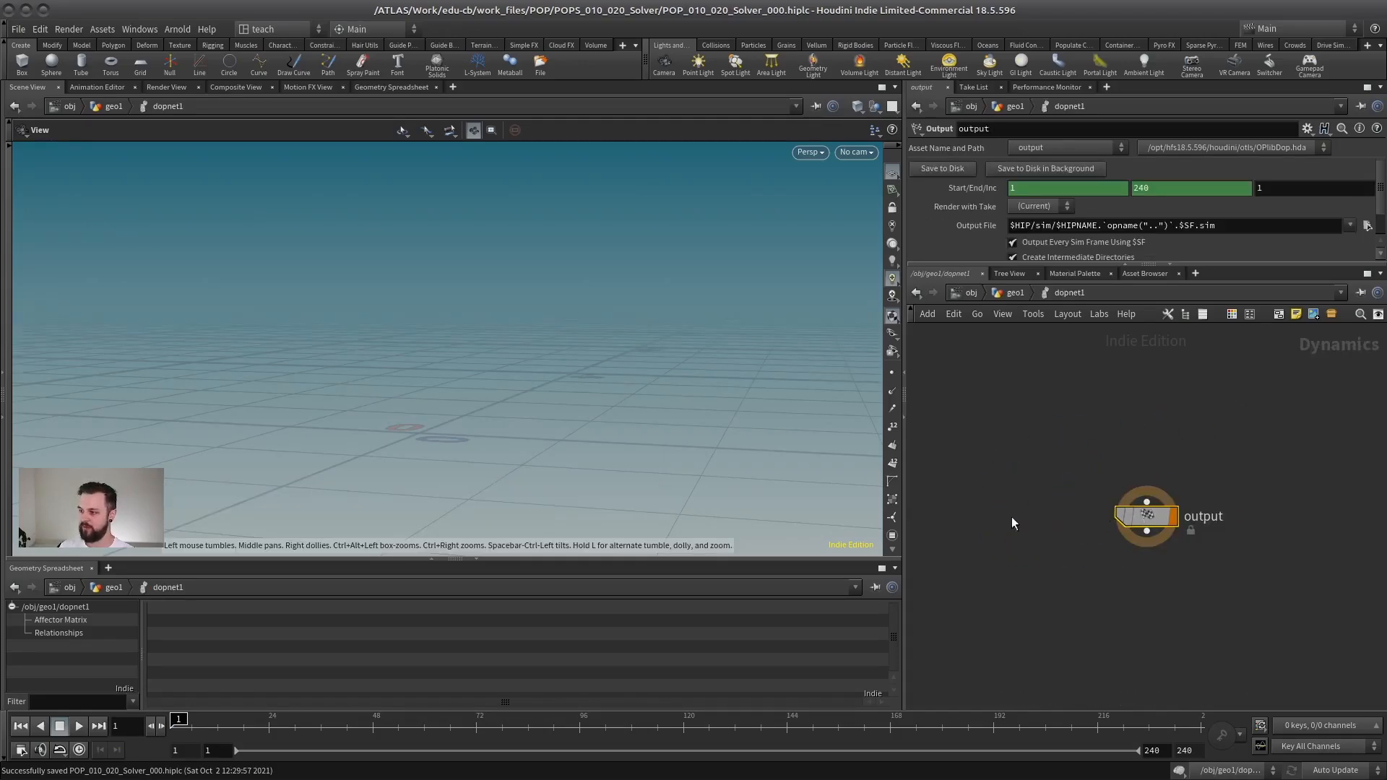
{"action": "left_click", "coordinate": [1012, 293]}
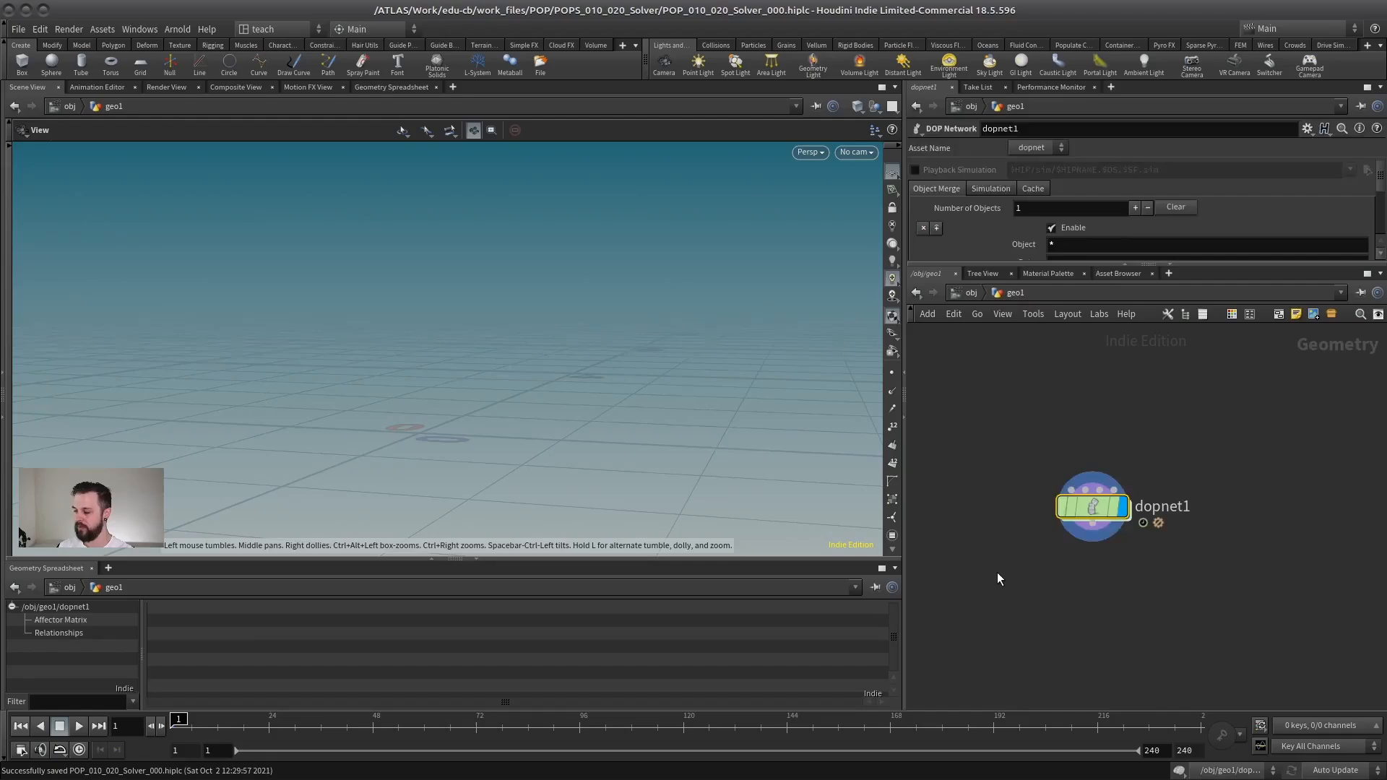
{"action": "key", "text": "Delete"}
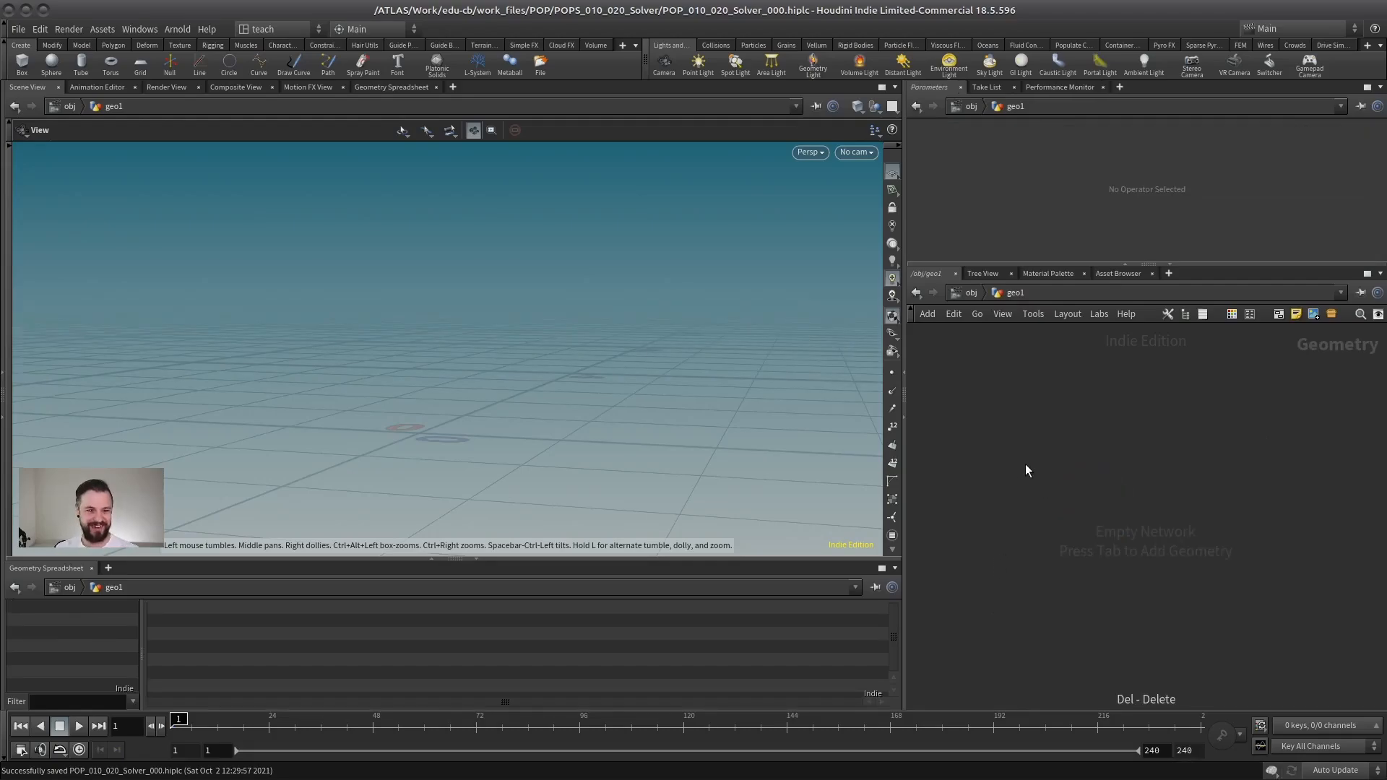
Add a Solver node to geo1 as a demonstration, and delete it again
{"action": "key", "text": "Tab"}
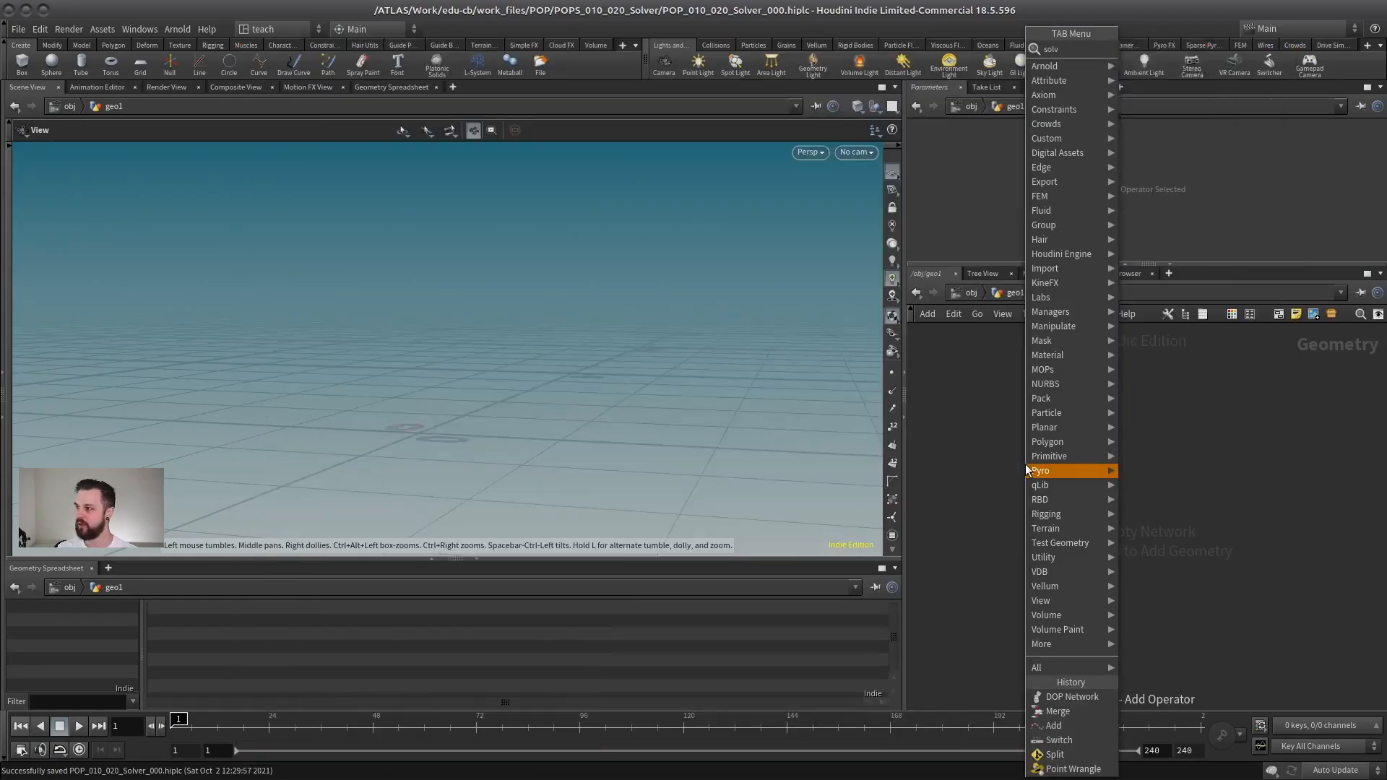
{"action": "left_click", "coordinate": [1024, 464]}
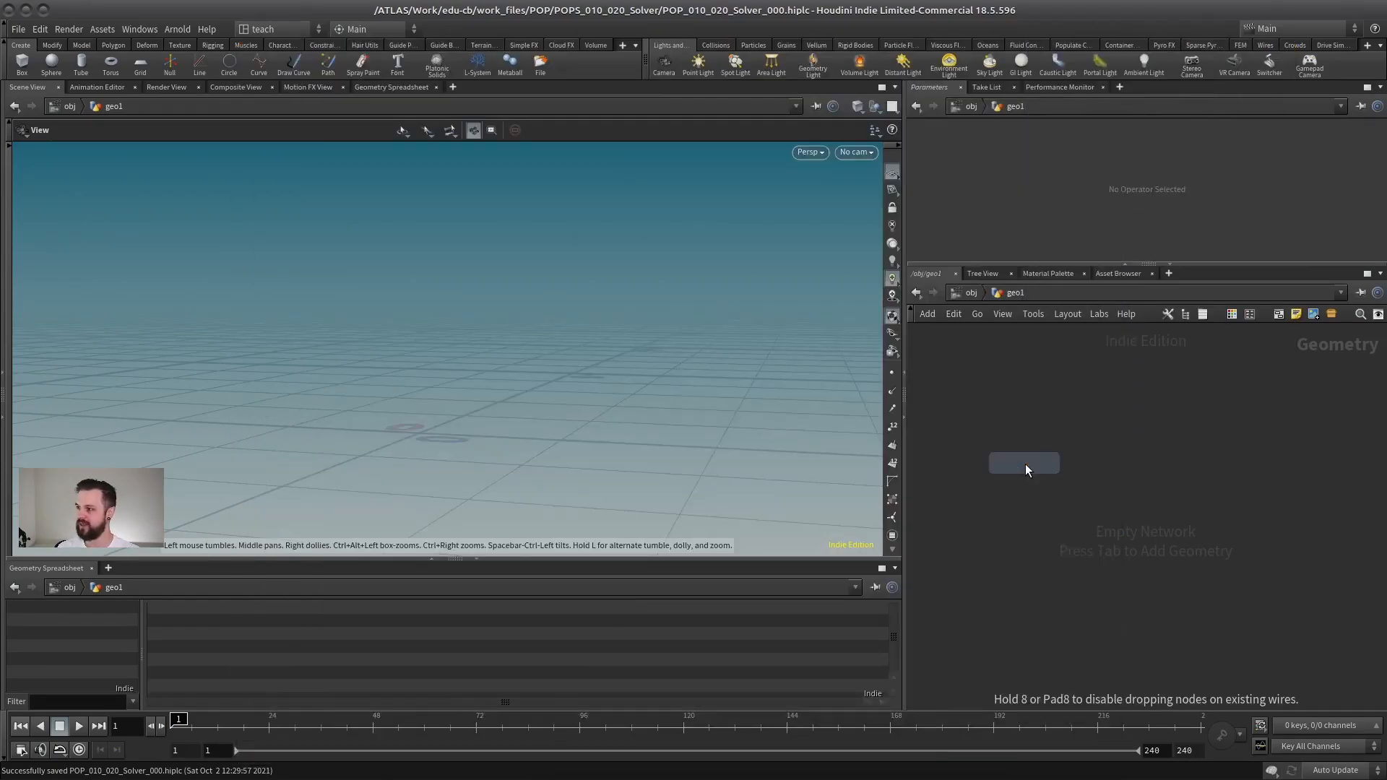
{"action": "left_click", "coordinate": [1088, 481]}
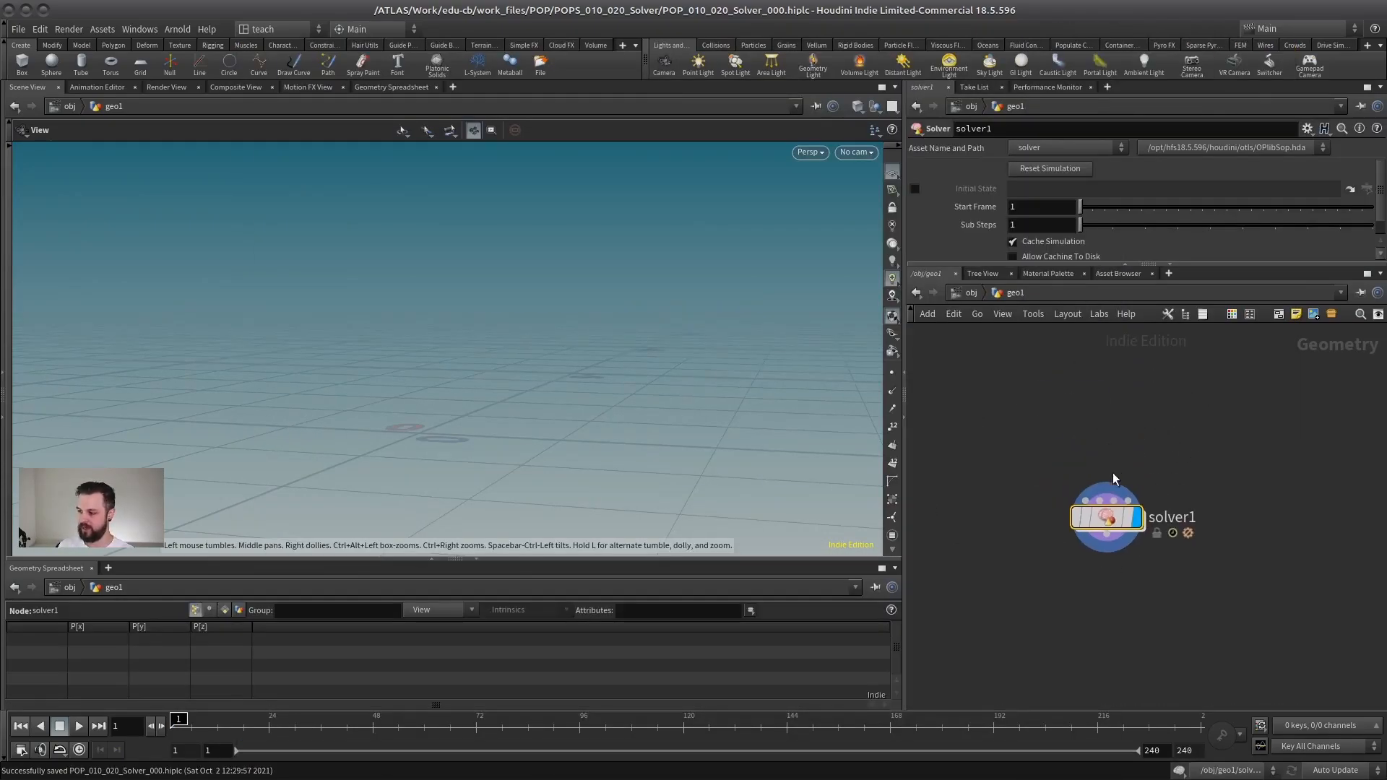
{"action": "left_click_drag", "start_coordinate": [1102, 478], "coordinate": [1123, 500]}
{"action": "mouse_move", "coordinate": [1123, 500]}
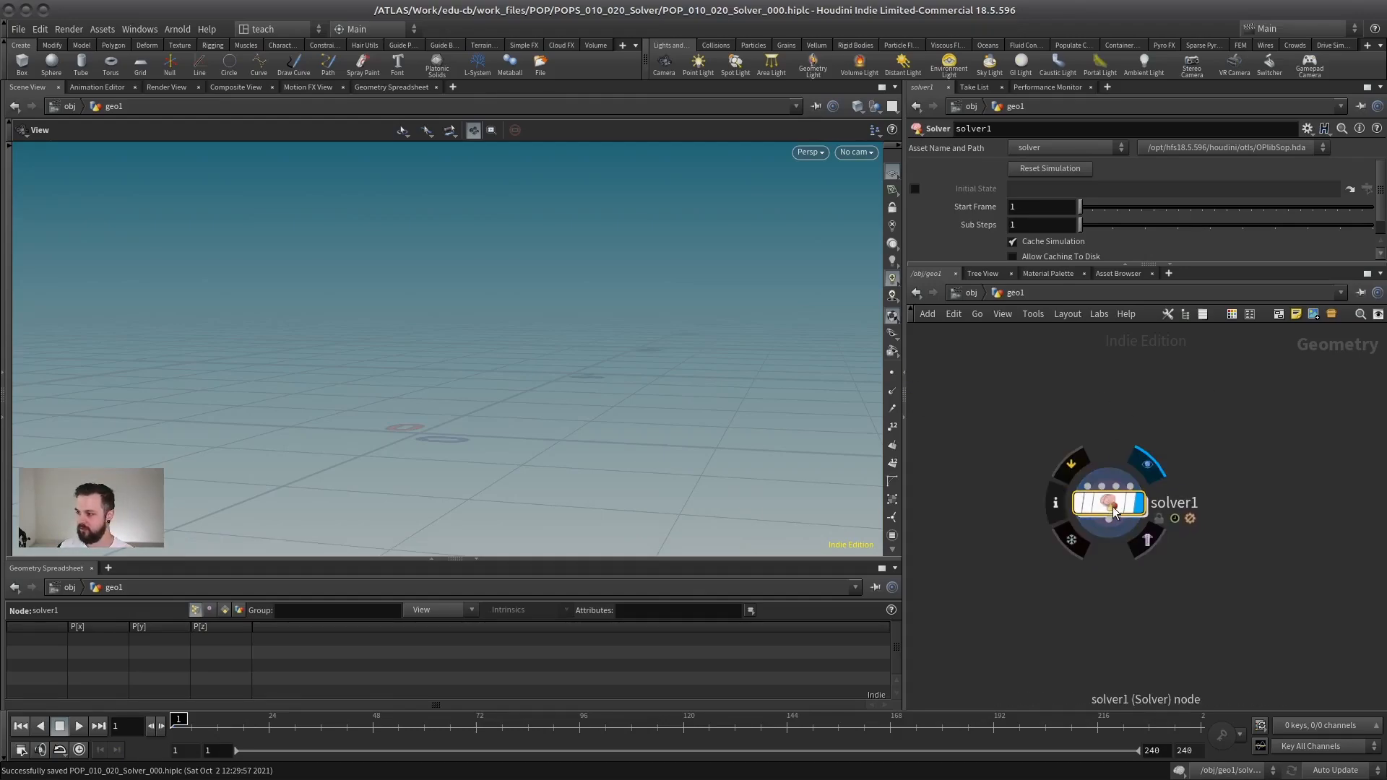
{"action": "key", "text": "Delete"}
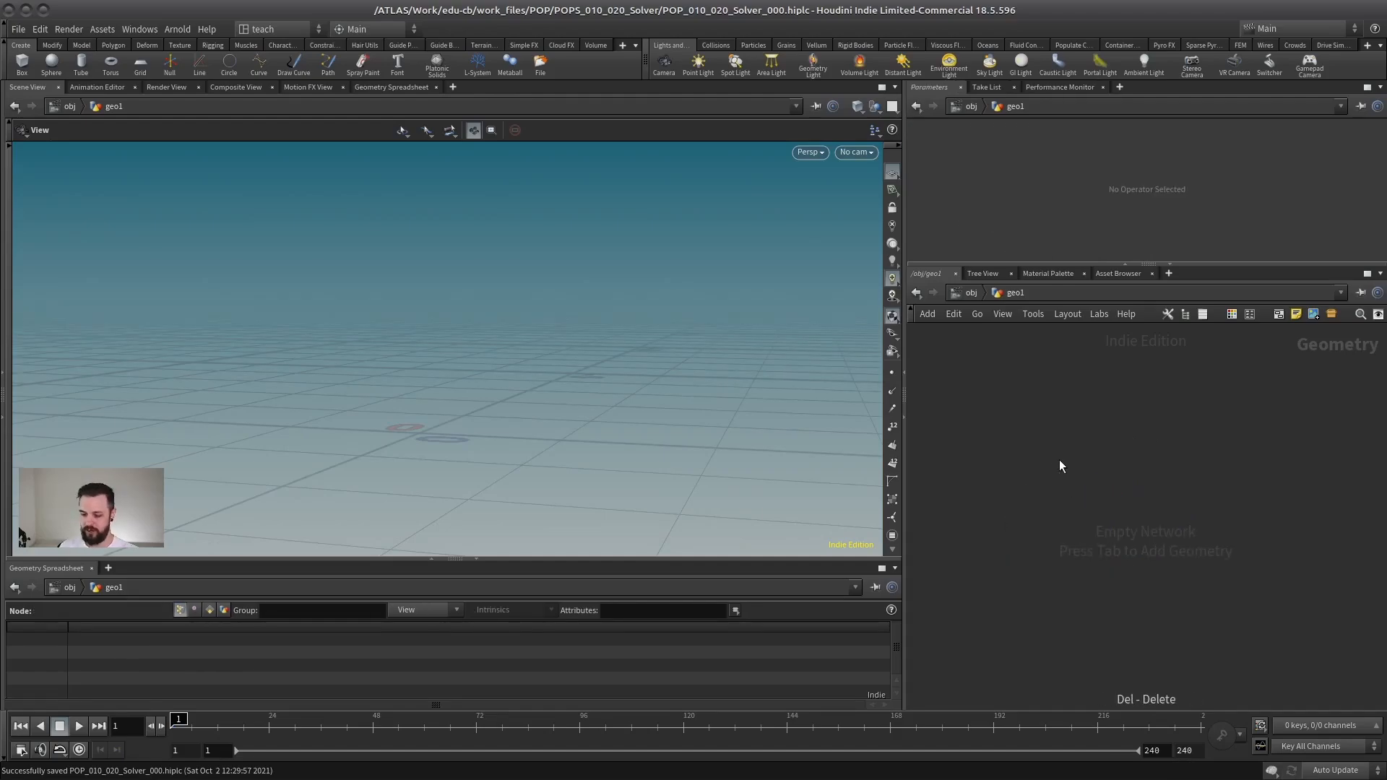
Add a POP Network node to geo1 and open its inner network
{"action": "key", "text": "Tab"}
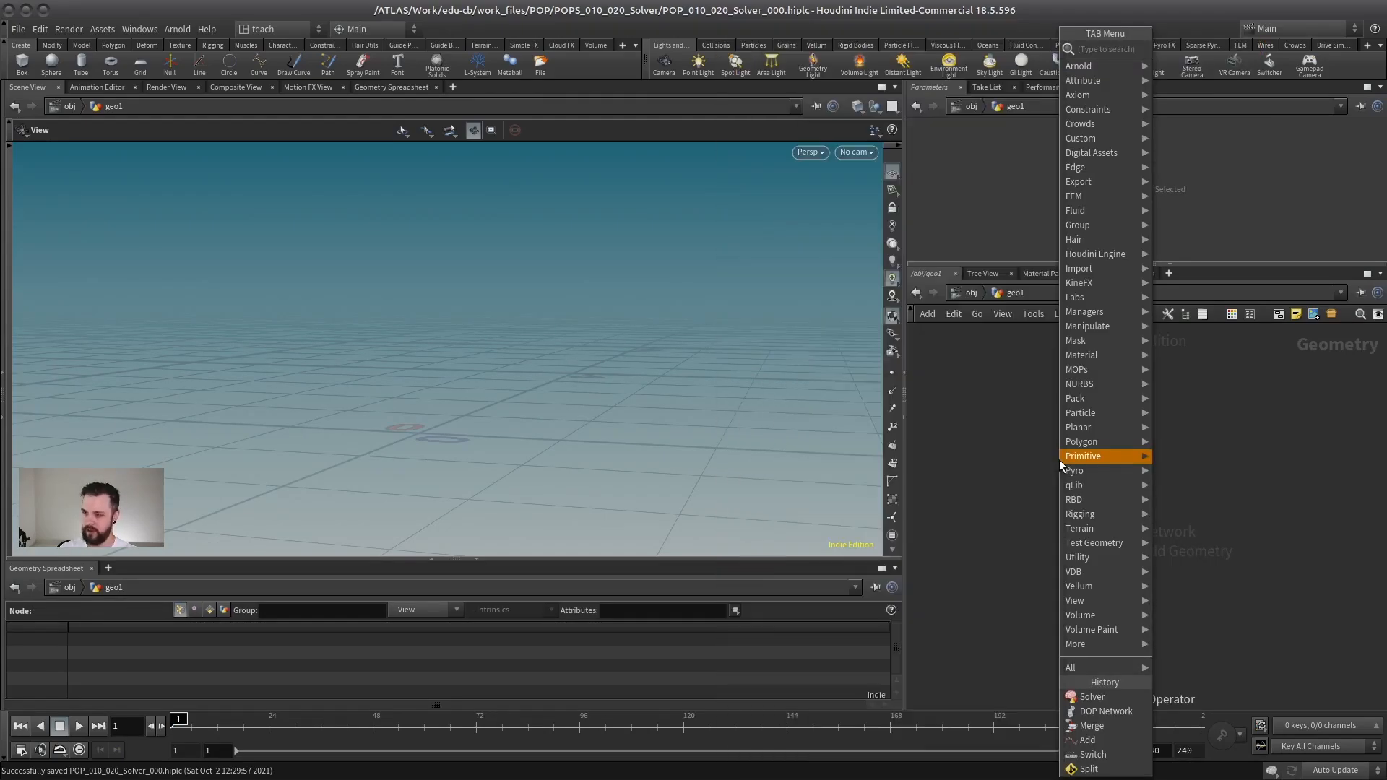
{"action": "type", "text": "dop"}
{"action": "key", "text": "Return"}
{"action": "left_click", "coordinate": [1095, 470]}
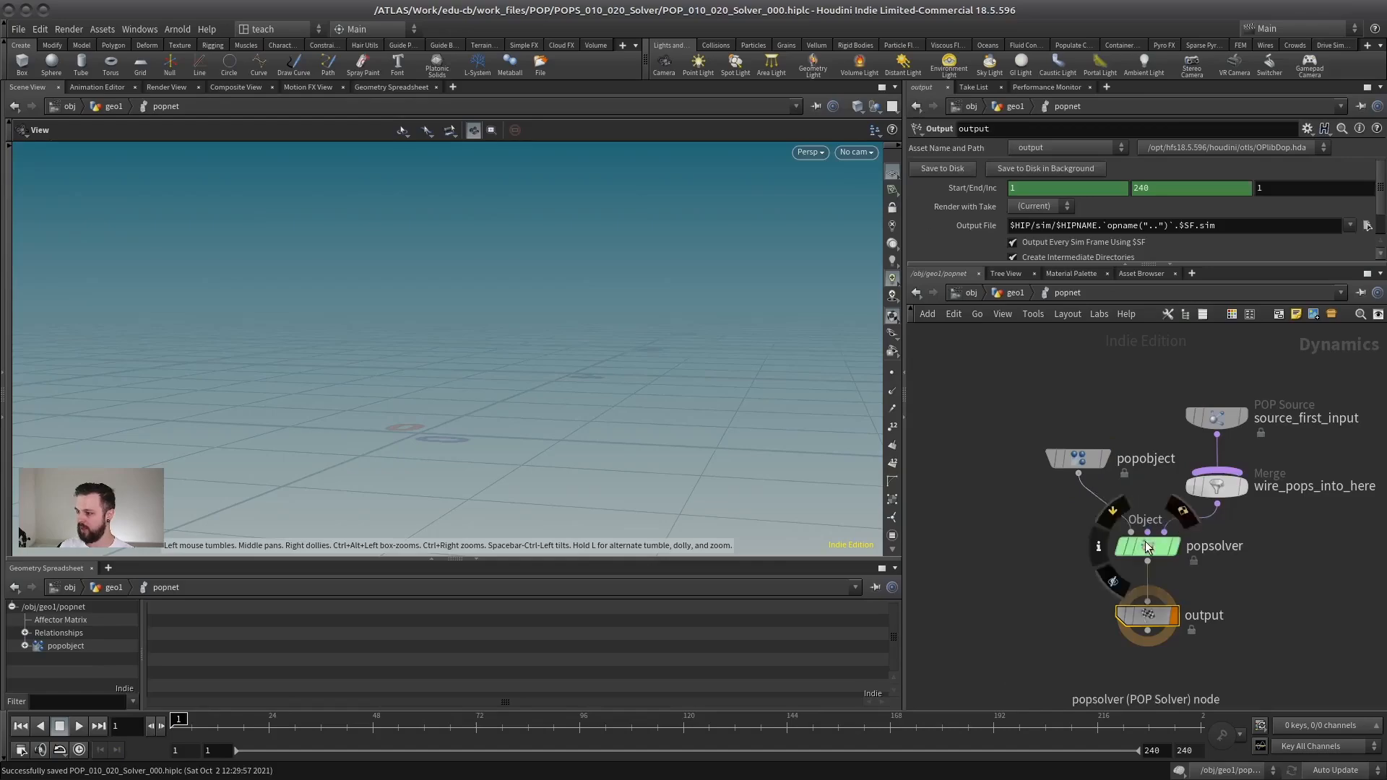
Inspect the popsolver's internal nodes, return to geo1 and delete the POP Network
{"action": "double_click", "coordinate": [1131, 542]}
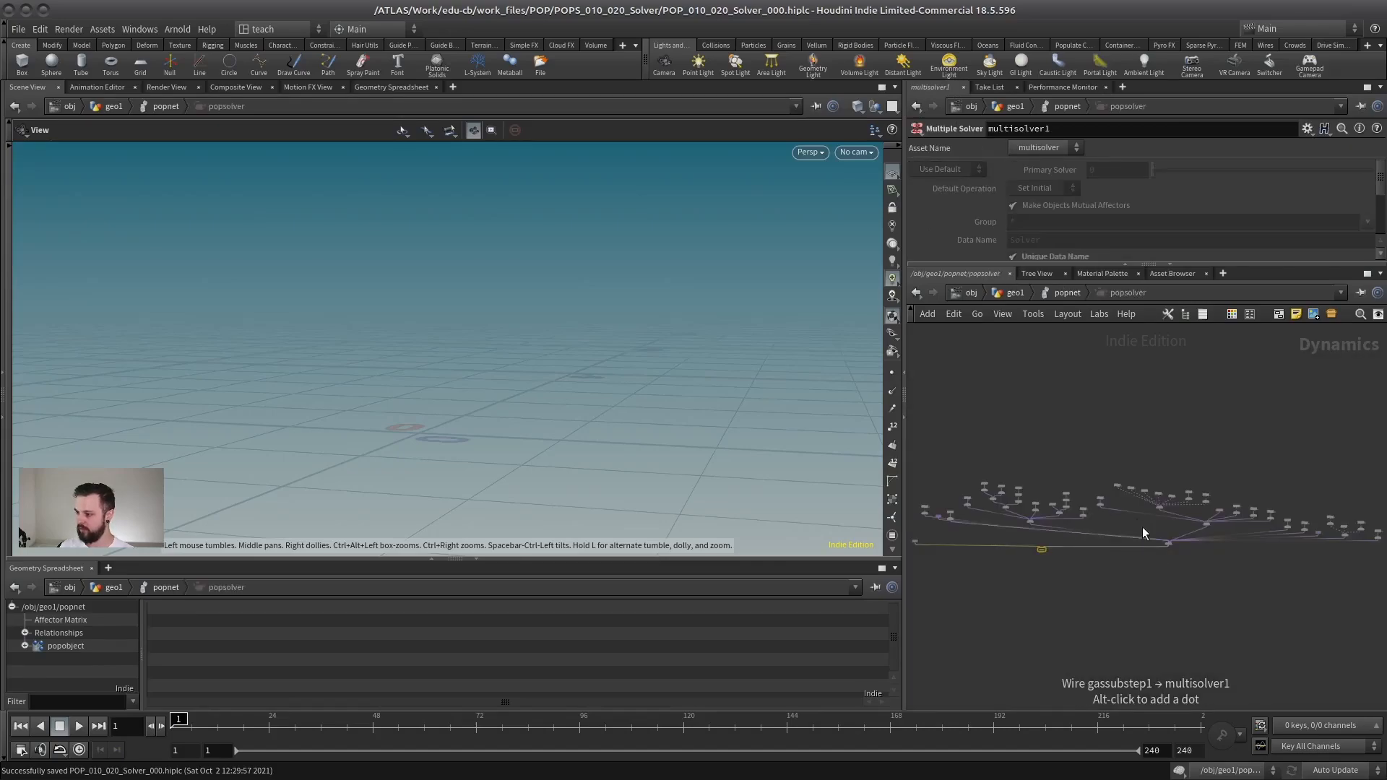
{"action": "middle_click_drag", "start_coordinate": [1296, 572], "coordinate": [1041, 548]}
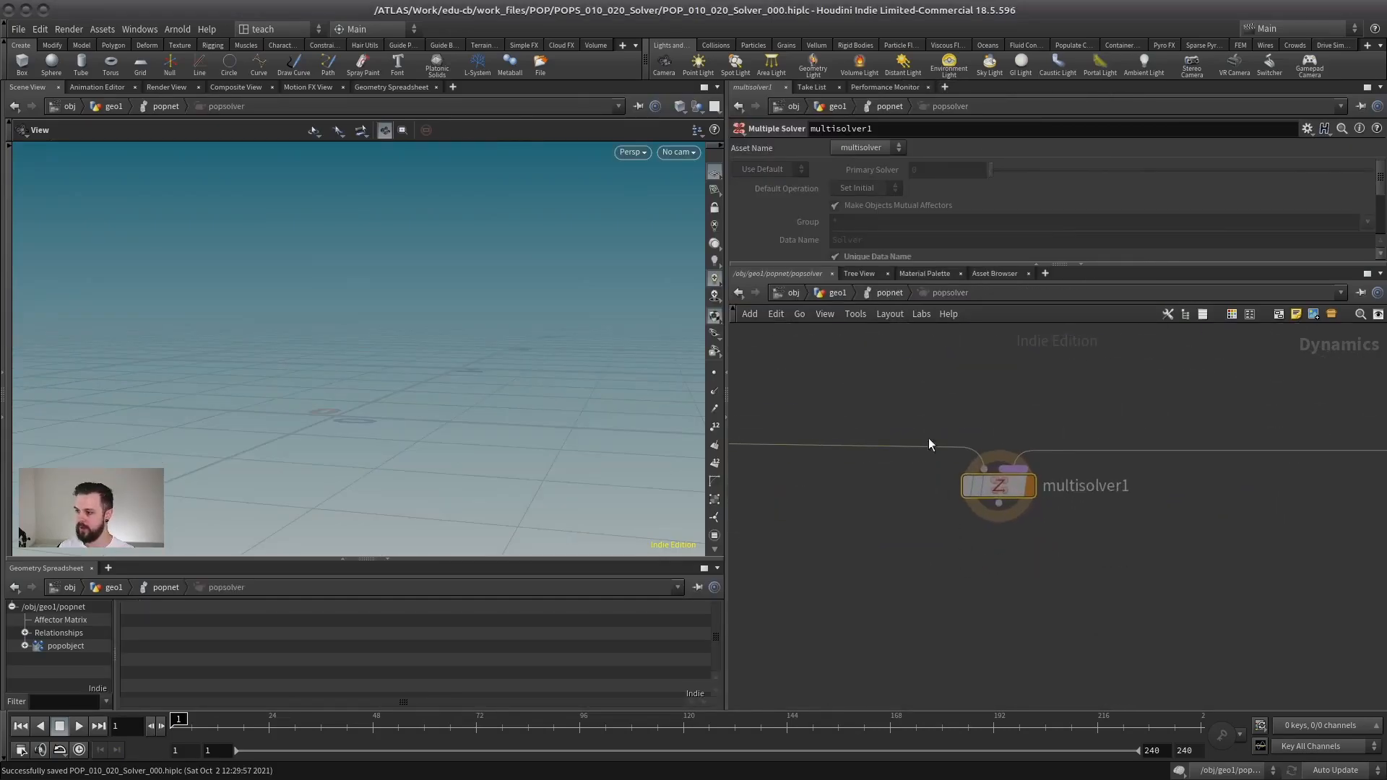
{"action": "left_click", "coordinate": [887, 293]}
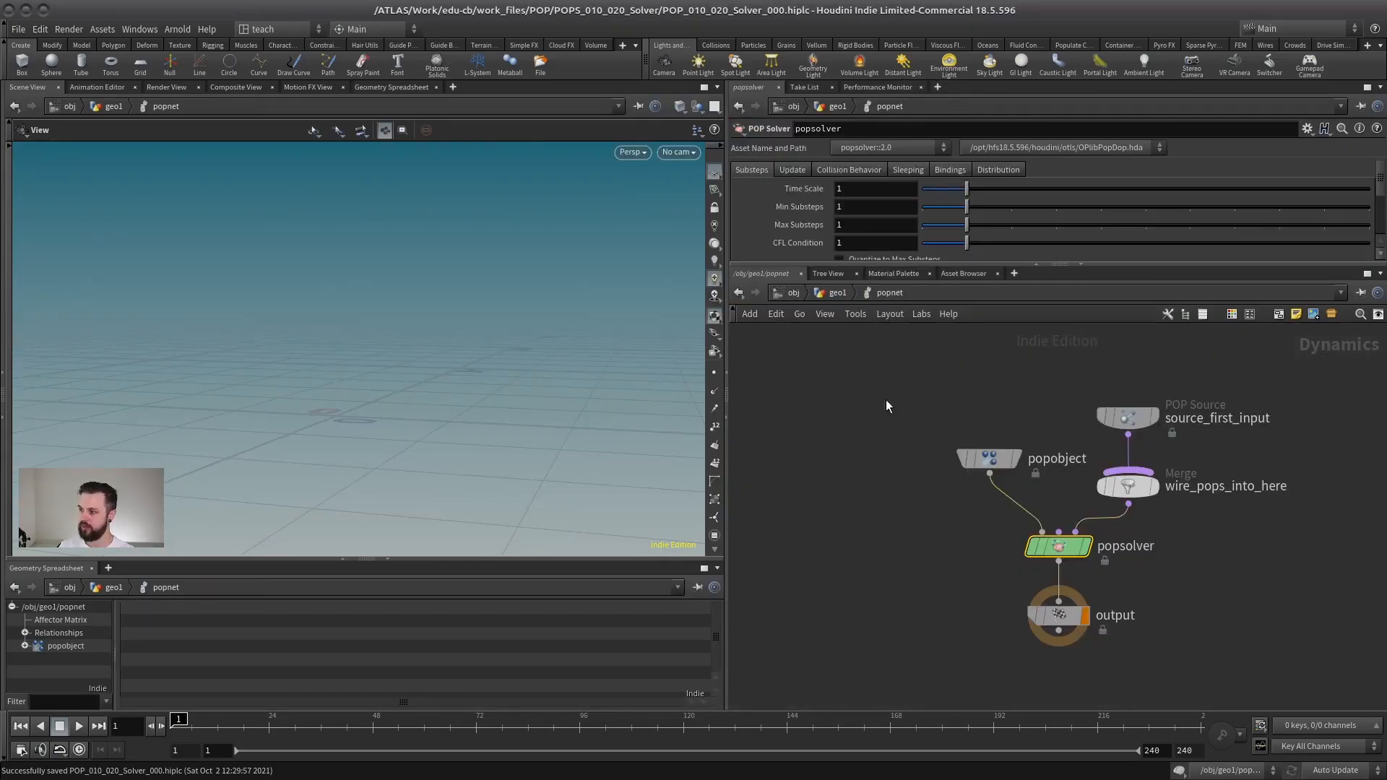
{"action": "left_click", "coordinate": [835, 294]}
{"action": "key", "text": "Delete"}
Add a Solver node to the geo1 network
{"action": "key", "text": "Tab"}
{"action": "mouse_move", "coordinate": [956, 427]}
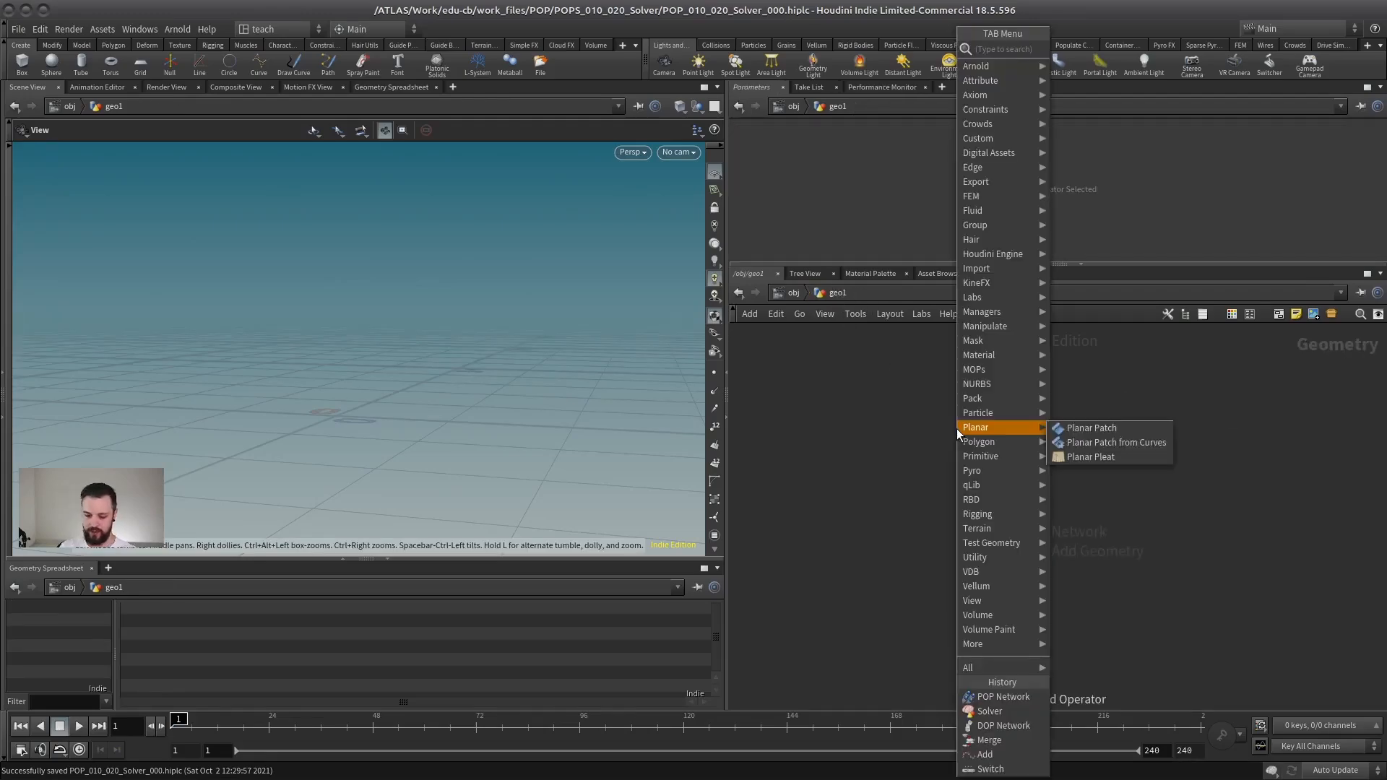
{"action": "type", "text": "solv"}
{"action": "key", "text": "Return"}
{"action": "left_click", "coordinate": [999, 475]}
{"action": "middle_click_drag", "start_coordinate": [990, 370], "coordinate": [1002, 444]}
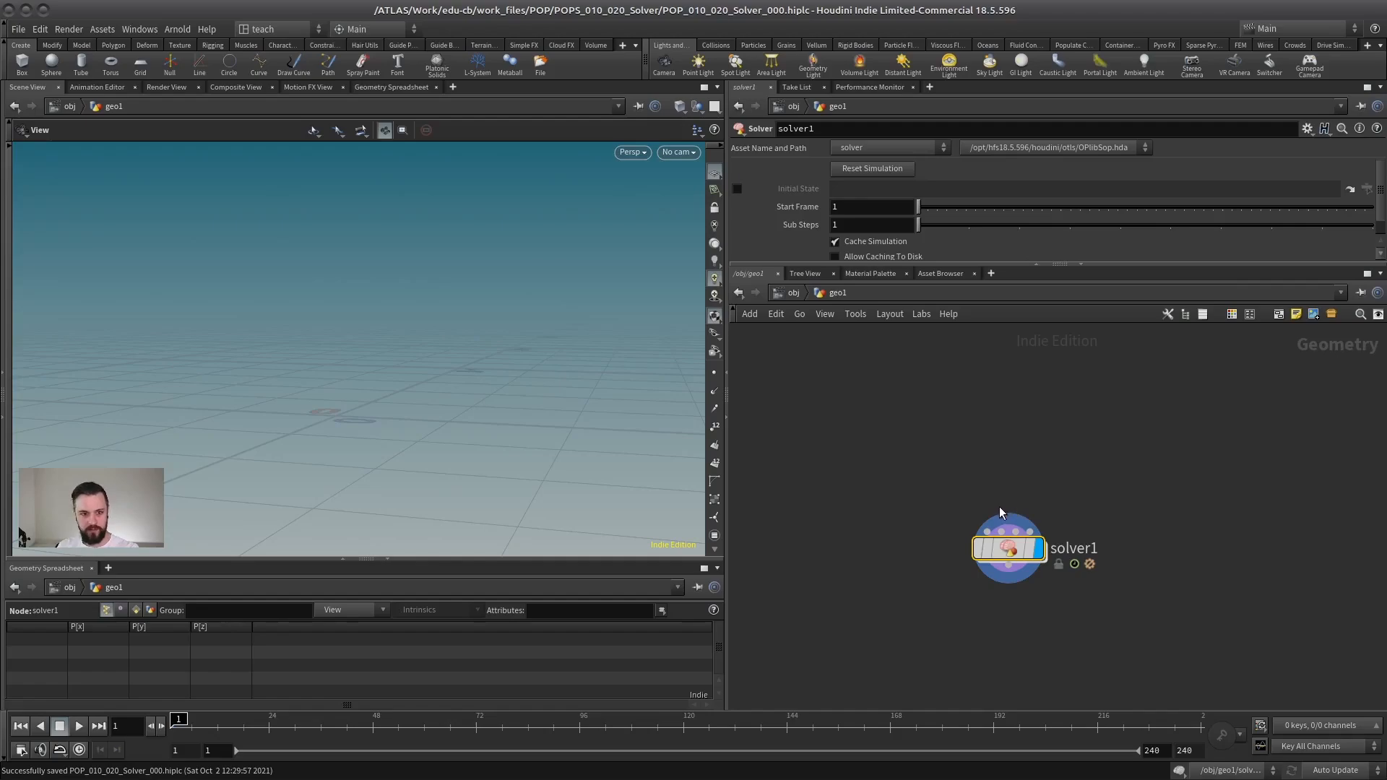
{"action": "middle_click_drag", "start_coordinate": [1082, 441], "coordinate": [1040, 468]}
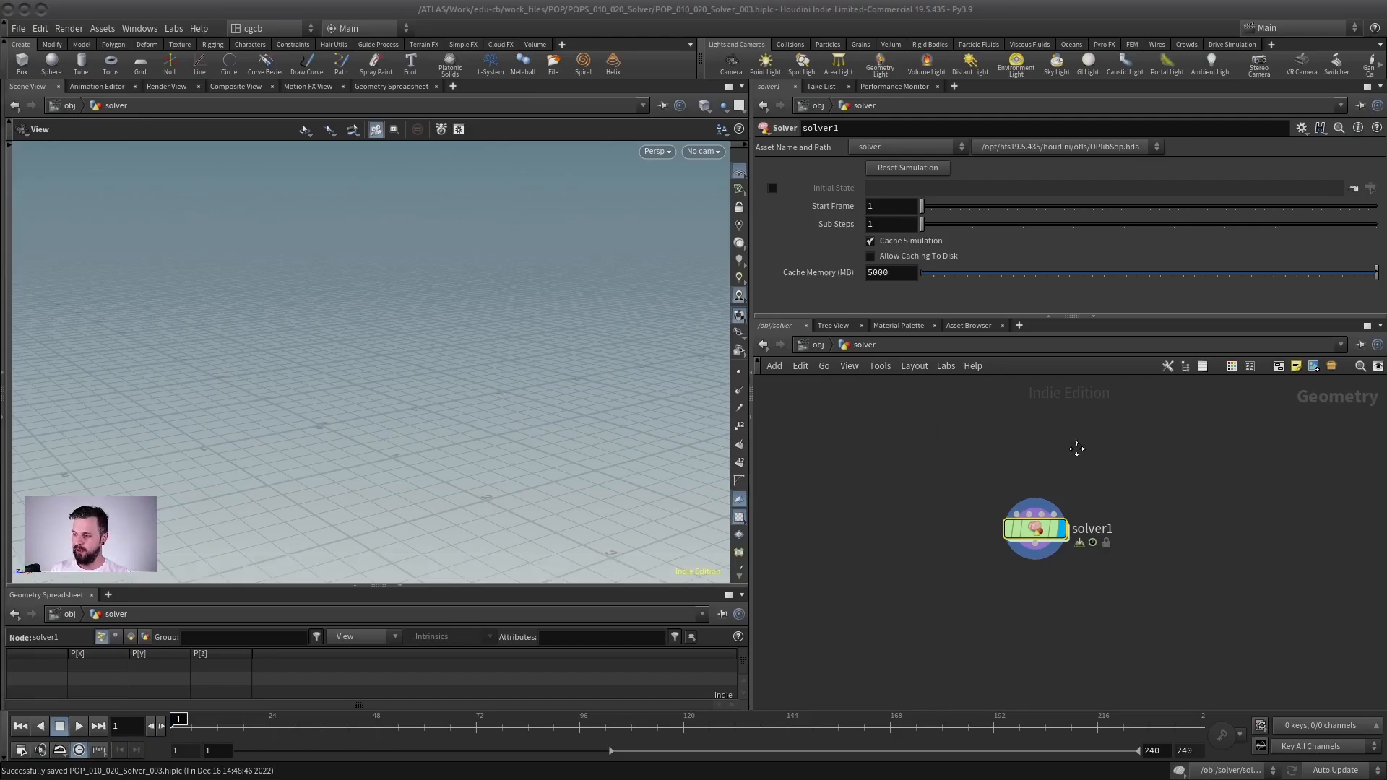
Open the solver's inner network and rearrange its input nodes staggered above the level of Prev_Frame
{"action": "mouse_move", "coordinate": [1034, 531]}
{"action": "left_mouse_down"}
{"action": "mouse_move", "coordinate": [1023, 543]}
{"action": "mouse_move", "coordinate": [1049, 498]}
{"action": "mouse_move", "coordinate": [1026, 538]}
{"action": "left_mouse_up"}
{"action": "double_click", "coordinate": [1026, 538]}
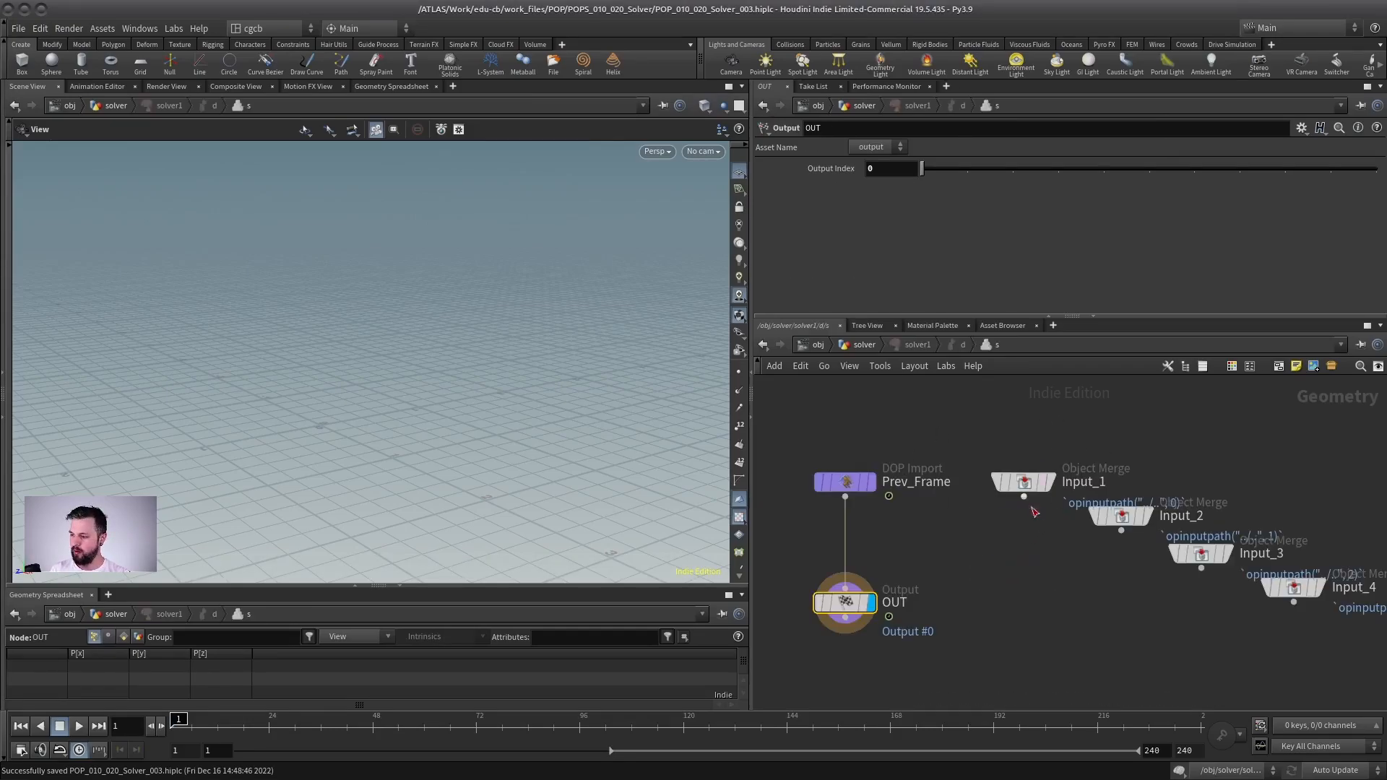
{"action": "middle_click_drag", "start_coordinate": [996, 427], "coordinate": [894, 439]}
{"action": "left_click_drag", "start_coordinate": [923, 494], "coordinate": [888, 418]}
{"action": "left_click_drag", "start_coordinate": [1020, 528], "coordinate": [977, 468]}
{"action": "left_click_drag", "start_coordinate": [1097, 563], "coordinate": [1055, 517]}
{"action": "left_click_drag", "start_coordinate": [1192, 599], "coordinate": [1156, 570]}
Leave the solver's inner network, reopen it and examine the Prev_Frame node feeding OUT
{"action": "key", "text": "u"}
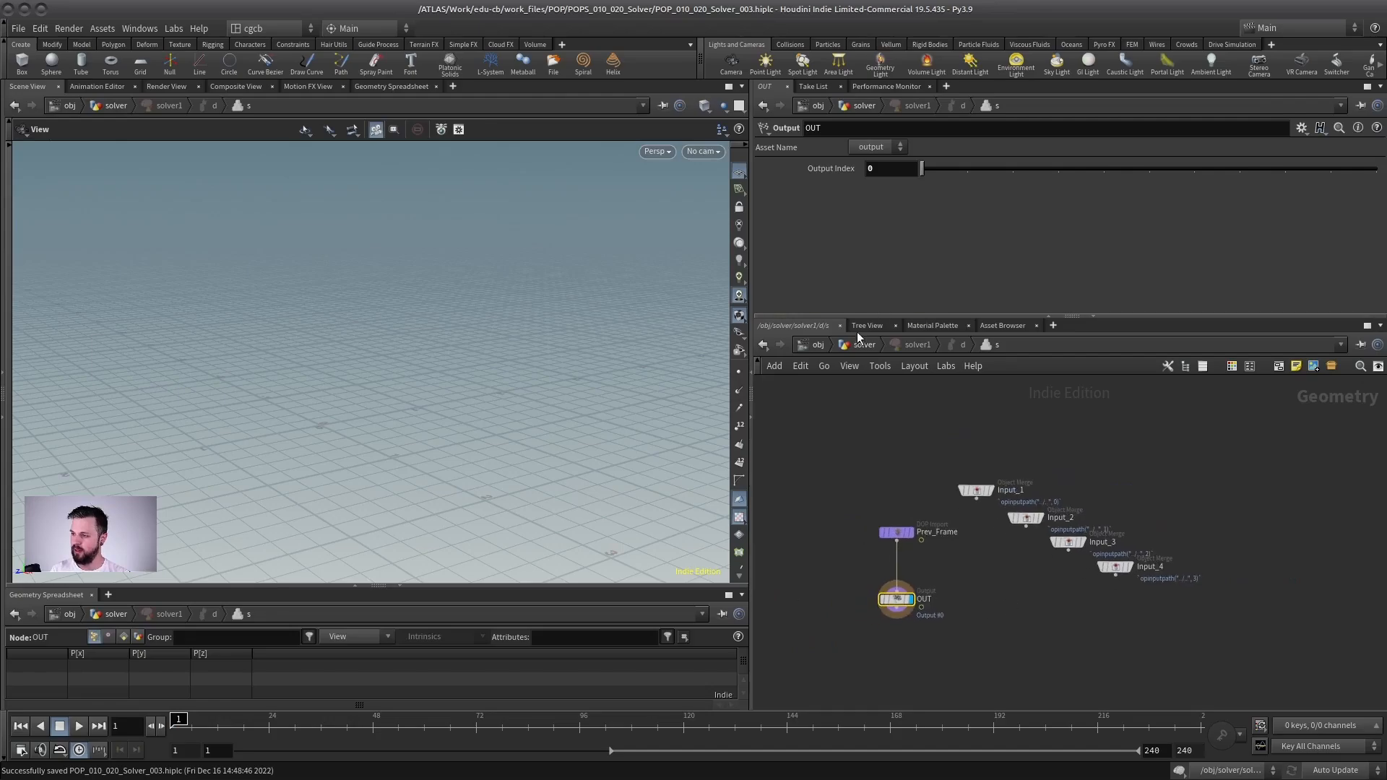
{"action": "double_click", "coordinate": [998, 538]}
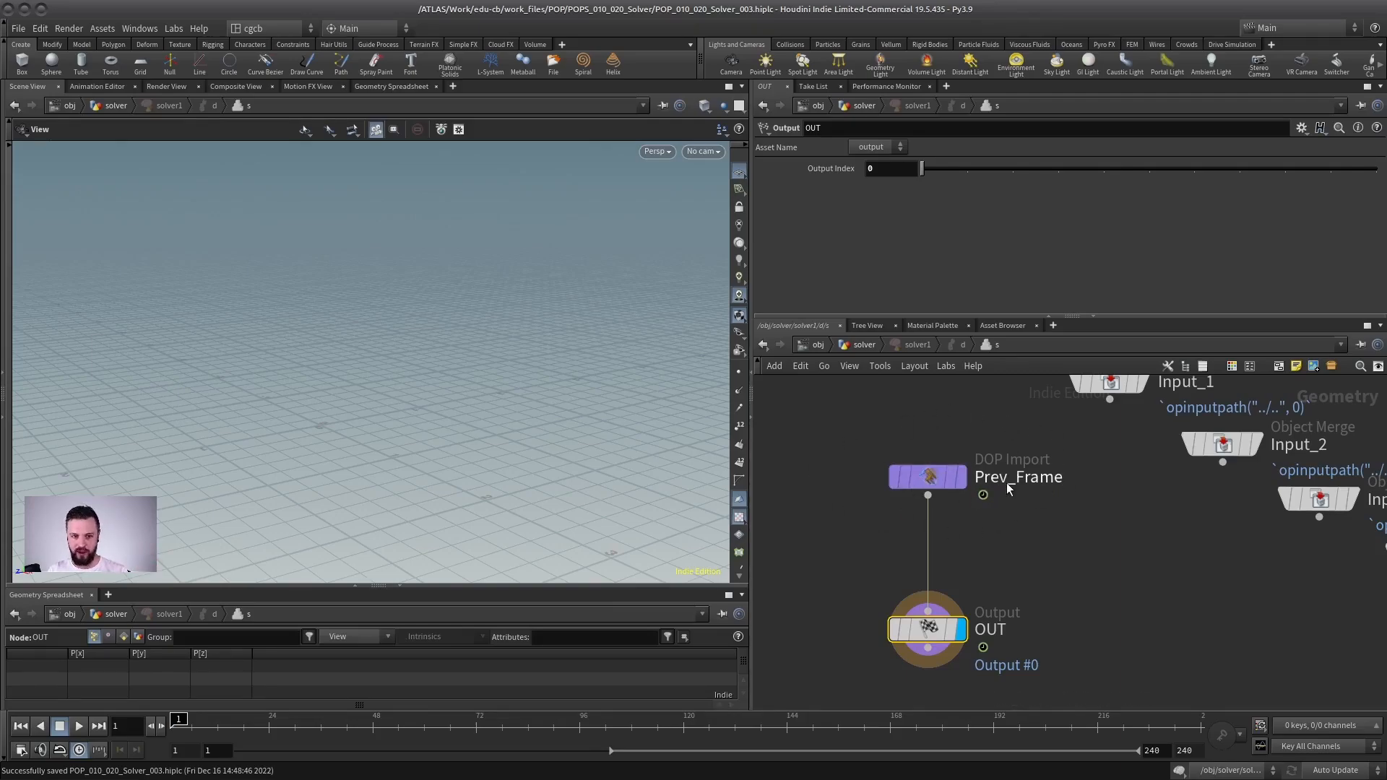
{"action": "scroll", "coordinate": [1025, 570], "scroll_direction": "down", "scroll_amount": 2}
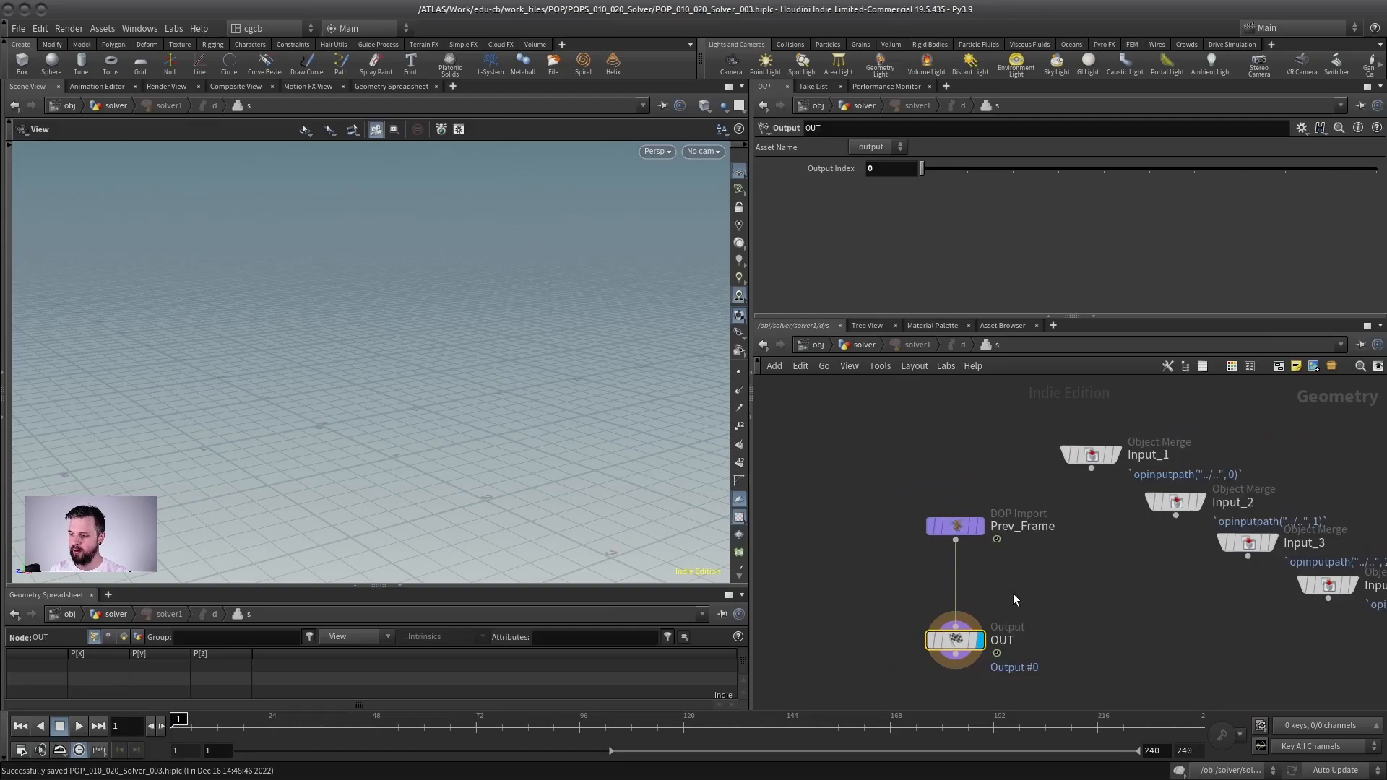
{"action": "middle_click_drag", "start_coordinate": [1014, 600], "coordinate": [977, 568]}
{"action": "left_click_drag", "start_coordinate": [917, 495], "coordinate": [872, 494]}
{"action": "left_click_drag", "start_coordinate": [917, 608], "coordinate": [982, 630]}
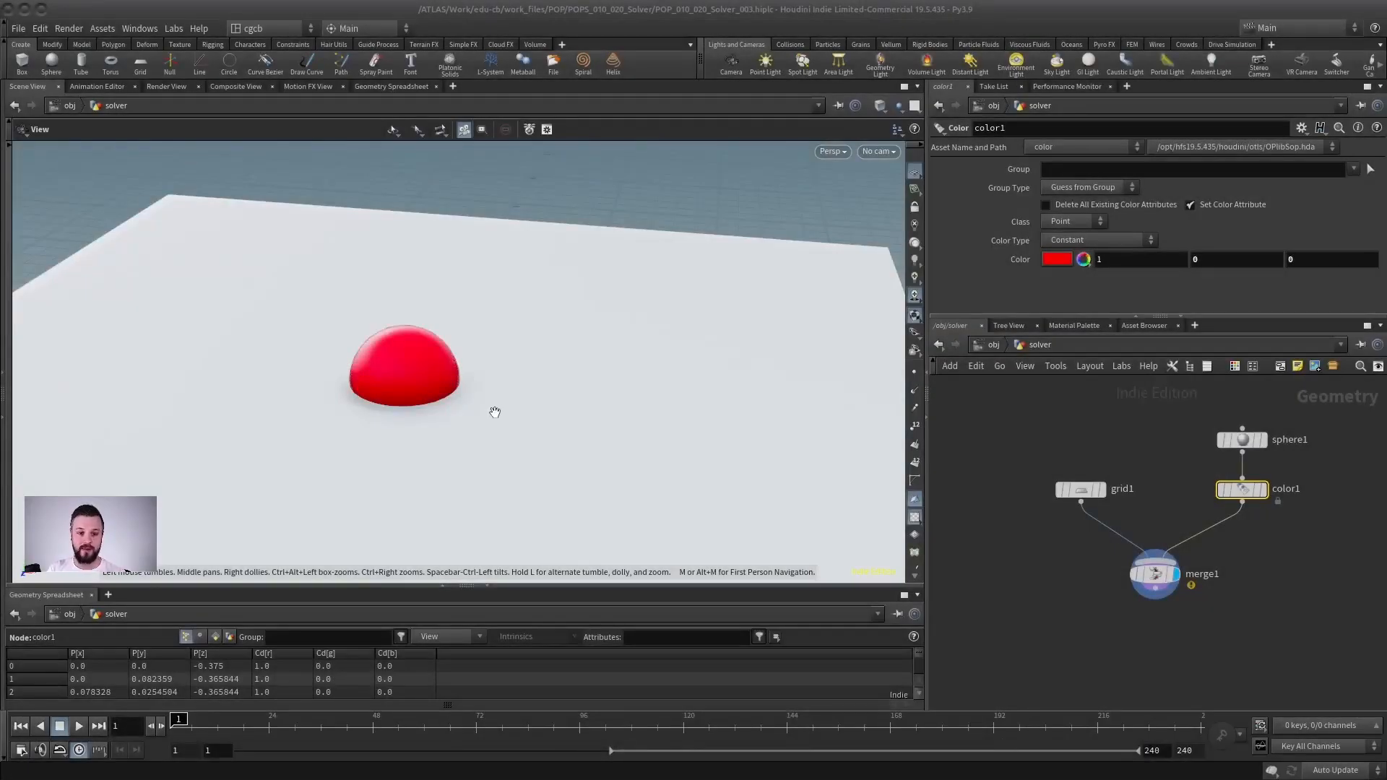
Examine the red sphere on the grid from several angles, in both wireframe and shaded display
{"action": "mouse_move", "coordinate": [531, 377]}
{"action": "left_mouse_down"}
{"action": "mouse_move", "coordinate": [397, 402]}
{"action": "mouse_move", "coordinate": [549, 394]}
{"action": "left_mouse_up"}
{"action": "mouse_move", "coordinate": [1083, 480]}
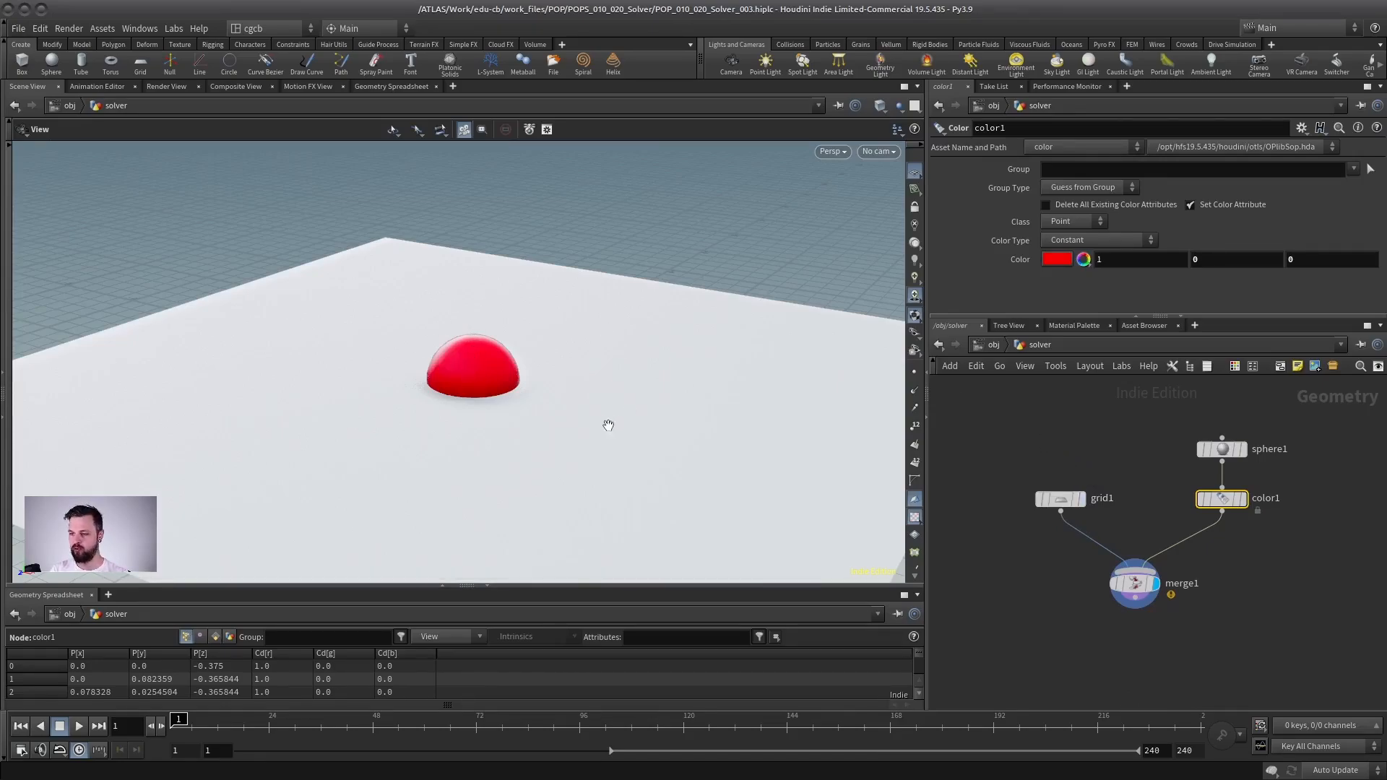
{"action": "left_click_drag", "start_coordinate": [396, 378], "coordinate": [555, 343]}
{"action": "key", "text": "w"}
{"action": "left_click_drag", "start_coordinate": [476, 420], "coordinate": [427, 350]}
{"action": "key", "text": "w"}
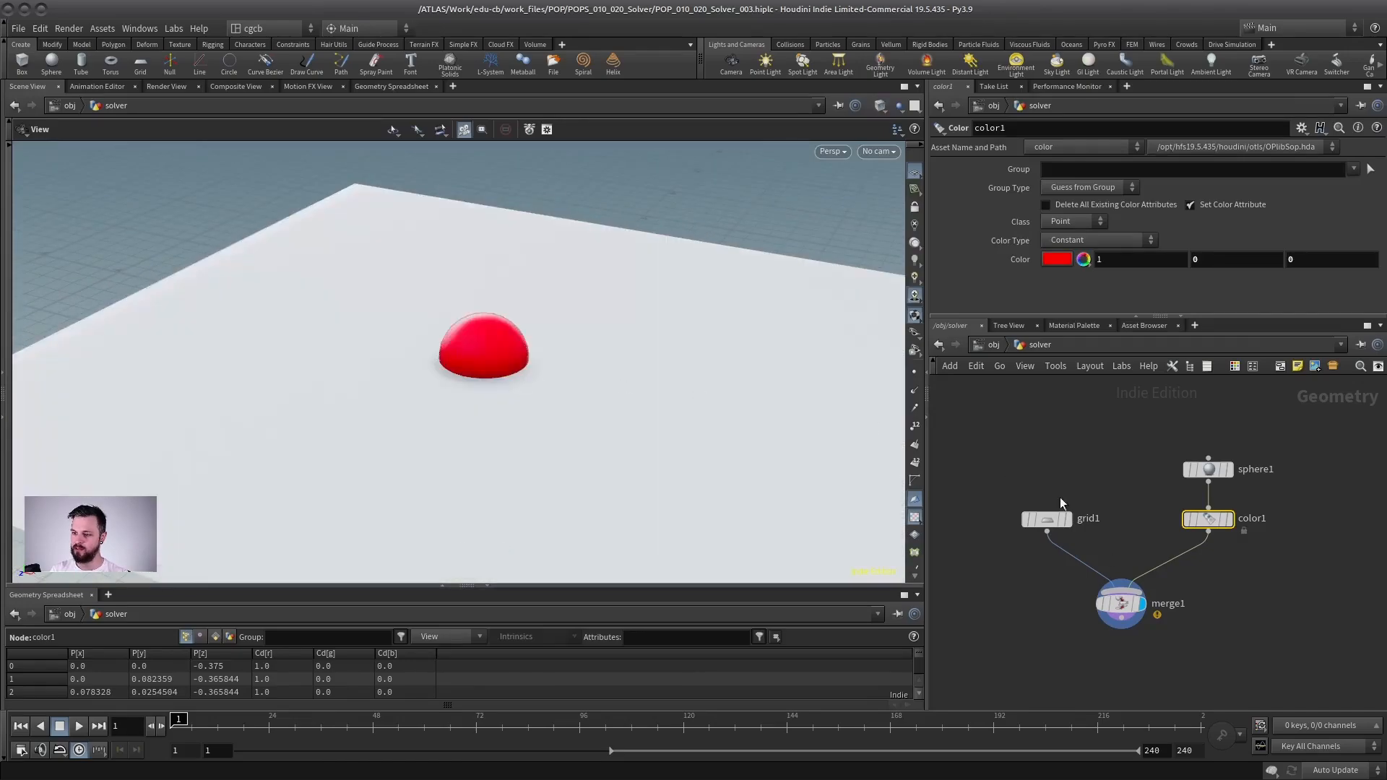
Replace the merge node with an Attribute Transfer, wiring grid1 into its first input and color1 into its second
{"action": "left_click", "coordinate": [1120, 604]}
{"action": "key", "text": "Delete"}
{"action": "key", "text": "Tab"}
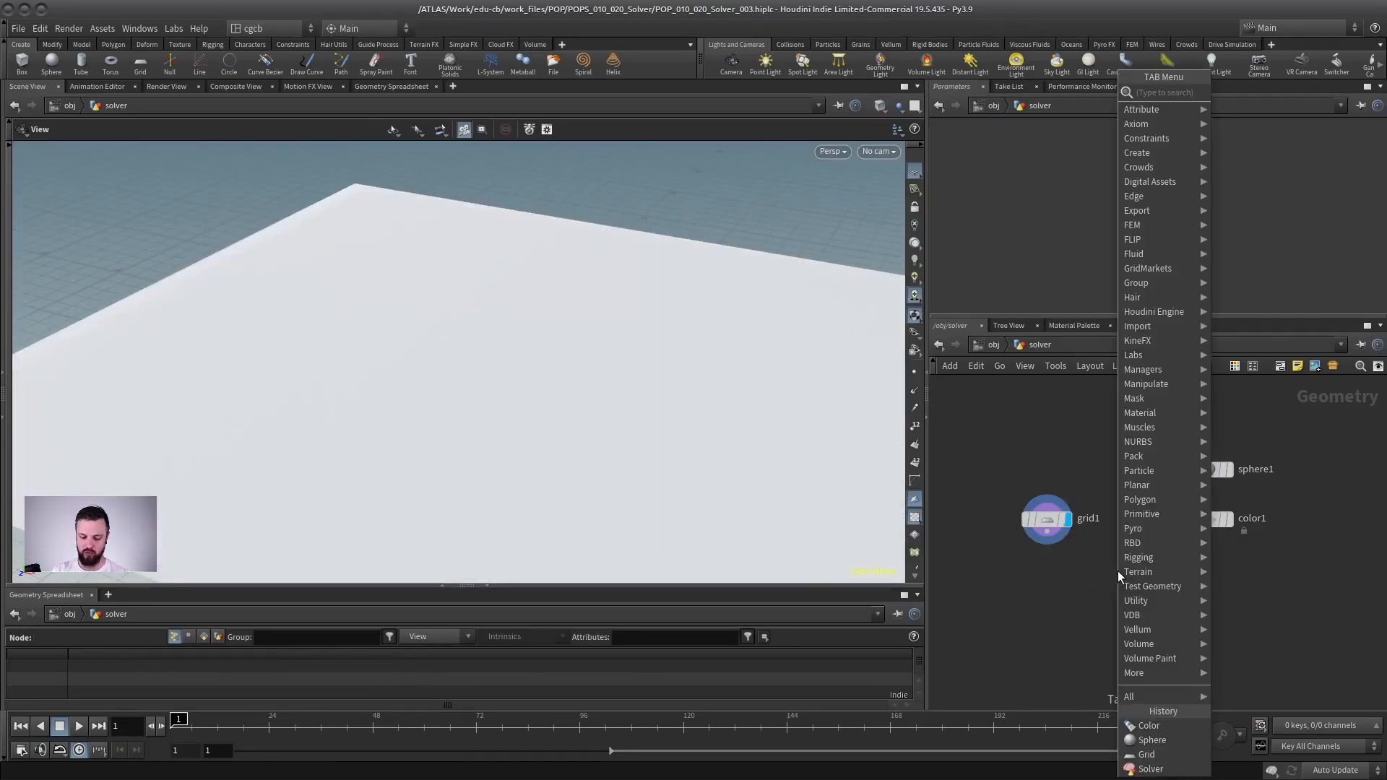
{"action": "type", "text": "transfer"}
{"action": "key", "text": "Return"}
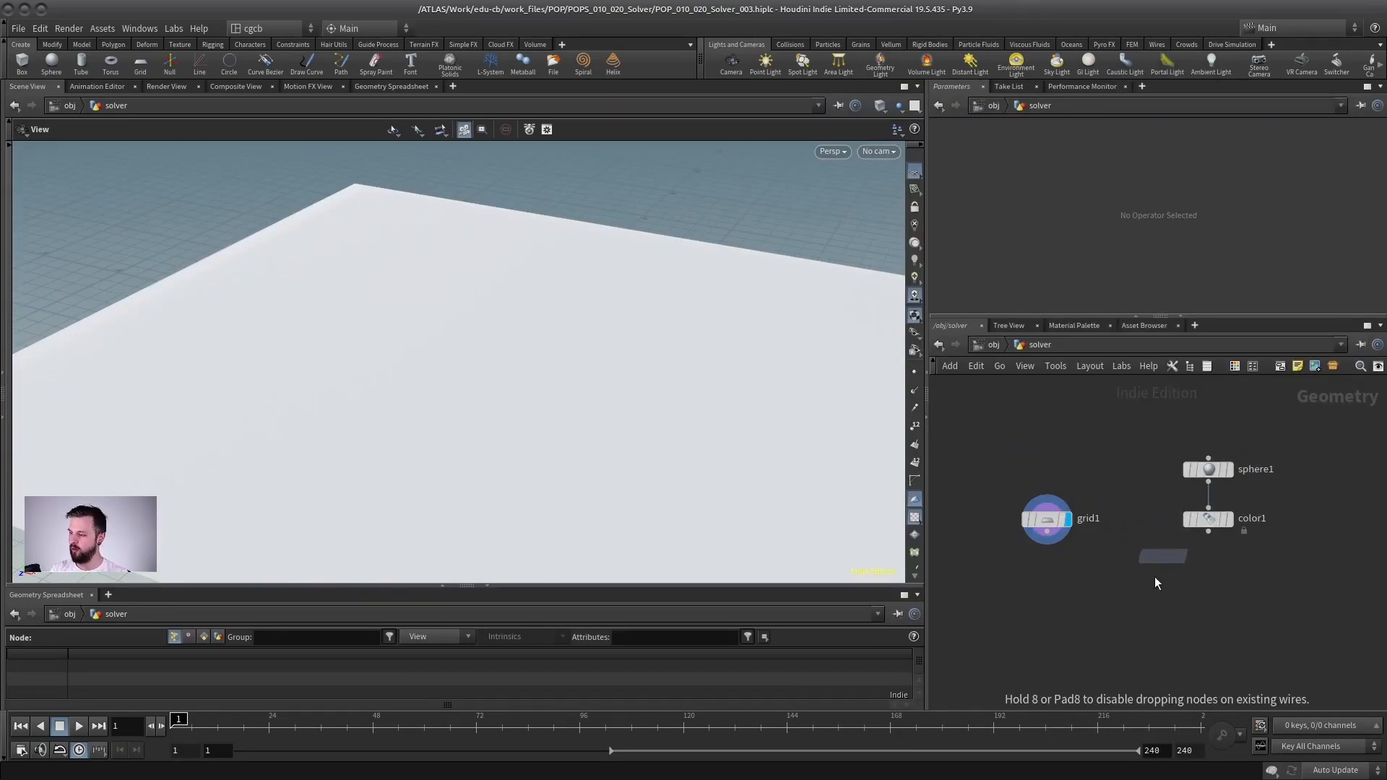
{"action": "left_click", "coordinate": [1135, 586]}
{"action": "left_click_drag", "start_coordinate": [1121, 588], "coordinate": [1207, 532]}
{"action": "left_click", "coordinate": [1154, 601]}
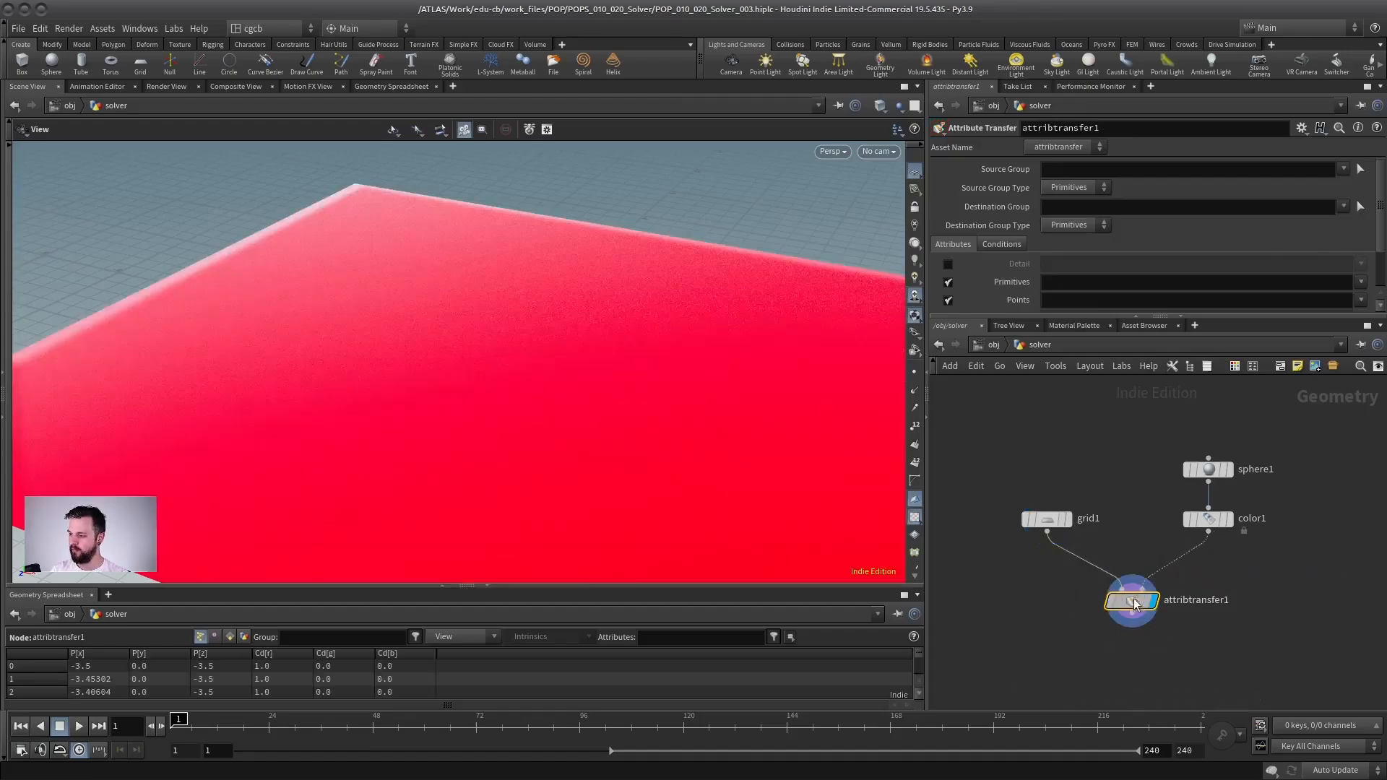
{"action": "left_click_drag", "start_coordinate": [567, 406], "coordinate": [509, 405]}
{"action": "left_click_drag", "start_coordinate": [1132, 600], "coordinate": [1134, 584]}
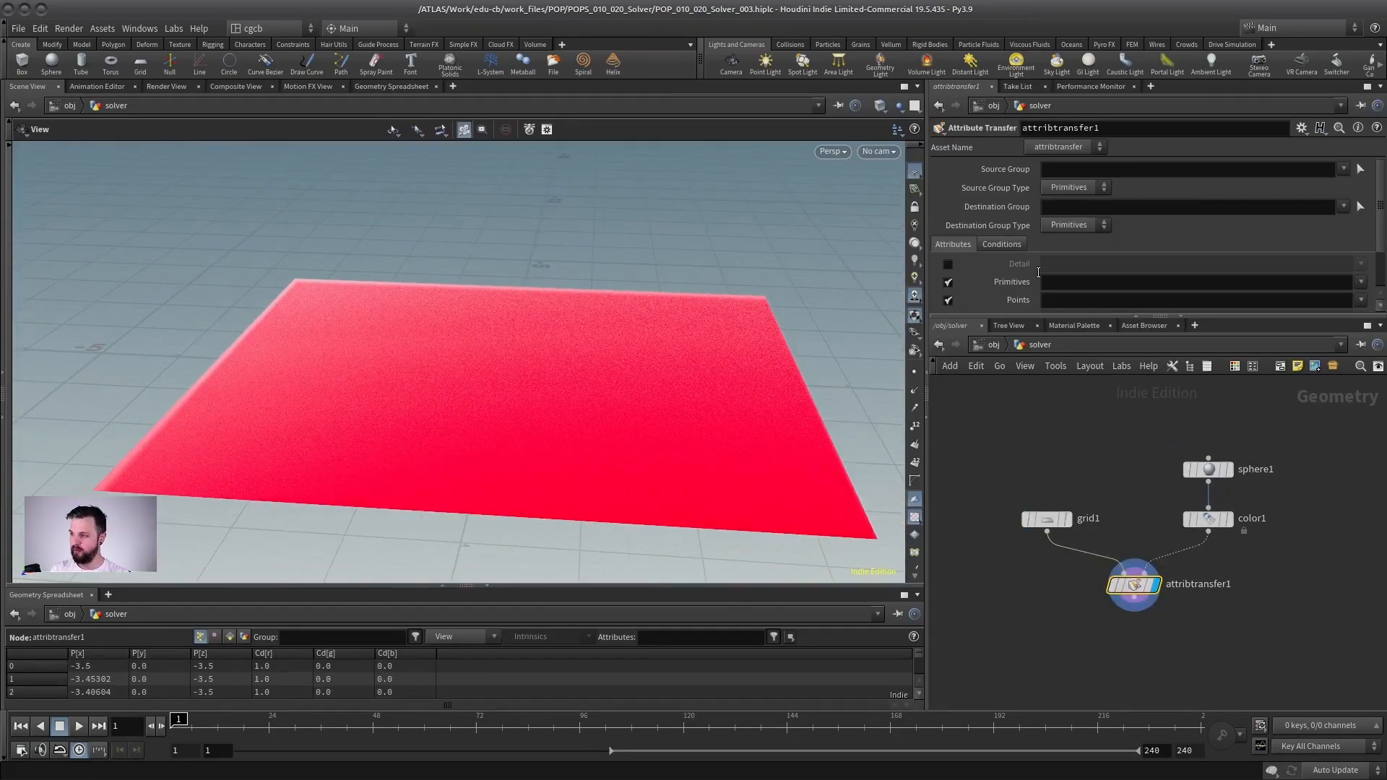
Set the Attribute Transfer's Distance Threshold to 0.39 and move the grid node further up in the network
{"action": "left_click", "coordinate": [1002, 244]}
{"action": "left_click_drag", "start_coordinate": [1037, 318], "coordinate": [1037, 393]}
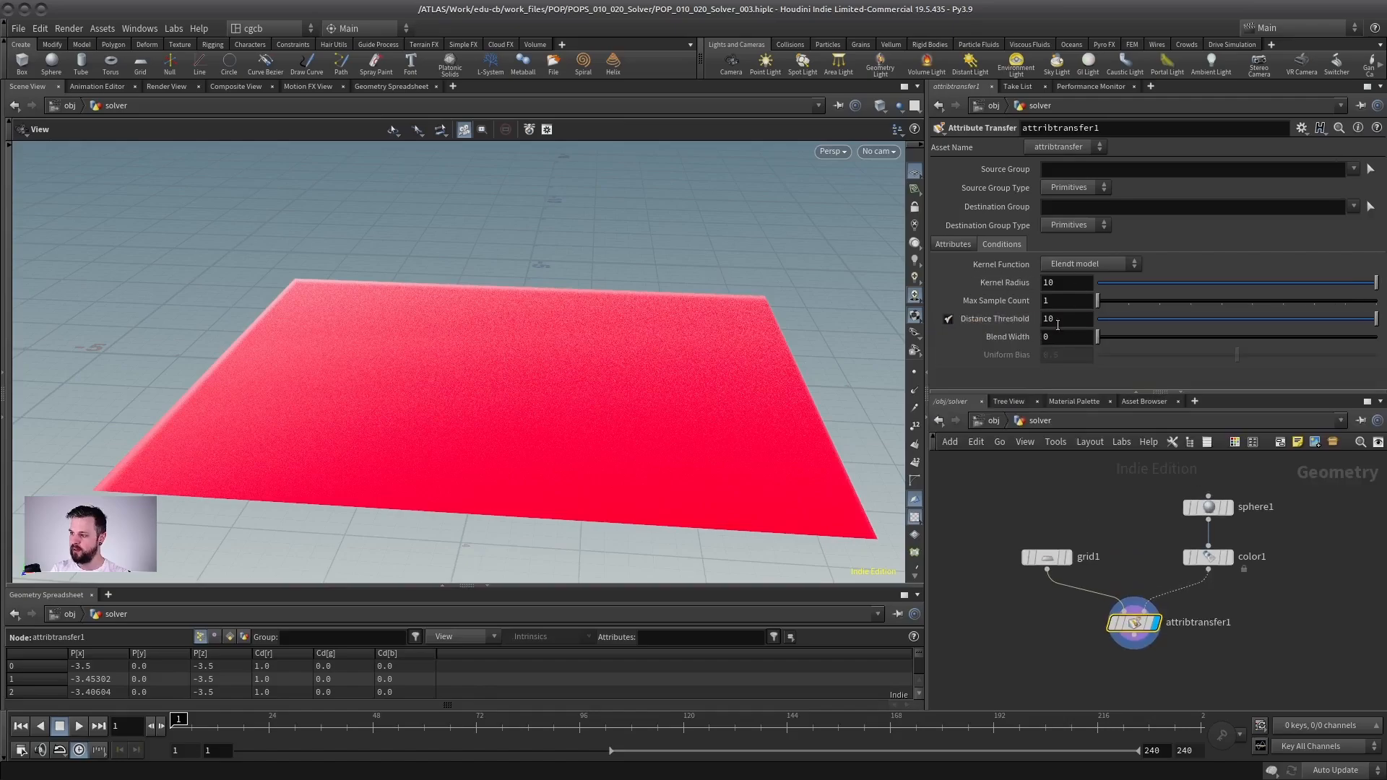
{"action": "left_click_drag", "start_coordinate": [1186, 320], "coordinate": [1108, 328]}
{"action": "left_click_drag", "start_coordinate": [1040, 557], "coordinate": [1015, 521]}
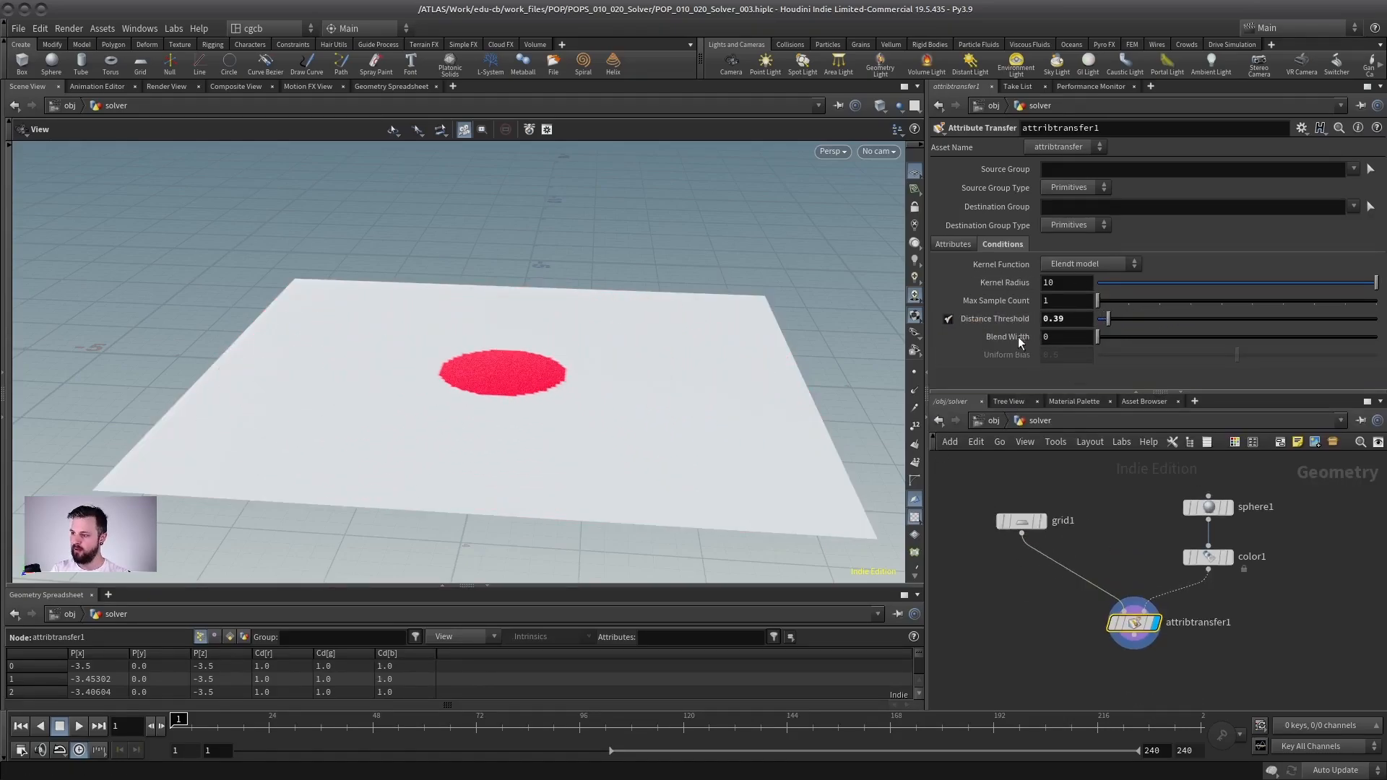
Set the Attribute Transfer's Blend Width to 0.34, checking the edge of the red area on the grid
{"action": "scroll", "coordinate": [653, 356], "scroll_direction": "up", "scroll_amount": 5}
{"action": "left_click_drag", "start_coordinate": [653, 356], "coordinate": [578, 390]}
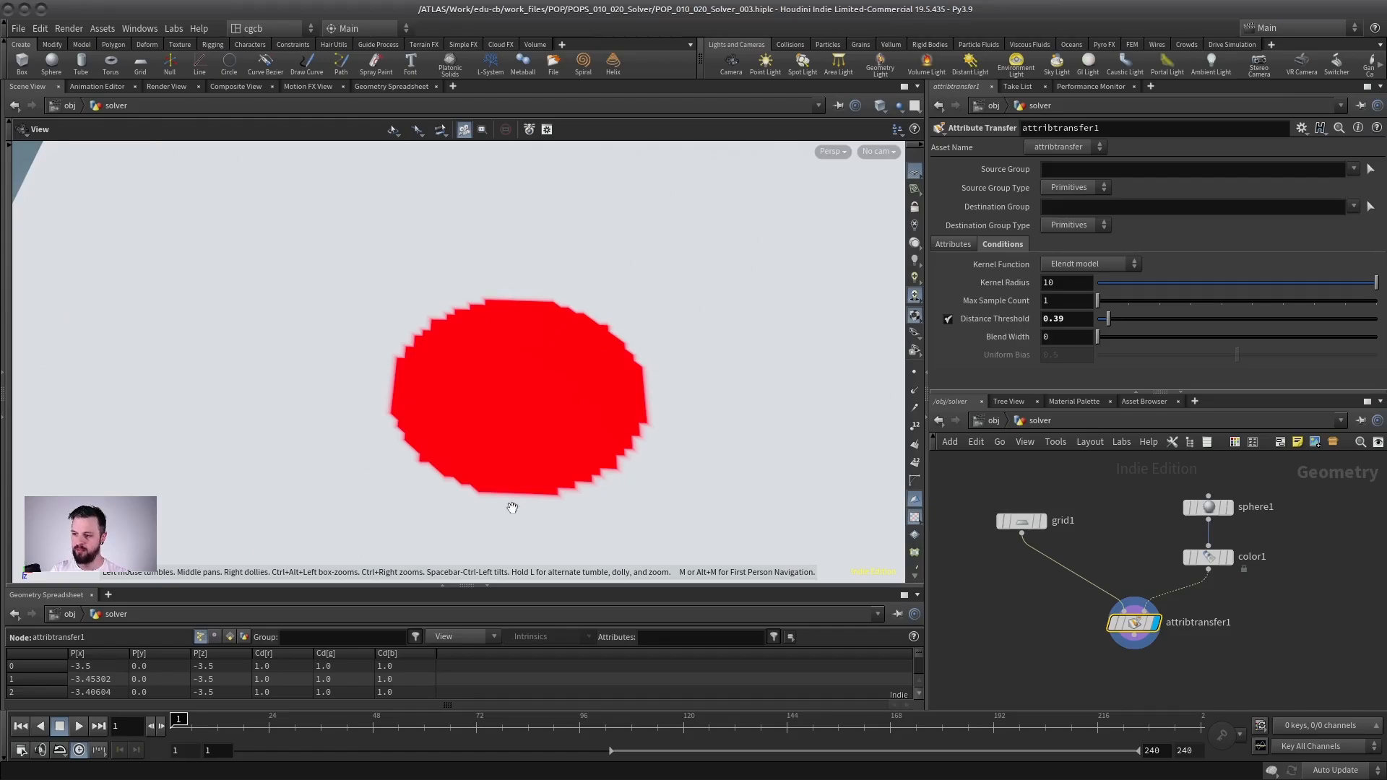
{"action": "left_click_drag", "start_coordinate": [1097, 337], "coordinate": [1106, 336]}
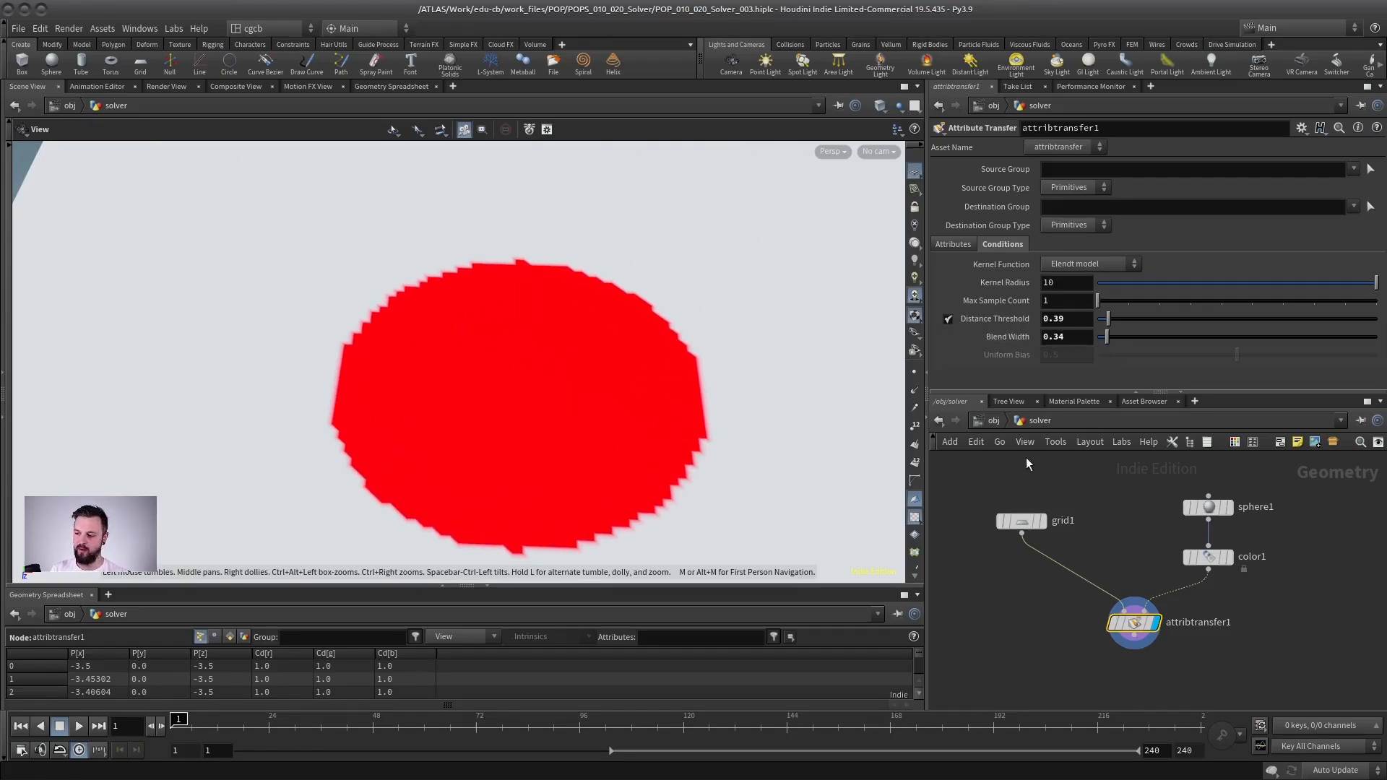
Insert a copy of color1 set to white between grid1 and the Attribute Transfer, and tidy the network layout
{"action": "middle_click_drag", "start_coordinate": [1095, 552], "coordinate": [1070, 538]}
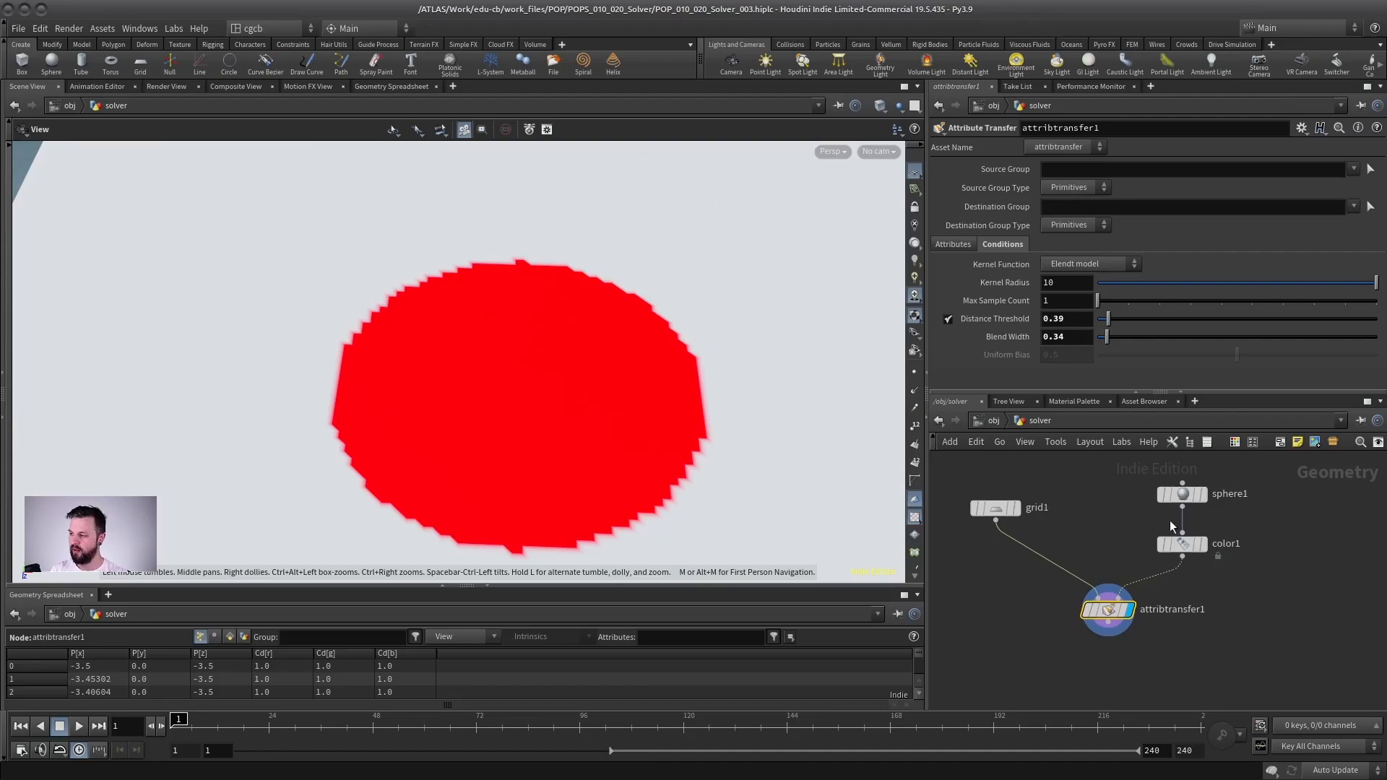
{"action": "left_click_drag", "start_coordinate": [1180, 546], "coordinate": [995, 550], "text": "alt"}
{"action": "left_click", "coordinate": [1056, 259]}
{"action": "left_click", "coordinate": [1073, 234]}
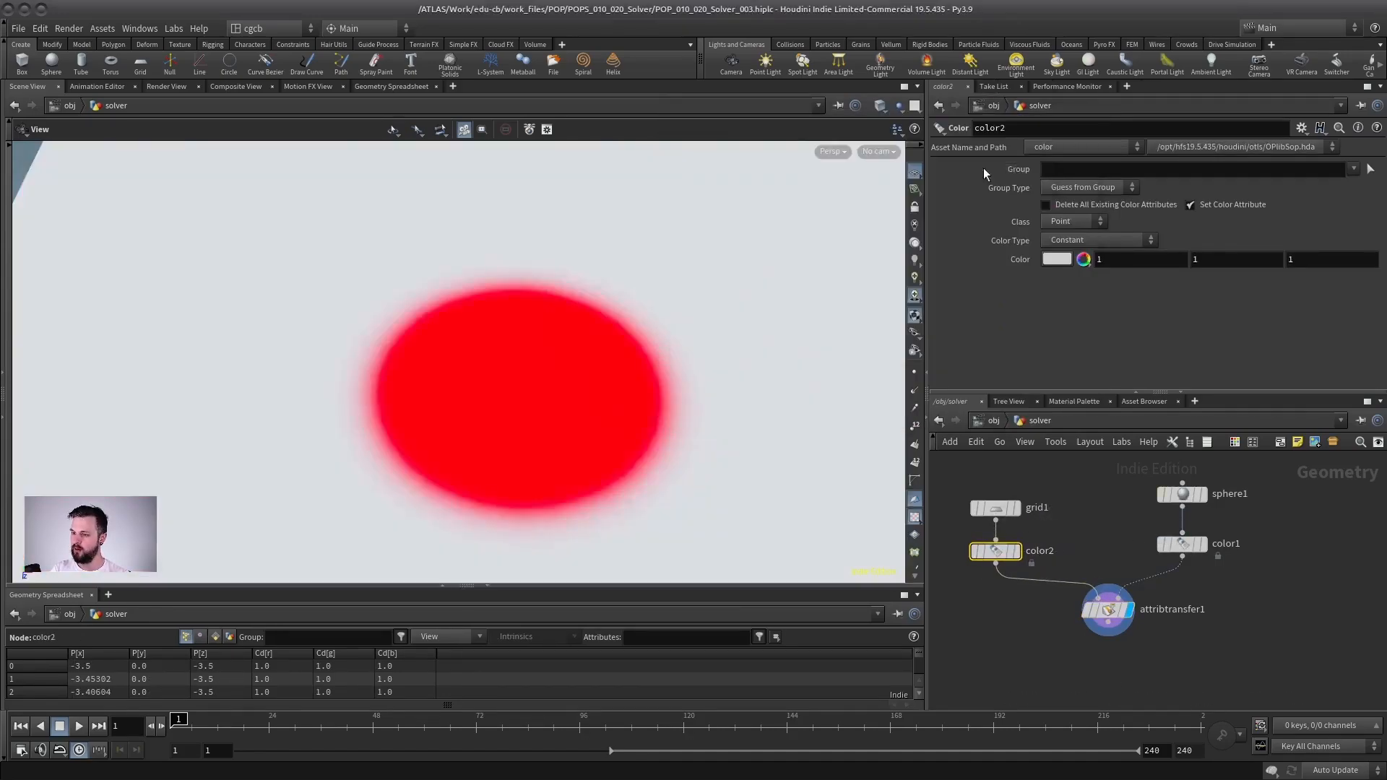
{"action": "left_click_drag", "start_coordinate": [535, 340], "coordinate": [731, 249]}
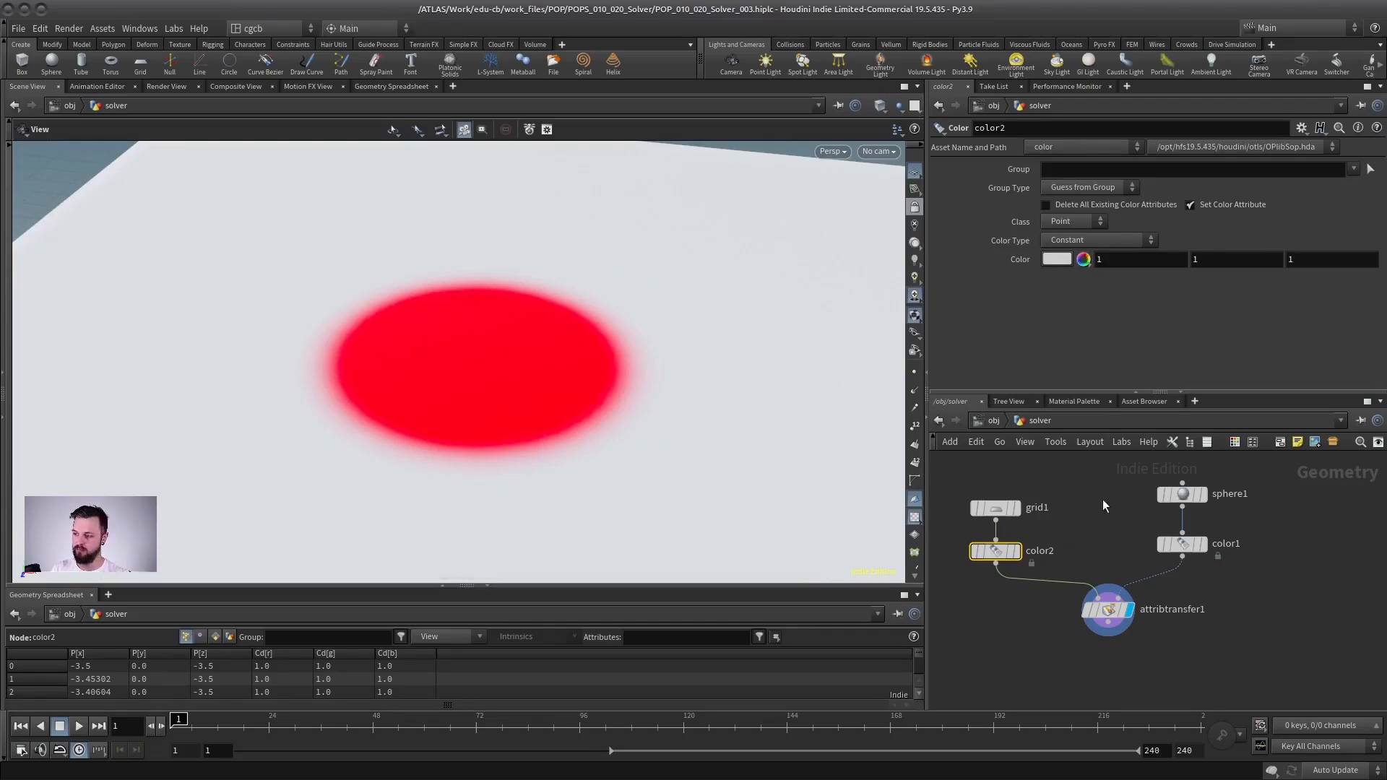
{"action": "left_click_drag", "start_coordinate": [1214, 498], "coordinate": [1171, 567]}
{"action": "key", "text": "l"}
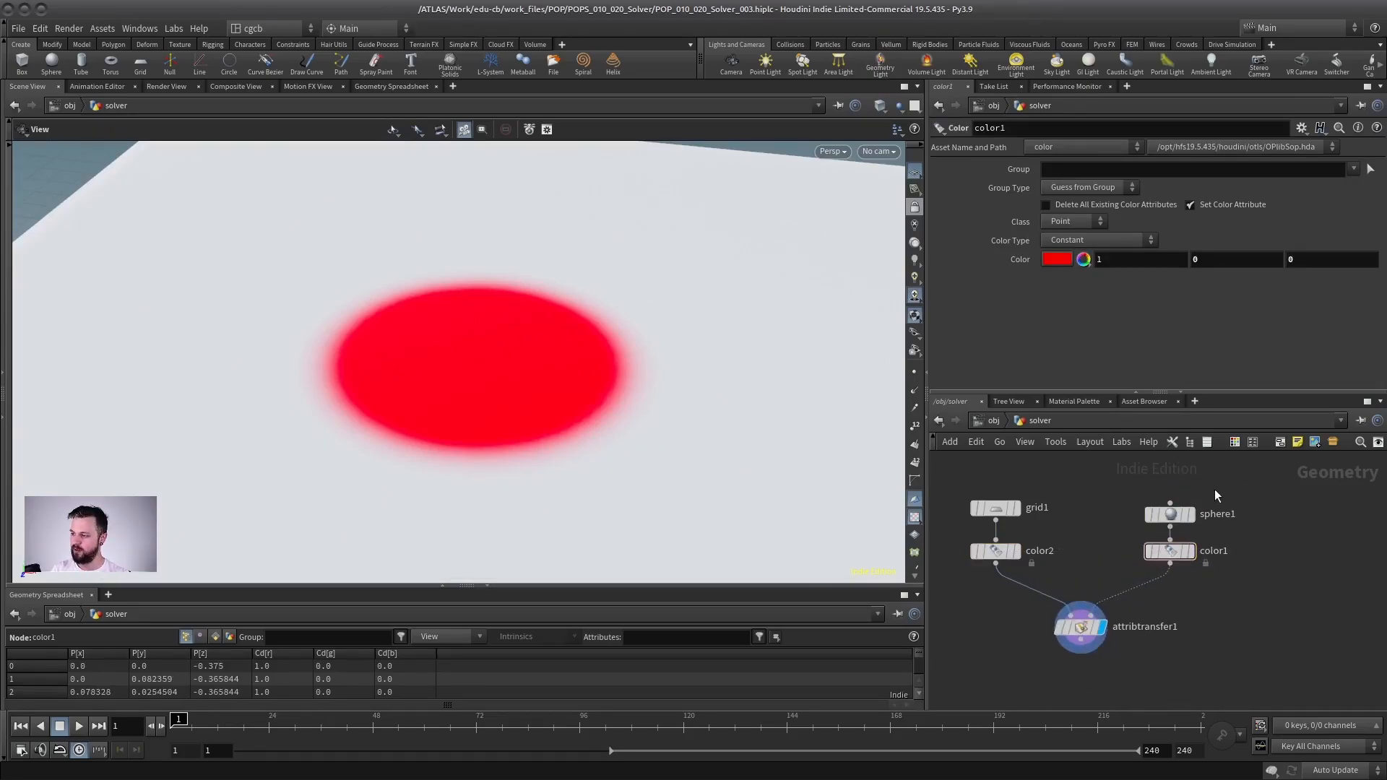
Move sphere1 beyond the grid's edge to a Center Z of about -4.48 and keyframe its Center at frame 1
{"action": "left_click", "coordinate": [1170, 514]}
{"action": "scroll", "coordinate": [426, 341], "scroll_direction": "down", "scroll_amount": 5}
{"action": "left_click_drag", "start_coordinate": [427, 340], "coordinate": [456, 390]}
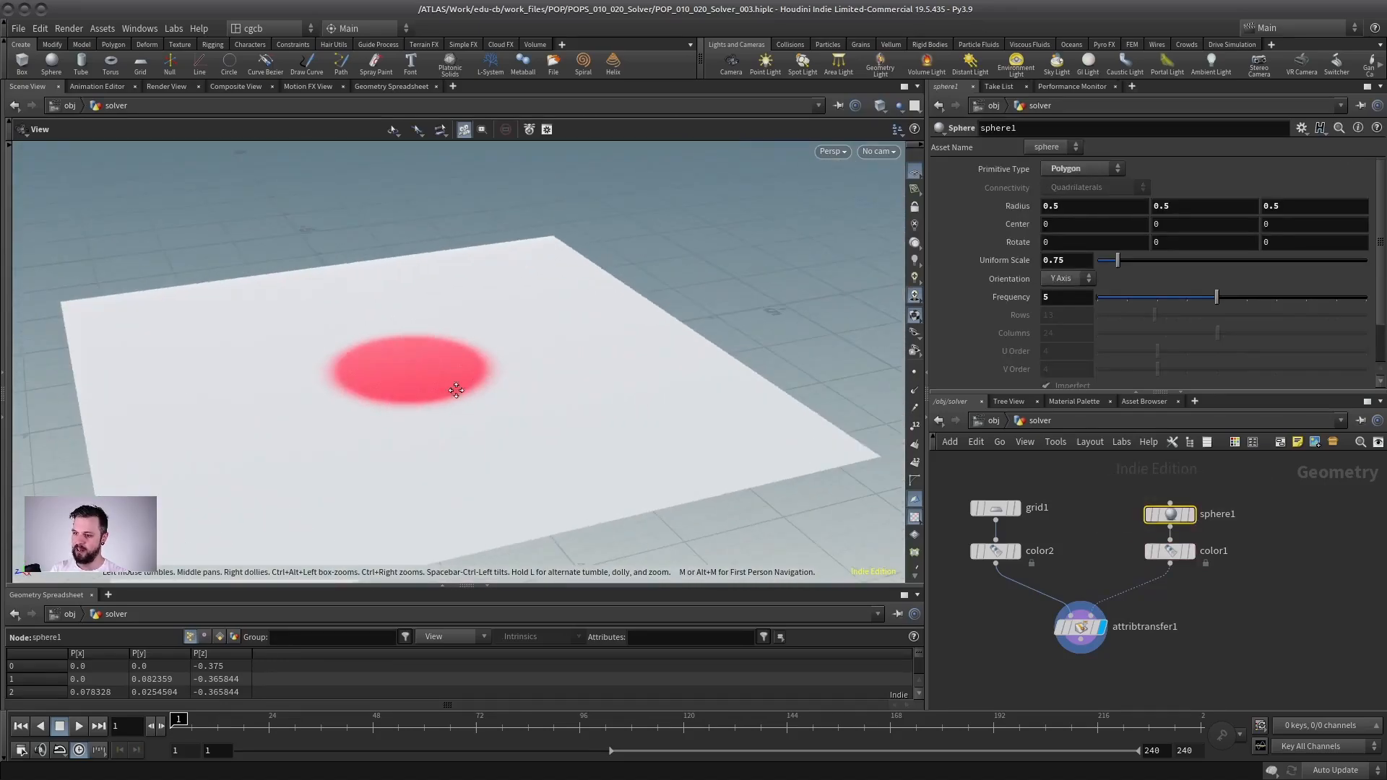
{"action": "middle_click_drag", "start_coordinate": [455, 390], "coordinate": [508, 362]}
{"action": "key", "text": "Return"}
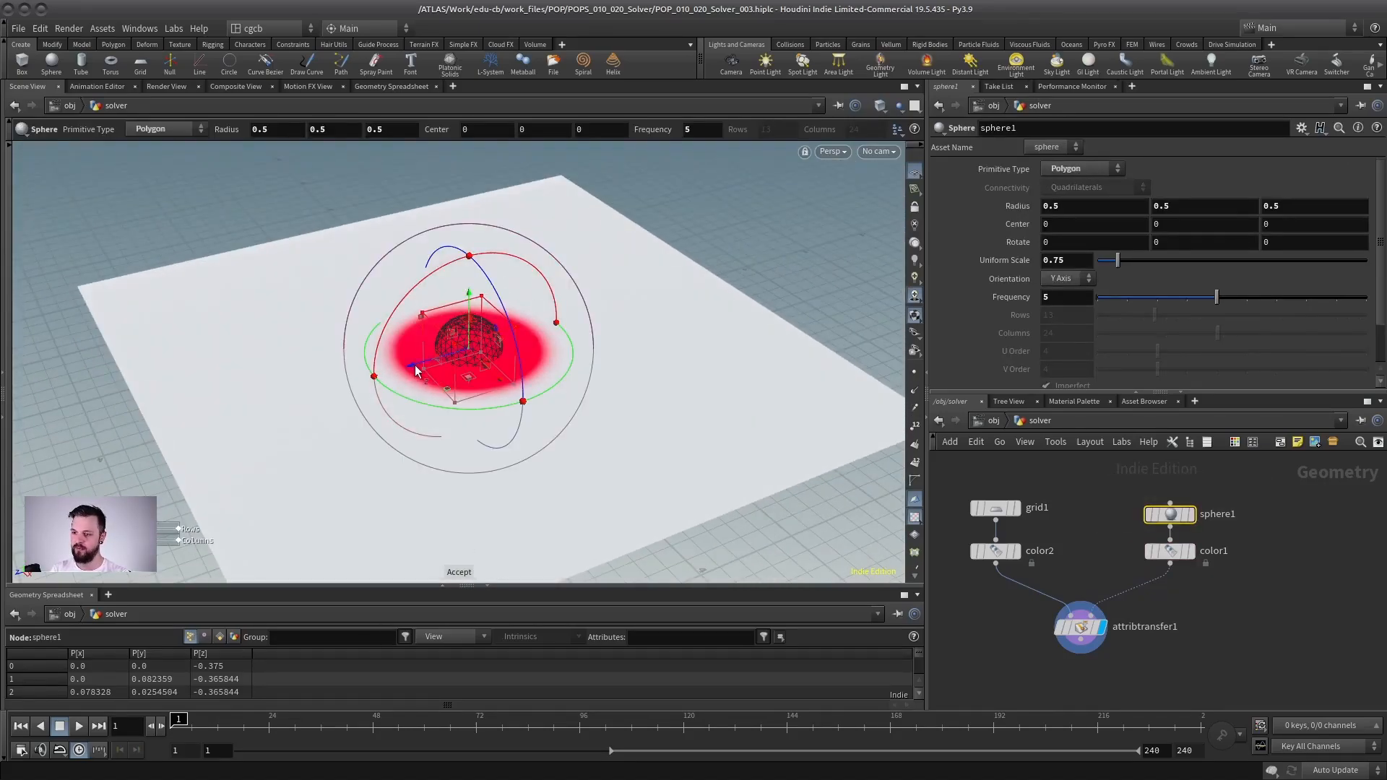
{"action": "left_click_drag", "start_coordinate": [527, 334], "coordinate": [605, 103]}
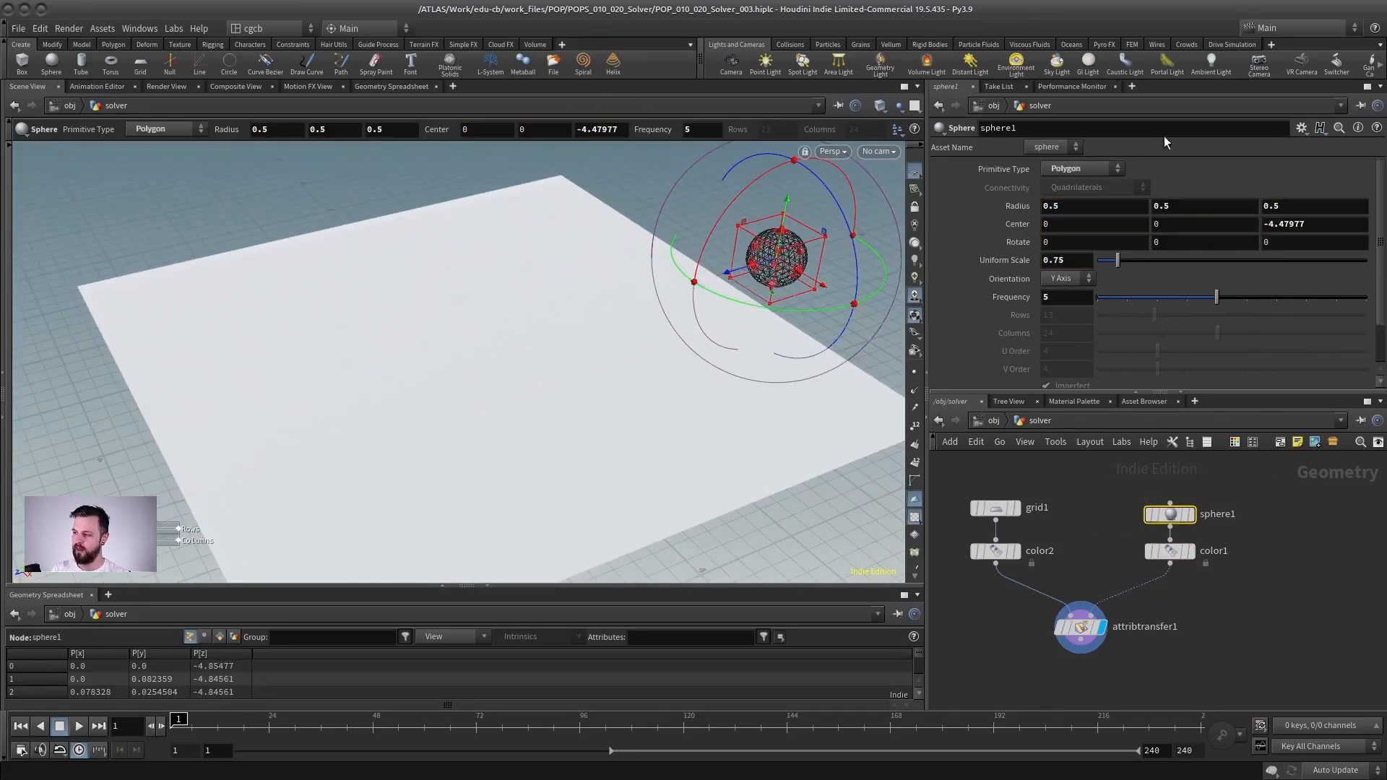
{"action": "left_click", "coordinate": [1016, 226], "text": "alt"}
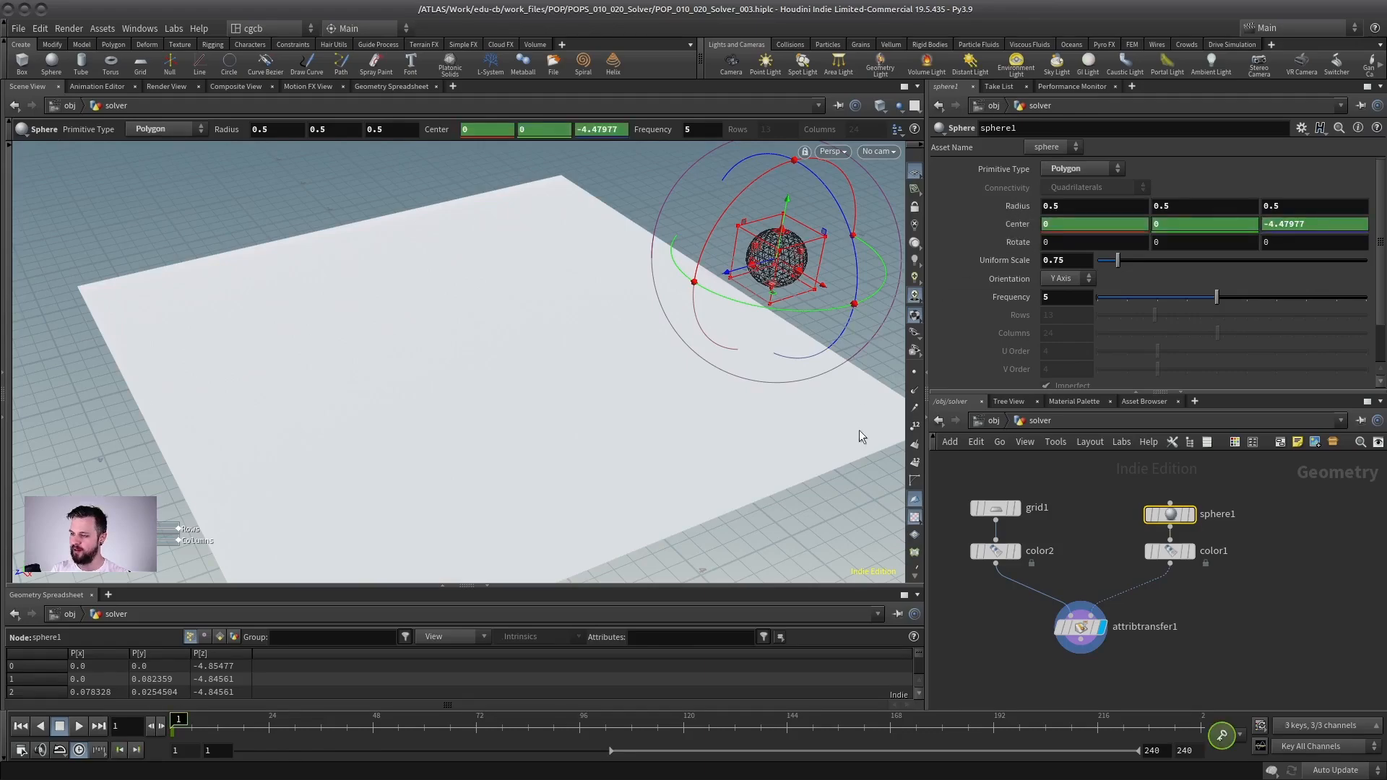
Keyframe sphere1's Center at frame 48 with Z at about 4.49, beyond the grid's opposite edge, and return to frame 1
{"action": "left_click_drag", "start_coordinate": [173, 722], "coordinate": [373, 722]}
{"action": "left_click_drag", "start_coordinate": [728, 276], "coordinate": [1, 466]}
{"action": "left_click", "coordinate": [1025, 229], "text": "alt"}
{"action": "scroll", "coordinate": [380, 403], "scroll_direction": "down", "scroll_amount": 1}
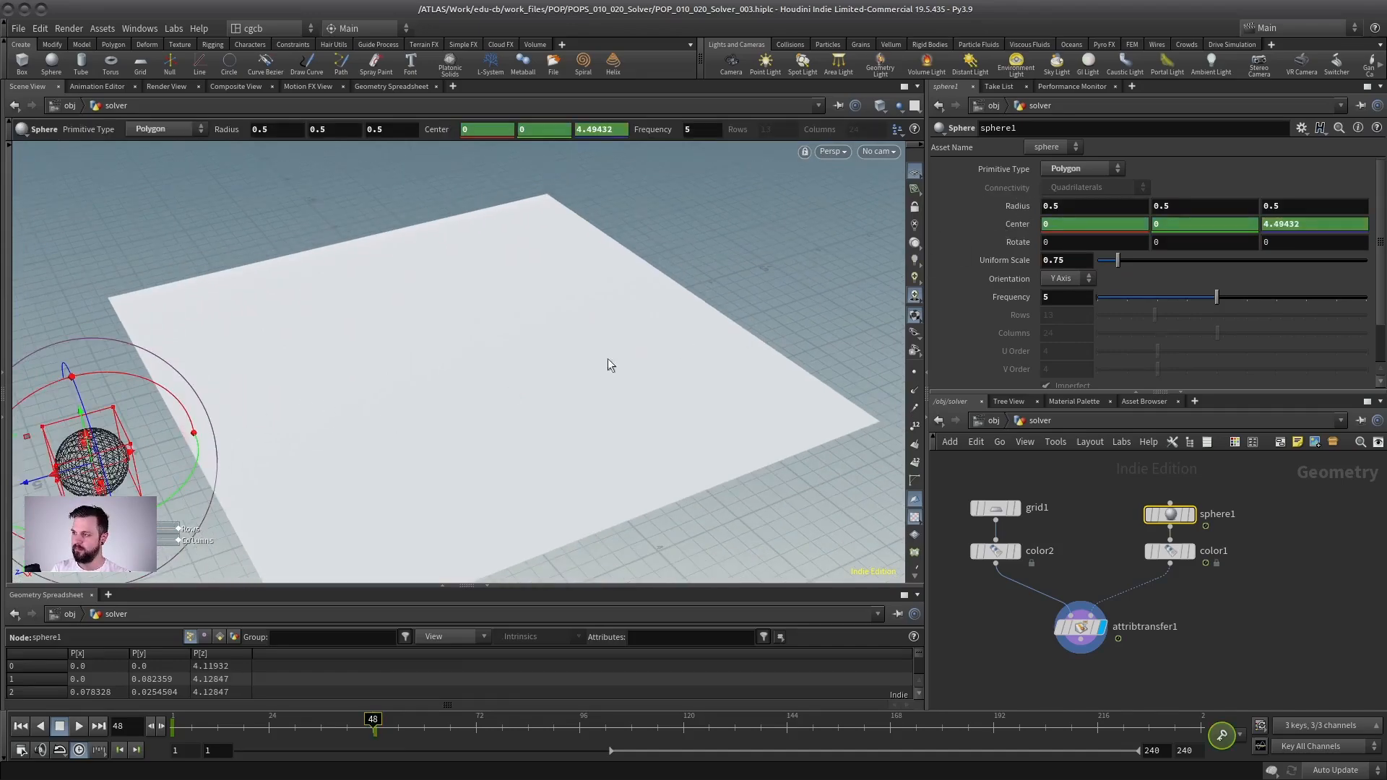
{"action": "left_click_drag", "start_coordinate": [607, 359], "coordinate": [604, 329], "text": "alt"}
{"action": "left_click_drag", "start_coordinate": [342, 726], "coordinate": [170, 694]}
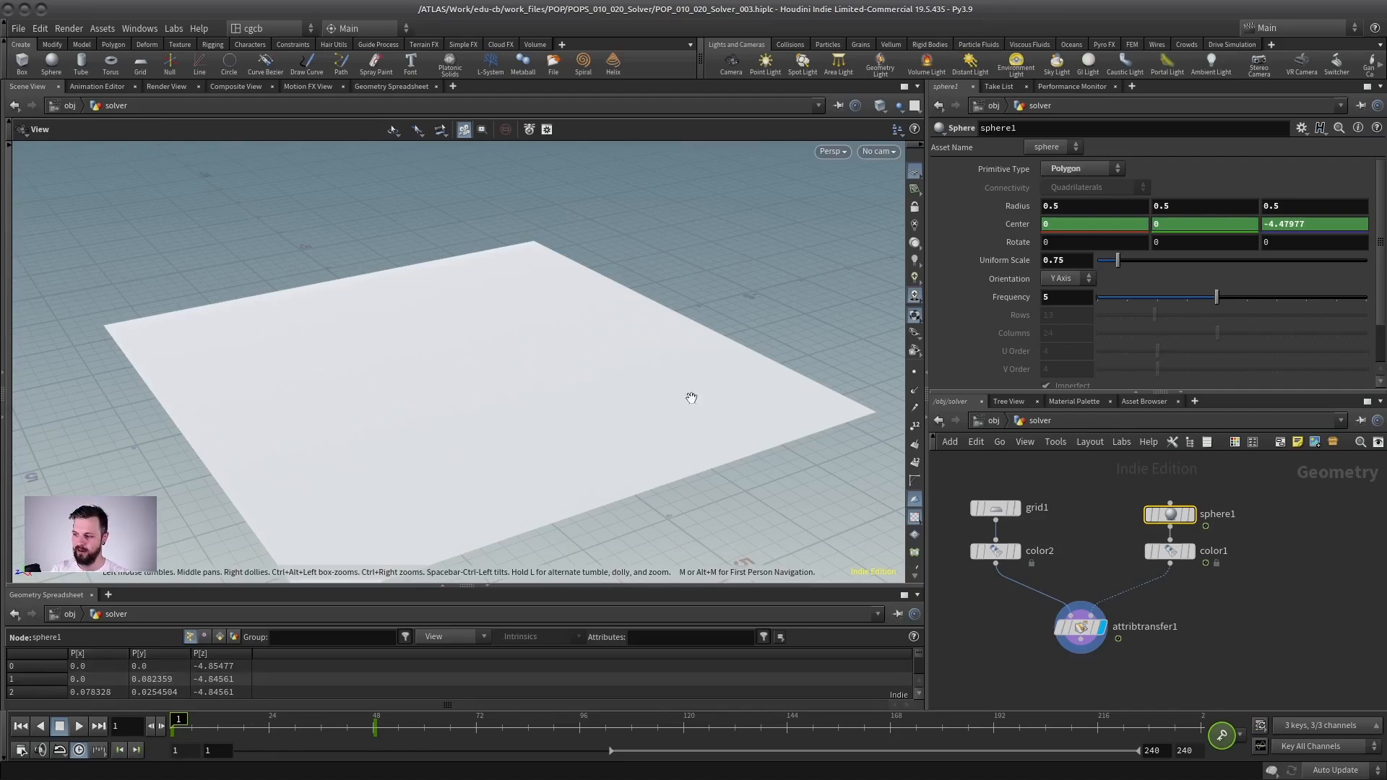
Add a Solver node below the Attribute Transfer in the network
{"action": "middle_click_drag", "start_coordinate": [1074, 705], "coordinate": [1074, 628]}
{"action": "key", "text": "Tab"}
{"action": "type", "text": "solver"}
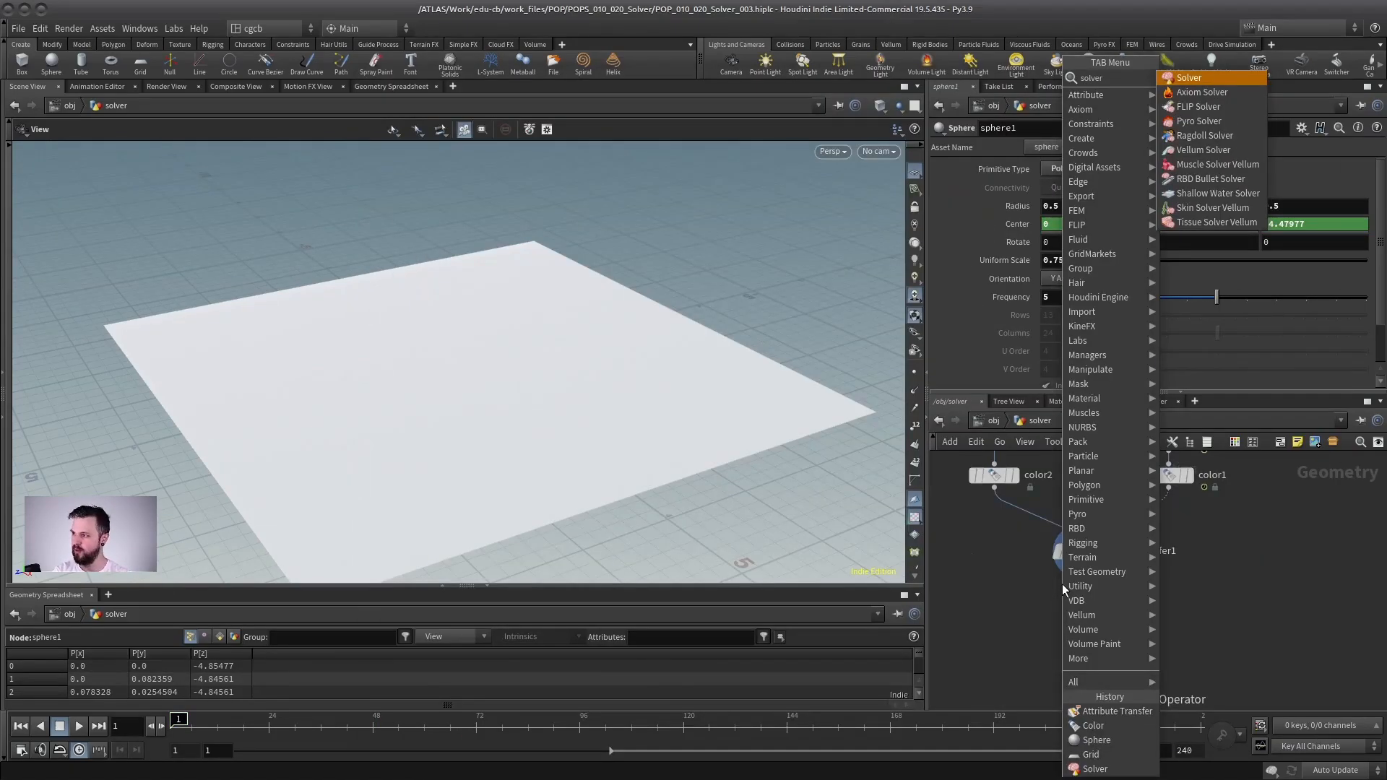
{"action": "key", "text": "Return"}
{"action": "left_click", "coordinate": [1090, 637]}
{"action": "scroll", "coordinate": [1180, 548], "scroll_direction": "down", "scroll_amount": 2}
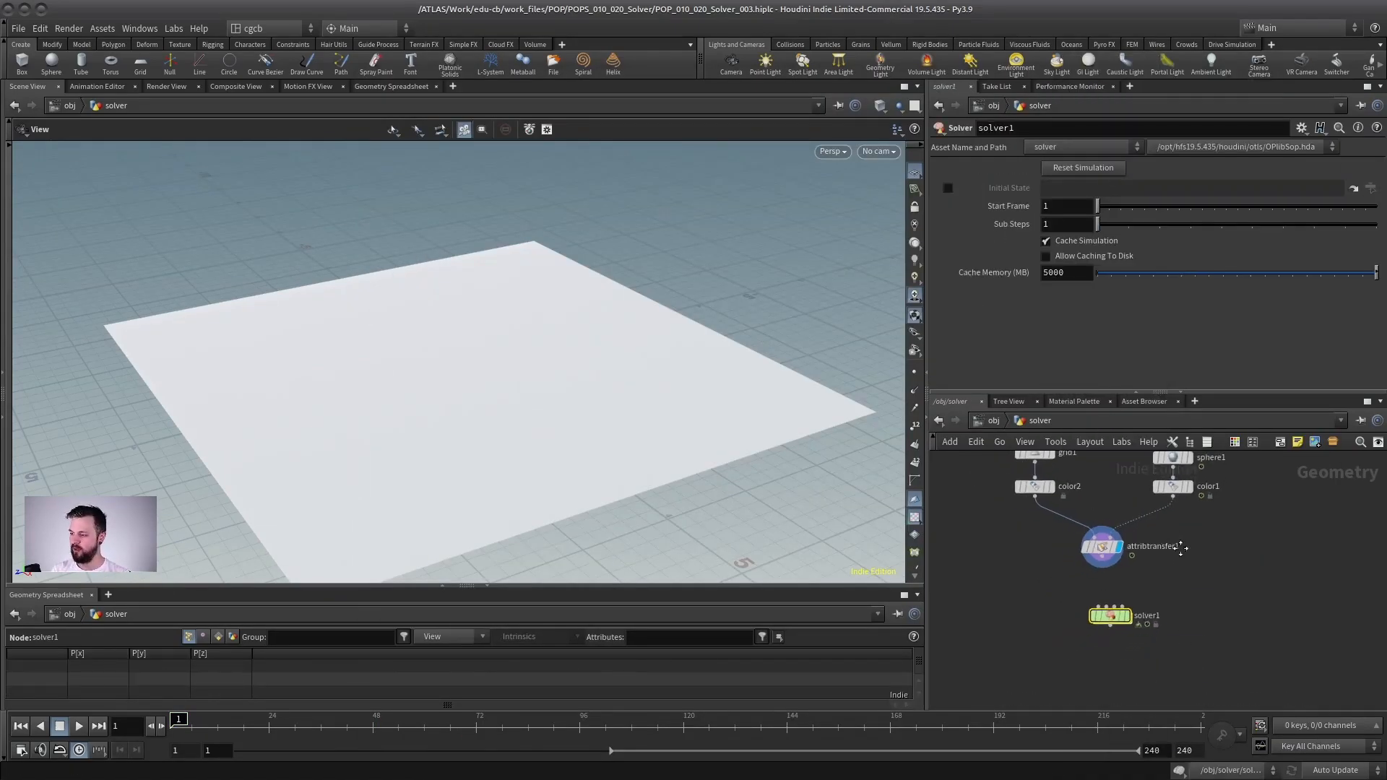
{"action": "key", "text": "h"}
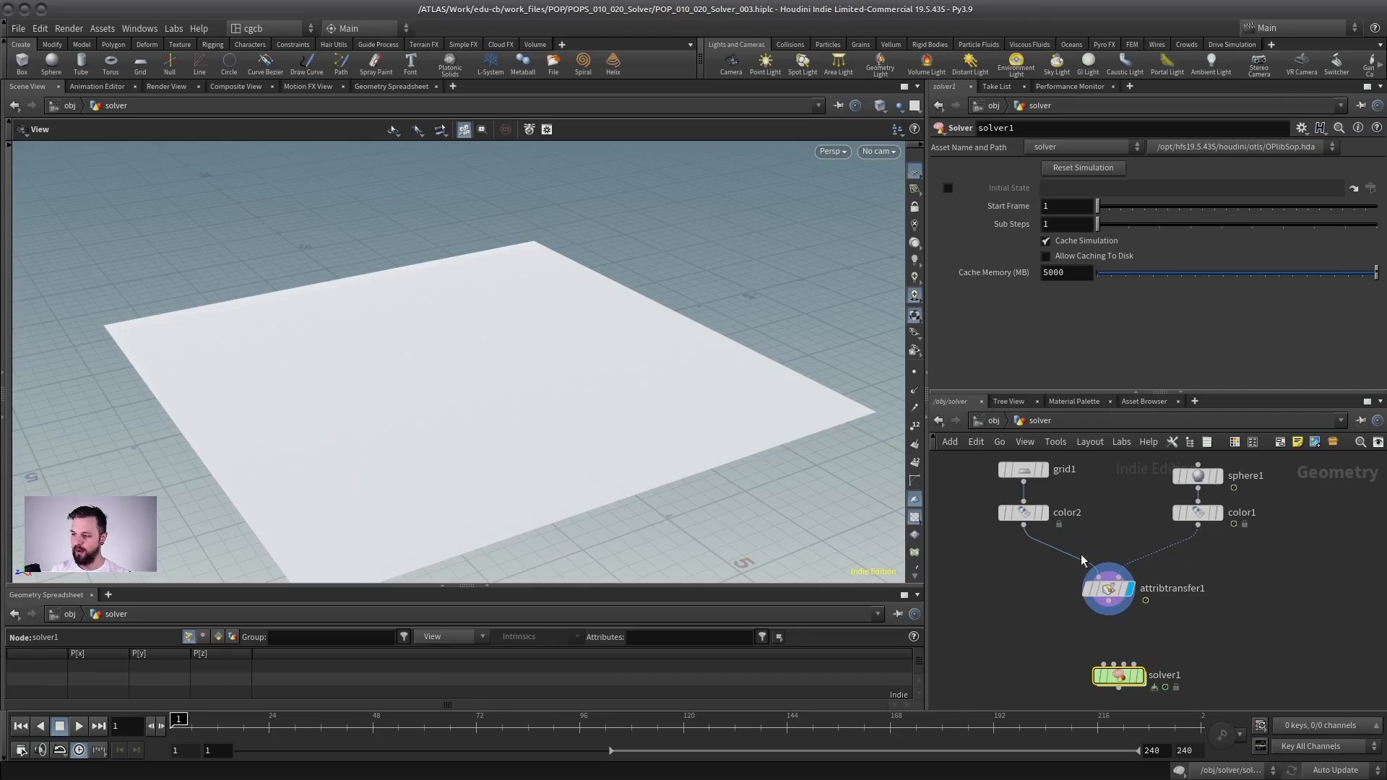
{"action": "scroll", "coordinate": [1181, 565], "scroll_direction": "down", "scroll_amount": 1}
{"action": "middle_click_drag", "start_coordinate": [1142, 546], "coordinate": [1149, 574]}
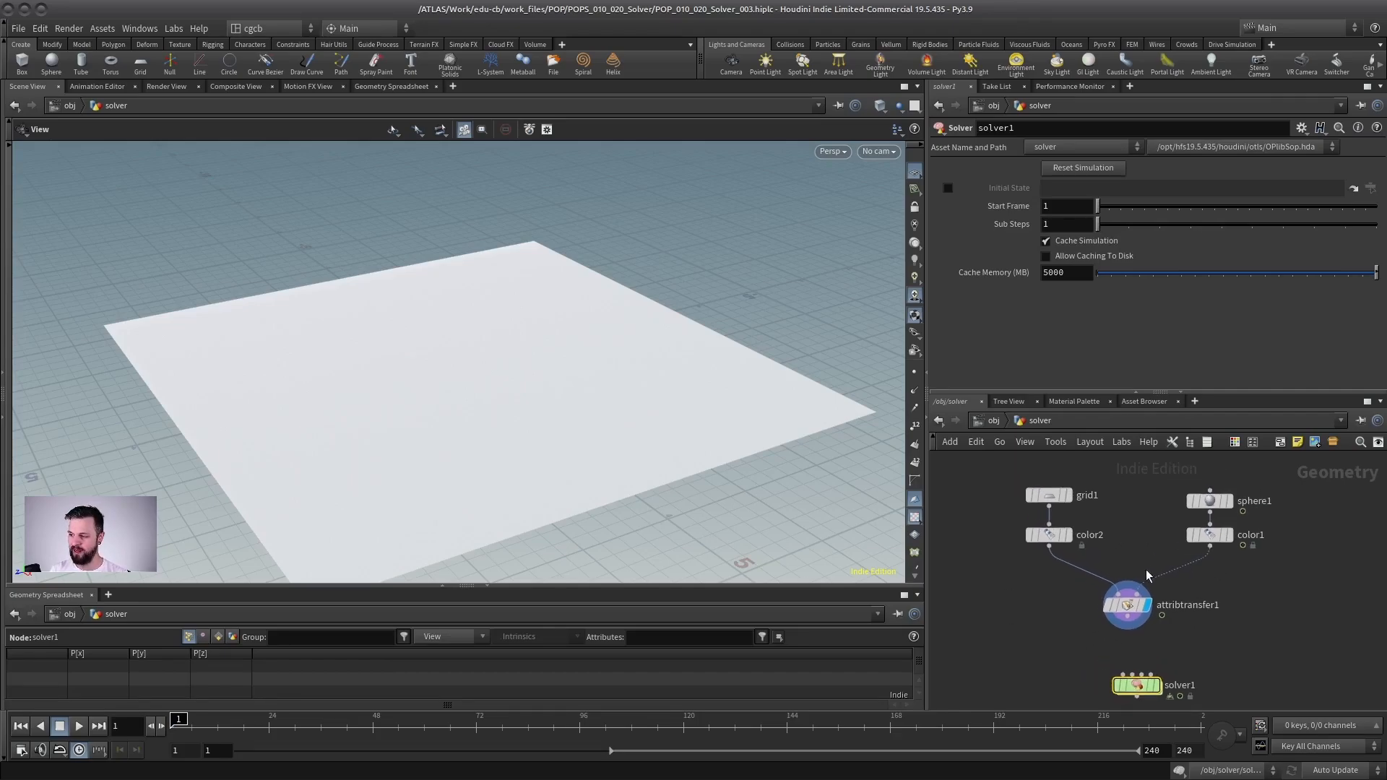
{"action": "scroll", "coordinate": [1137, 555], "scroll_direction": "down", "scroll_amount": 1}
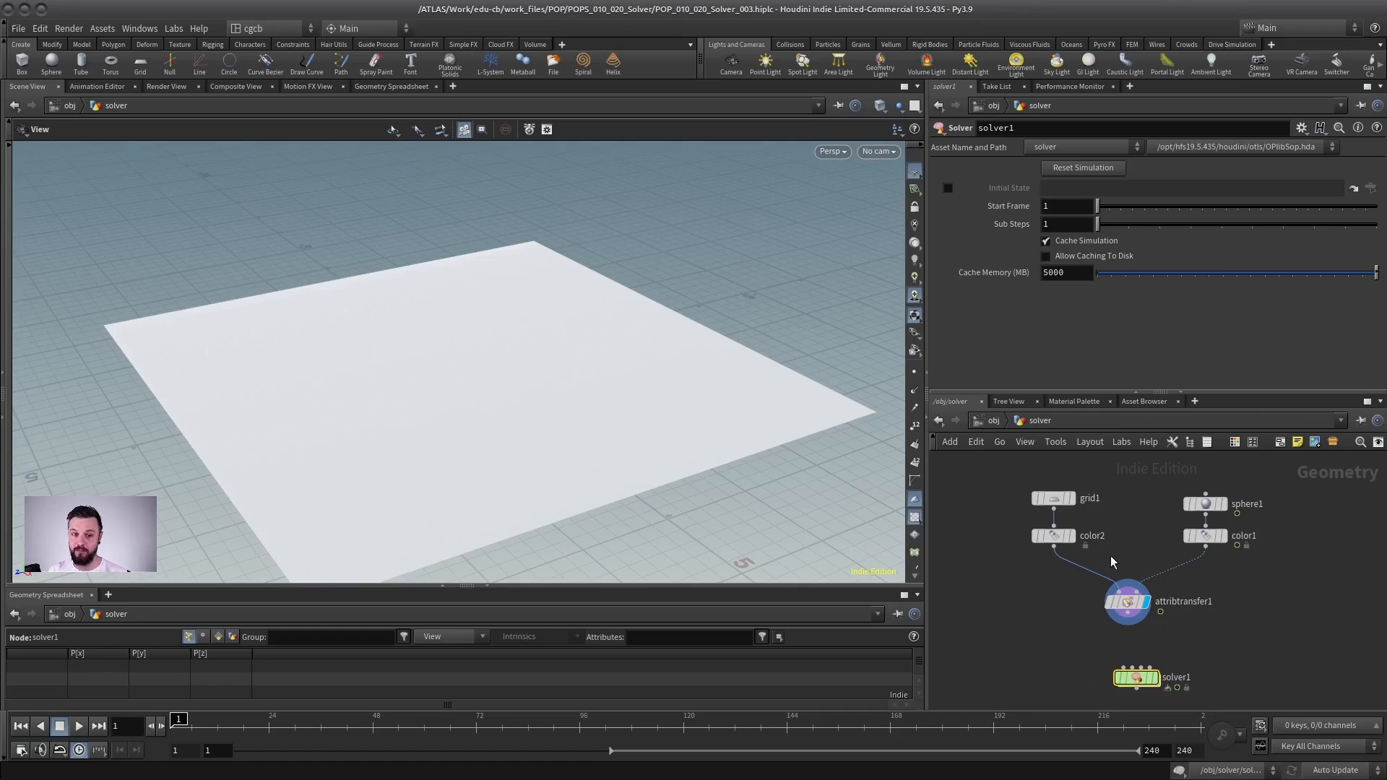
{"action": "middle_click_drag", "start_coordinate": [1111, 557], "coordinate": [1114, 566]}
Display color1, and cut the Attribute Transfer from the network and paste it inside the solver1 network
{"action": "left_click", "coordinate": [1226, 545]}
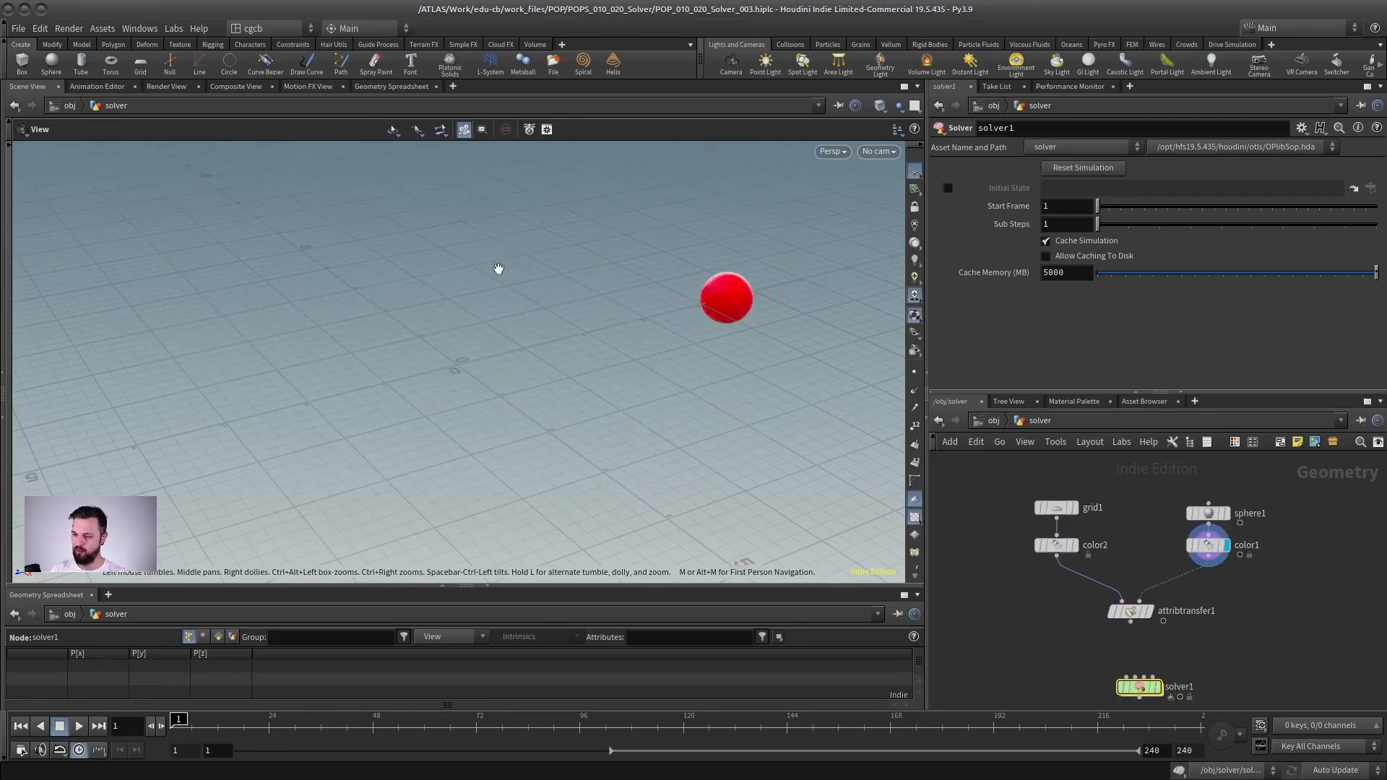
{"action": "scroll", "coordinate": [1225, 609], "scroll_direction": "up", "scroll_amount": 2}
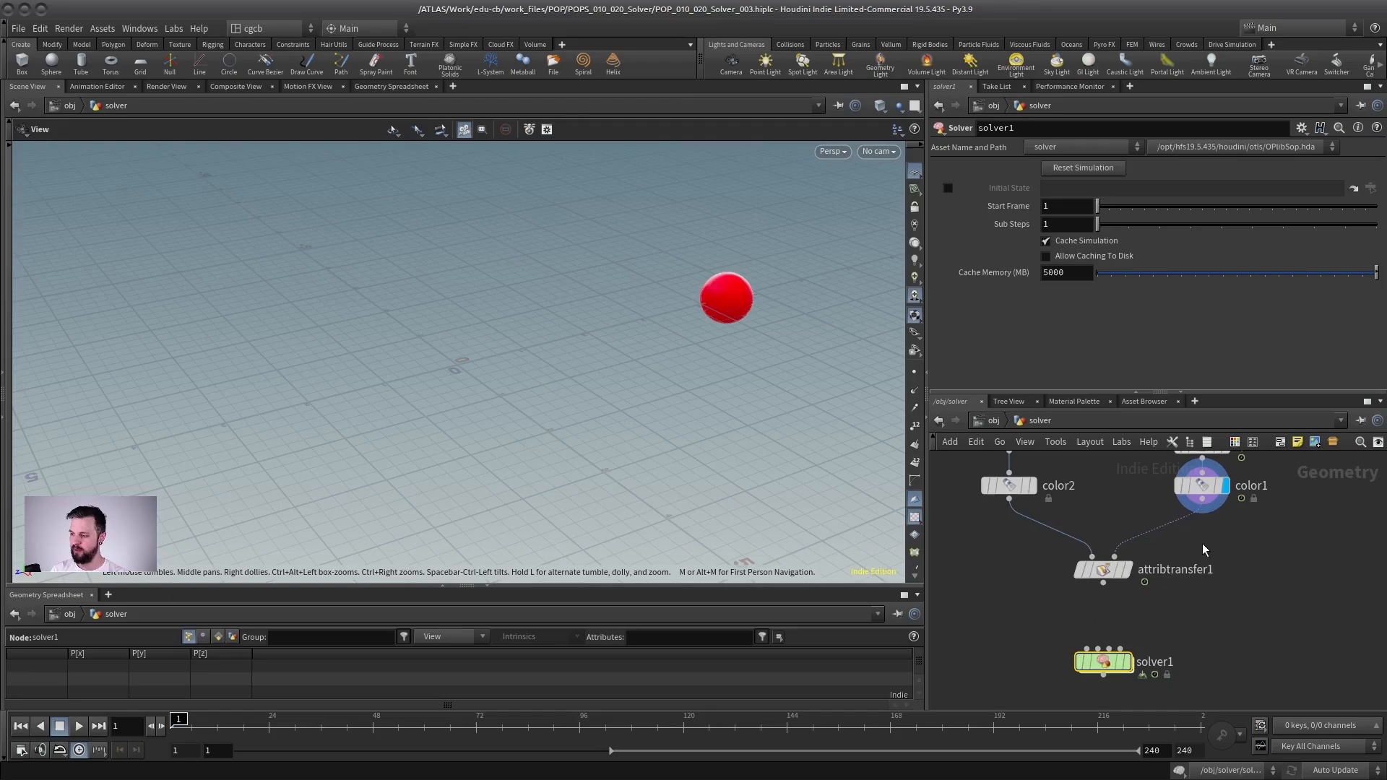
{"action": "left_click_drag", "start_coordinate": [1103, 569], "coordinate": [1102, 586]}
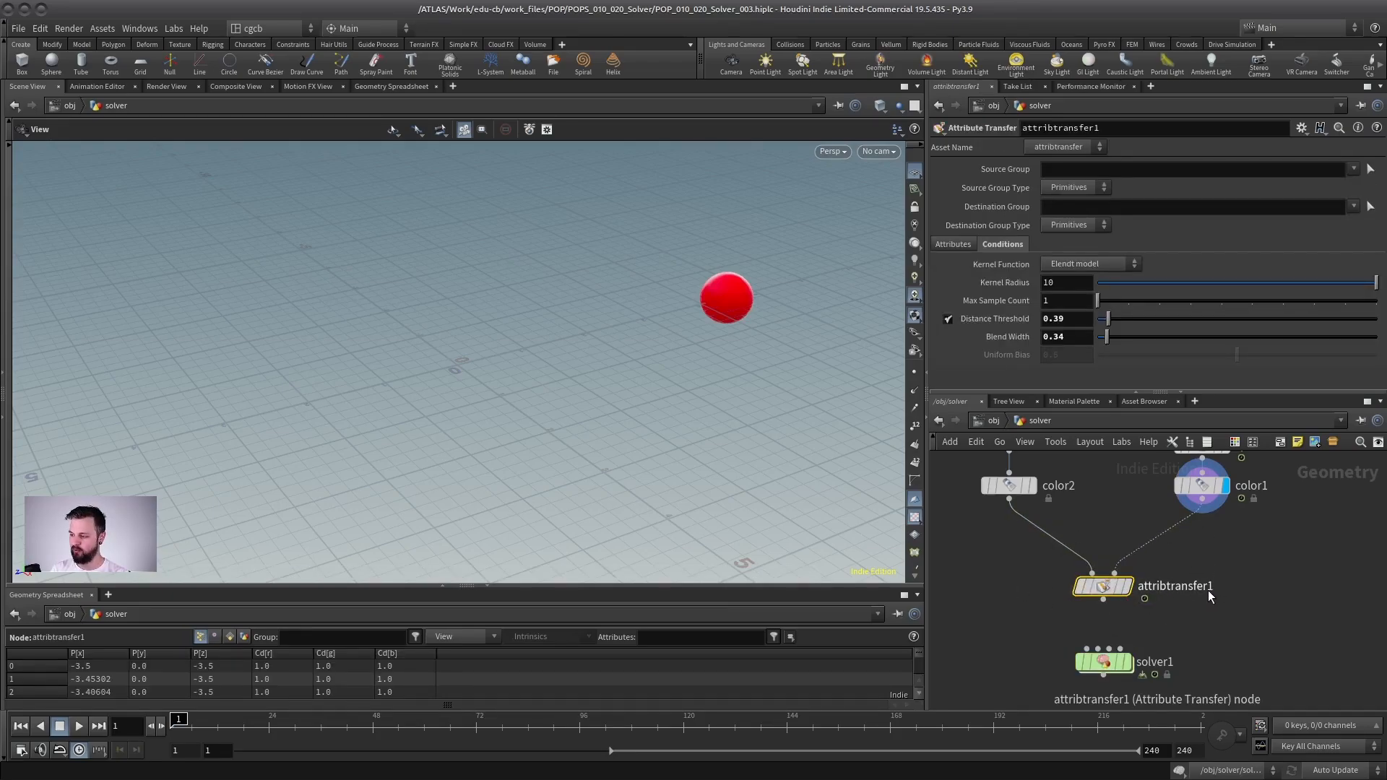
{"action": "key", "text": "ctrl+x"}
{"action": "left_click_drag", "start_coordinate": [1099, 661], "coordinate": [1089, 583]}
{"action": "double_click", "coordinate": [1090, 583]}
{"action": "key", "text": "ctrl+v"}
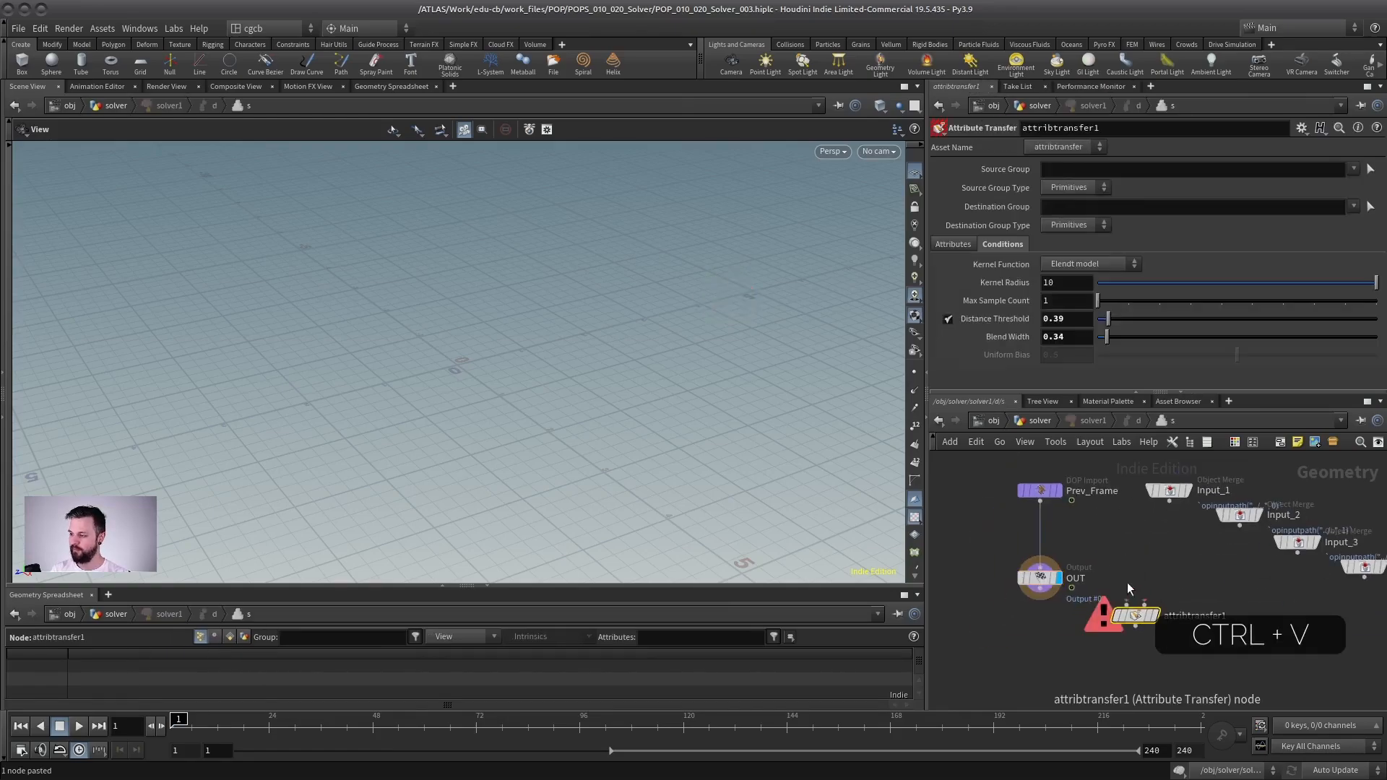
{"action": "left_click", "coordinate": [1118, 589]}
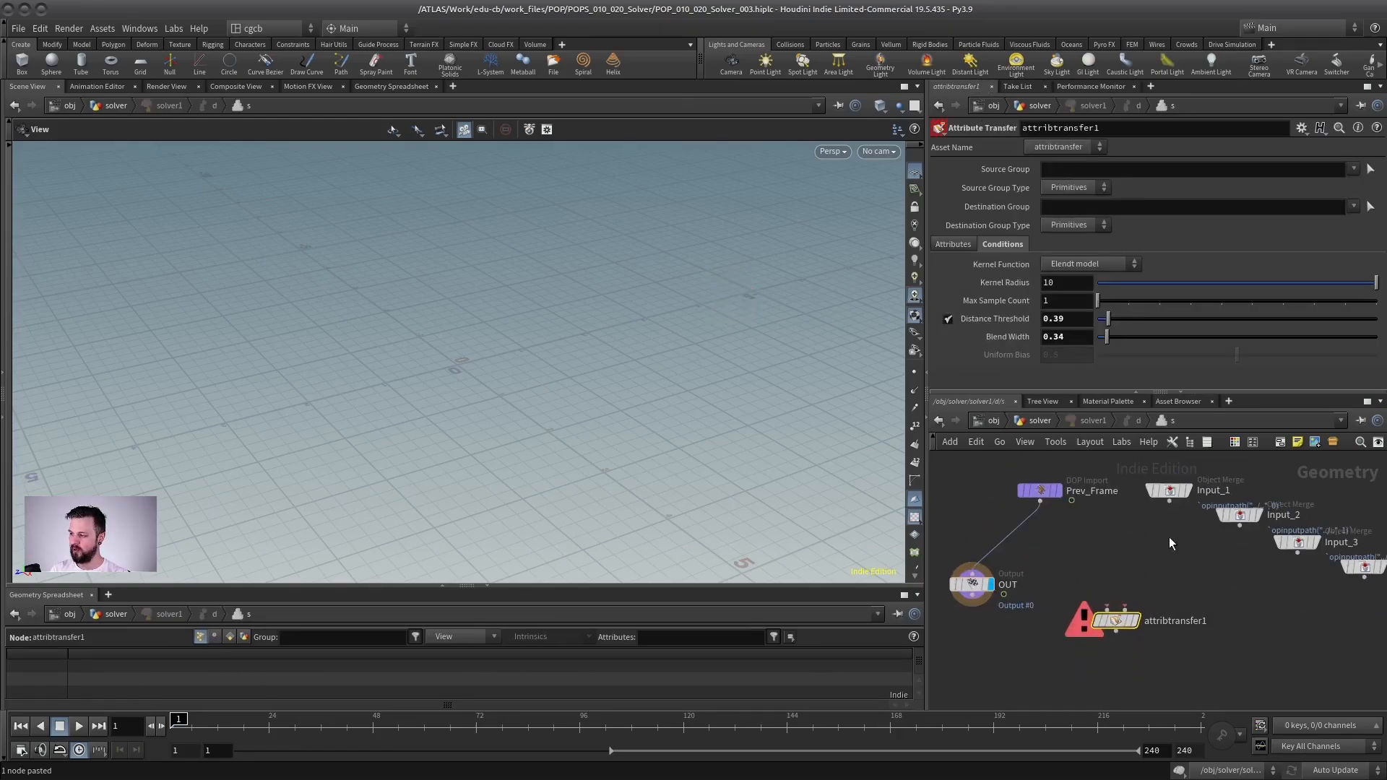
Back in the outer network, wire color2 into solver1's first input and color1 into its second input
{"action": "left_click", "coordinate": [1040, 420]}
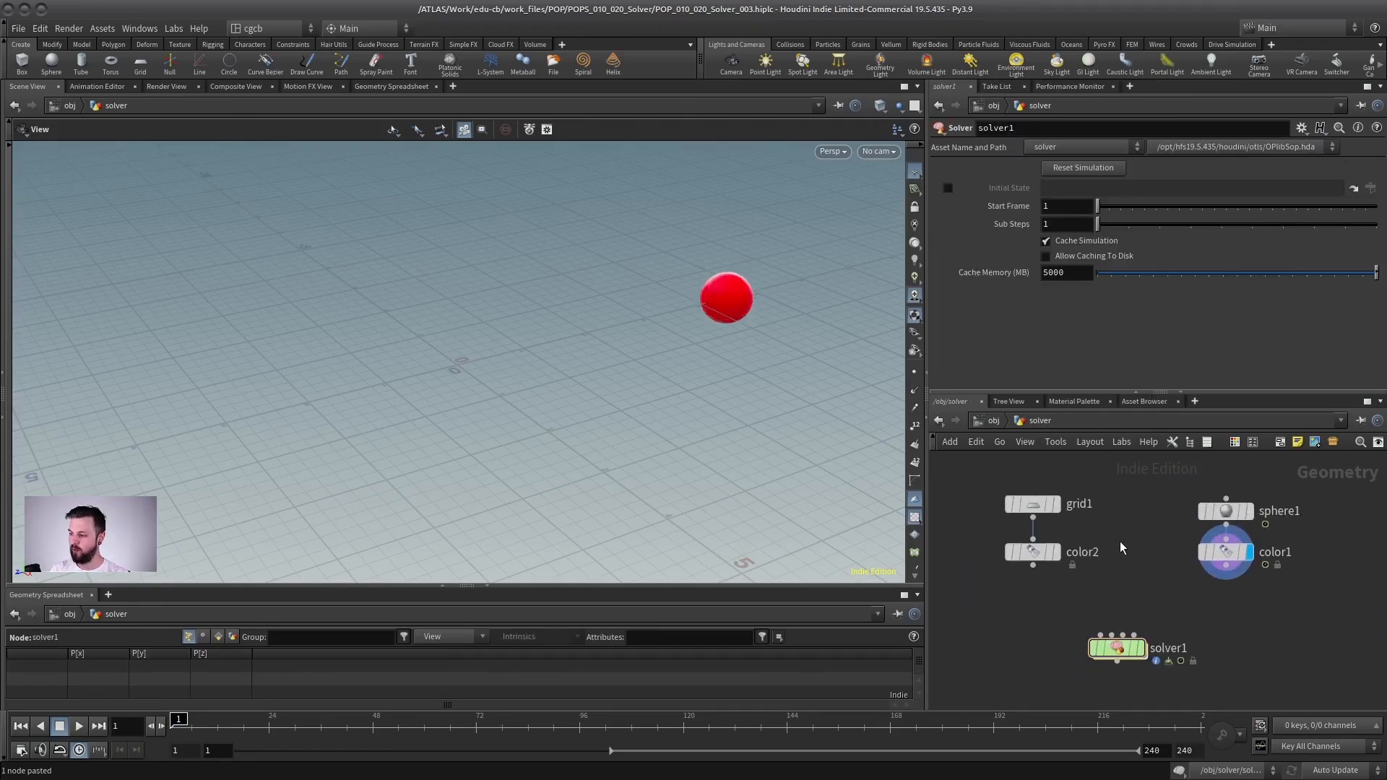
{"action": "left_click", "coordinate": [1032, 565]}
{"action": "left_click", "coordinate": [1100, 635]}
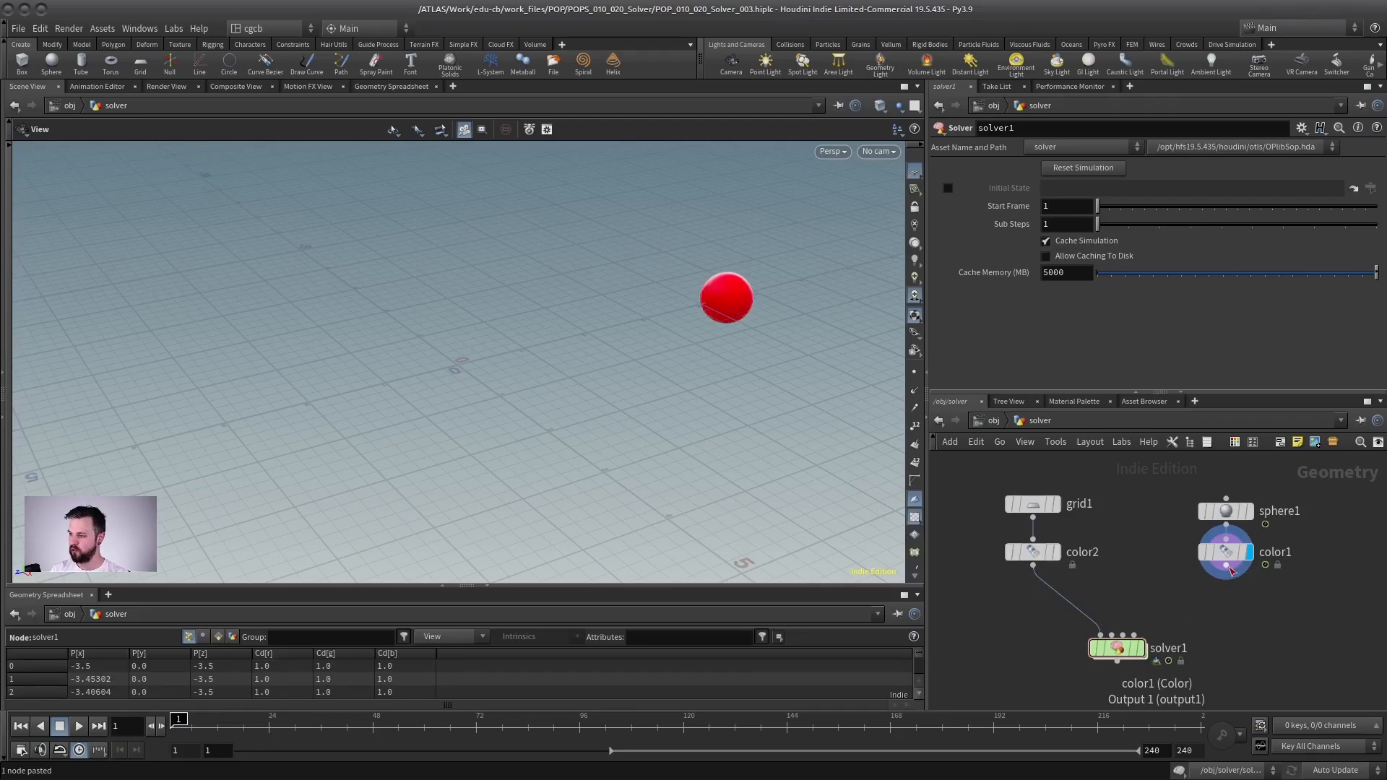
{"action": "left_click", "coordinate": [1226, 578]}
{"action": "left_click", "coordinate": [1112, 637]}
Inside the solver network, spread out the Input_1 and Input_2 nodes and color the Input_2 node red
{"action": "double_click", "coordinate": [1116, 647]}
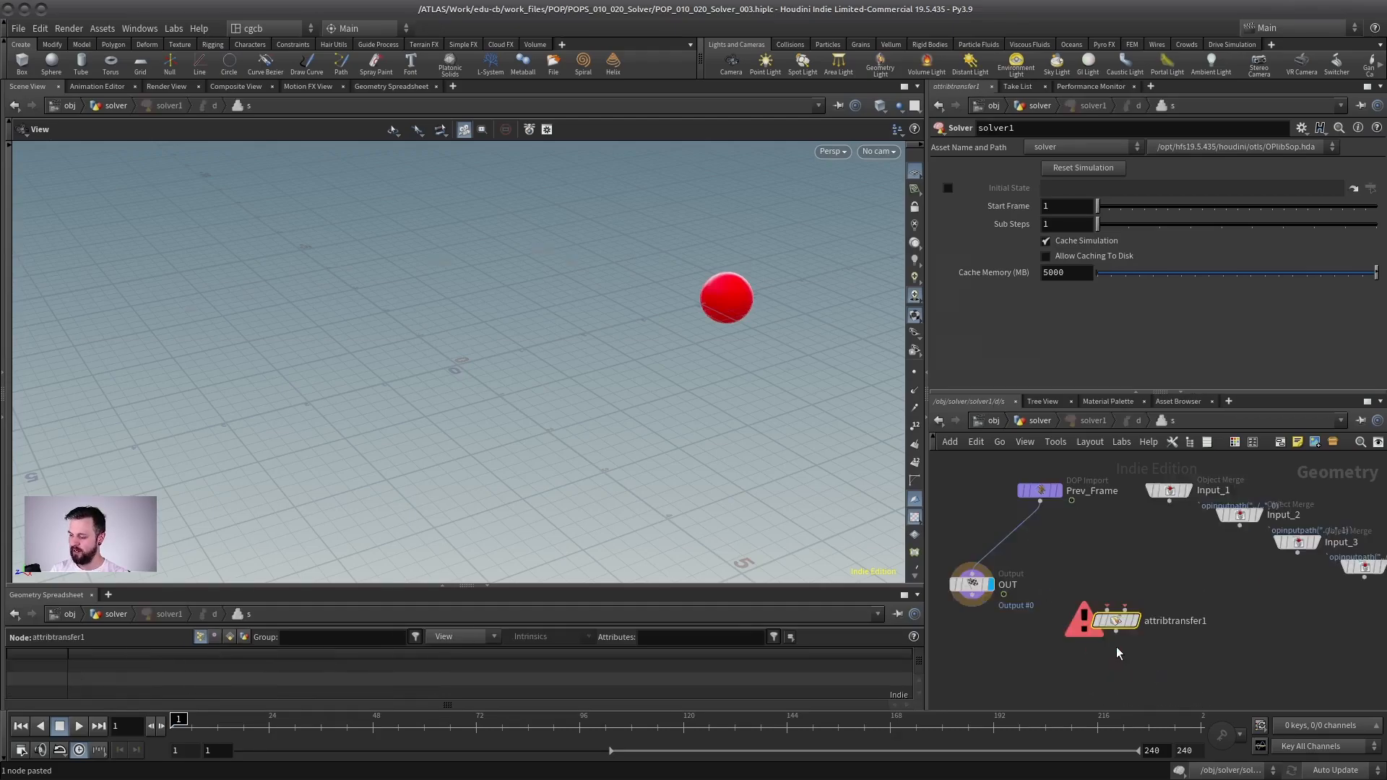
{"action": "left_click_drag", "start_coordinate": [1118, 564], "coordinate": [1073, 495]}
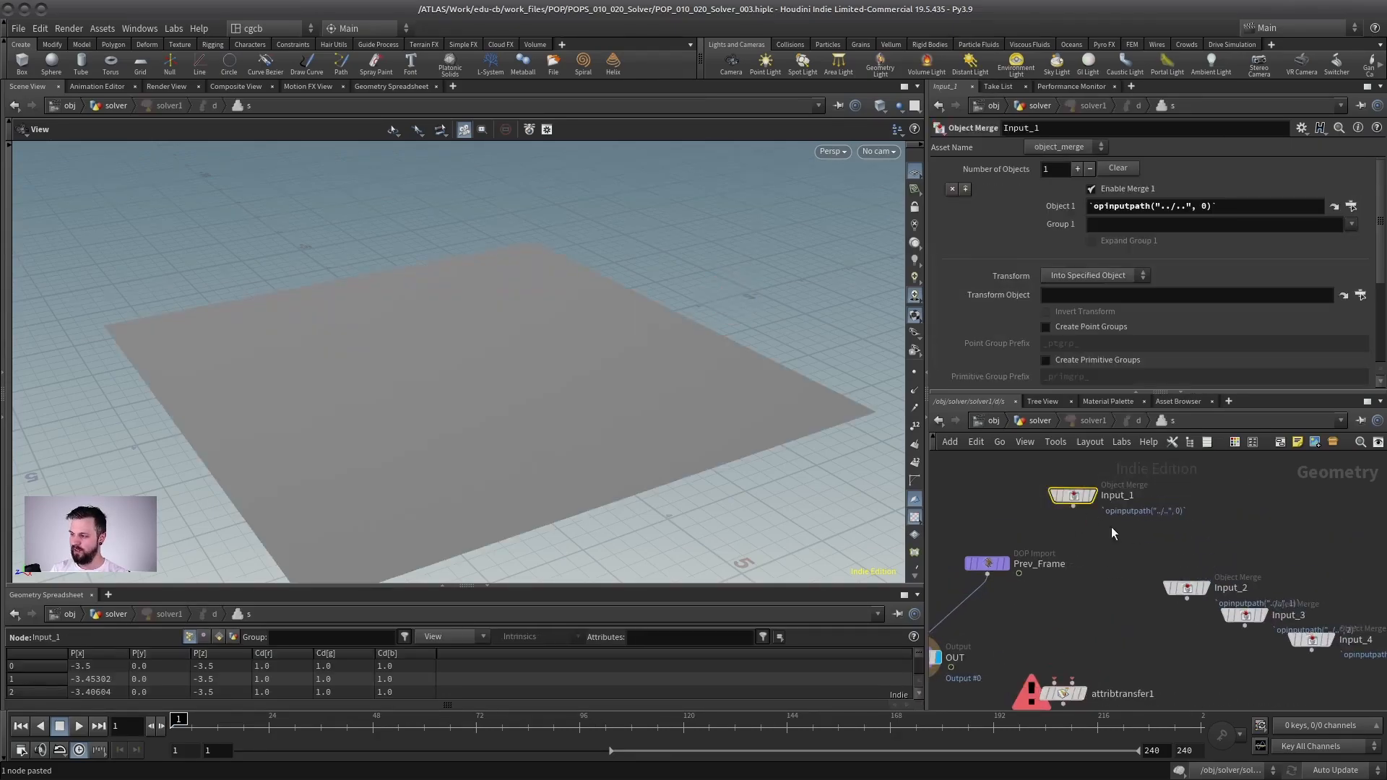
{"action": "left_click_drag", "start_coordinate": [1239, 574], "coordinate": [1286, 488]}
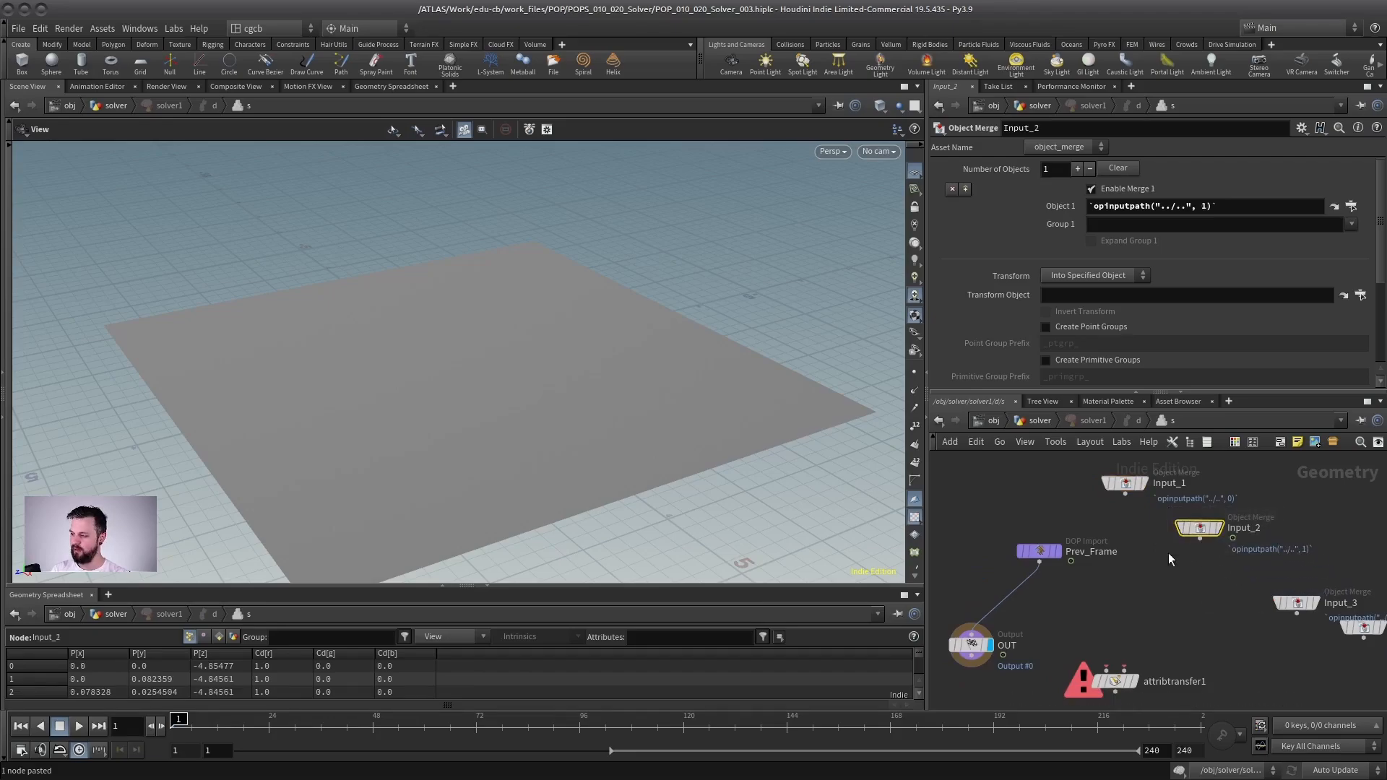
{"action": "middle_click_drag", "start_coordinate": [1168, 553], "coordinate": [1103, 552]}
{"action": "key", "text": "c"}
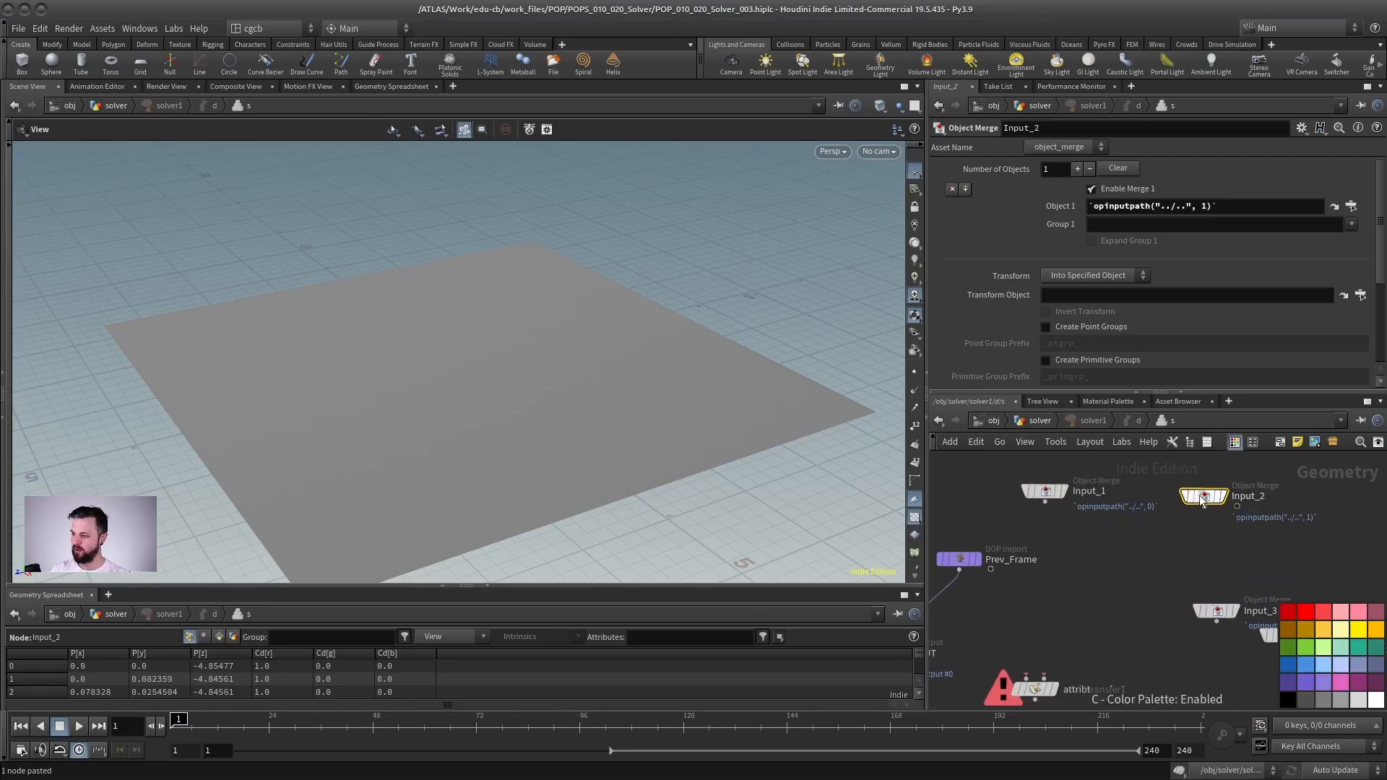
{"action": "left_click", "coordinate": [1318, 625]}
{"action": "key", "text": "c"}
Move Input_3 and Input_4 out of the way and wire Input_1 and Input_2 into the Attribute Transfer's first and second inputs
{"action": "left_click_drag", "start_coordinate": [1180, 589], "coordinate": [1351, 646]}
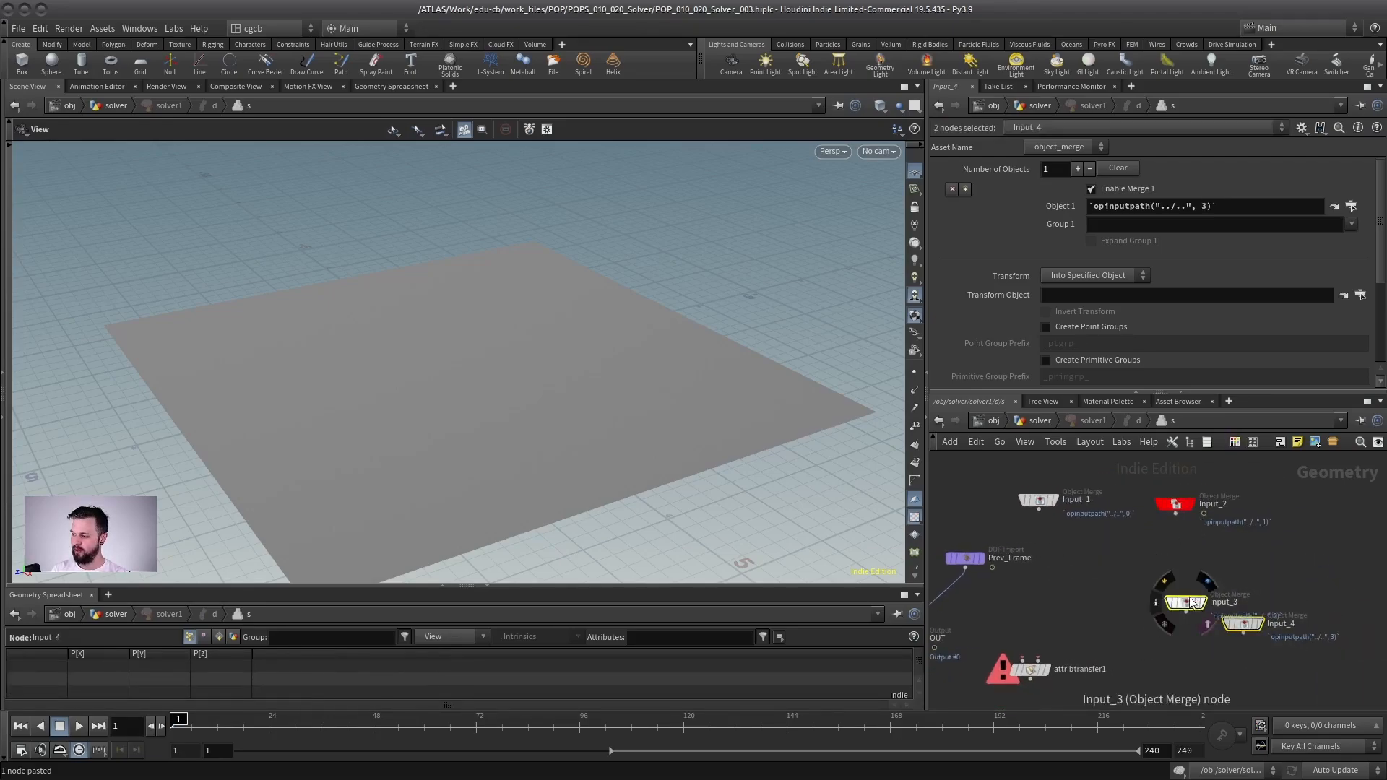
{"action": "middle_click_drag", "start_coordinate": [972, 556], "coordinate": [1093, 538]}
{"action": "key", "text": "l"}
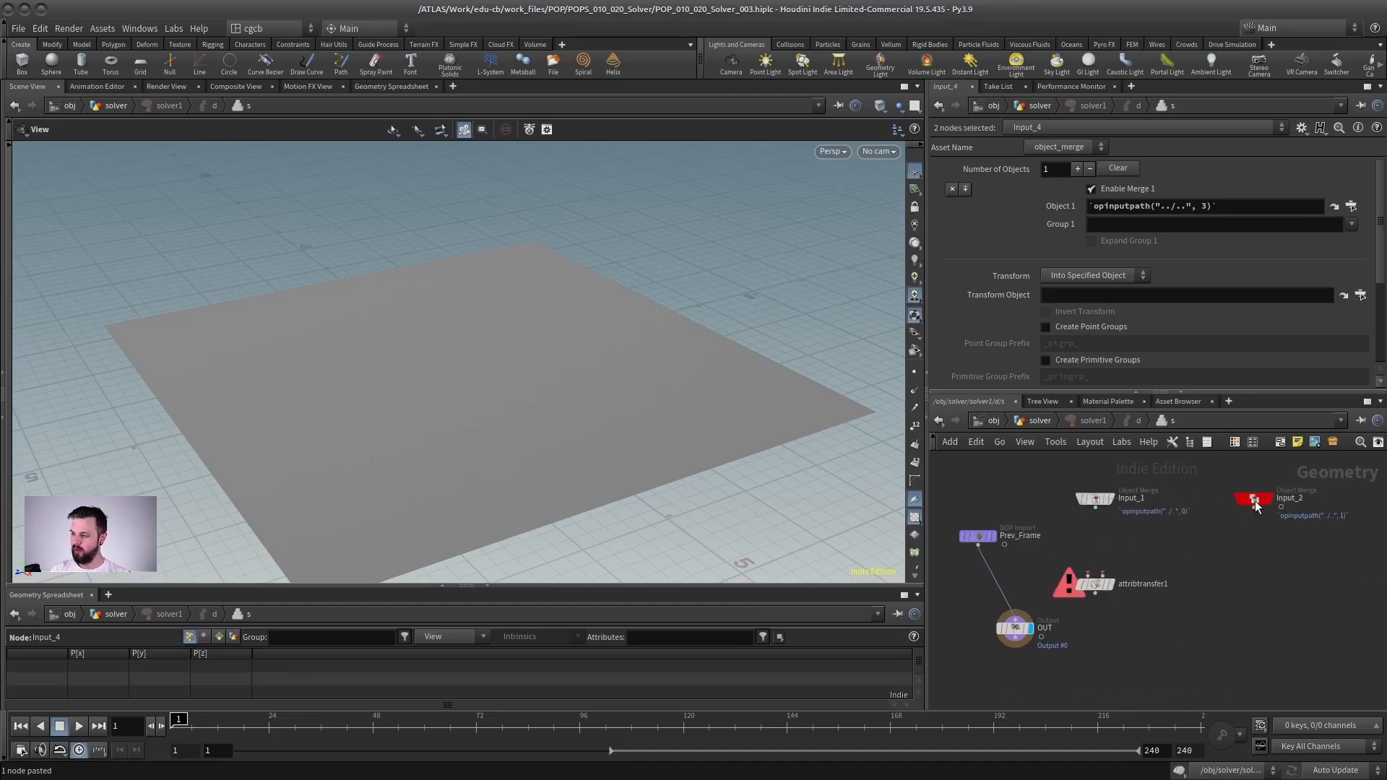
{"action": "scroll", "coordinate": [1122, 531], "scroll_direction": "up", "scroll_amount": 2}
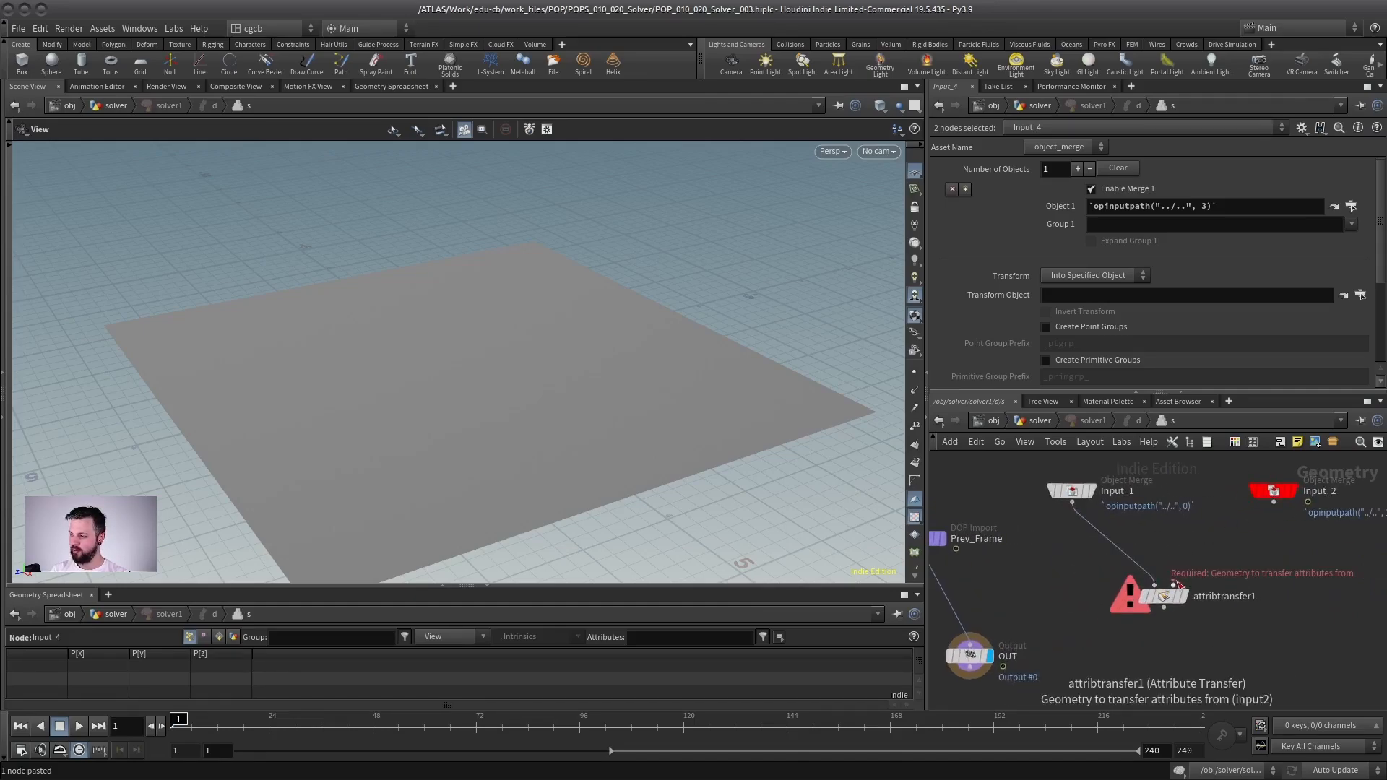
{"action": "left_click", "coordinate": [1172, 584]}
{"action": "left_click", "coordinate": [1293, 509]}
{"action": "scroll", "coordinate": [1035, 614], "scroll_direction": "down", "scroll_amount": 1}
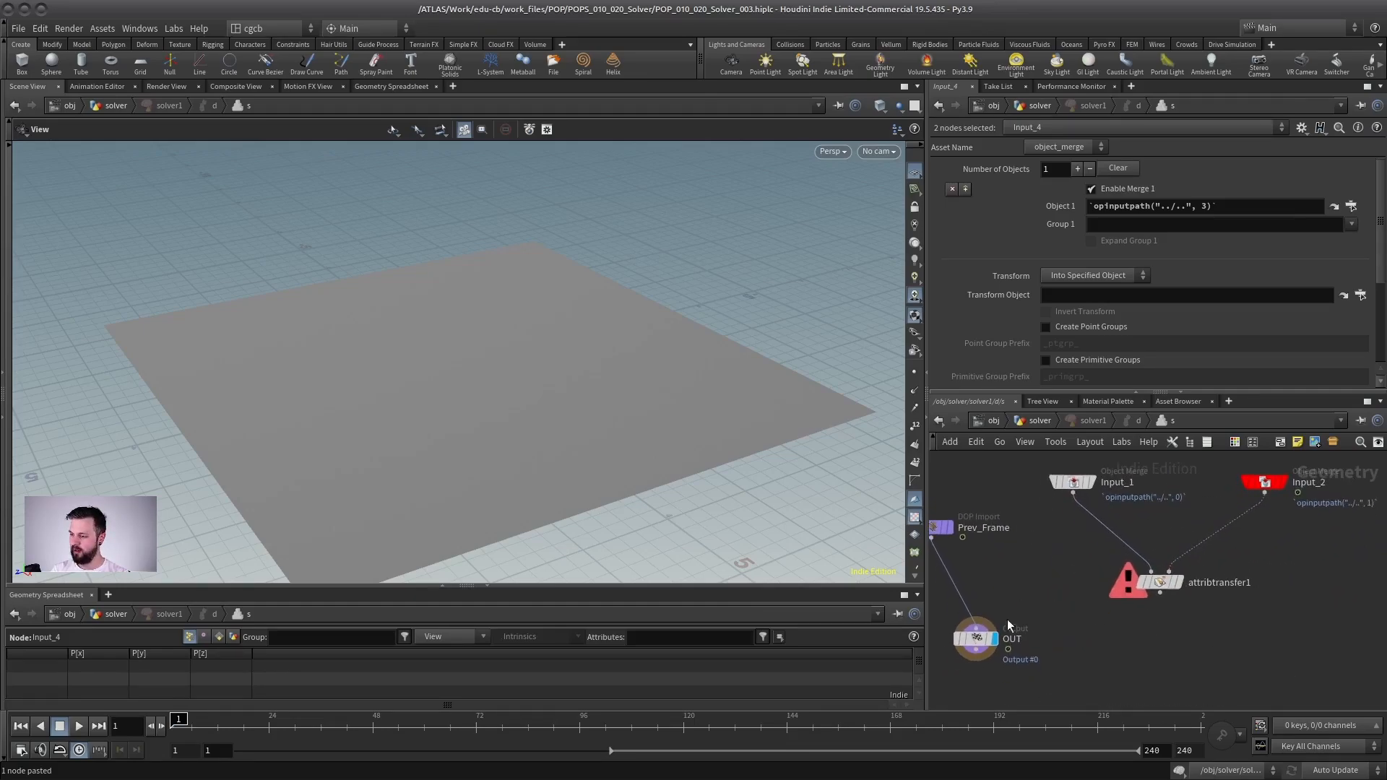
Move the OUT node below the Attribute Transfer and feed it from the Attribute Transfer instead of Prev_Frame
{"action": "left_click_drag", "start_coordinate": [976, 645], "coordinate": [1178, 658]}
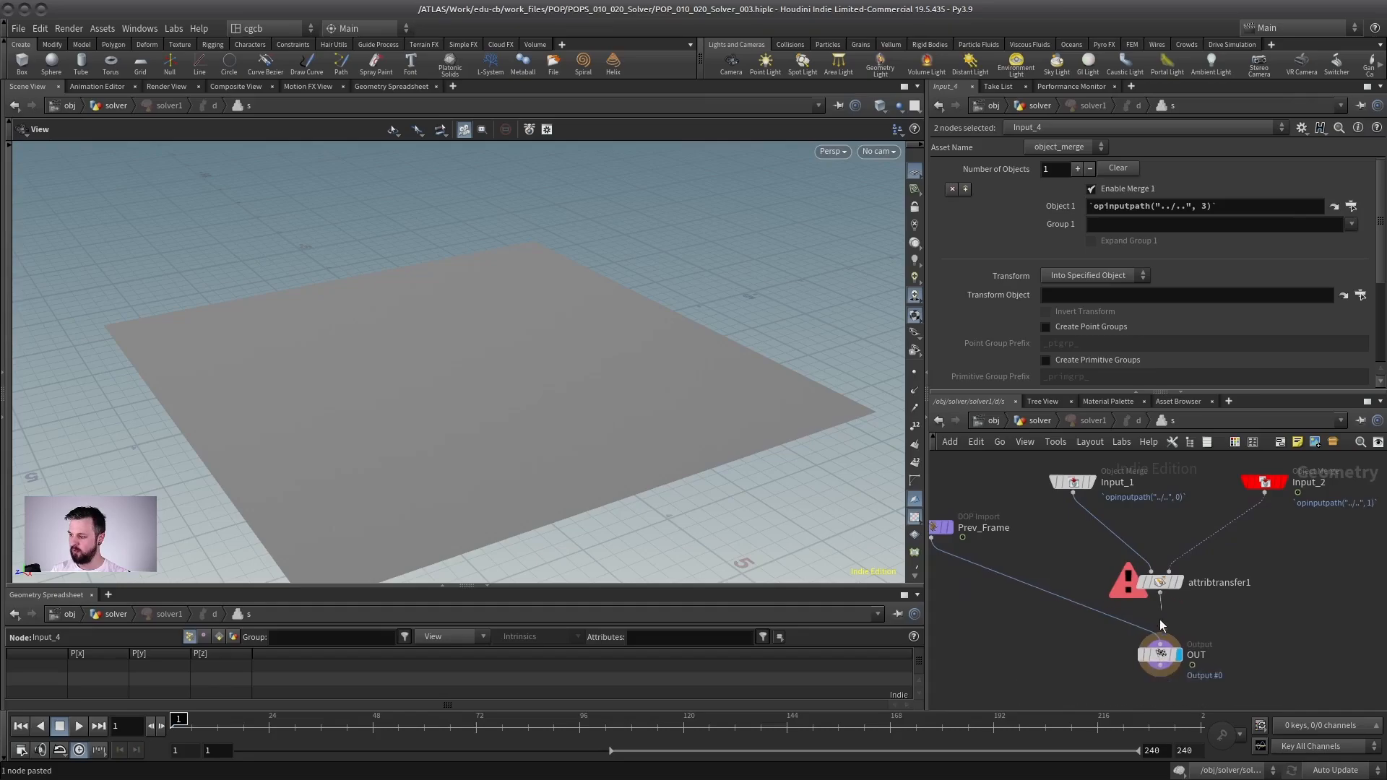
{"action": "left_click_drag", "start_coordinate": [1159, 593], "coordinate": [1136, 638]}
{"action": "scroll", "coordinate": [1215, 596], "scroll_direction": "down", "scroll_amount": 1}
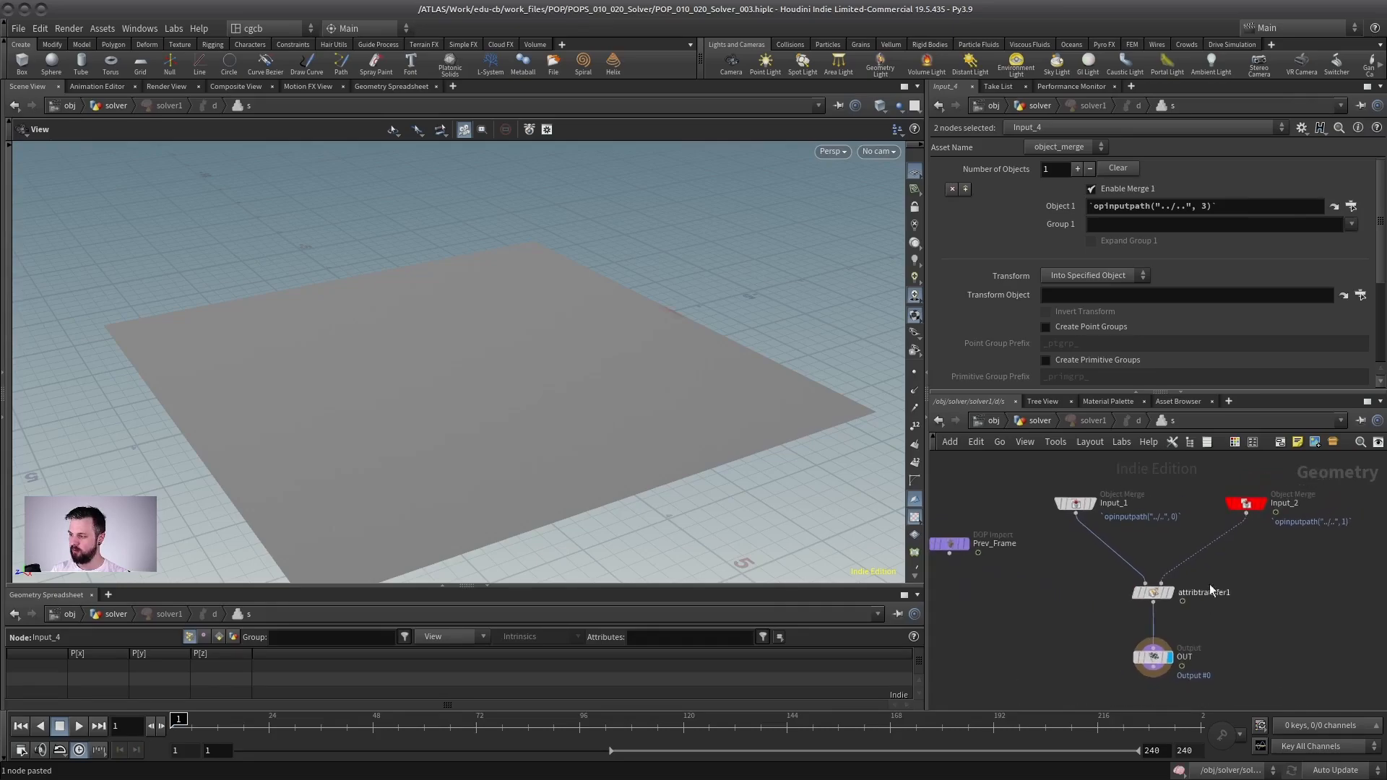
Display solver1 in the outer network, play the animation across the grid, and rewind to frame 1
{"action": "left_click", "coordinate": [1040, 420]}
{"action": "left_click", "coordinate": [1138, 650]}
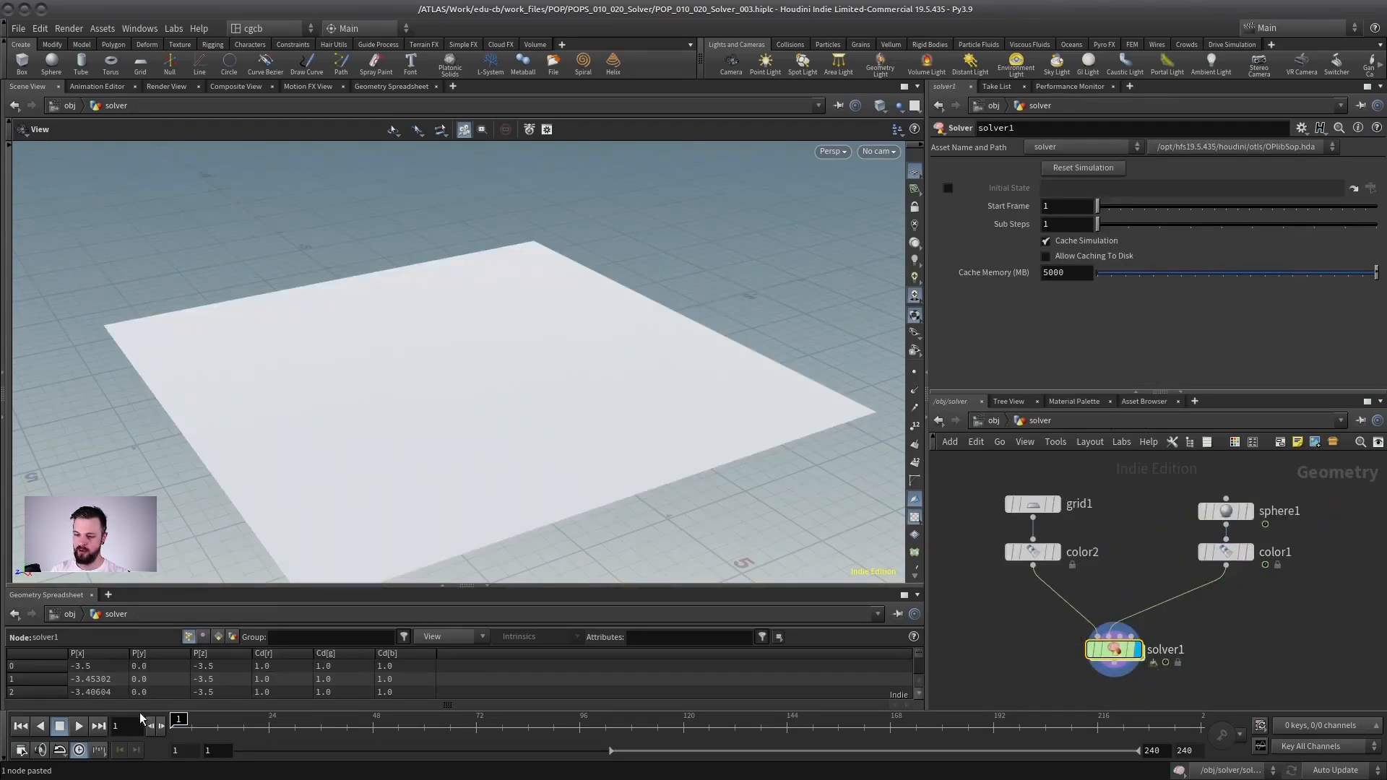
{"action": "left_click", "coordinate": [79, 726]}
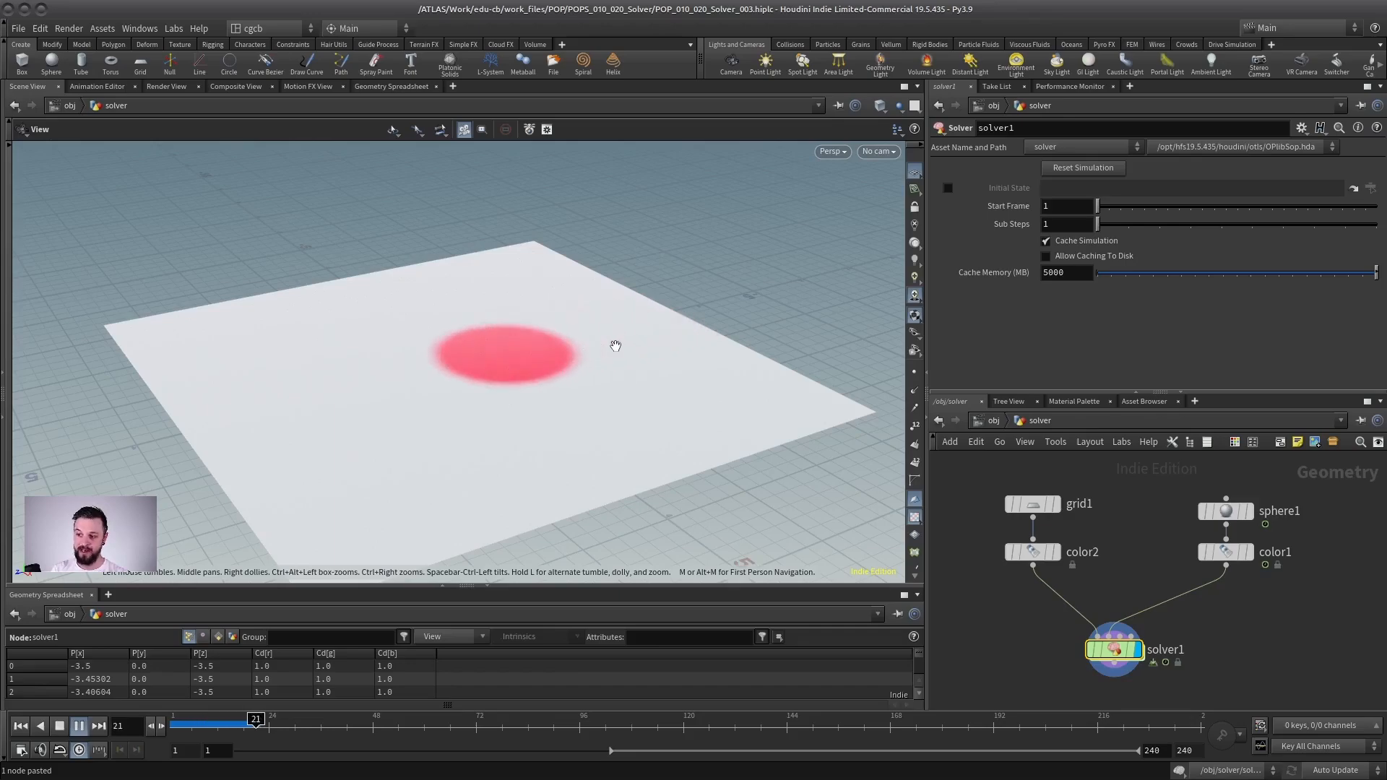
{"action": "left_click", "coordinate": [79, 726]}
{"action": "left_click", "coordinate": [20, 725]}
Inside solver1, move Prev_Frame closer to the Attribute Transfer and wire it into the first input in place of Input_1
{"action": "key", "text": "i"}
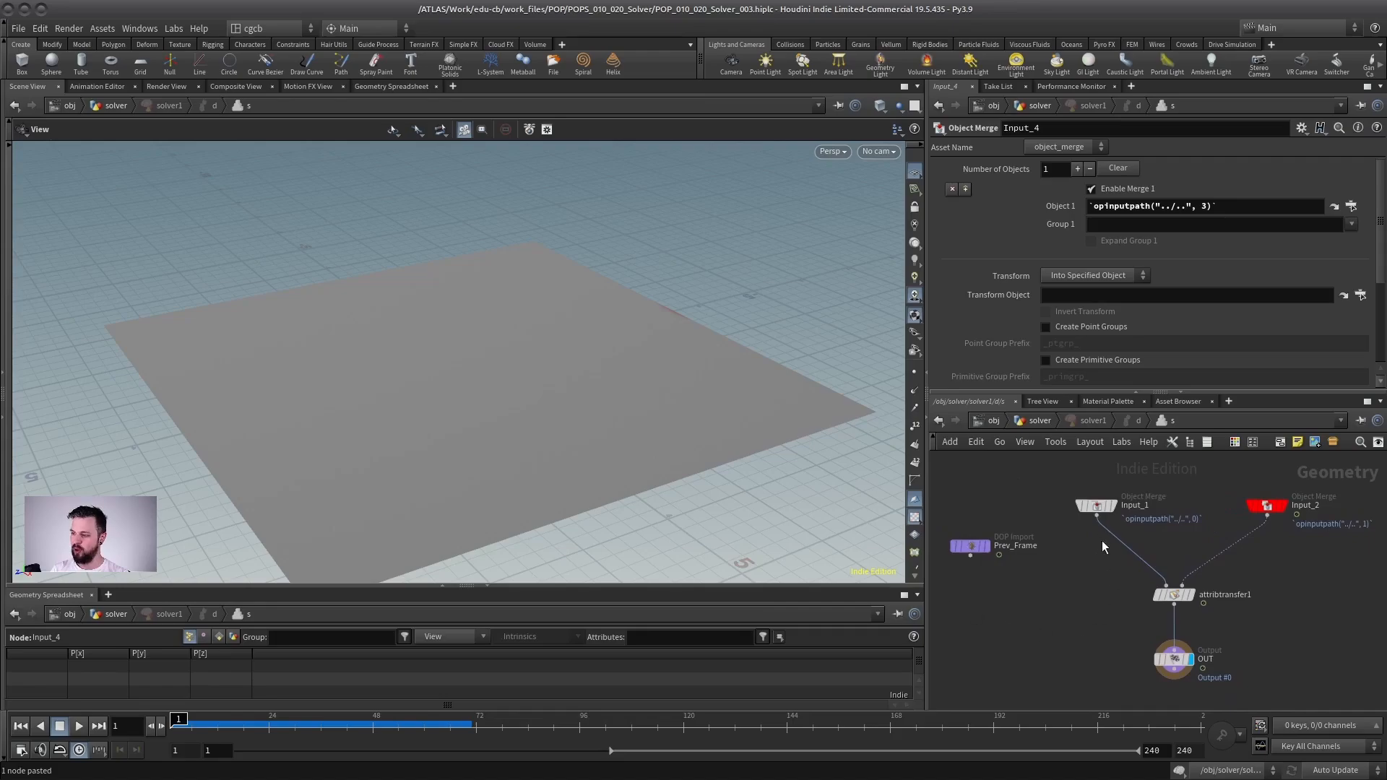
{"action": "left_click_drag", "start_coordinate": [970, 546], "coordinate": [1008, 560]}
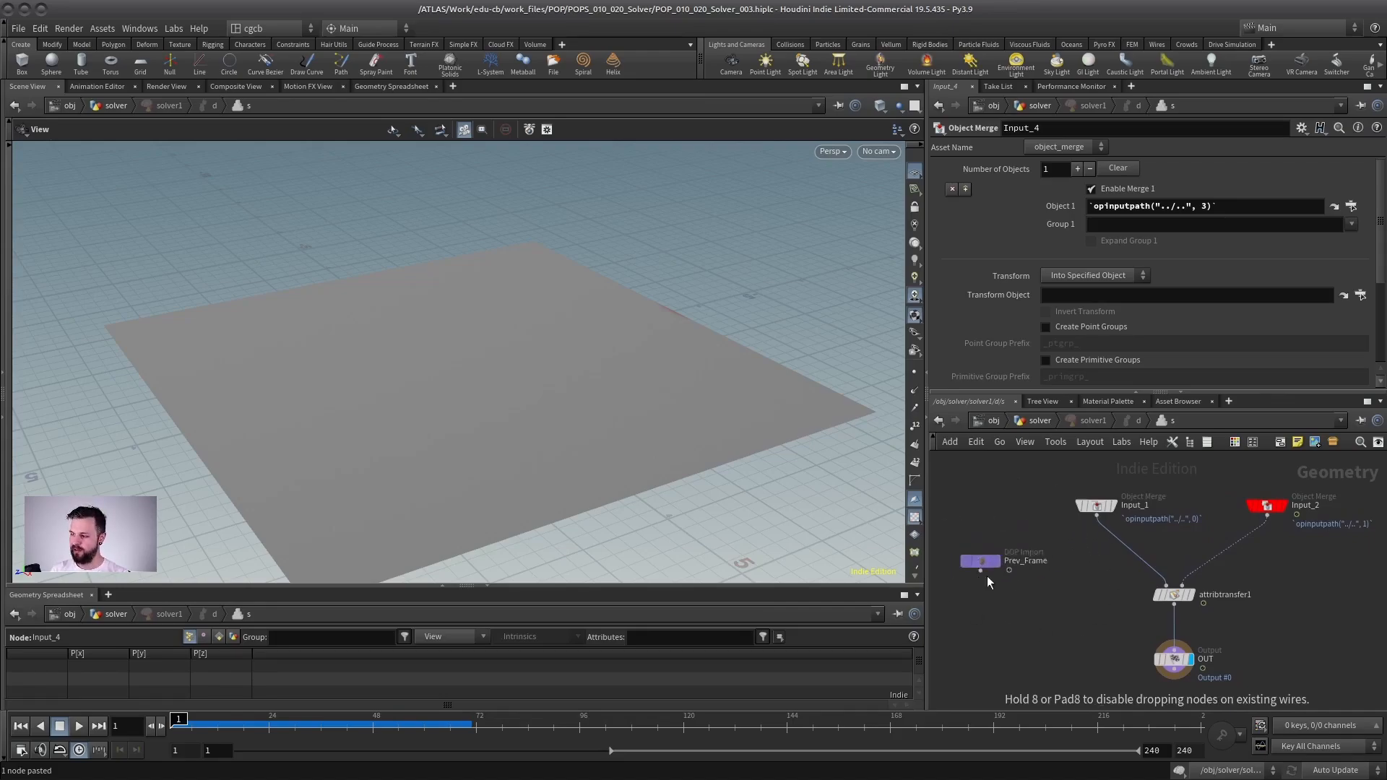
{"action": "scroll", "coordinate": [1055, 539], "scroll_direction": "up", "scroll_amount": 2}
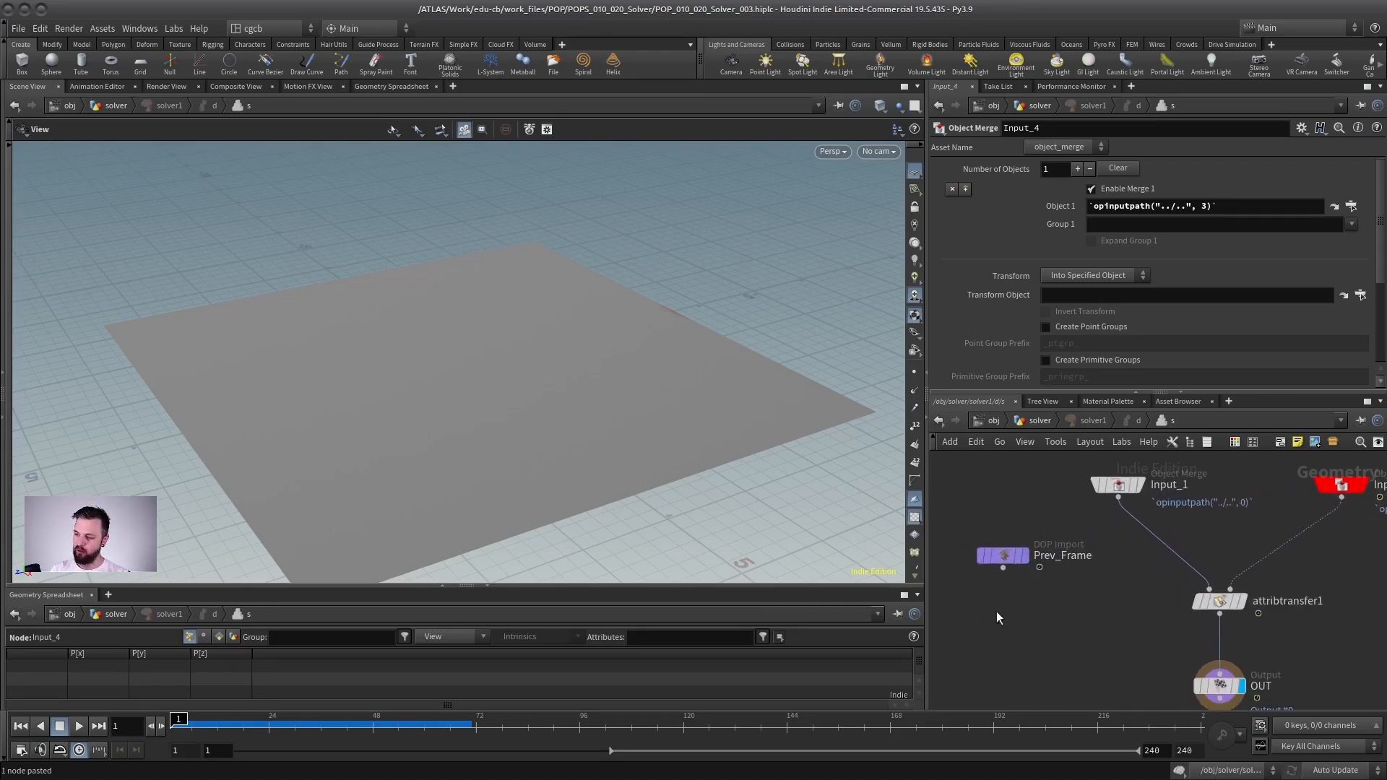
{"action": "left_click_drag", "start_coordinate": [1007, 558], "coordinate": [1022, 552]}
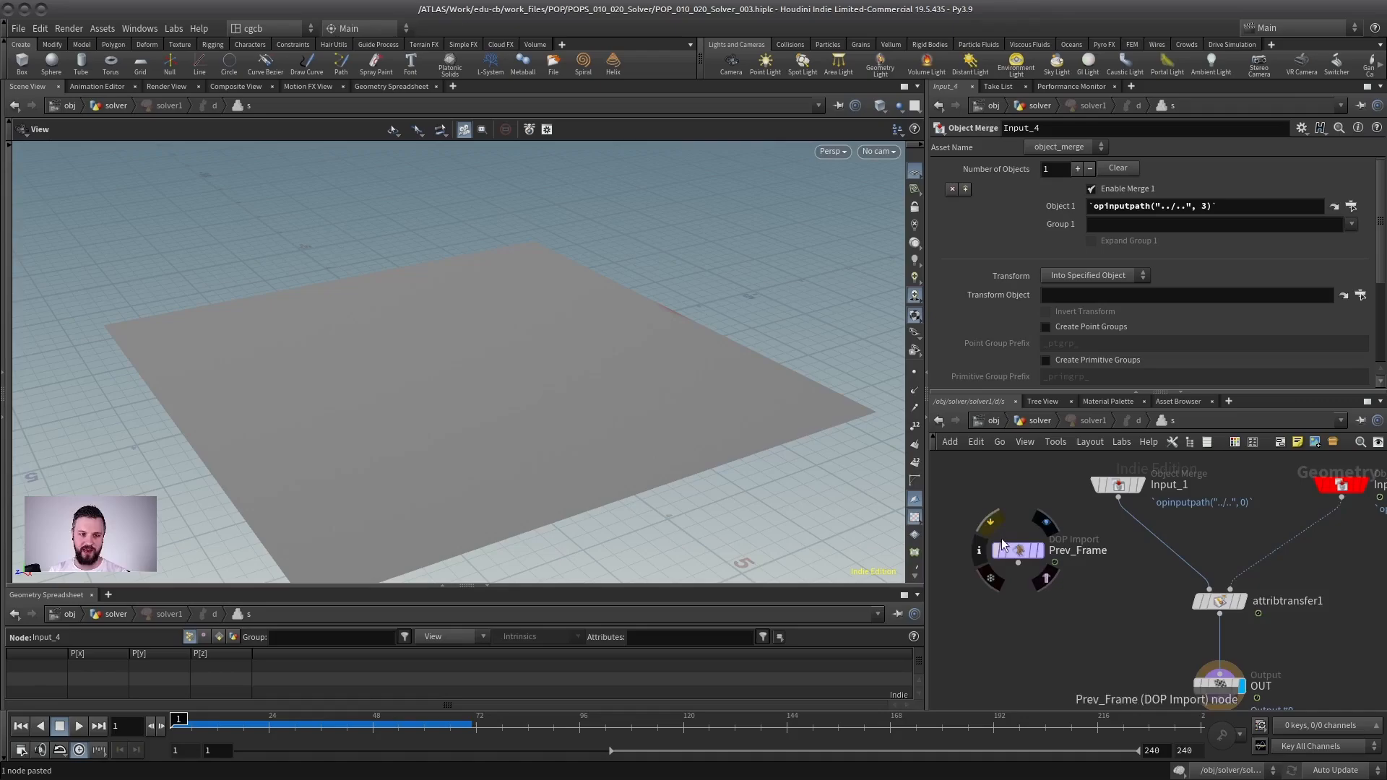
{"action": "scroll", "coordinate": [1062, 567], "scroll_direction": "up", "scroll_amount": 2}
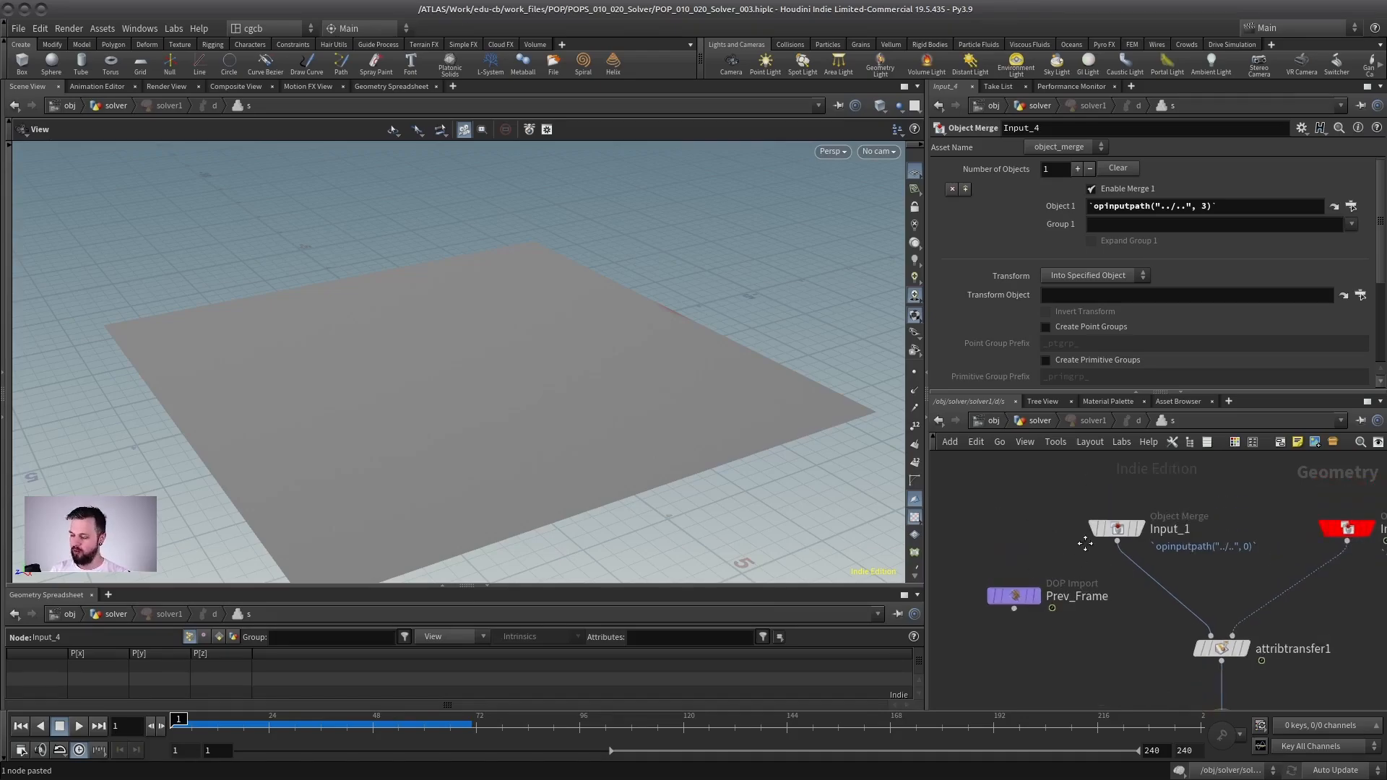
{"action": "scroll", "coordinate": [1084, 543], "scroll_direction": "down", "scroll_amount": 2}
{"action": "left_click", "coordinate": [1019, 552]}
{"action": "left_click", "coordinate": [1123, 485]}
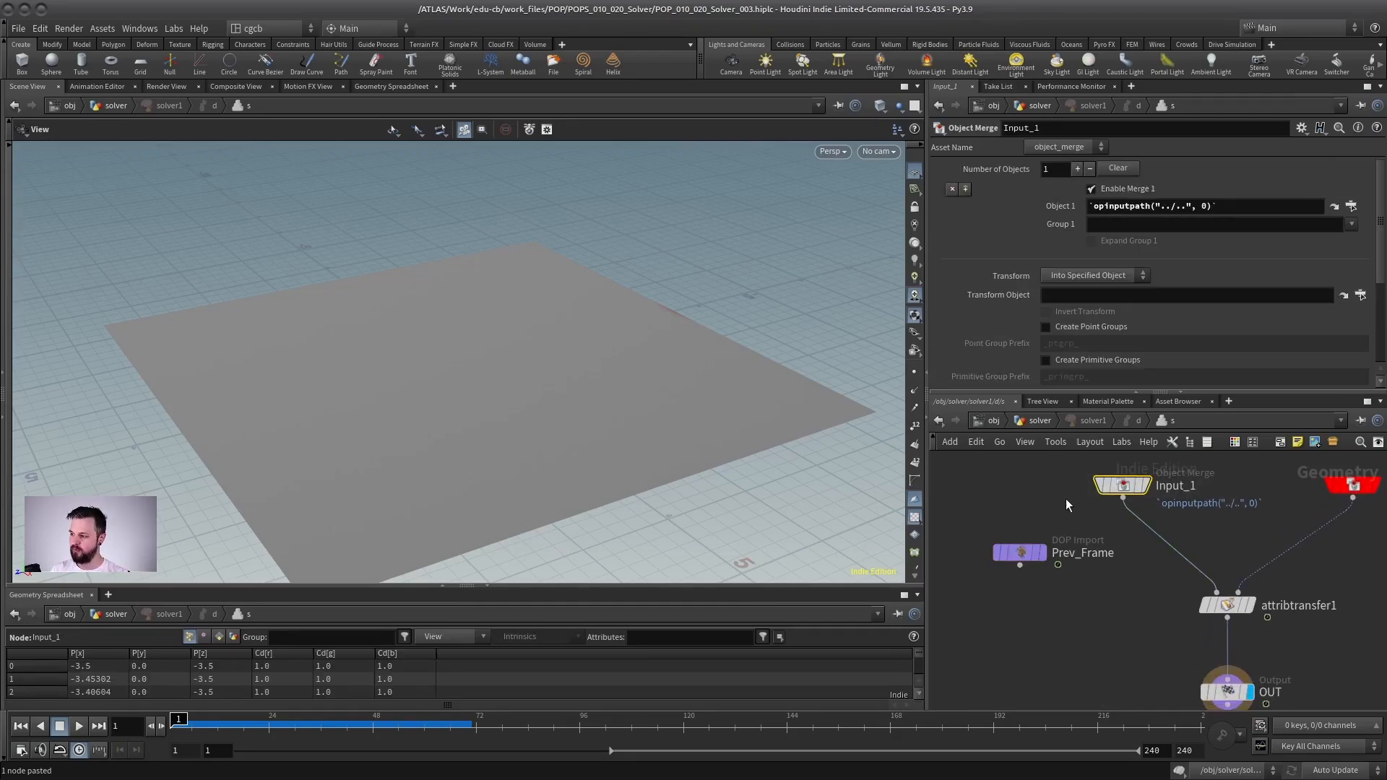
{"action": "left_click", "coordinate": [1019, 553]}
{"action": "left_click_drag", "start_coordinate": [1019, 565], "coordinate": [1216, 592]}
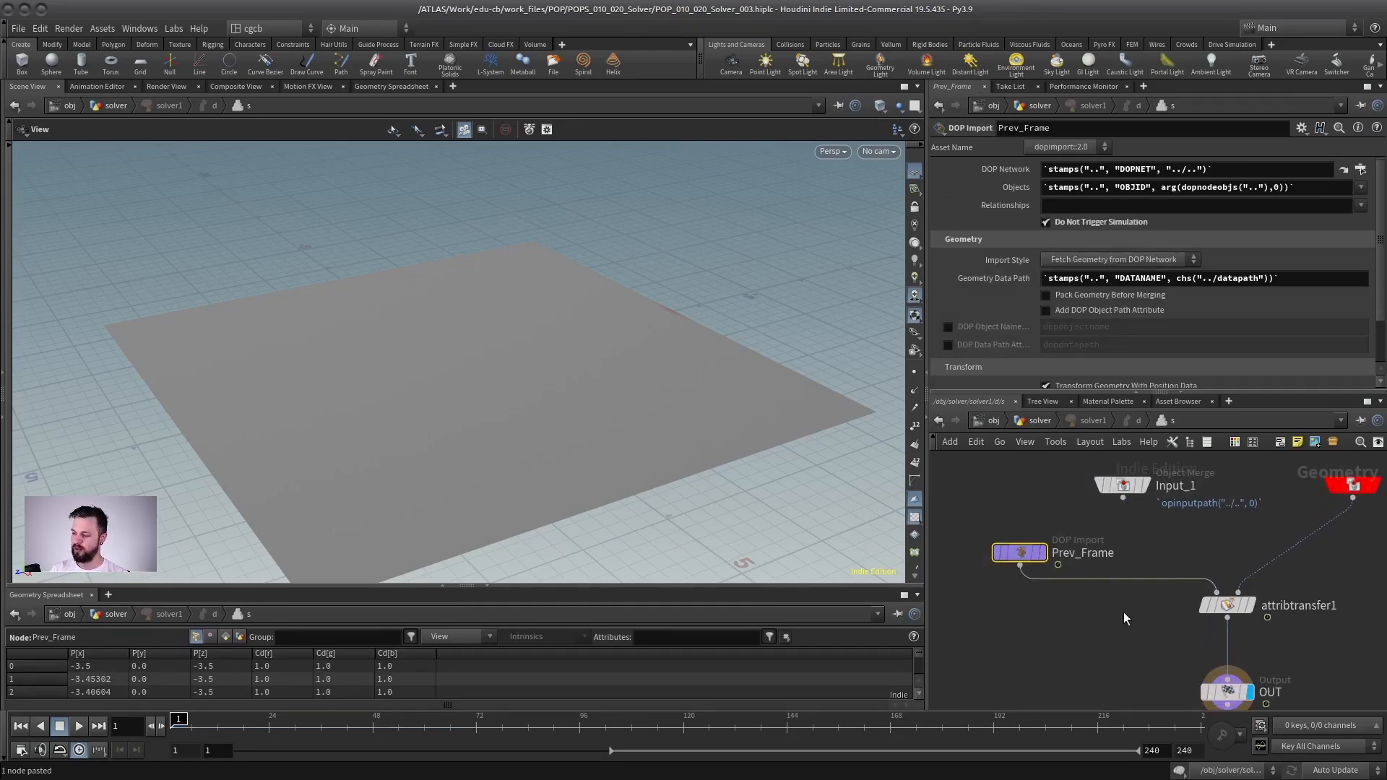
Return to the outer network, play the animation to check the red trail on the grid, and rewind to frame 1
{"action": "key", "text": "u"}
{"action": "key", "text": "u"}
{"action": "key", "text": "u"}
{"action": "key", "text": "Up"}
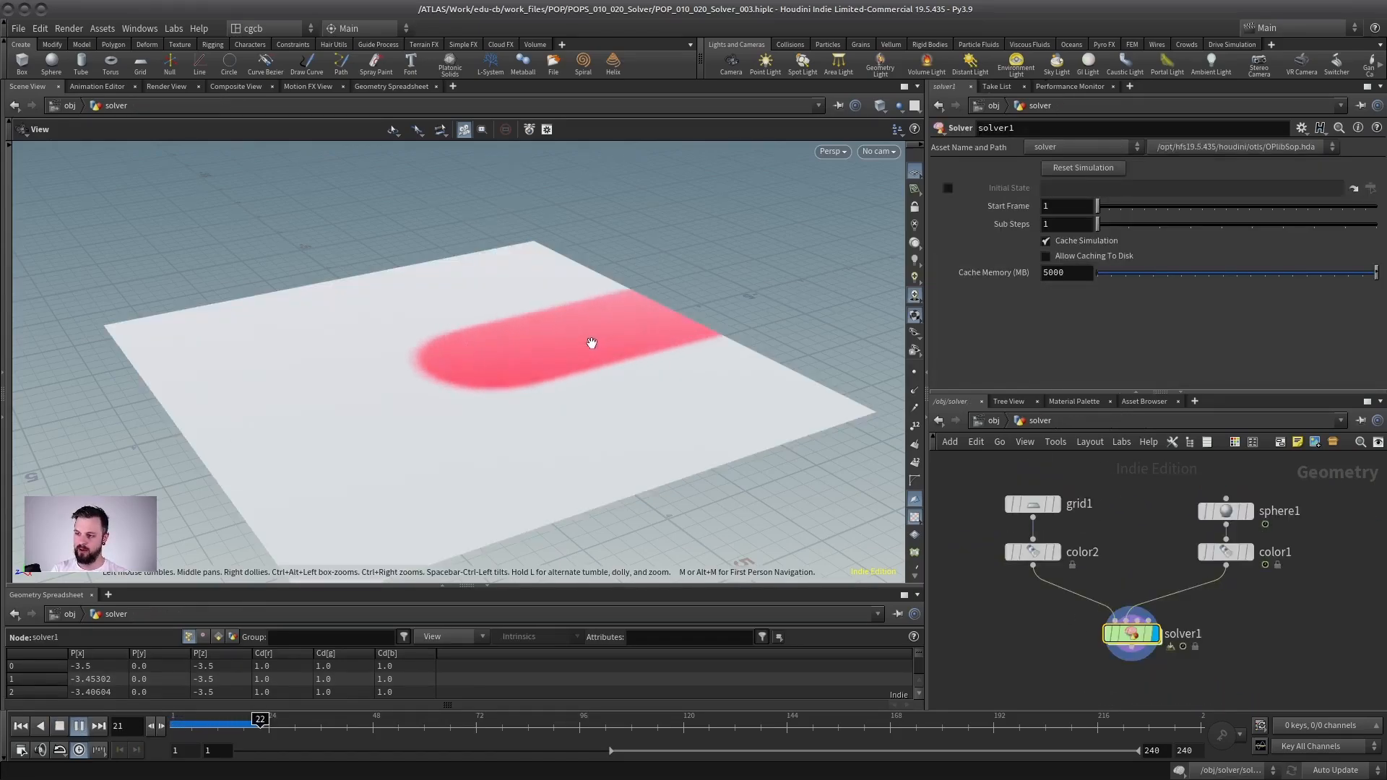
{"action": "left_click", "coordinate": [80, 725]}
{"action": "left_click_drag", "start_coordinate": [238, 721], "coordinate": [173, 718]}
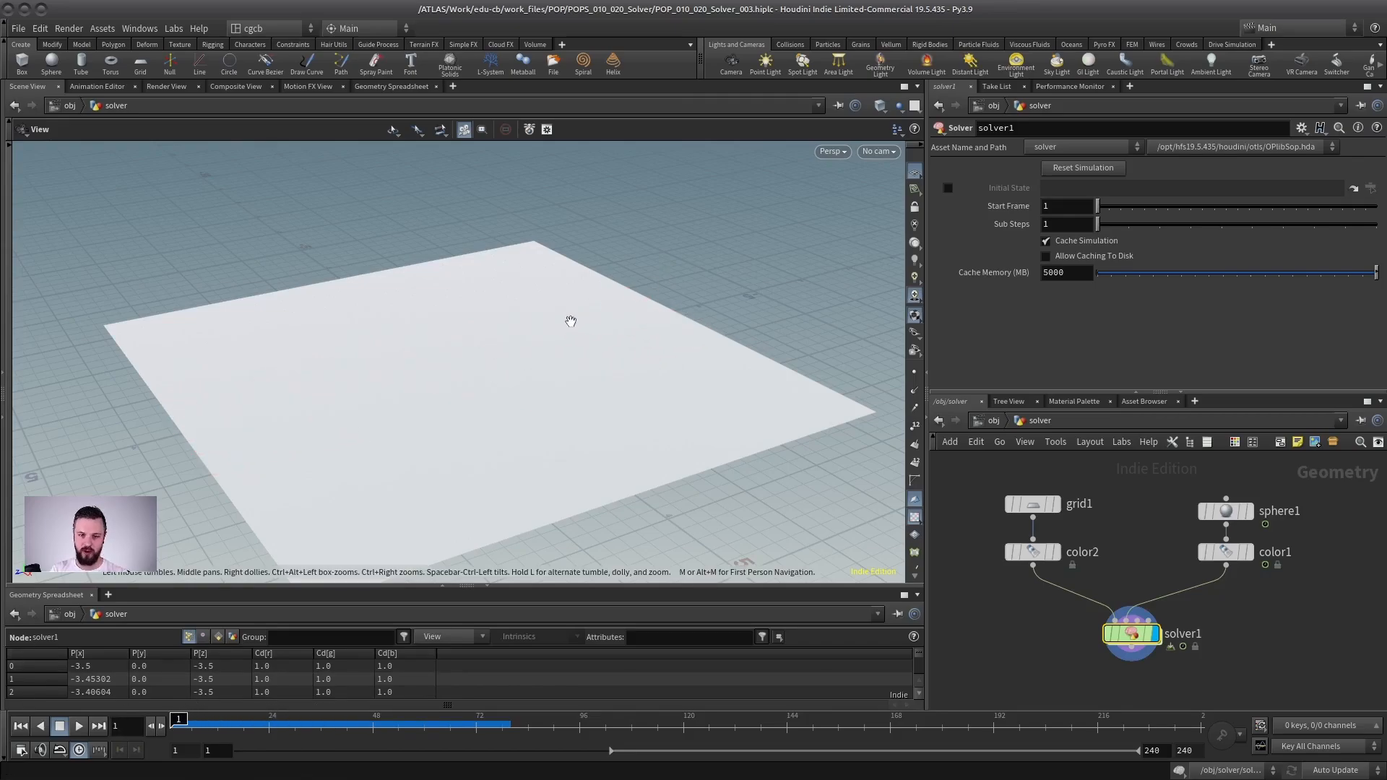
Enter solver1, play the animation from inside the solver network, and go back to frame 1
{"action": "double_click", "coordinate": [1131, 633]}
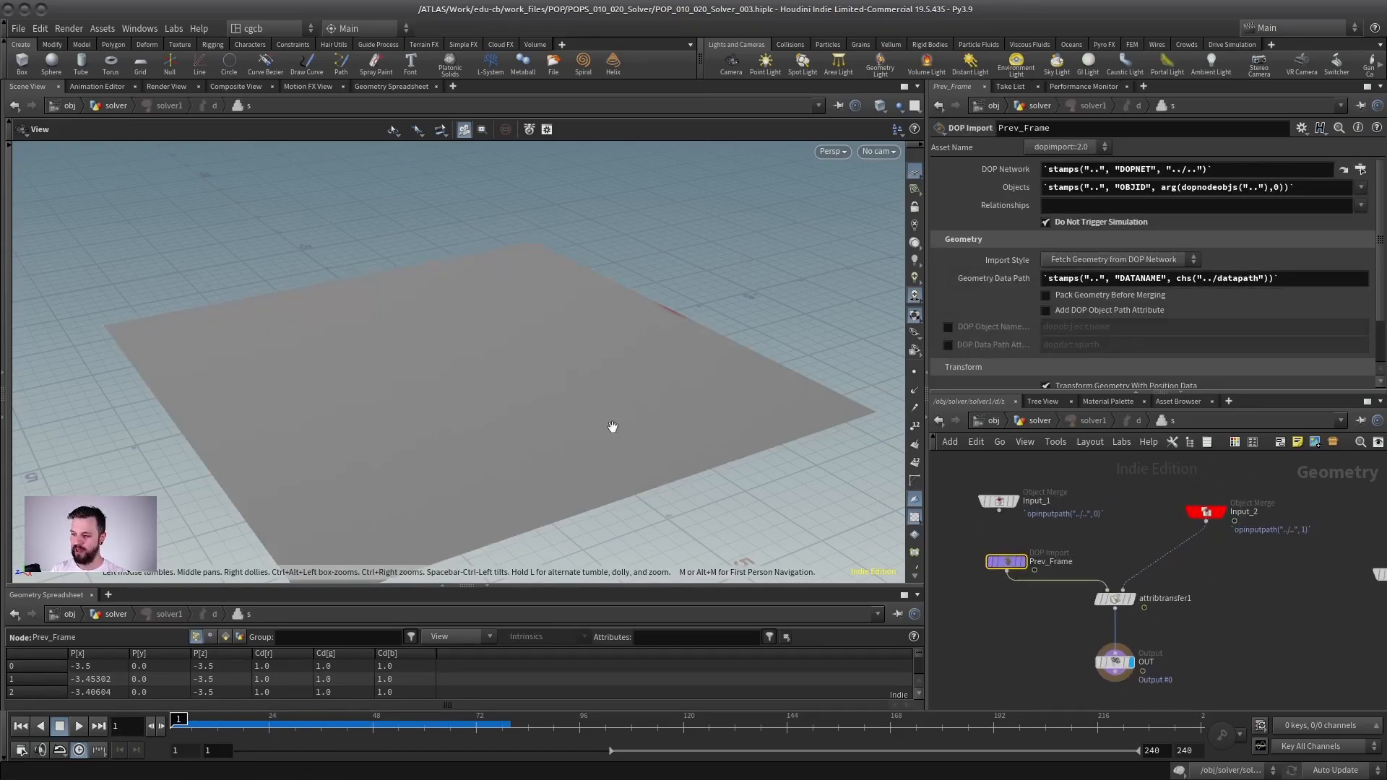
{"action": "left_click", "coordinate": [79, 728]}
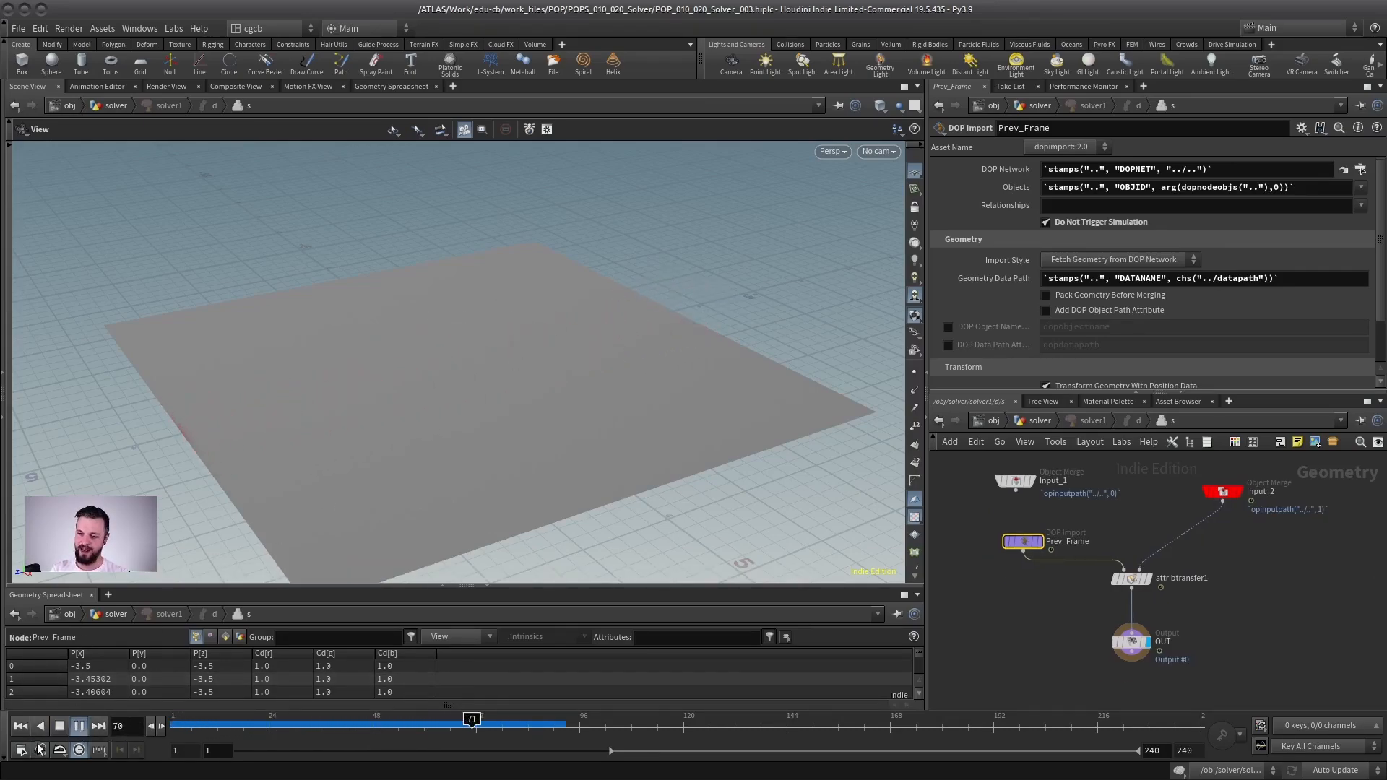
{"action": "left_click", "coordinate": [80, 726]}
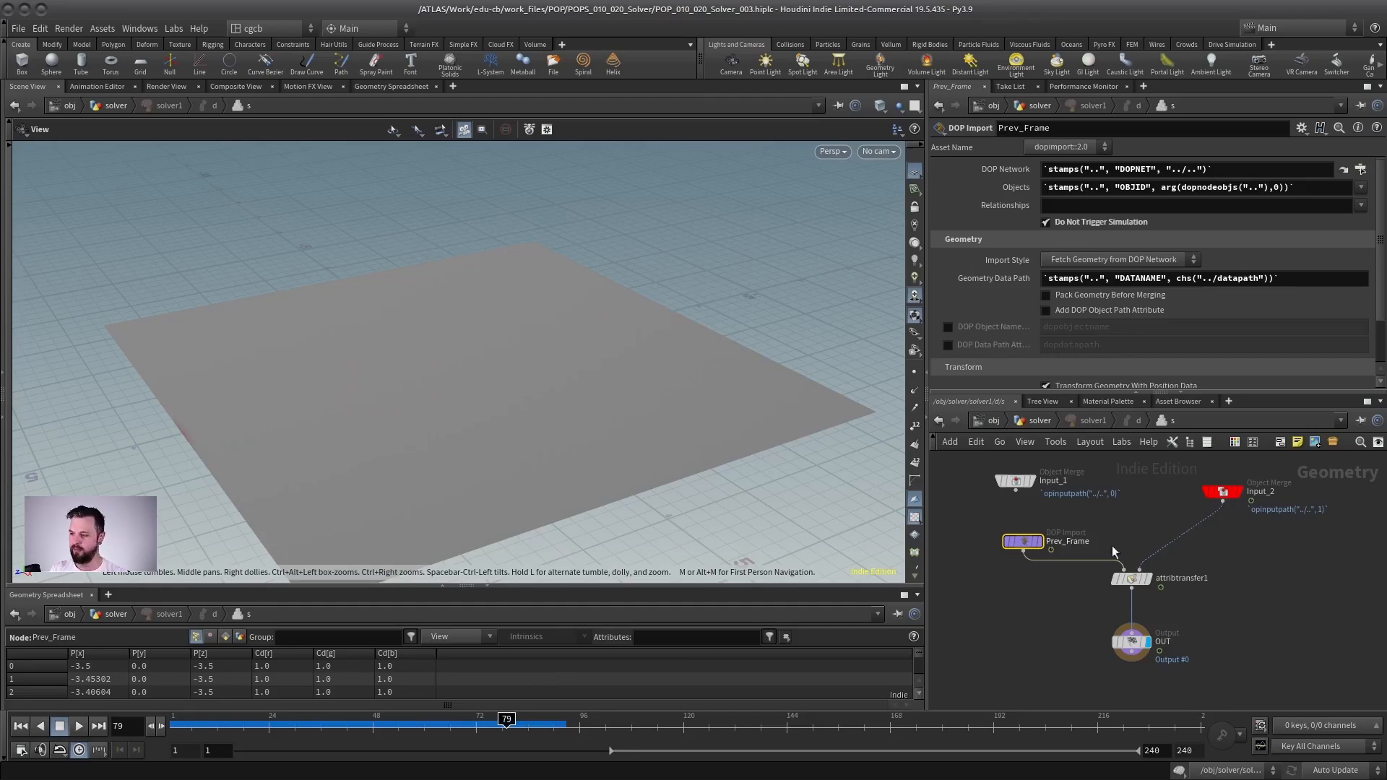
{"action": "key", "text": "h"}
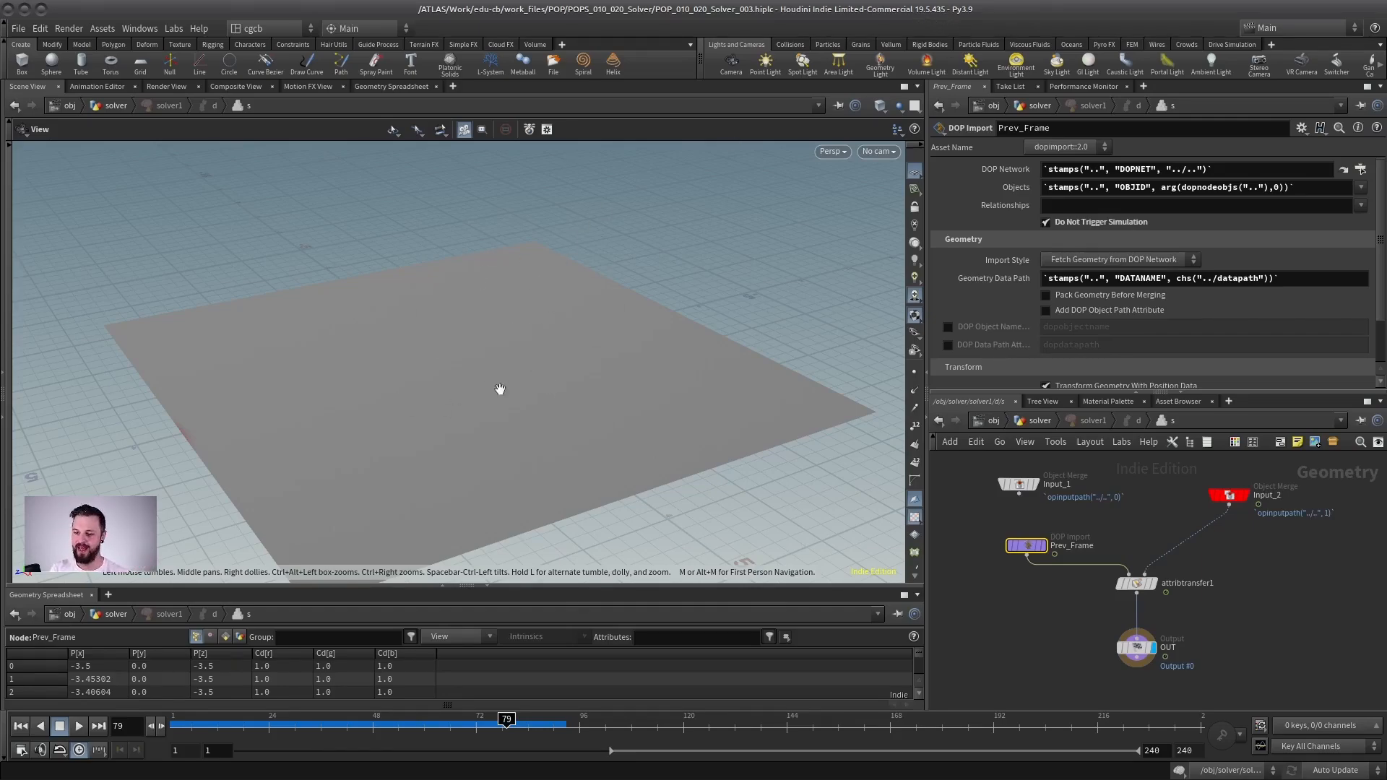
{"action": "key", "text": "ctrl+Up"}
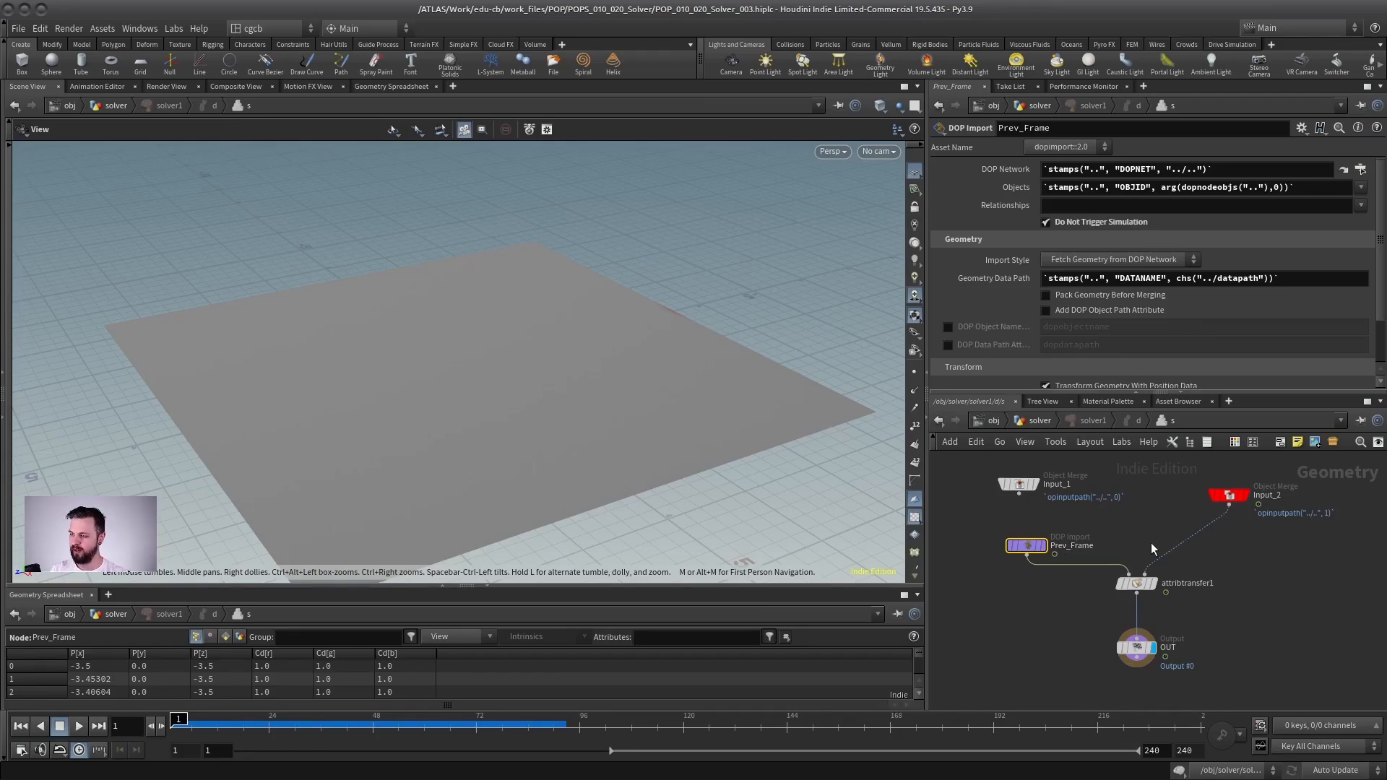
Go back to the outer network, nudge solver1 upward, and pin the scene view to that network level
{"action": "left_click", "coordinate": [1037, 421]}
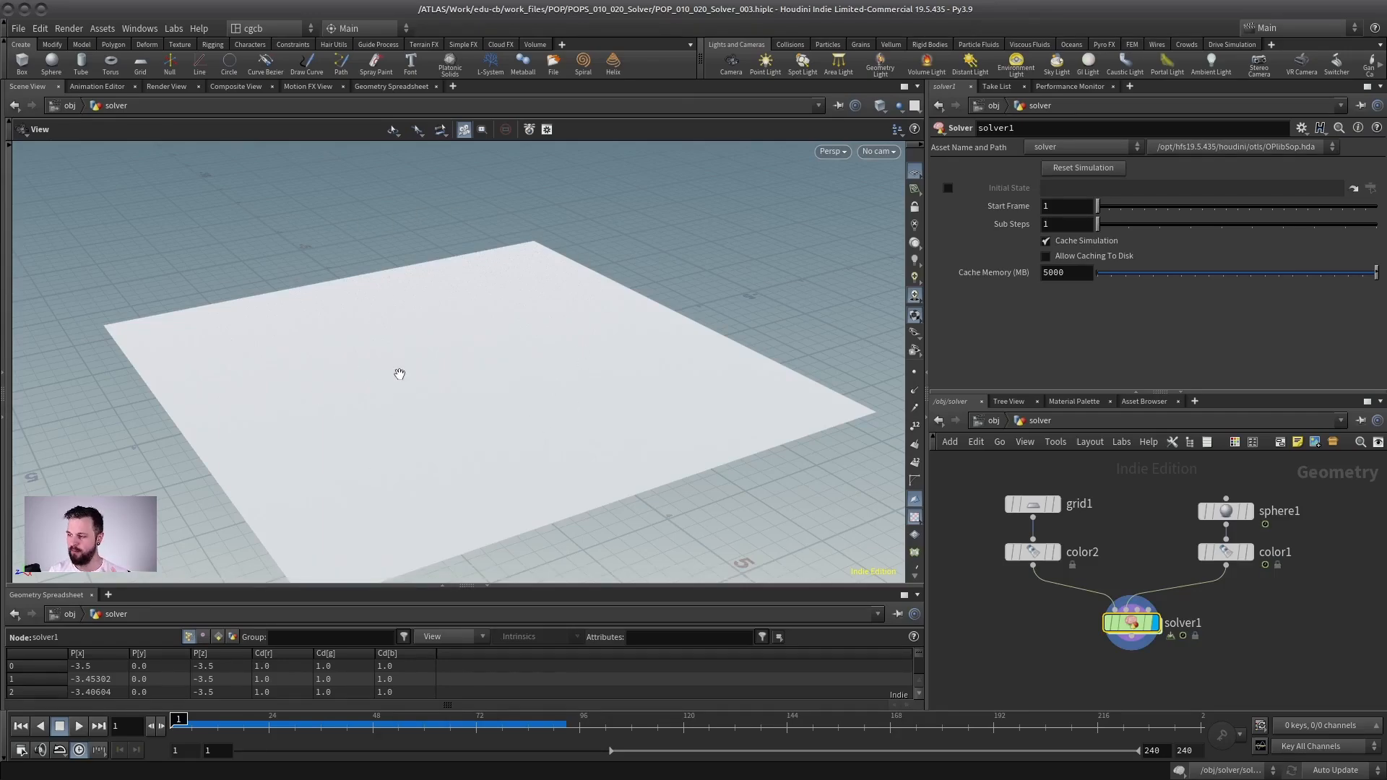
{"action": "left_click_drag", "start_coordinate": [1131, 624], "coordinate": [1134, 614]}
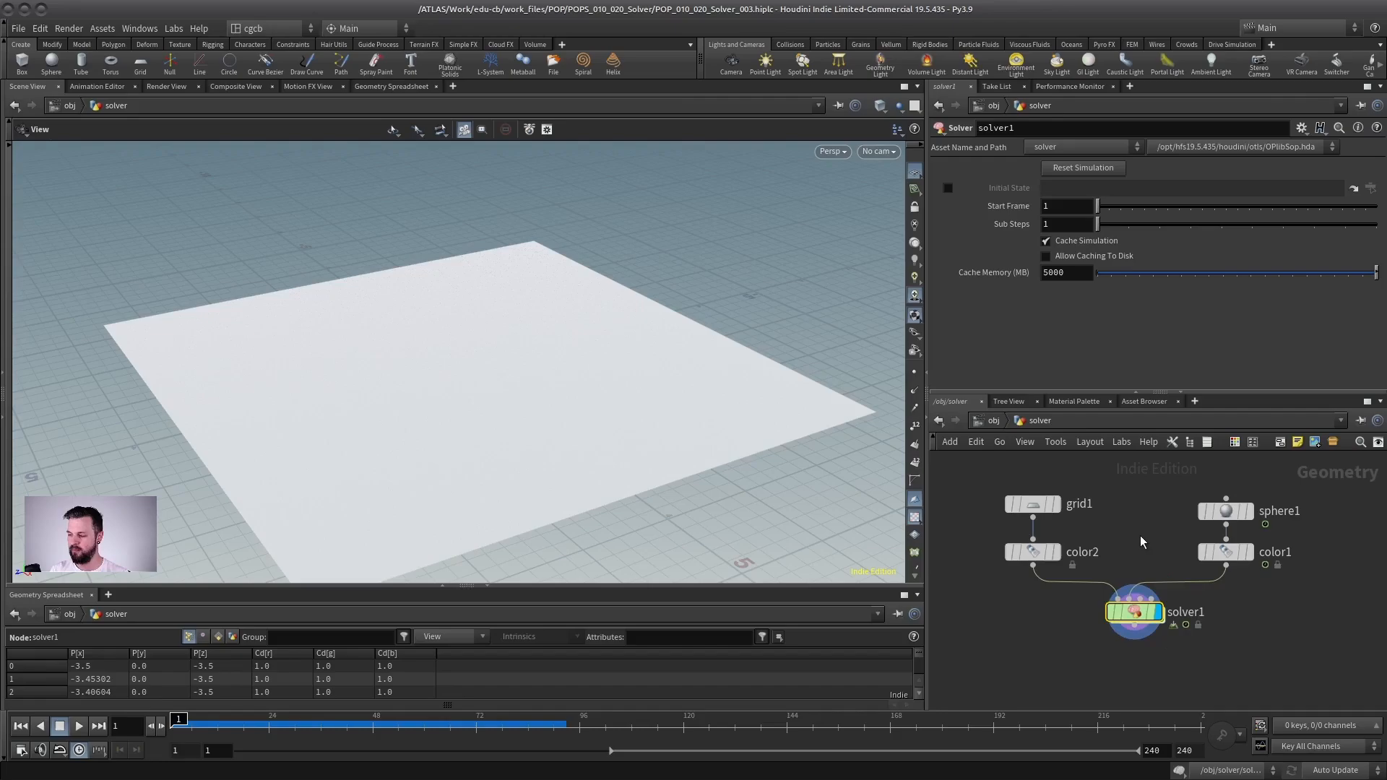
{"action": "middle_click_drag", "start_coordinate": [1124, 535], "coordinate": [1123, 522]}
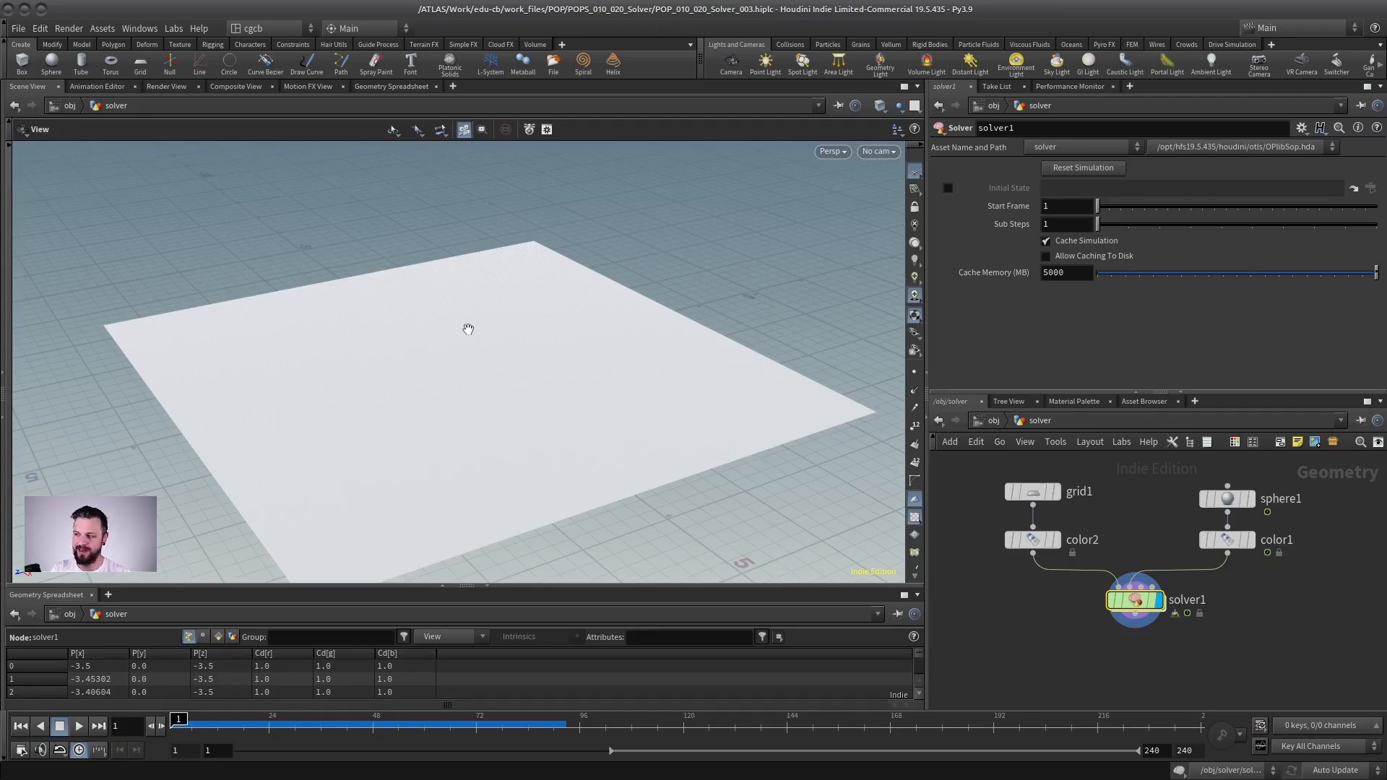
{"action": "mouse_move", "coordinate": [459, 376]}
{"action": "left_mouse_down"}
{"action": "mouse_move", "coordinate": [470, 372]}
{"action": "mouse_move", "coordinate": [474, 399]}
{"action": "mouse_move", "coordinate": [492, 406]}
{"action": "mouse_move", "coordinate": [531, 390]}
{"action": "mouse_move", "coordinate": [447, 381]}
{"action": "left_mouse_up"}
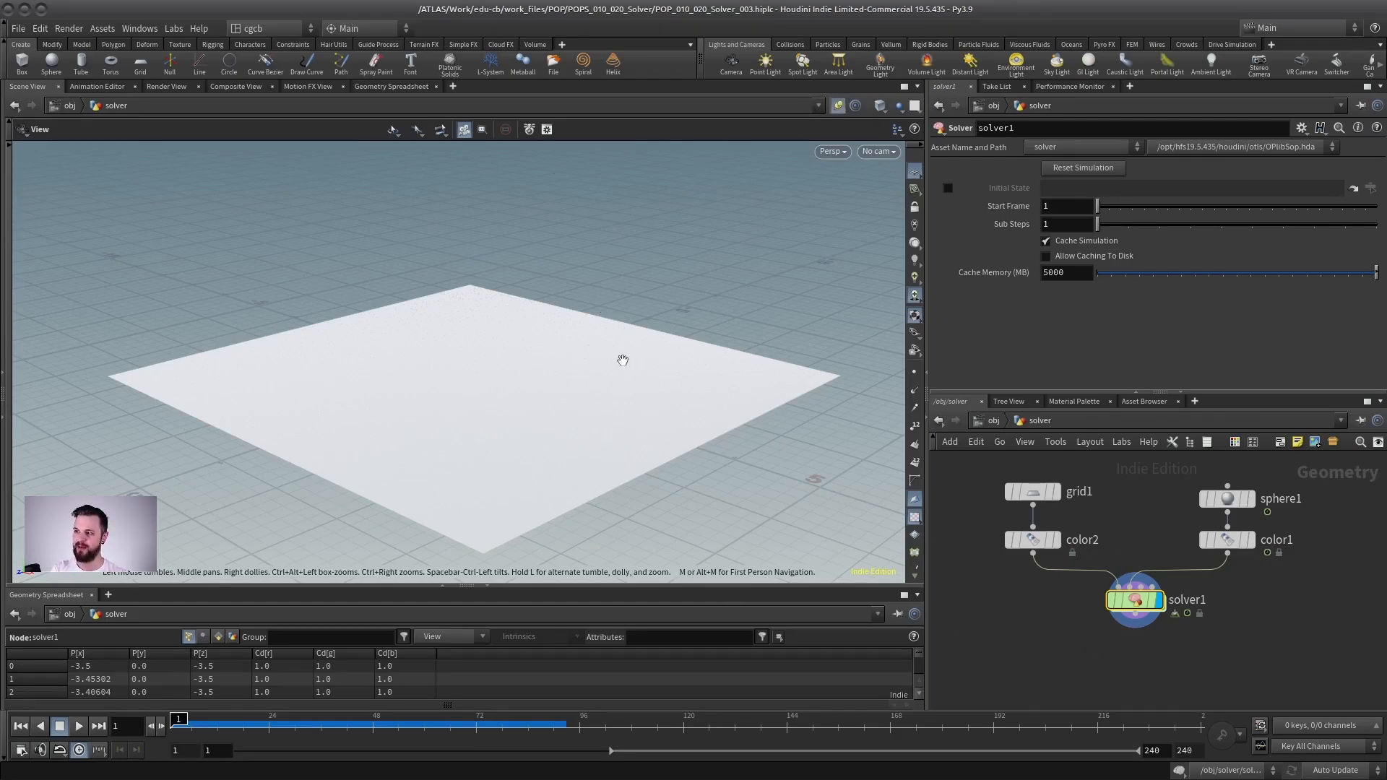
Enter solver1 with the scene view pinned, play a few frames, and return to the first frame
{"action": "double_click", "coordinate": [1136, 600]}
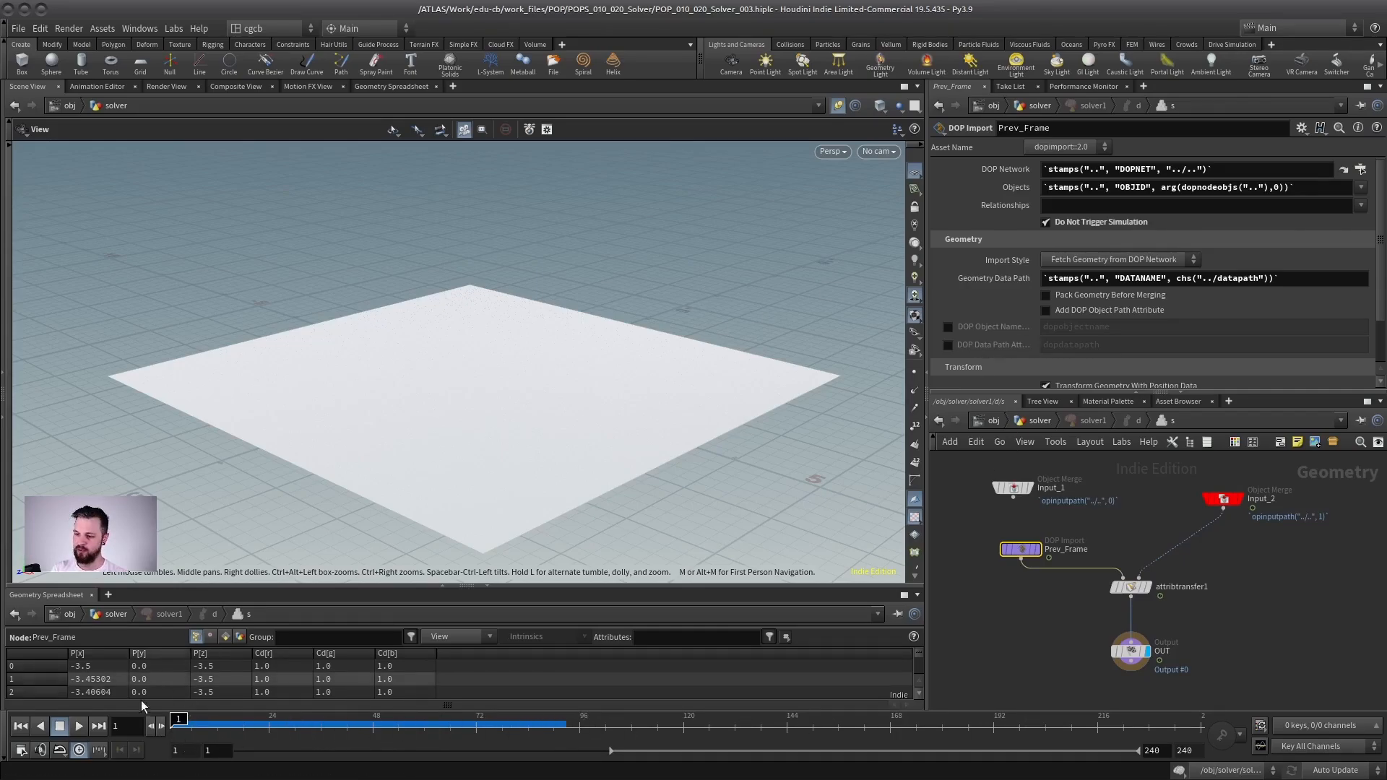
{"action": "left_click", "coordinate": [78, 728]}
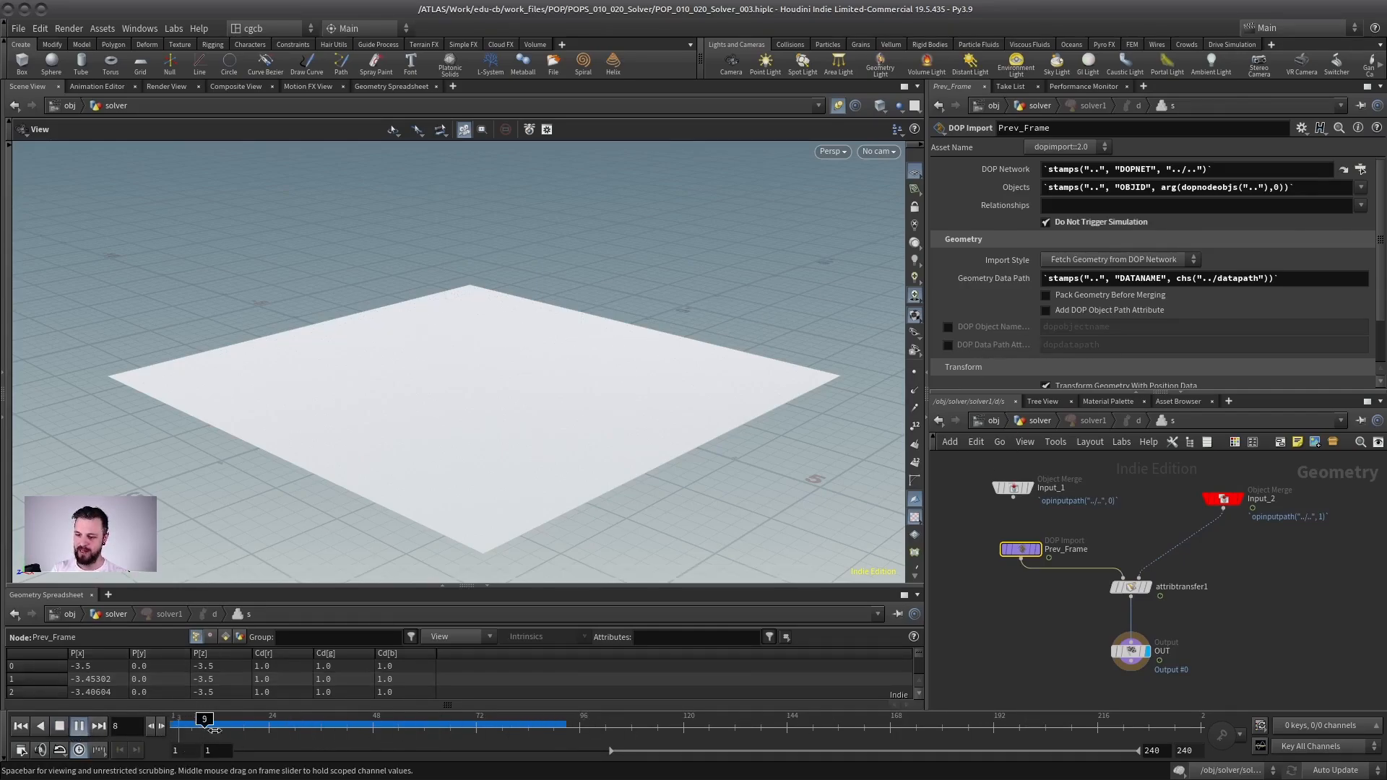
{"action": "left_click", "coordinate": [58, 729]}
{"action": "left_click", "coordinate": [20, 726]}
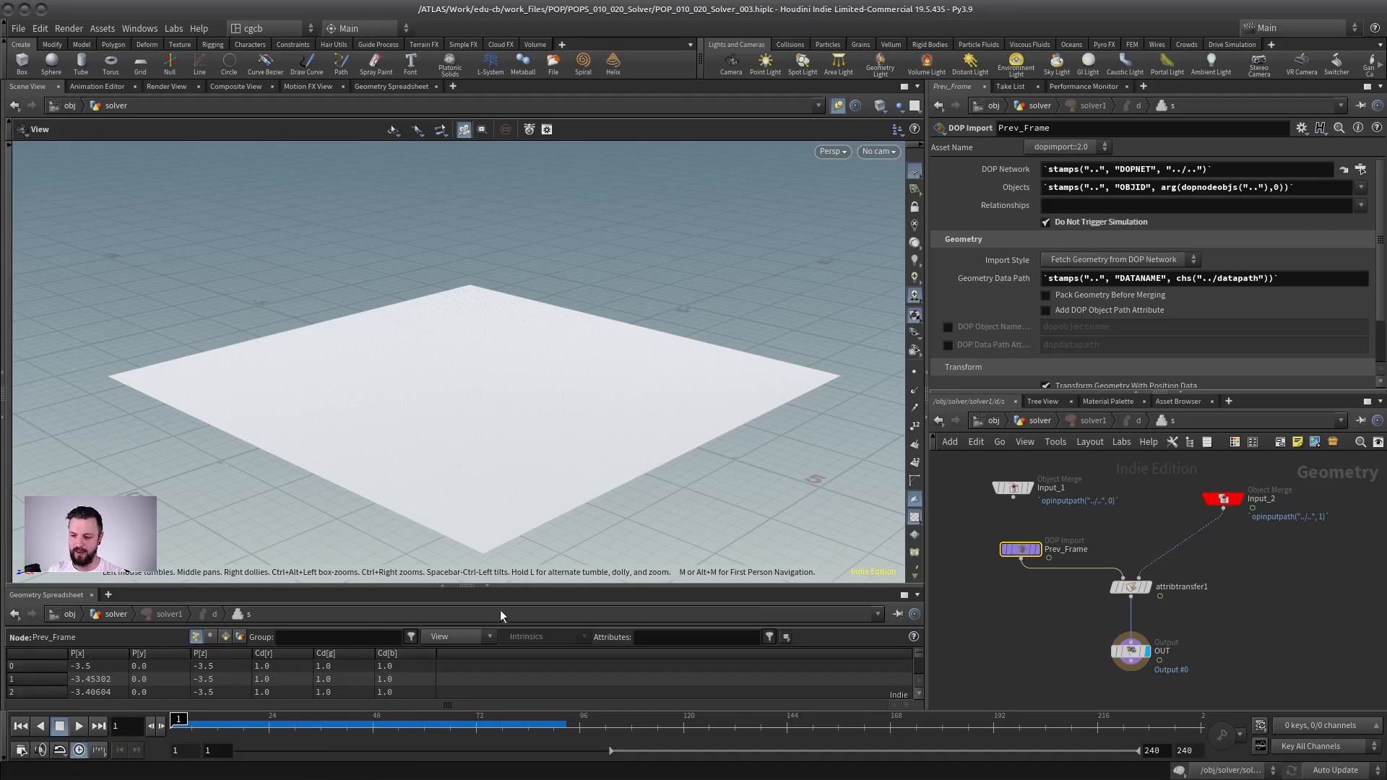
Return to the outer network, go to frame 27, and reset the simulation of solver1
{"action": "left_click", "coordinate": [1051, 418]}
{"action": "left_click_drag", "start_coordinate": [283, 720], "coordinate": [355, 719]}
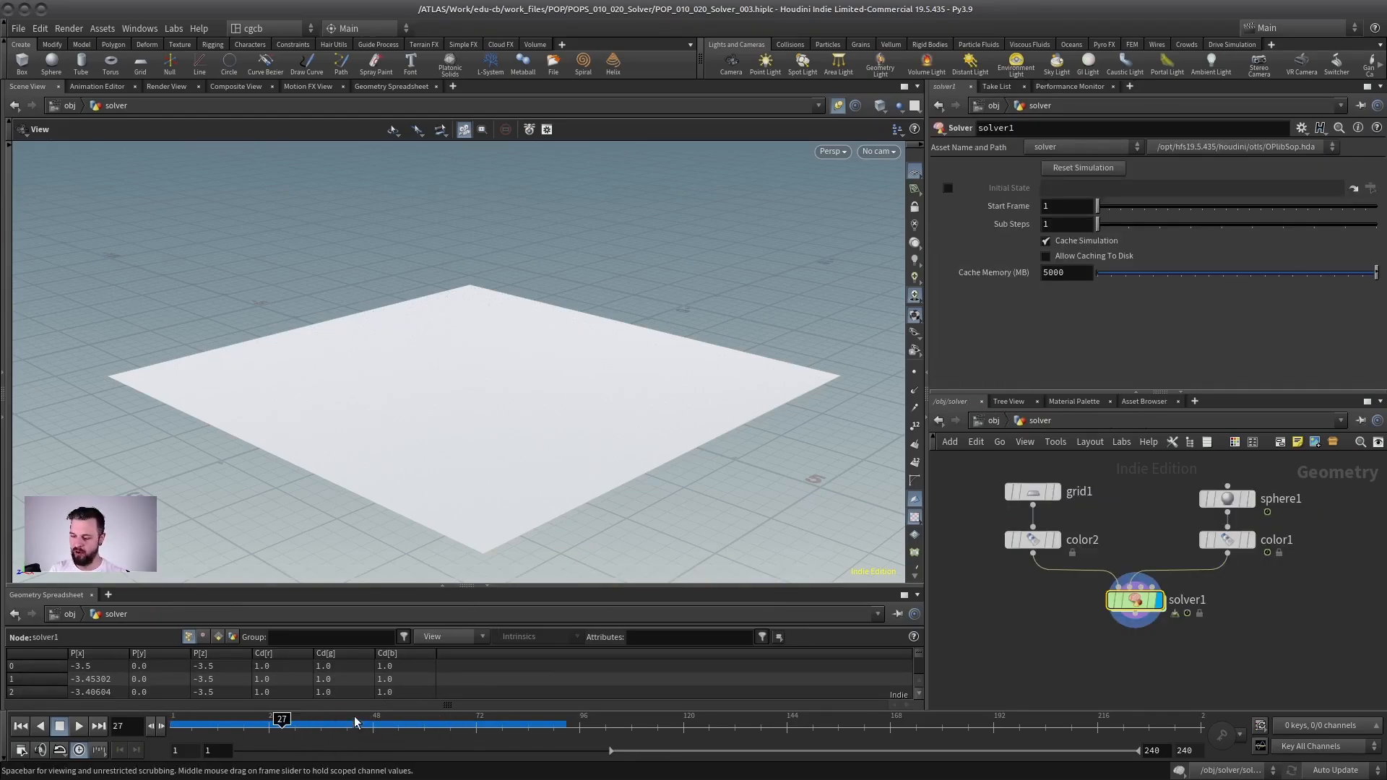
{"action": "middle_click_drag", "start_coordinate": [1081, 520], "coordinate": [1052, 526]}
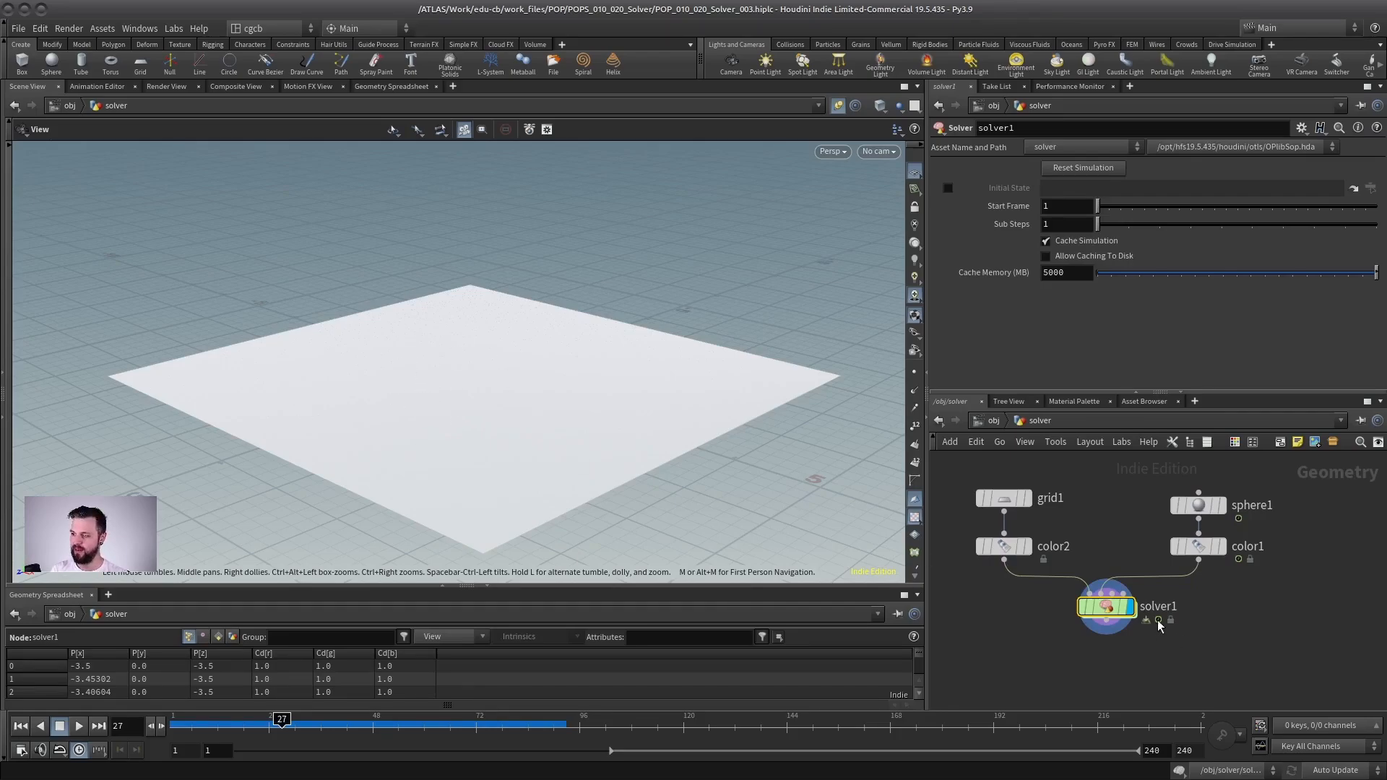
{"action": "mouse_move", "coordinate": [1106, 608]}
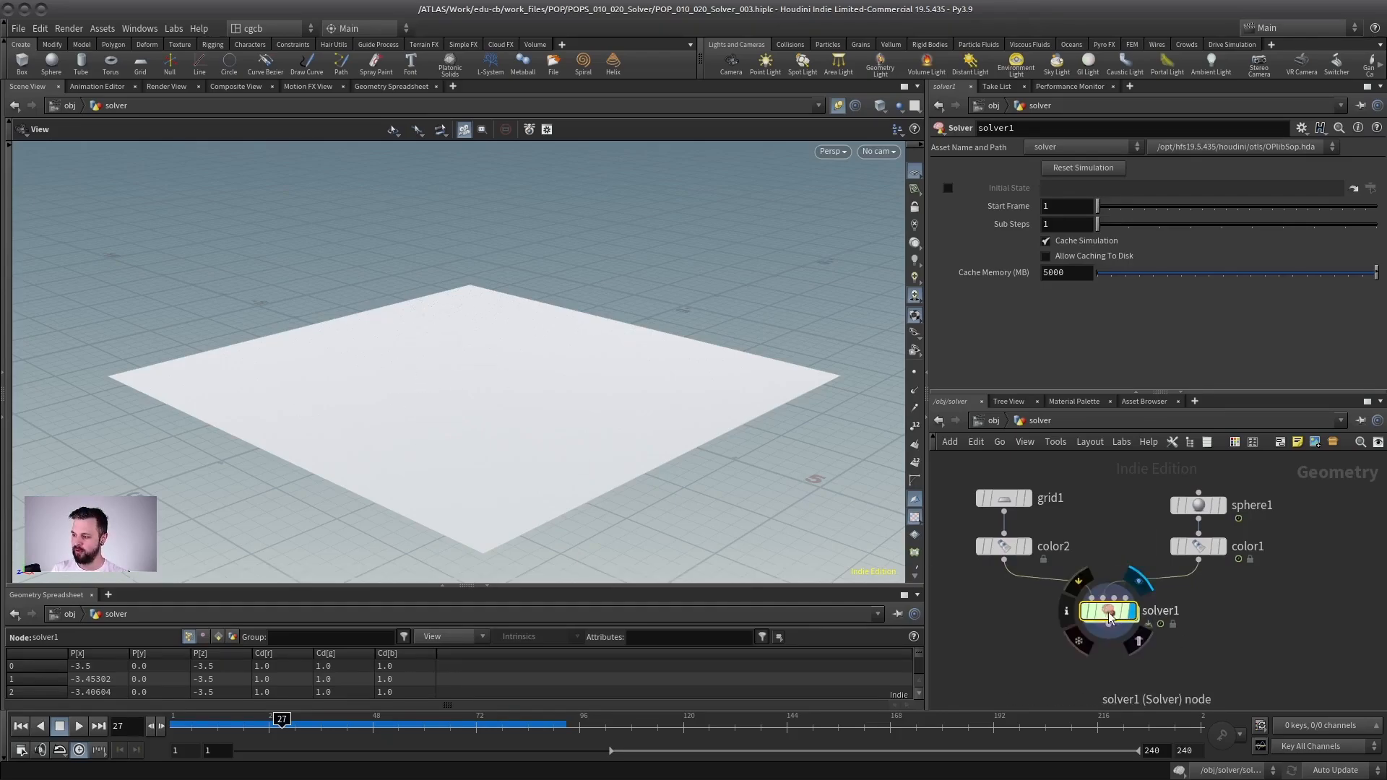
{"action": "left_click", "coordinate": [1098, 168]}
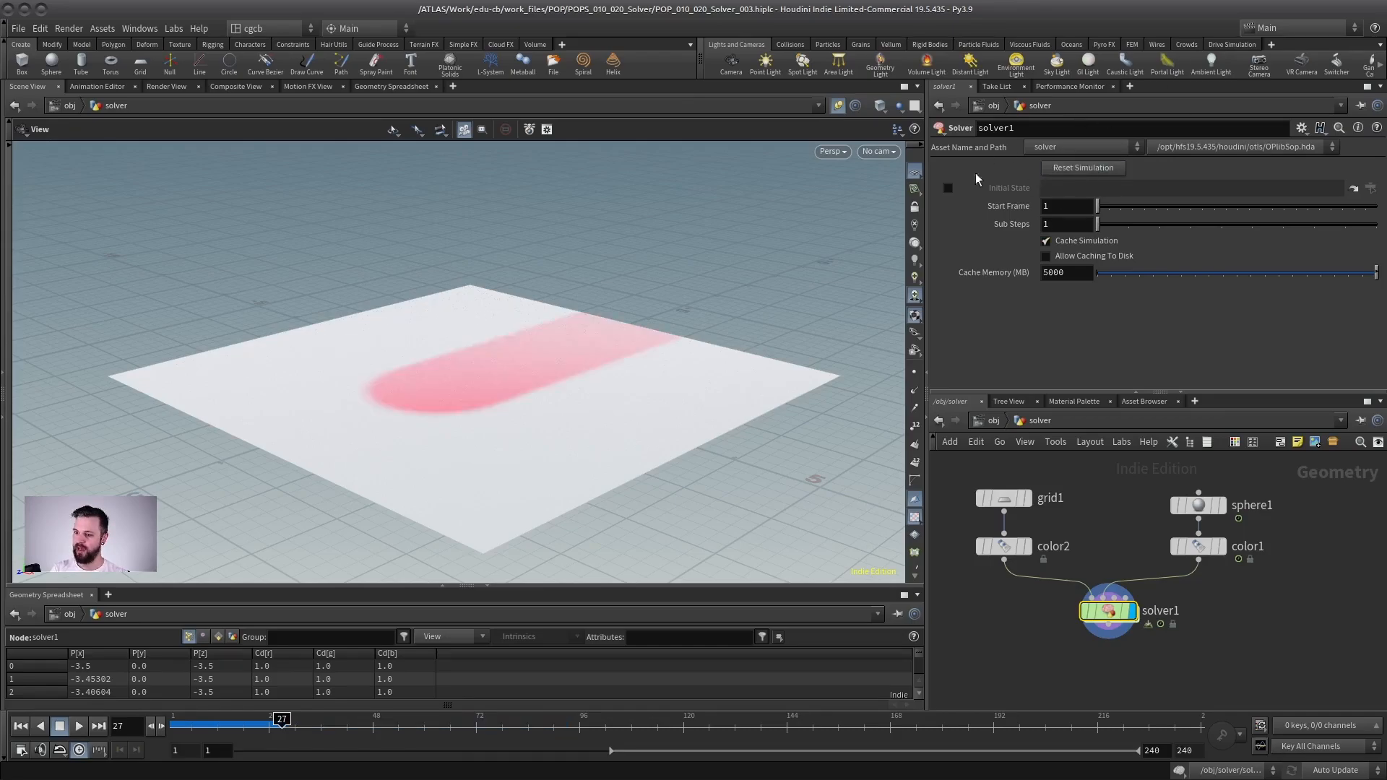
Rewind the timeline to frame 1 and reset the solver's simulation again
{"action": "left_click_drag", "start_coordinate": [622, 278], "coordinate": [306, 505]}
{"action": "key", "text": "ctrl+Up"}
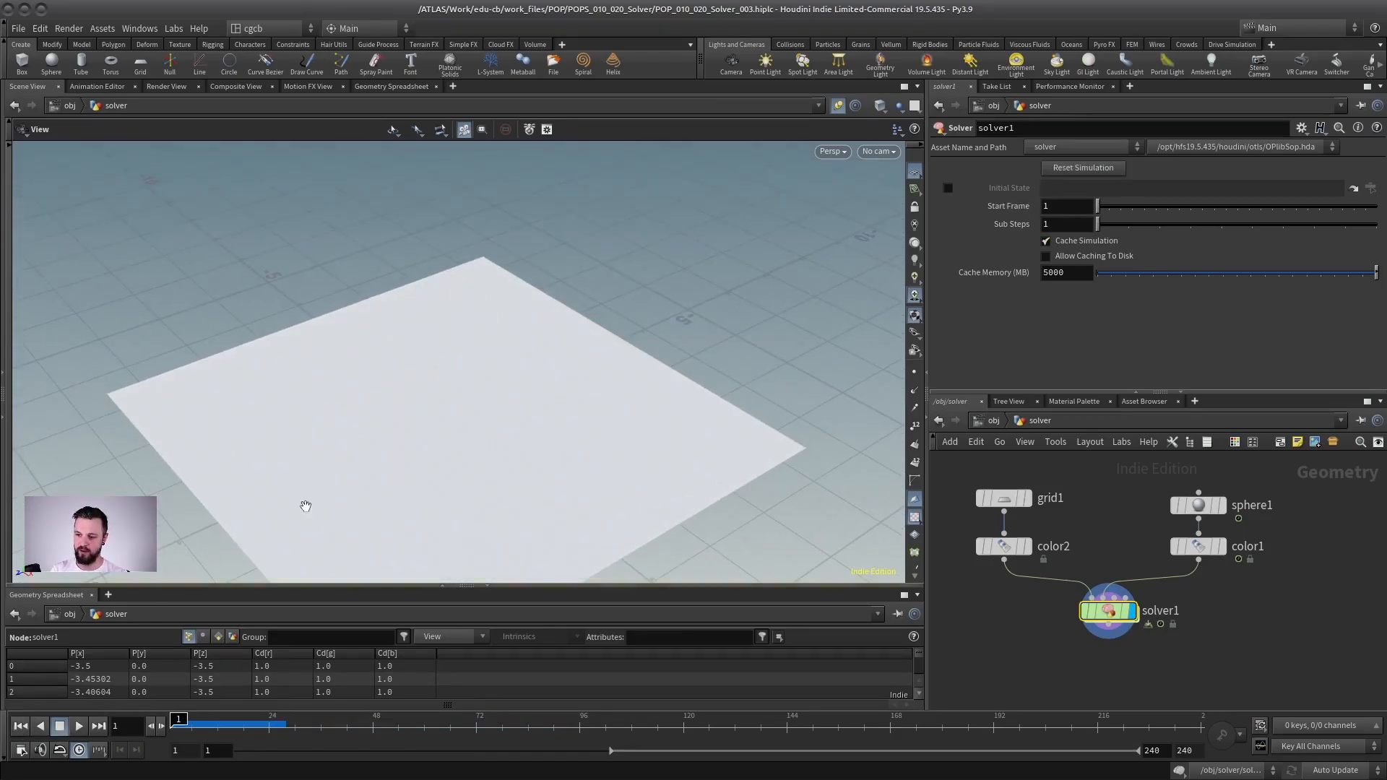
{"action": "left_click", "coordinate": [1085, 167]}
{"action": "left_click_drag", "start_coordinate": [463, 499], "coordinate": [498, 412]}
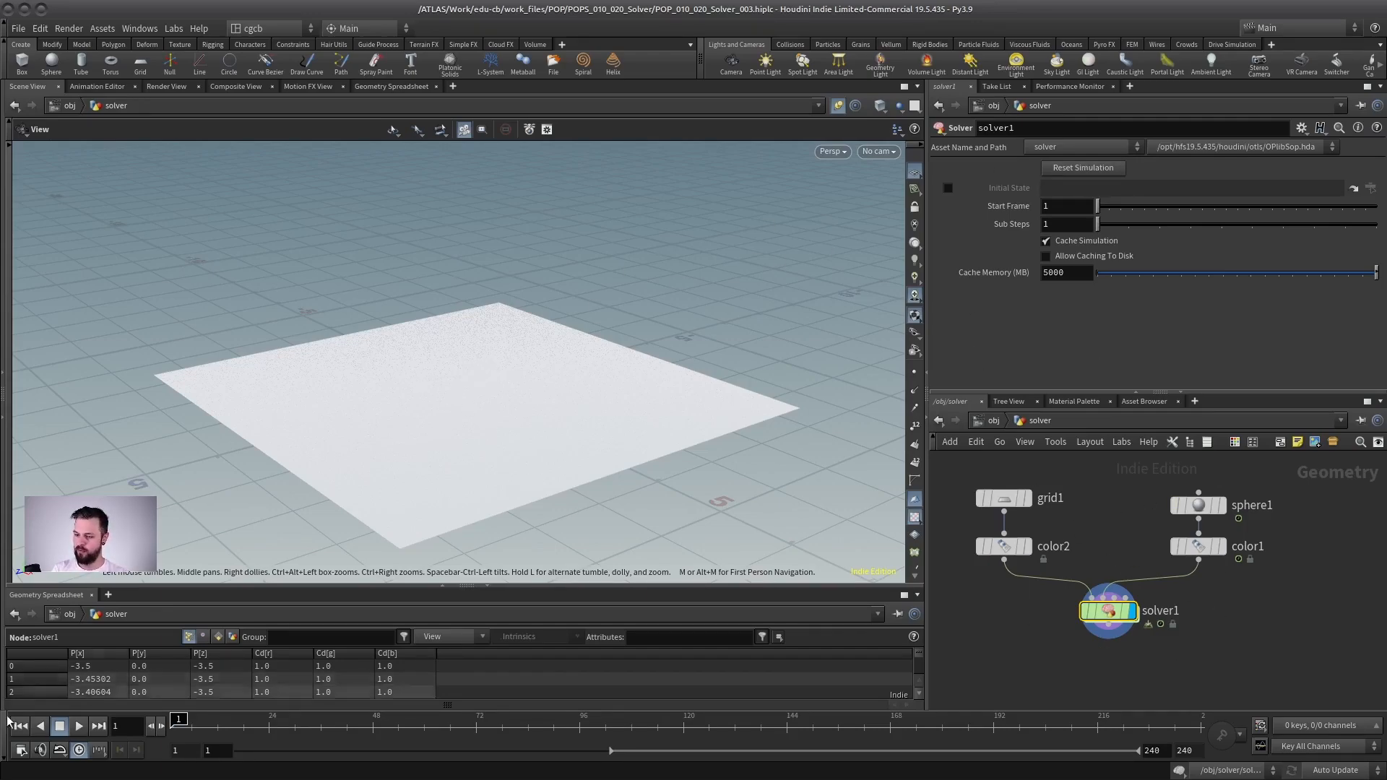
Play the simulation until the red trail crosses the whole grid, and stop playback
{"action": "left_click", "coordinate": [79, 726]}
{"action": "left_click_drag", "start_coordinate": [564, 338], "coordinate": [358, 445]}
{"action": "left_click", "coordinate": [26, 726]}
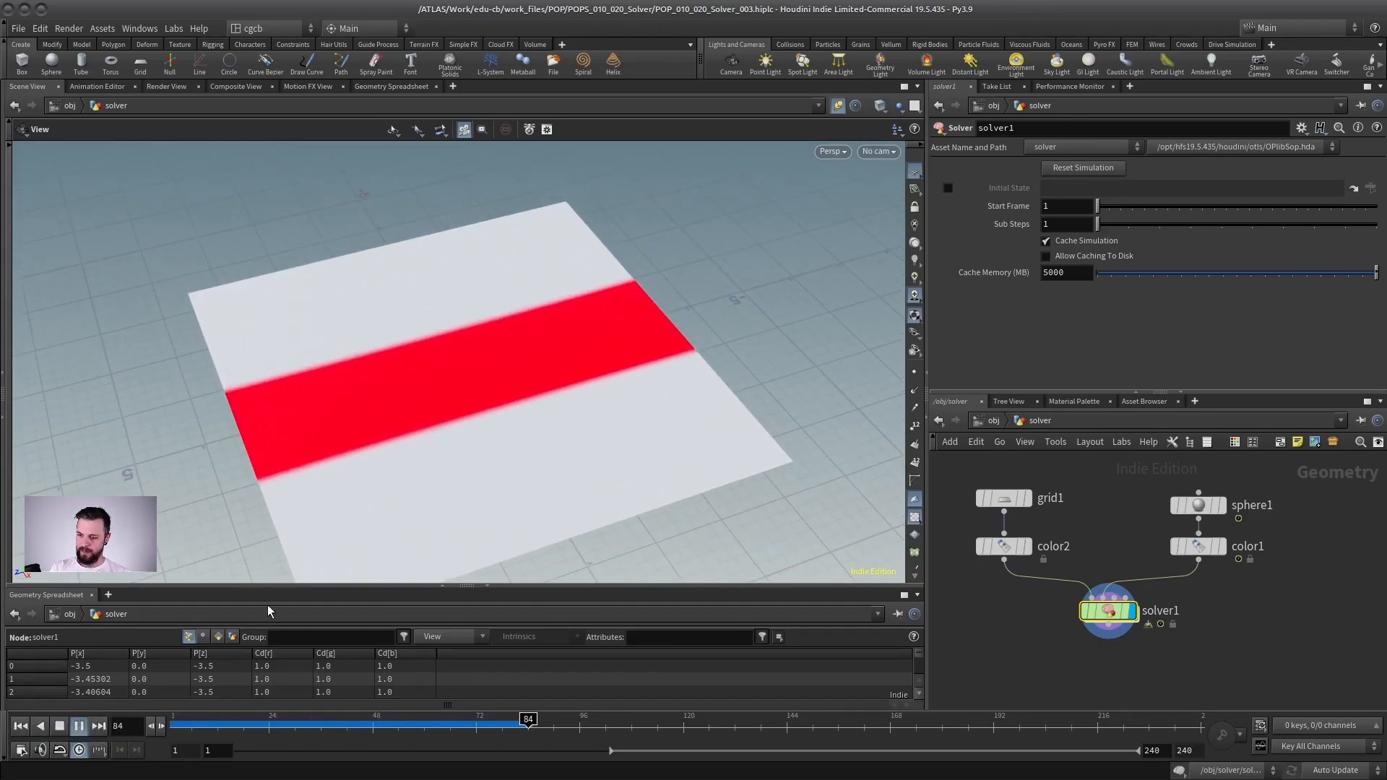
{"action": "left_click", "coordinate": [61, 726]}
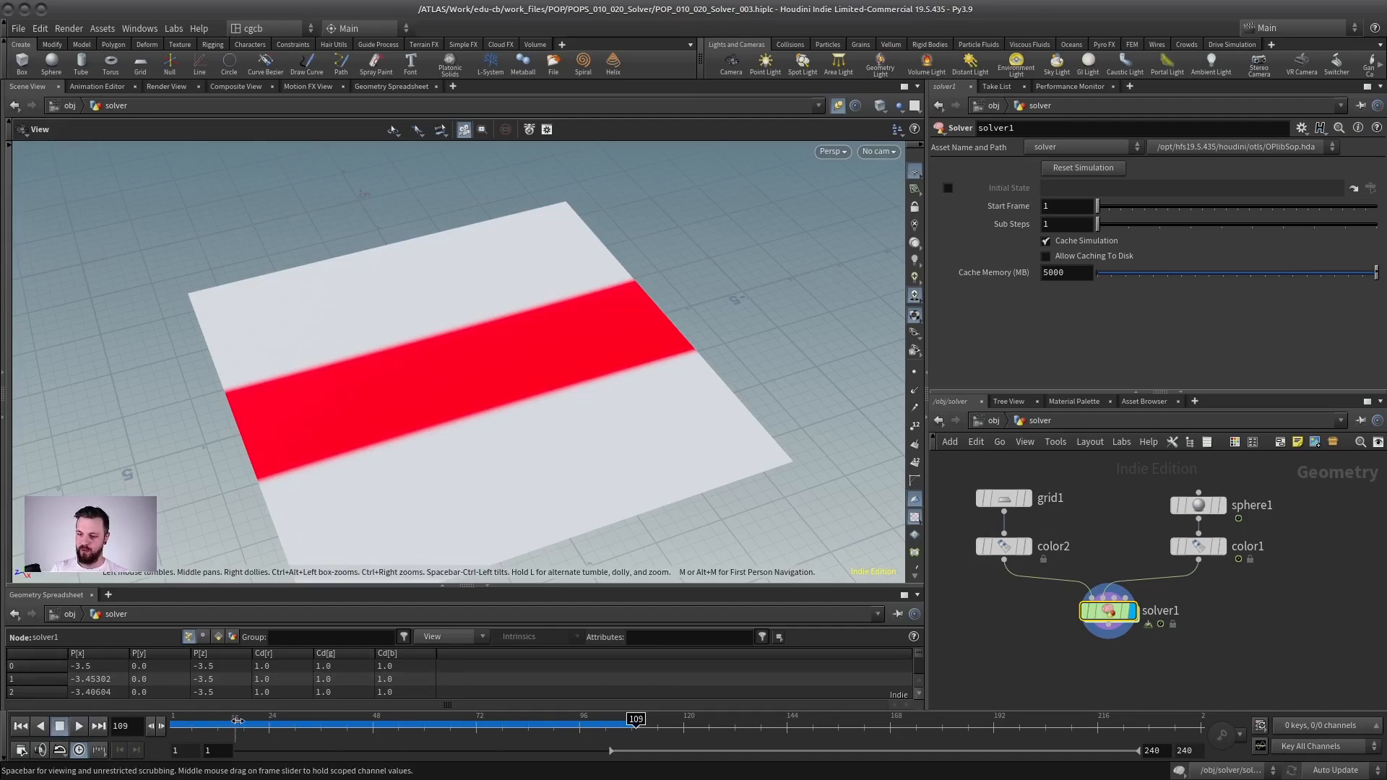
Go to frame 24 and template color1 so the sphere shows as a wireframe over the painted grid
{"action": "left_click", "coordinate": [269, 722]}
{"action": "left_click", "coordinate": [1218, 549]}
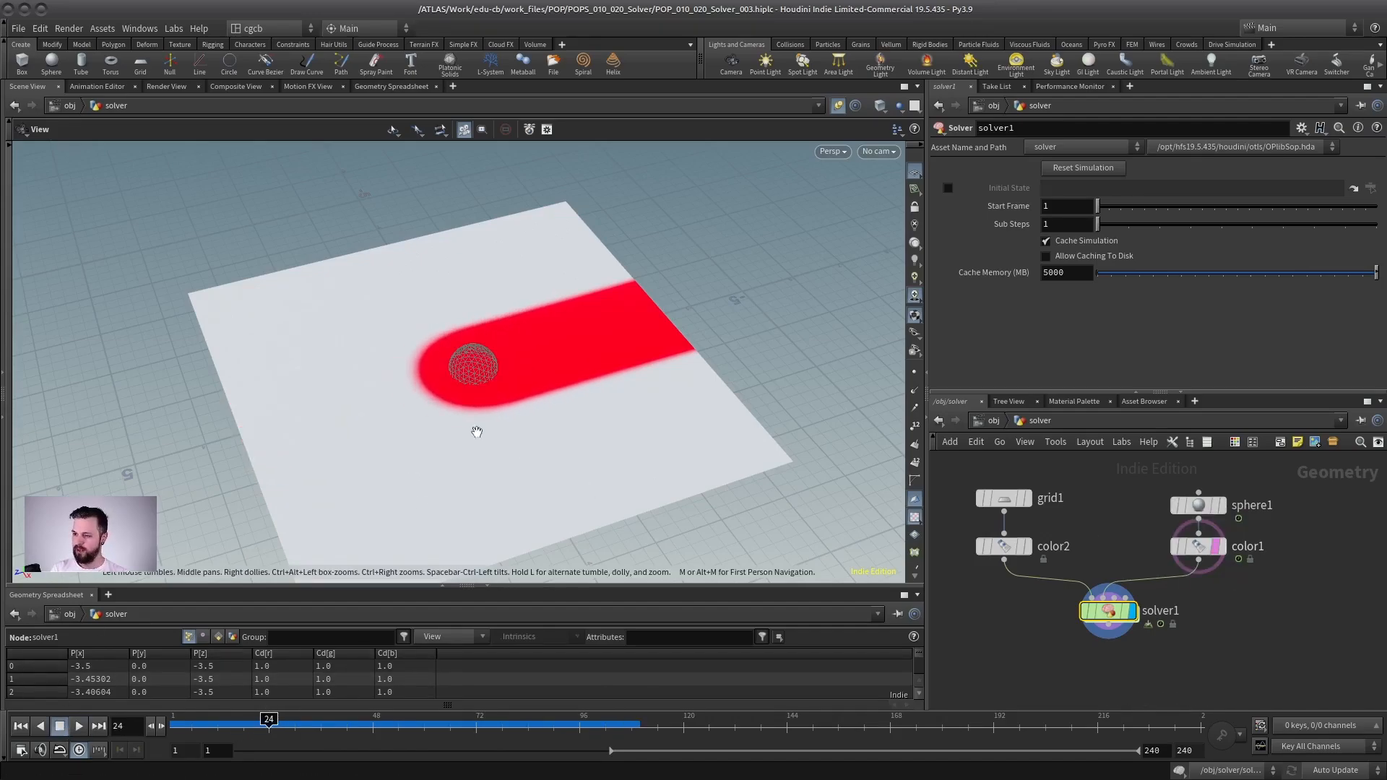
{"action": "left_click_drag", "start_coordinate": [477, 431], "coordinate": [484, 312]}
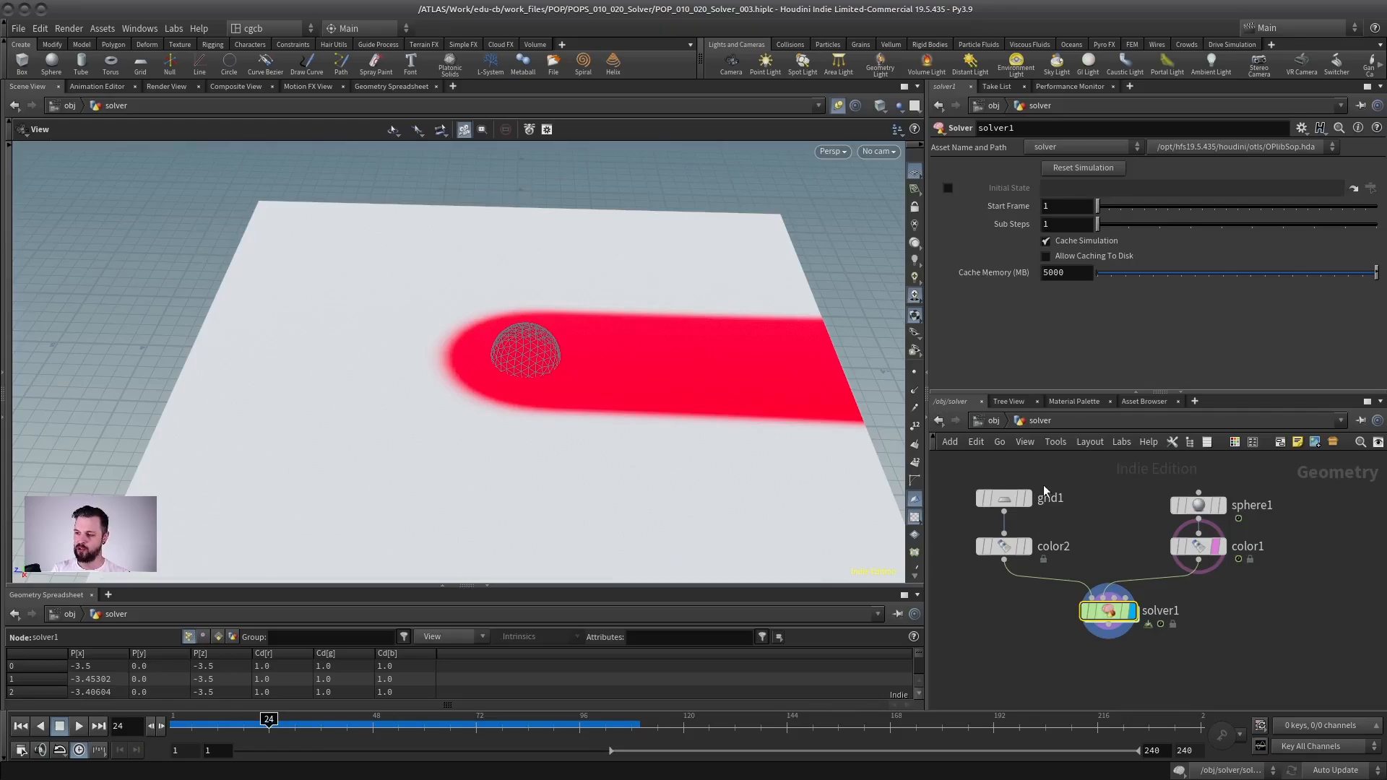
Display color2 to compare the unpainted grid with the solver result, and set the display back to solver1
{"action": "left_click", "coordinate": [1027, 545]}
{"action": "left_click", "coordinate": [1010, 547]}
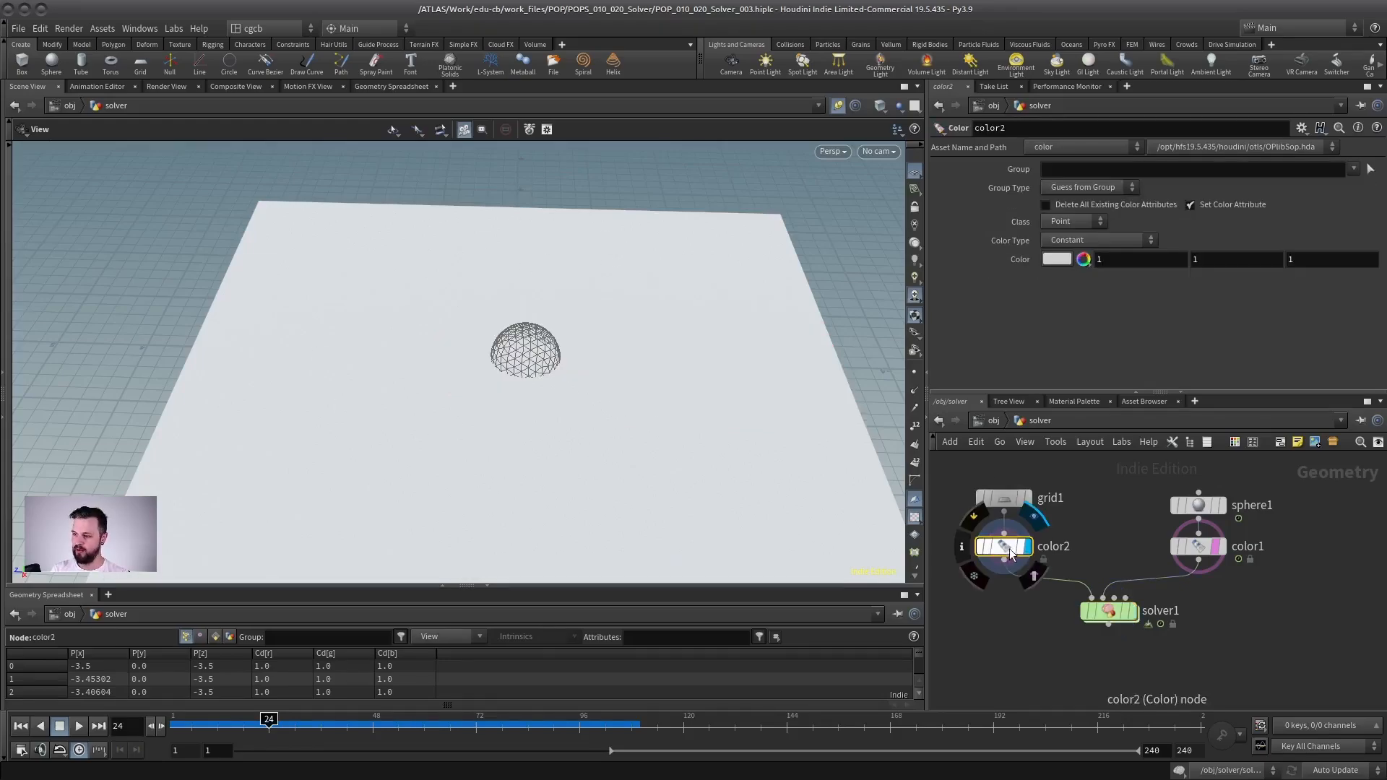
{"action": "left_click", "coordinate": [1131, 611]}
{"action": "left_click", "coordinate": [1112, 610]}
Open the network inside solver1 and display Prev_Frame to view the previous frame's result
{"action": "double_click", "coordinate": [1113, 609]}
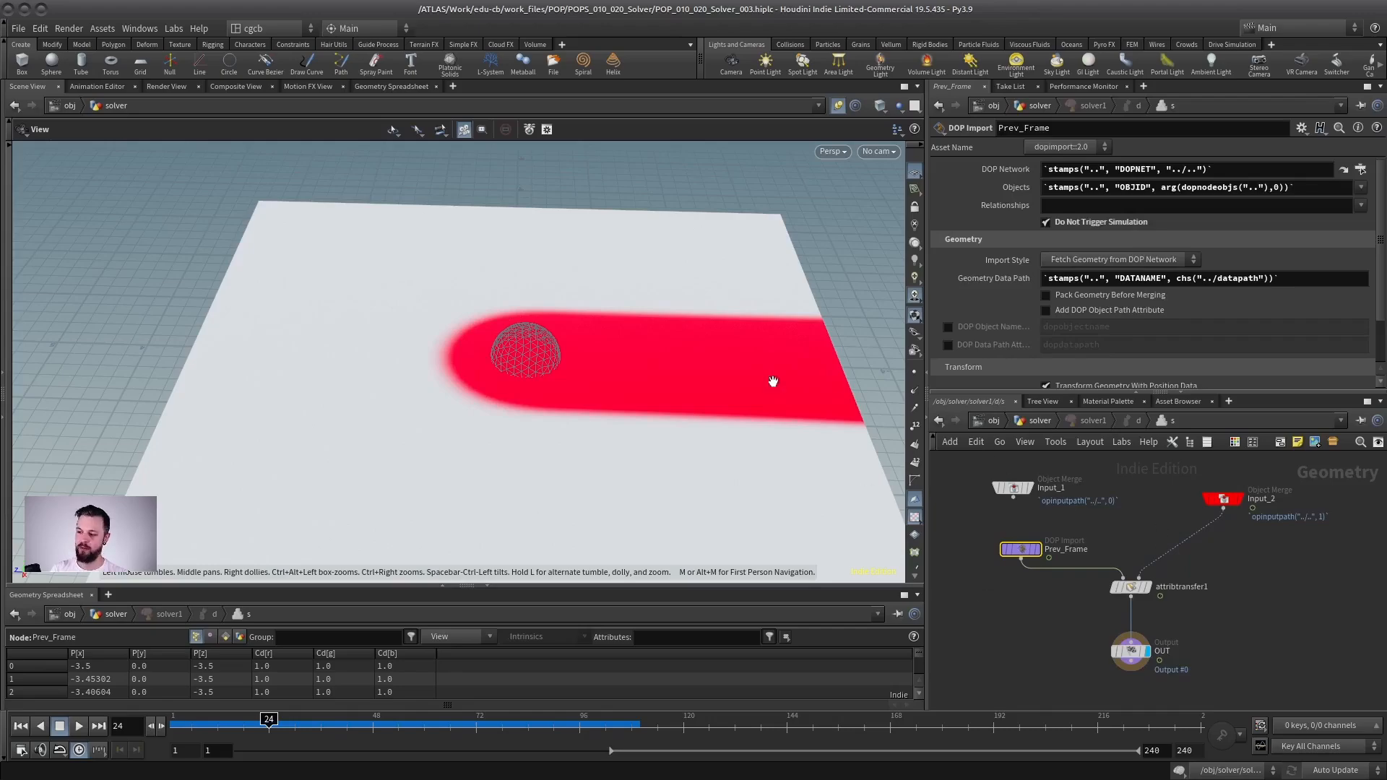
{"action": "scroll", "coordinate": [1155, 561], "scroll_direction": "up", "scroll_amount": 2}
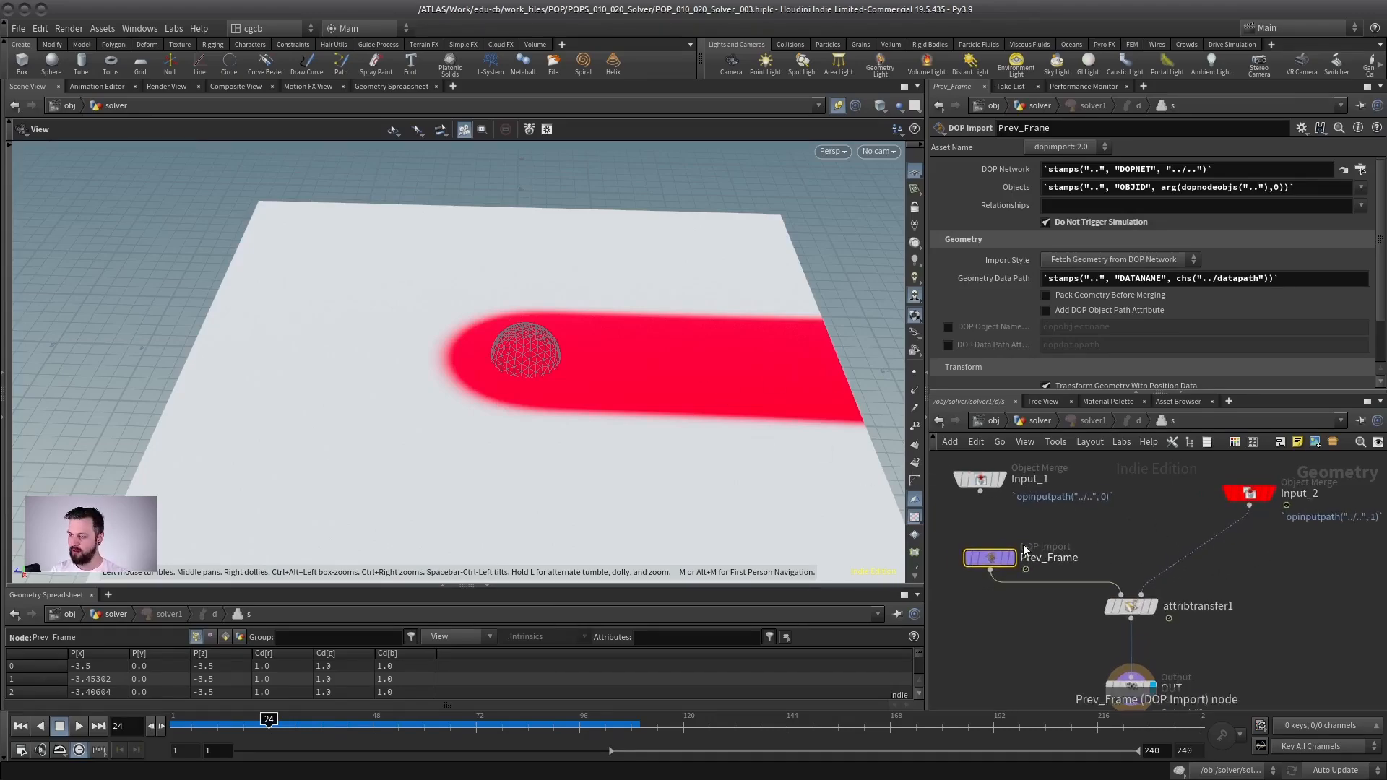
{"action": "middle_click_drag", "start_coordinate": [1046, 563], "coordinate": [1056, 526]}
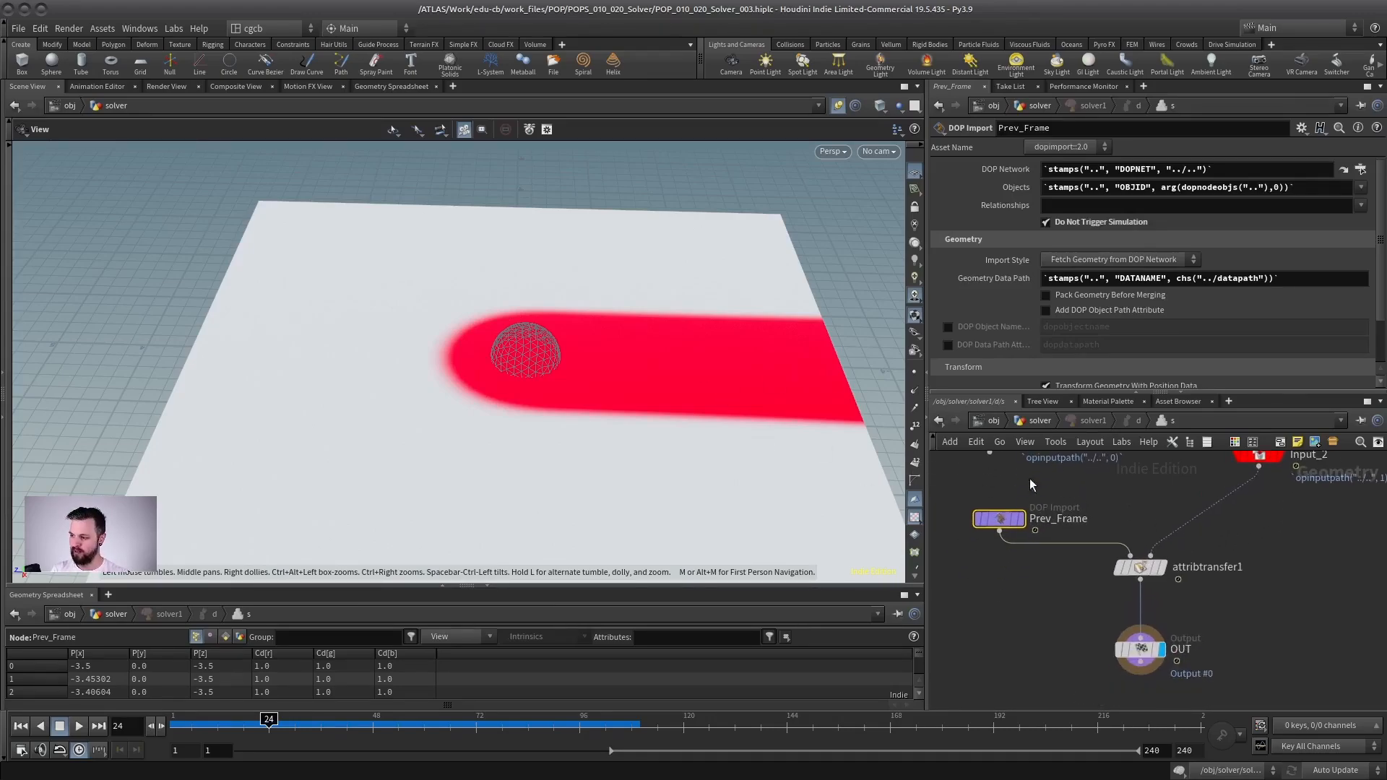
{"action": "left_click", "coordinate": [1011, 517]}
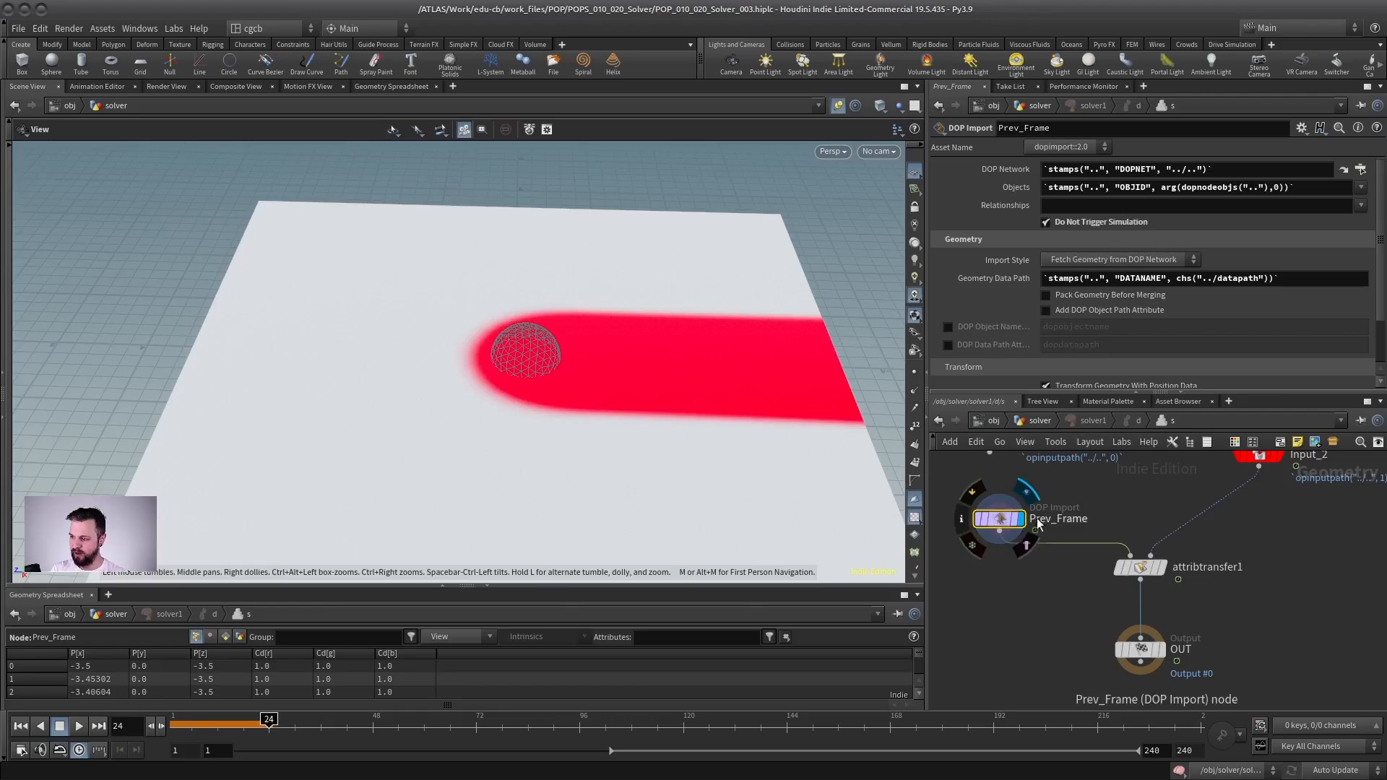
{"action": "scroll", "coordinate": [1083, 492], "scroll_direction": "down", "scroll_amount": 3}
{"action": "scroll", "coordinate": [1102, 494], "scroll_direction": "up", "scroll_amount": 1}
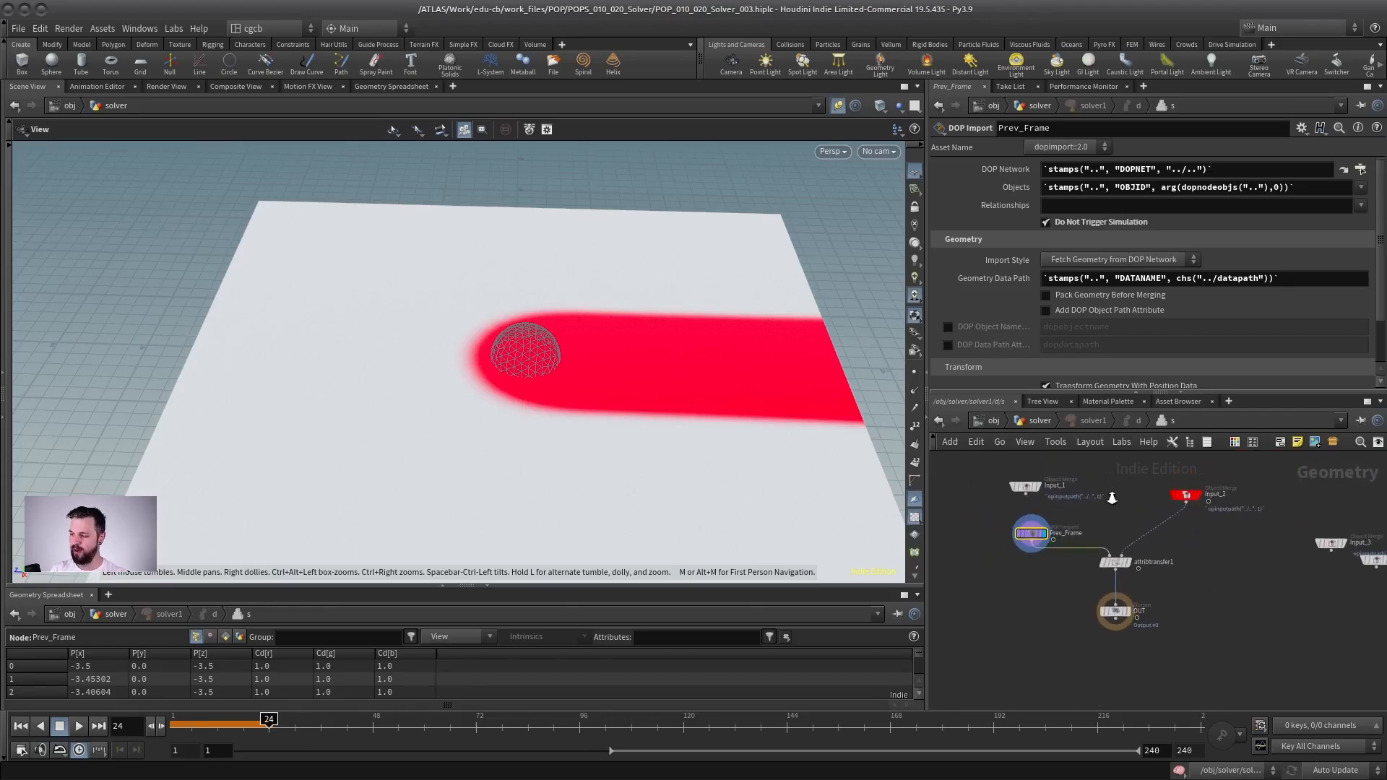
Display attribtransfer1 inside the solver to view the color transfer applied on top of Prev_Frame
{"action": "left_click_drag", "start_coordinate": [1198, 480], "coordinate": [989, 653]}
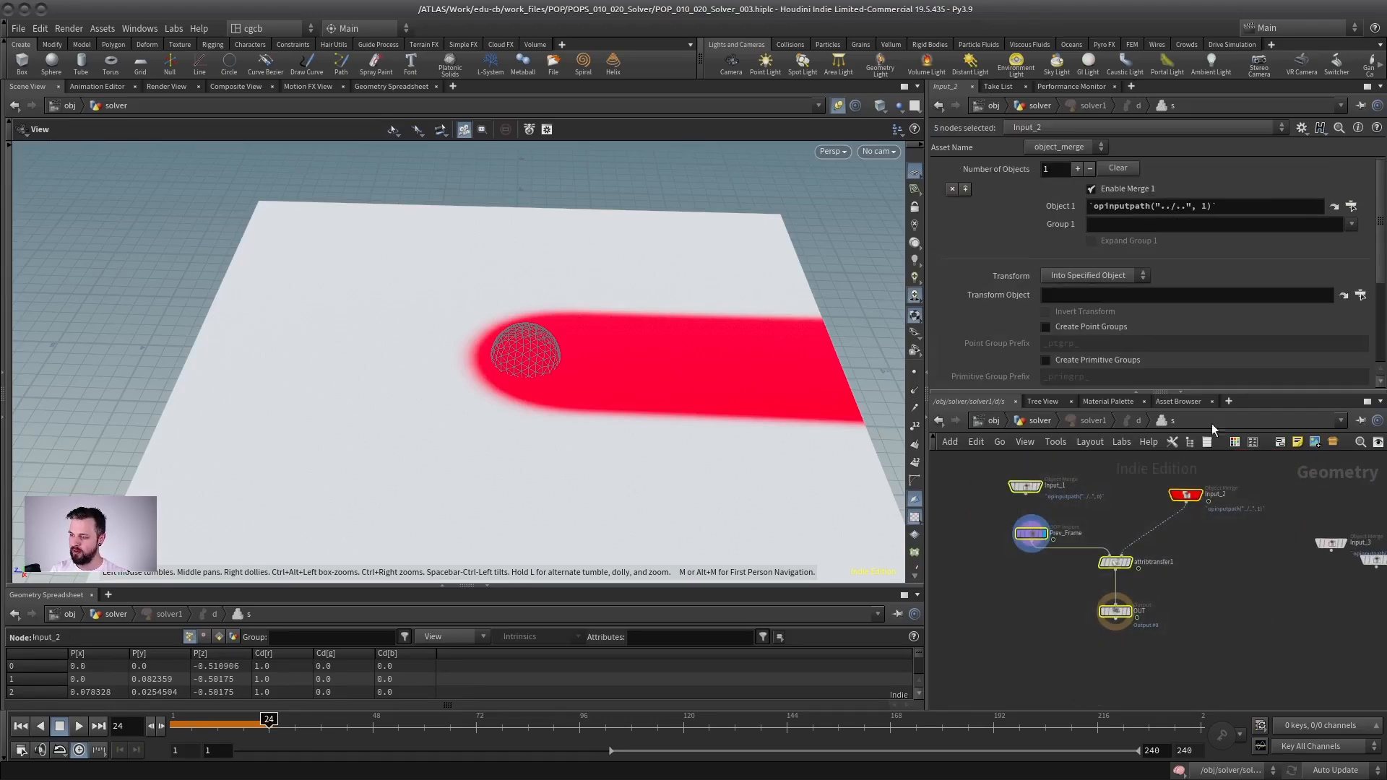
{"action": "scroll", "coordinate": [1115, 618], "scroll_direction": "up", "scroll_amount": 3}
{"action": "left_click", "coordinate": [1121, 613]}
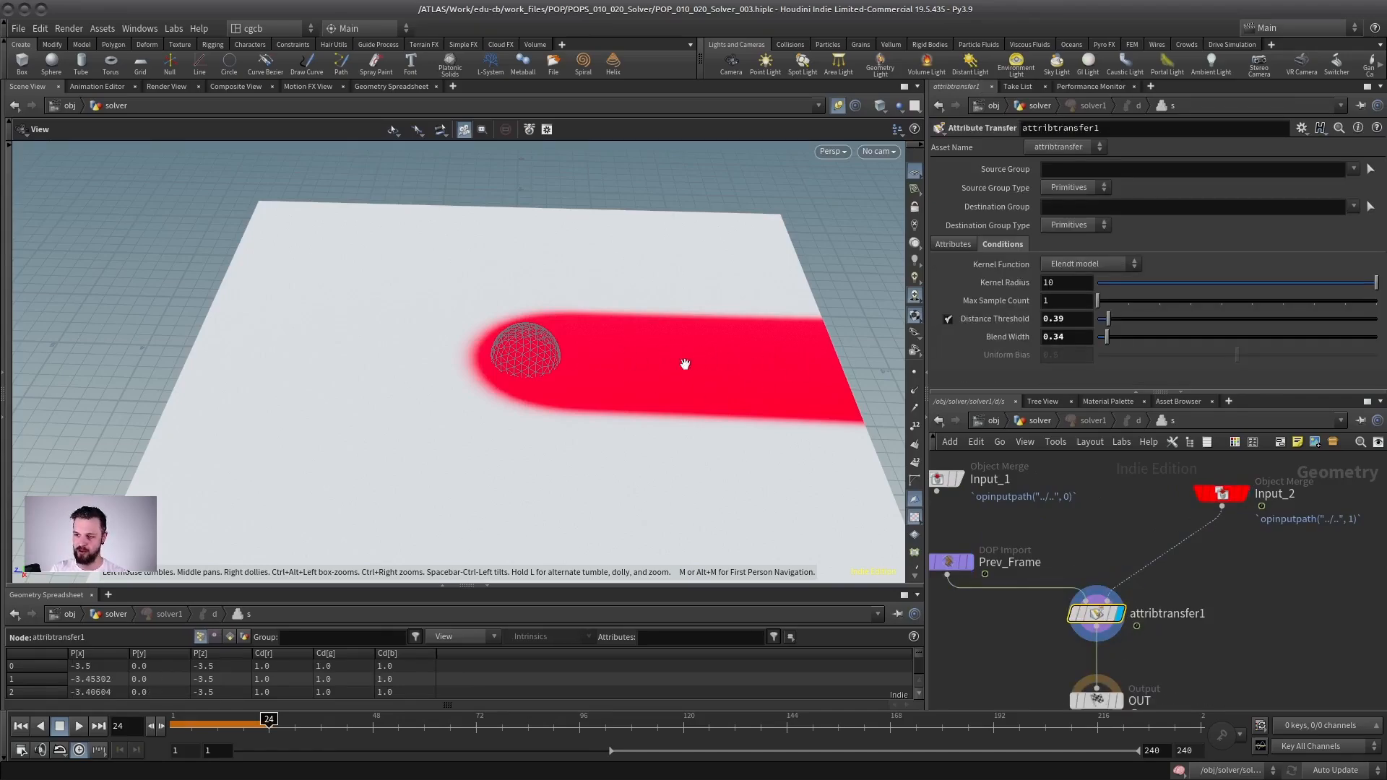
{"action": "middle_click_drag", "start_coordinate": [1058, 562], "coordinate": [1146, 551]}
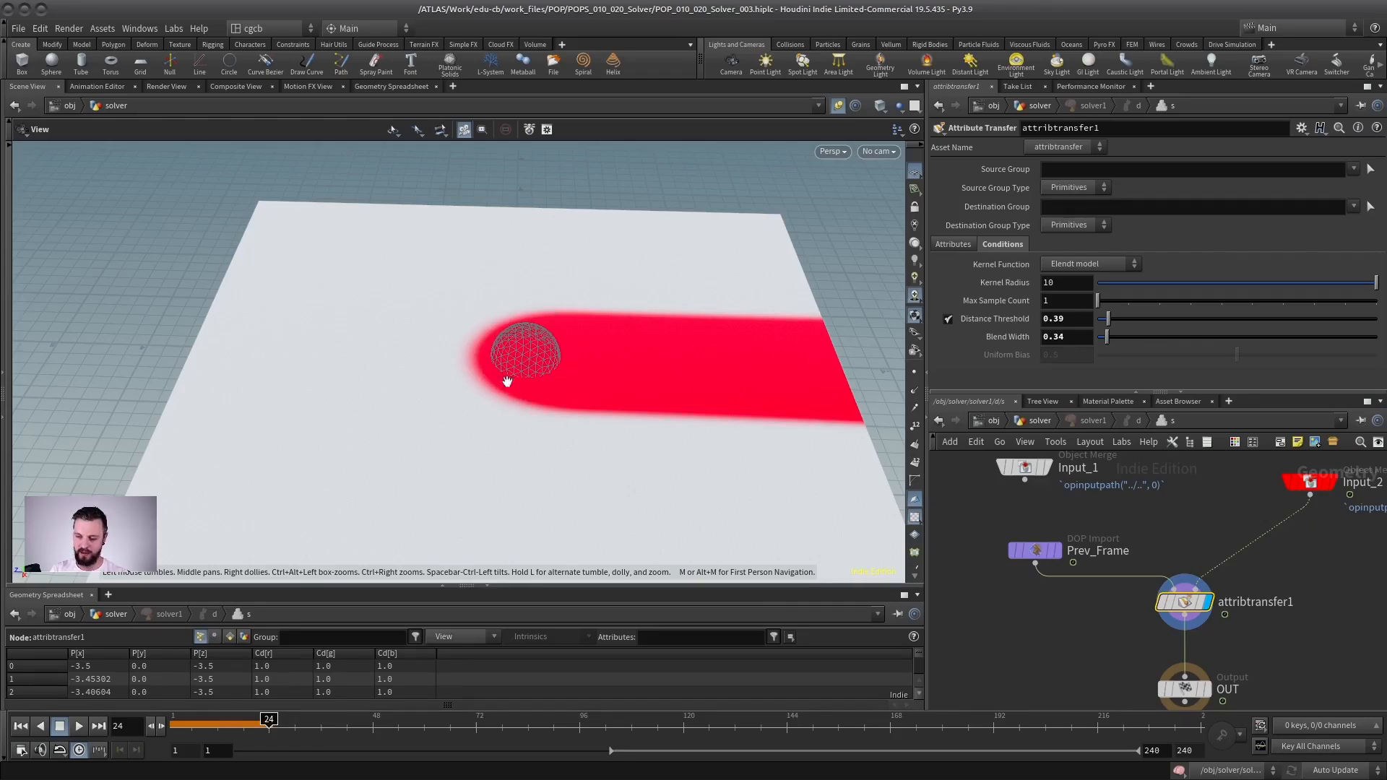
{"action": "scroll", "coordinate": [1187, 519], "scroll_direction": "down", "scroll_amount": 2}
{"action": "middle_click_drag", "start_coordinate": [1188, 519], "coordinate": [1081, 536]}
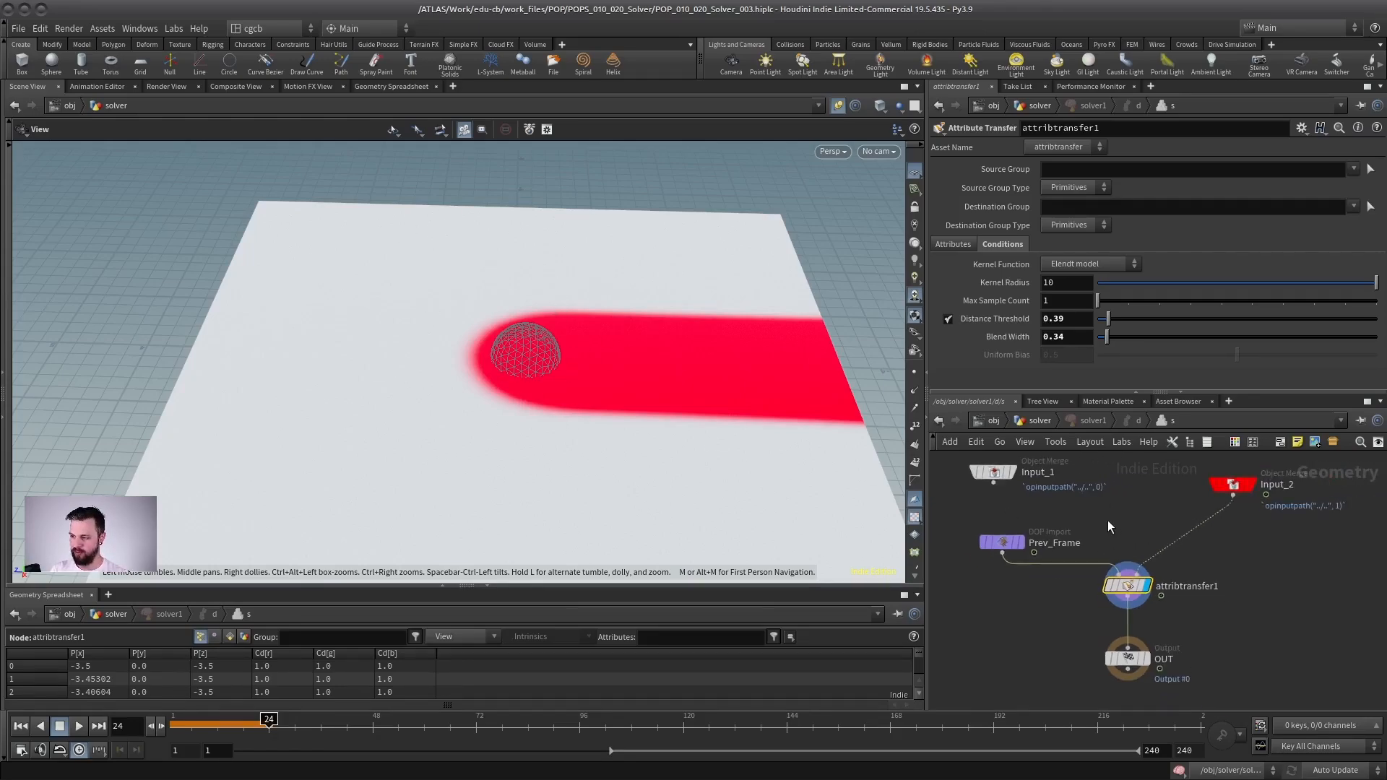
{"action": "scroll", "coordinate": [1045, 531], "scroll_direction": "up", "scroll_amount": 2}
Select the Prev_Frame node and rewind the timeline to frame 1 to examine the starting state
{"action": "left_click", "coordinate": [1053, 541]}
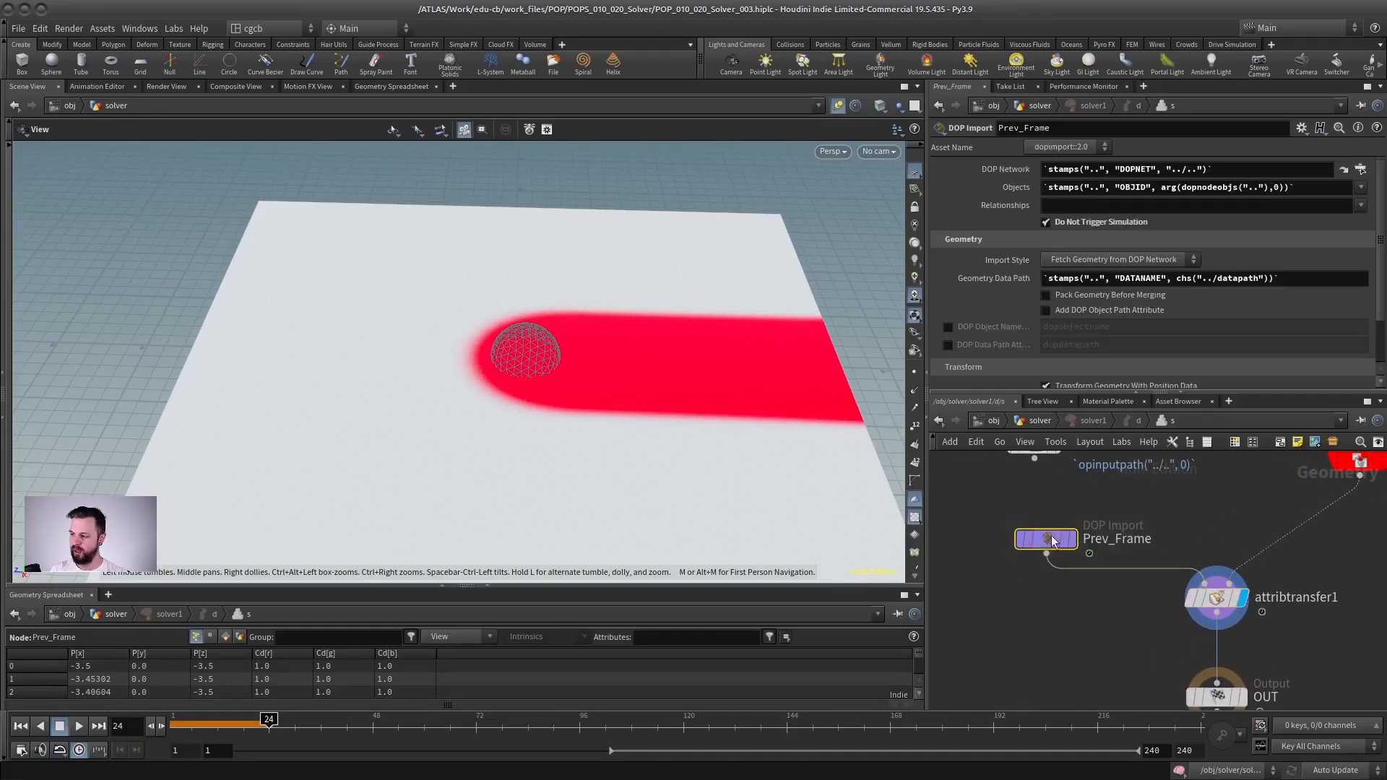
{"action": "middle_click_drag", "start_coordinate": [1052, 541], "coordinate": [1044, 561]}
{"action": "mouse_move", "coordinate": [1035, 570]}
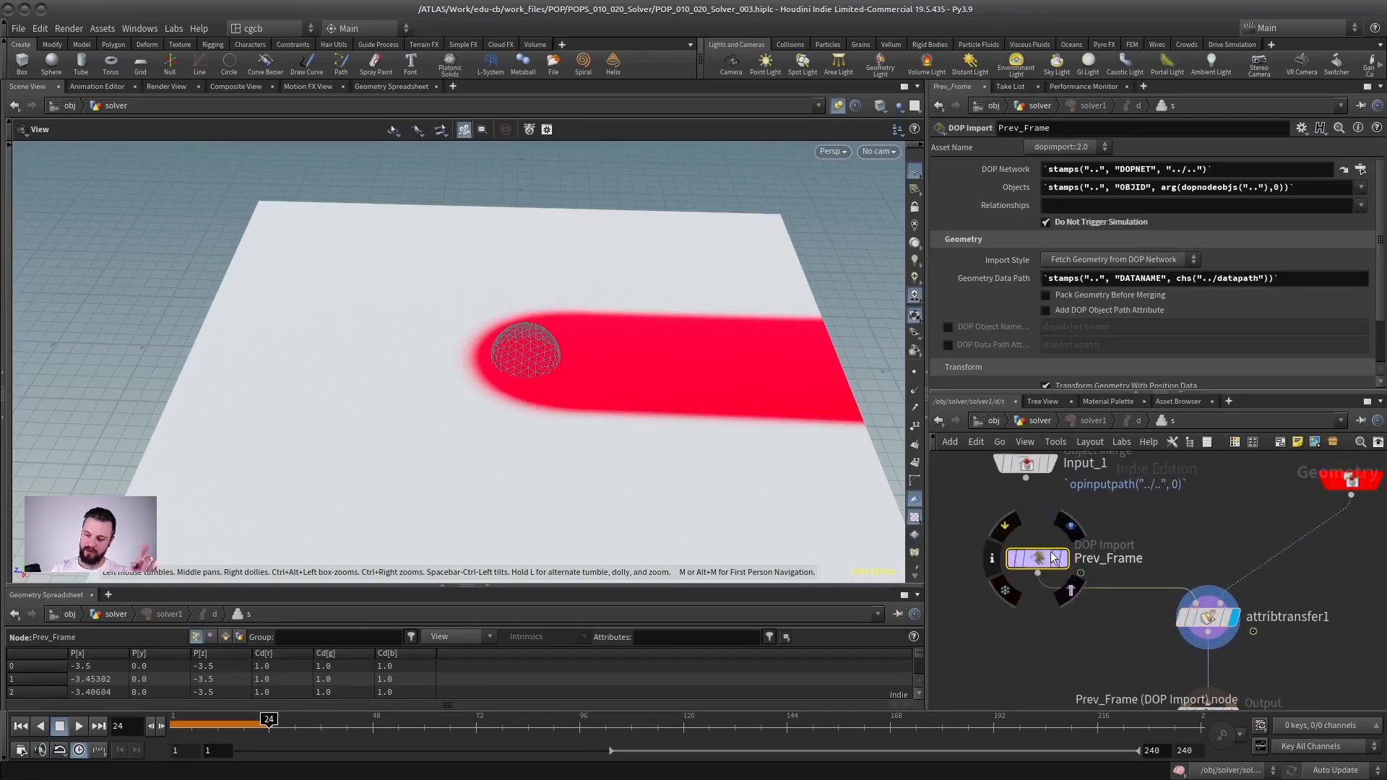
{"action": "left_click", "coordinate": [20, 726]}
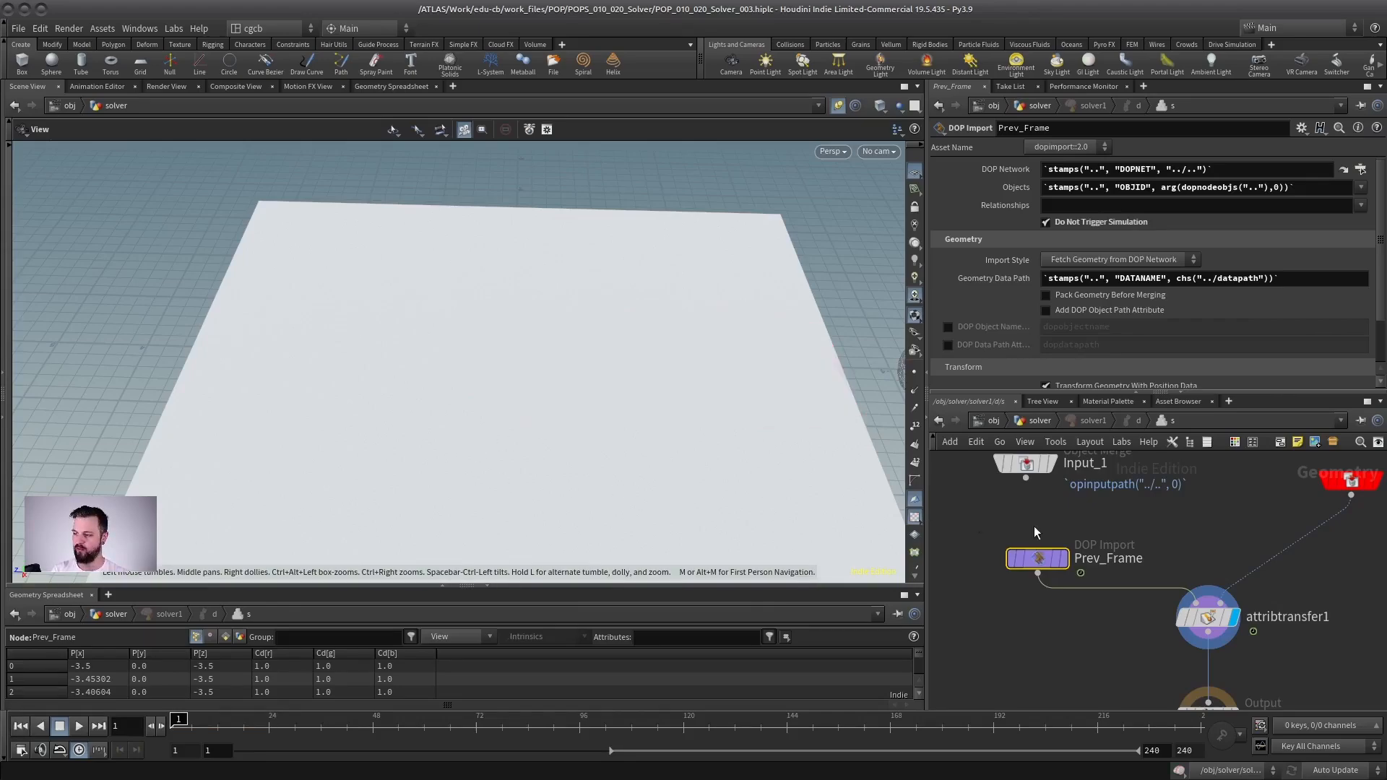
Return to the parent geometry network and move solver1 further below the two color nodes
{"action": "scroll", "coordinate": [1163, 525], "scroll_direction": "down", "scroll_amount": 2}
{"action": "left_click", "coordinate": [1032, 424]}
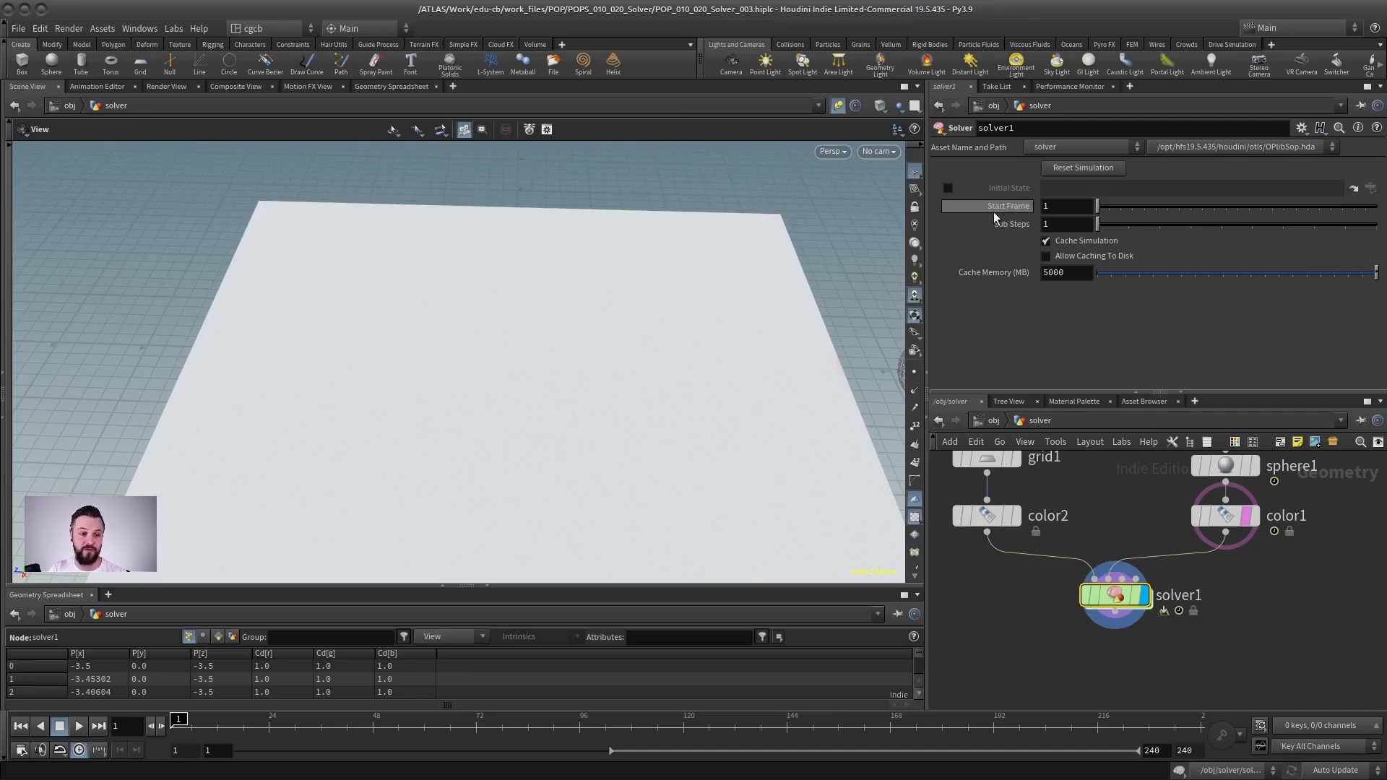
{"action": "left_click_drag", "start_coordinate": [1121, 581], "coordinate": [1122, 617]}
{"action": "left_click_drag", "start_coordinate": [1273, 597], "coordinate": [1032, 663]}
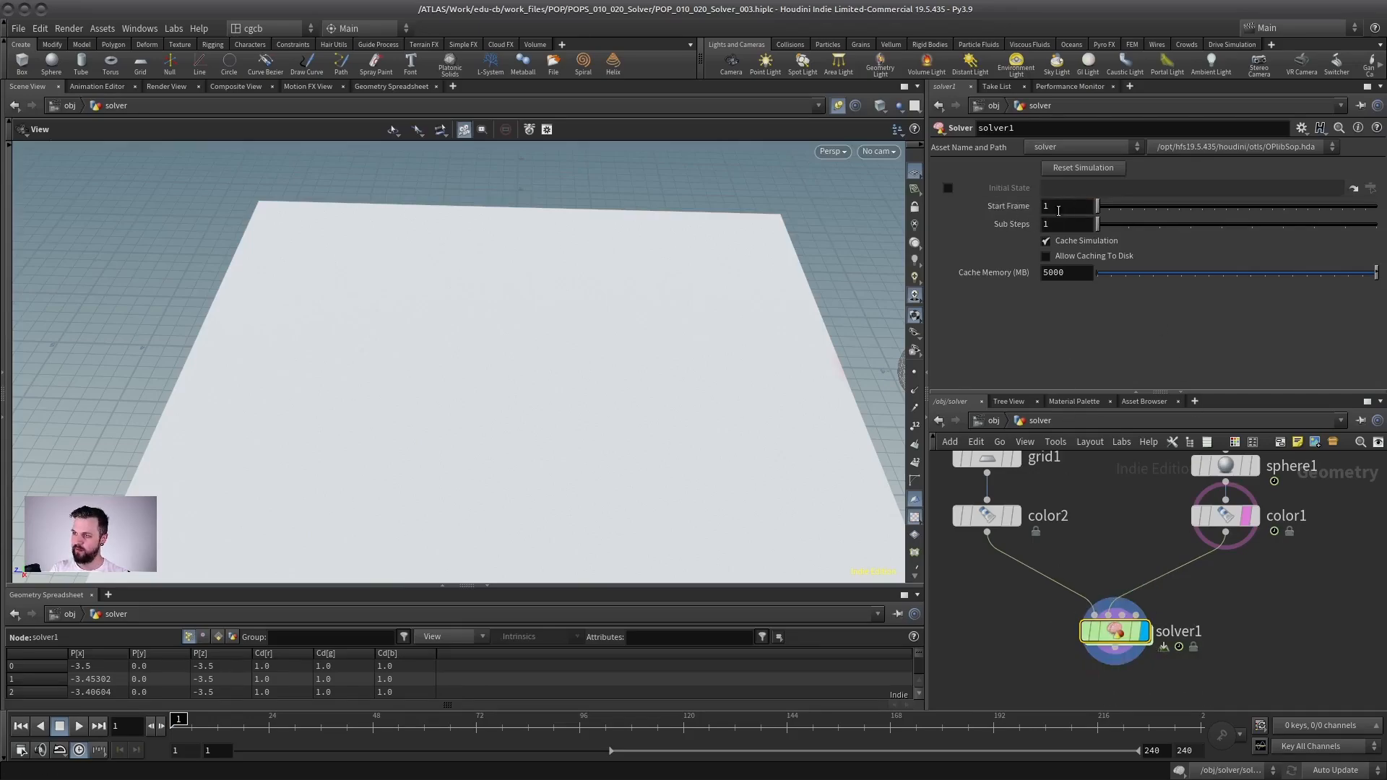
Reopen the network inside solver1 and select Input_1 to examine the first input's parameters
{"action": "double_click", "coordinate": [1114, 631]}
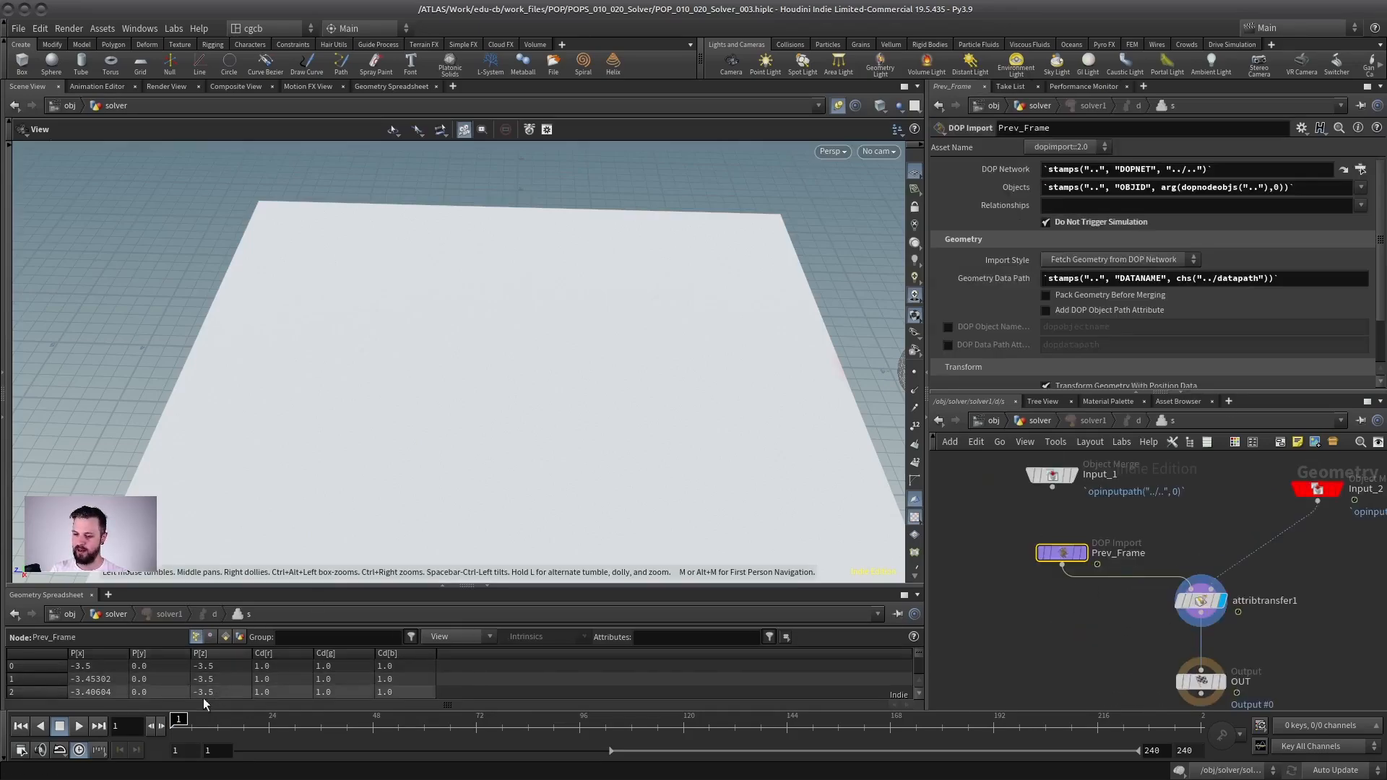
{"action": "scroll", "coordinate": [1105, 519], "scroll_direction": "up", "scroll_amount": 2}
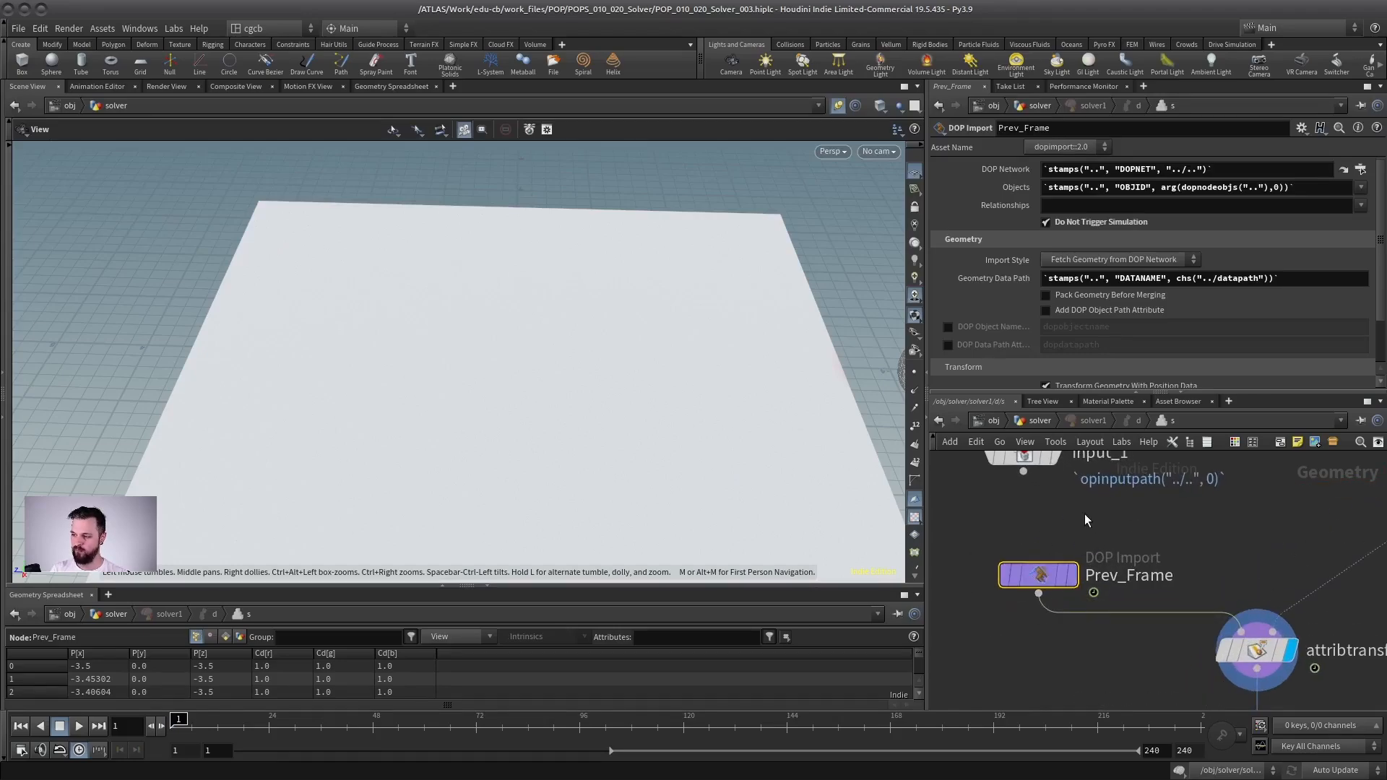
{"action": "middle_click_drag", "start_coordinate": [1070, 516], "coordinate": [1112, 520]}
{"action": "left_click", "coordinate": [1026, 527]}
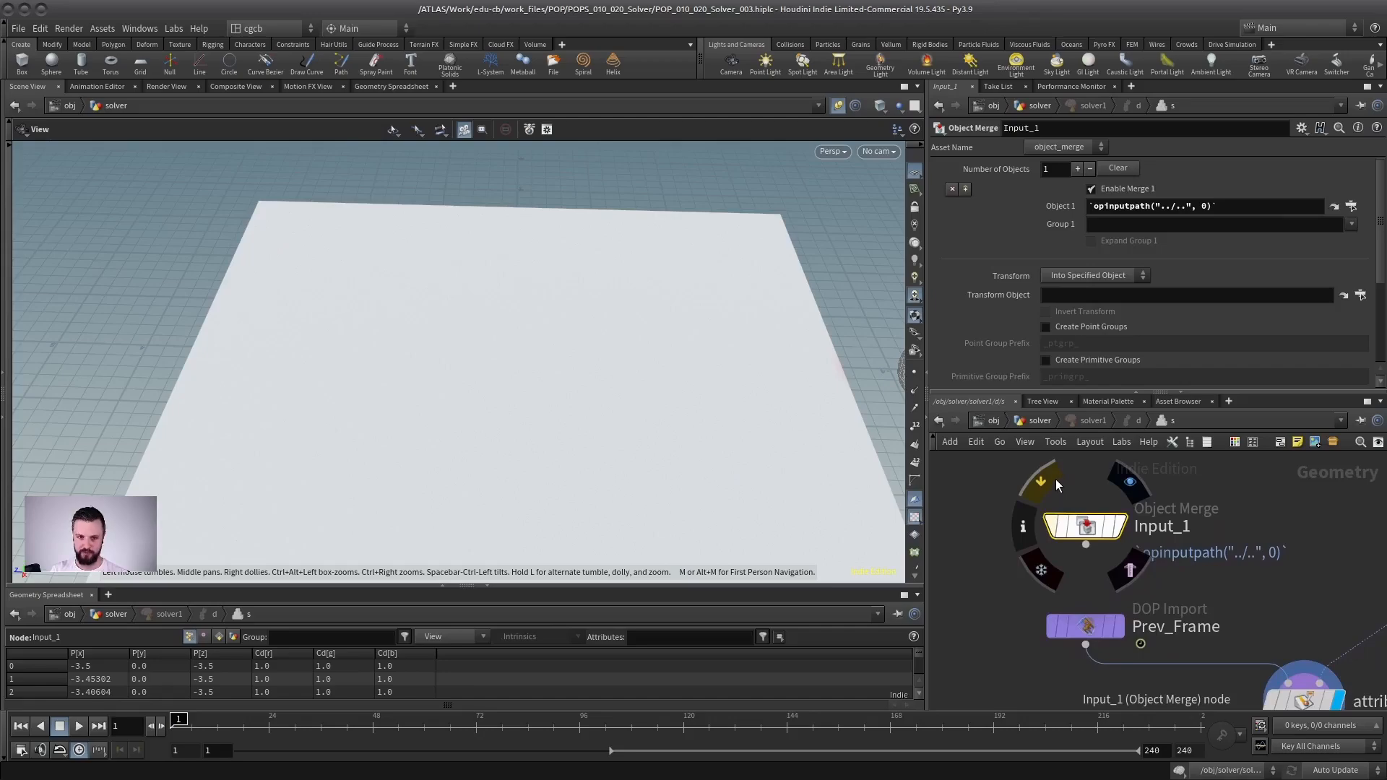
{"action": "scroll", "coordinate": [1089, 502], "scroll_direction": "down", "scroll_amount": 5}
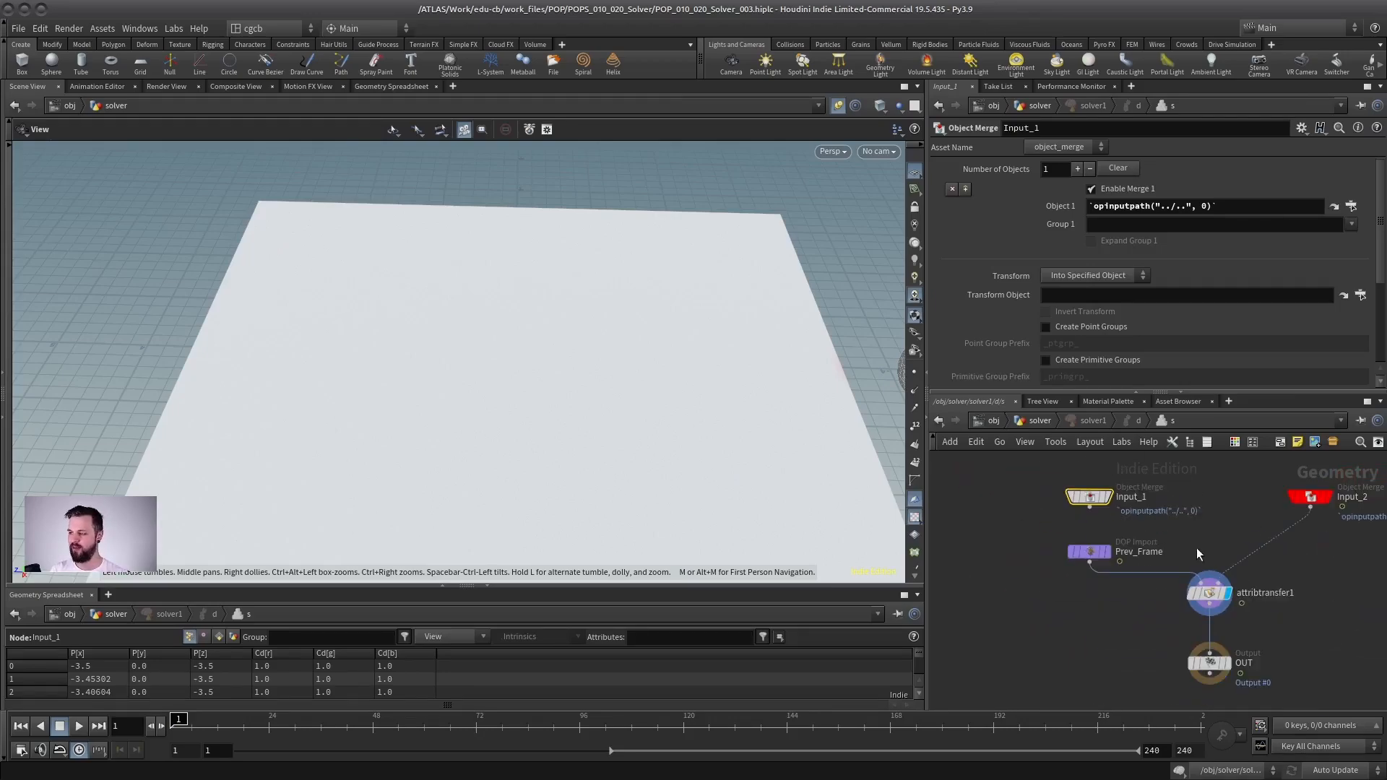
{"action": "middle_click_drag", "start_coordinate": [1217, 538], "coordinate": [1157, 535]}
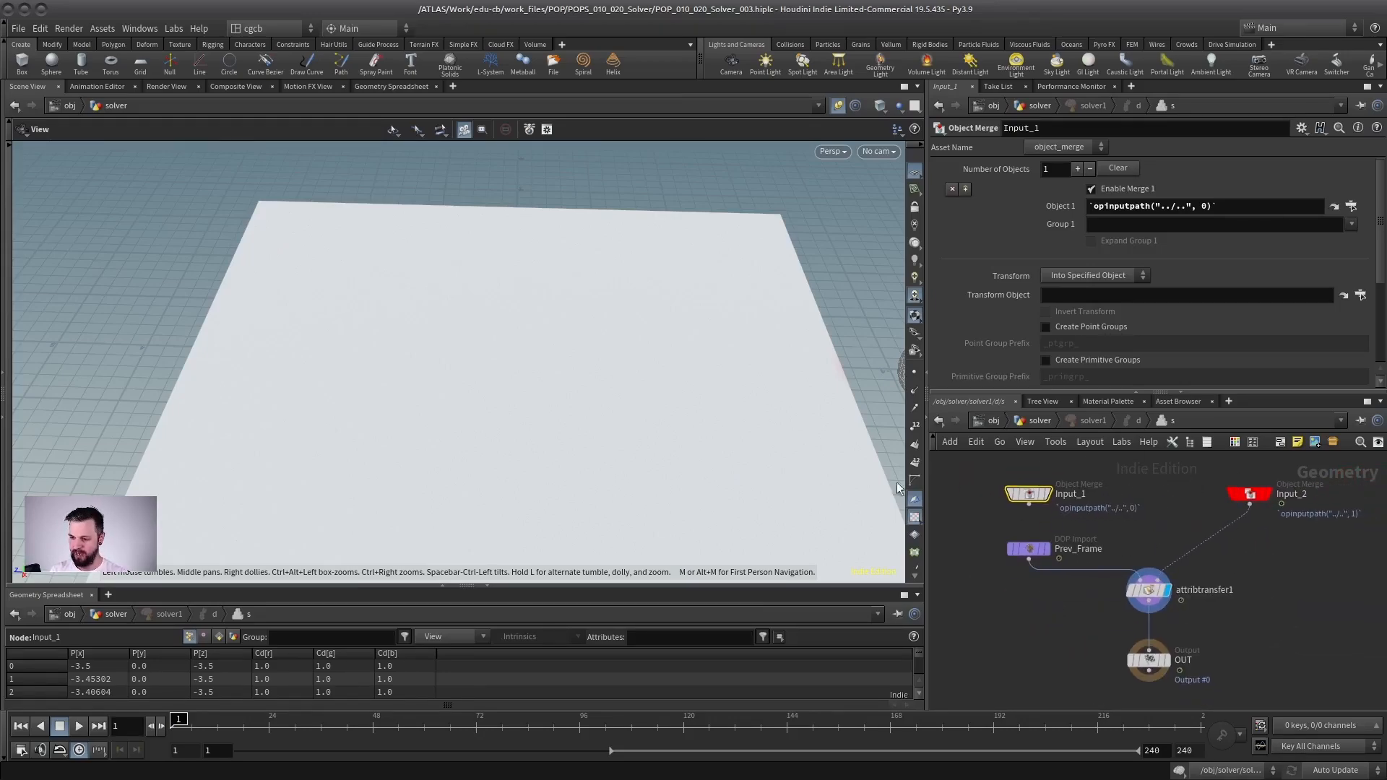
Play the simulation to frame 116 and inspect the red trail across the grid from a lower angle
{"action": "left_click", "coordinate": [79, 726]}
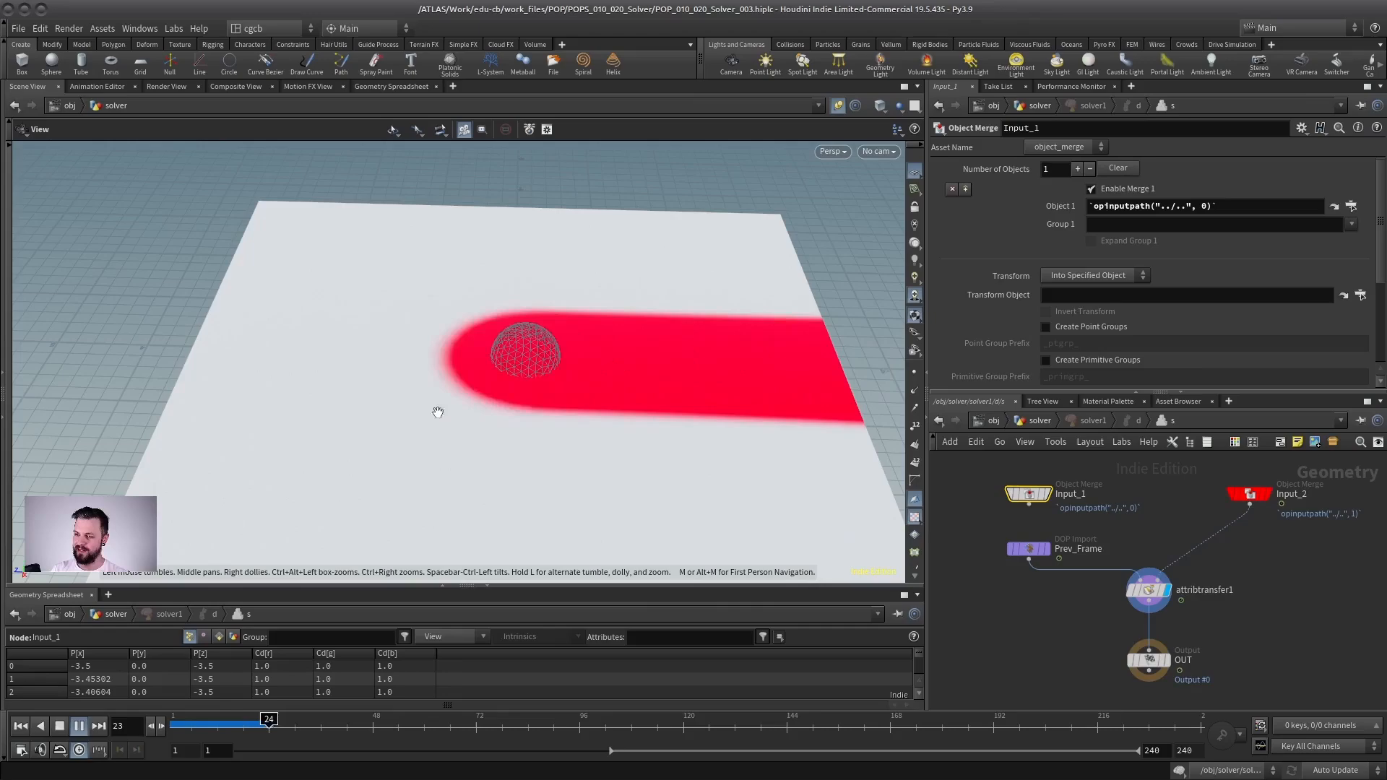
{"action": "left_click_drag", "start_coordinate": [418, 486], "coordinate": [434, 452]}
{"action": "left_click", "coordinate": [78, 726]}
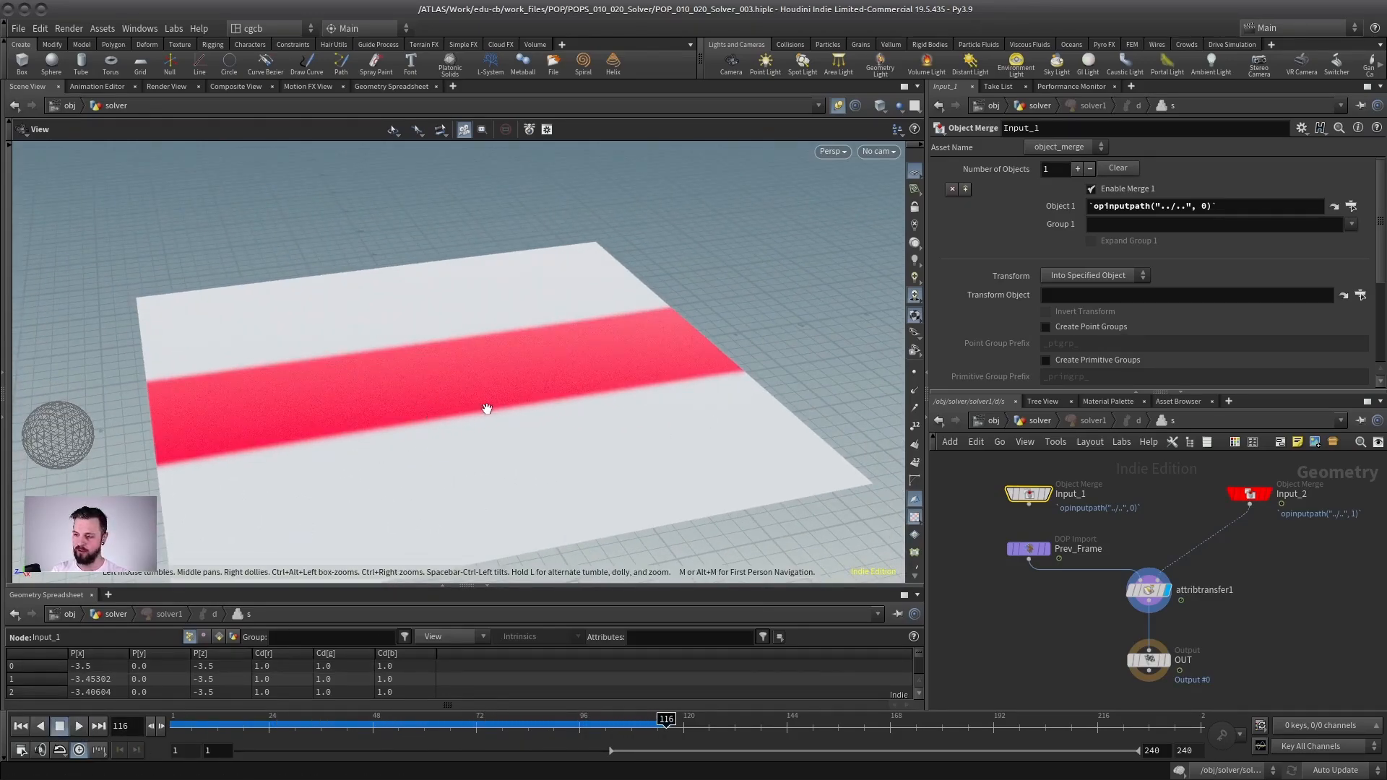
{"action": "mouse_move", "coordinate": [487, 409]}
{"action": "left_mouse_down"}
{"action": "mouse_move", "coordinate": [443, 434]}
{"action": "mouse_move", "coordinate": [495, 411]}
{"action": "left_mouse_up"}
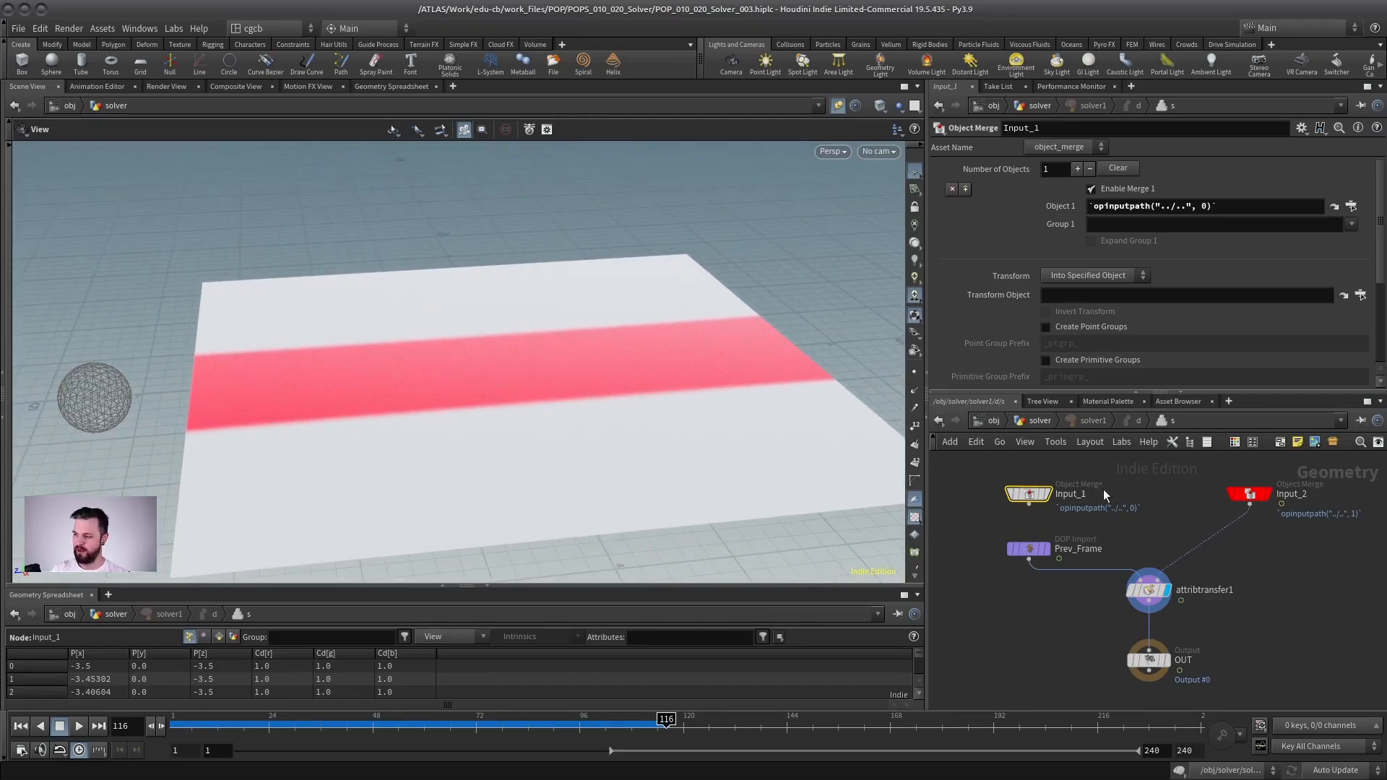
Cut the Prev_Frame wire and feed Input_1 into attribtransfer1 for comparison, and reconnect Prev_Frame to its first input
{"action": "key", "text": "y"}
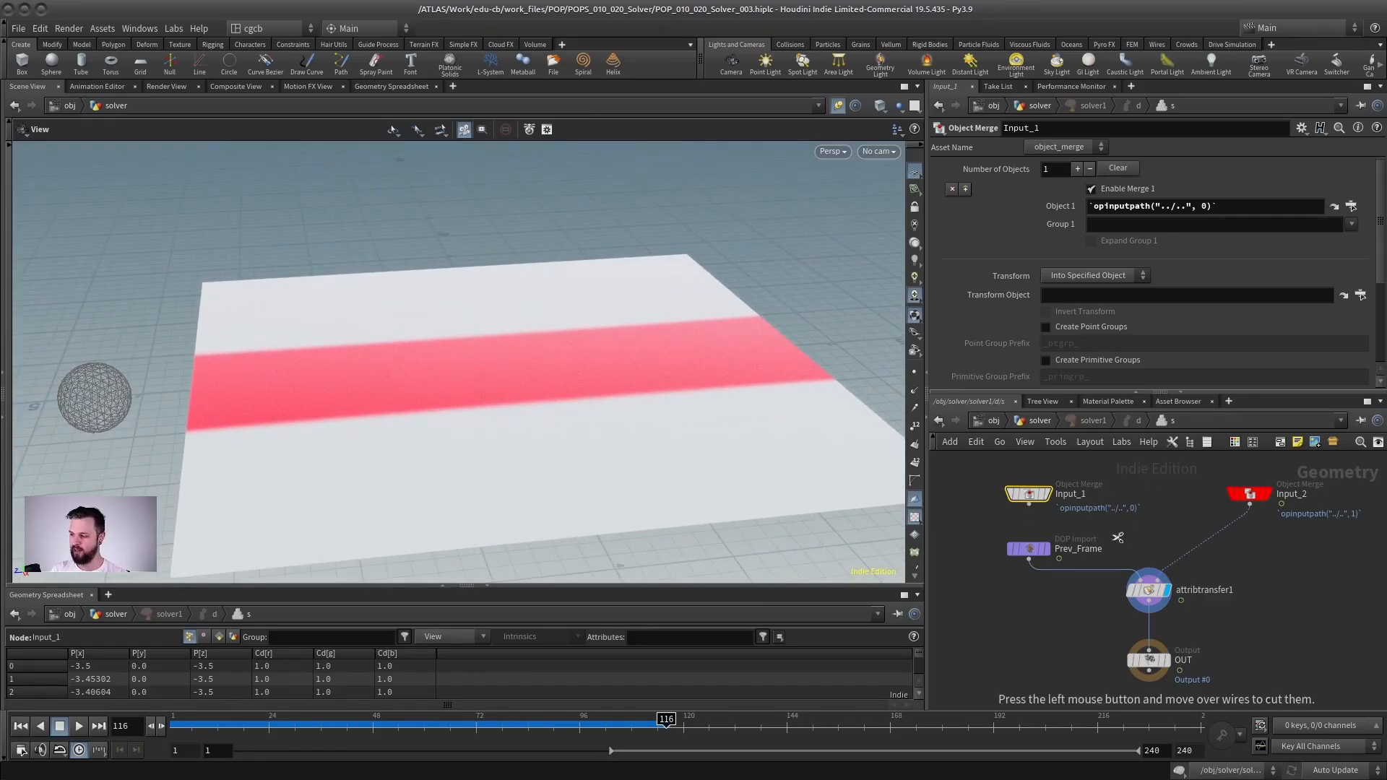
{"action": "left_click_drag", "start_coordinate": [1117, 536], "coordinate": [1081, 586]}
{"action": "left_click_drag", "start_coordinate": [1029, 504], "coordinate": [1139, 580]}
{"action": "left_click", "coordinate": [1028, 558]}
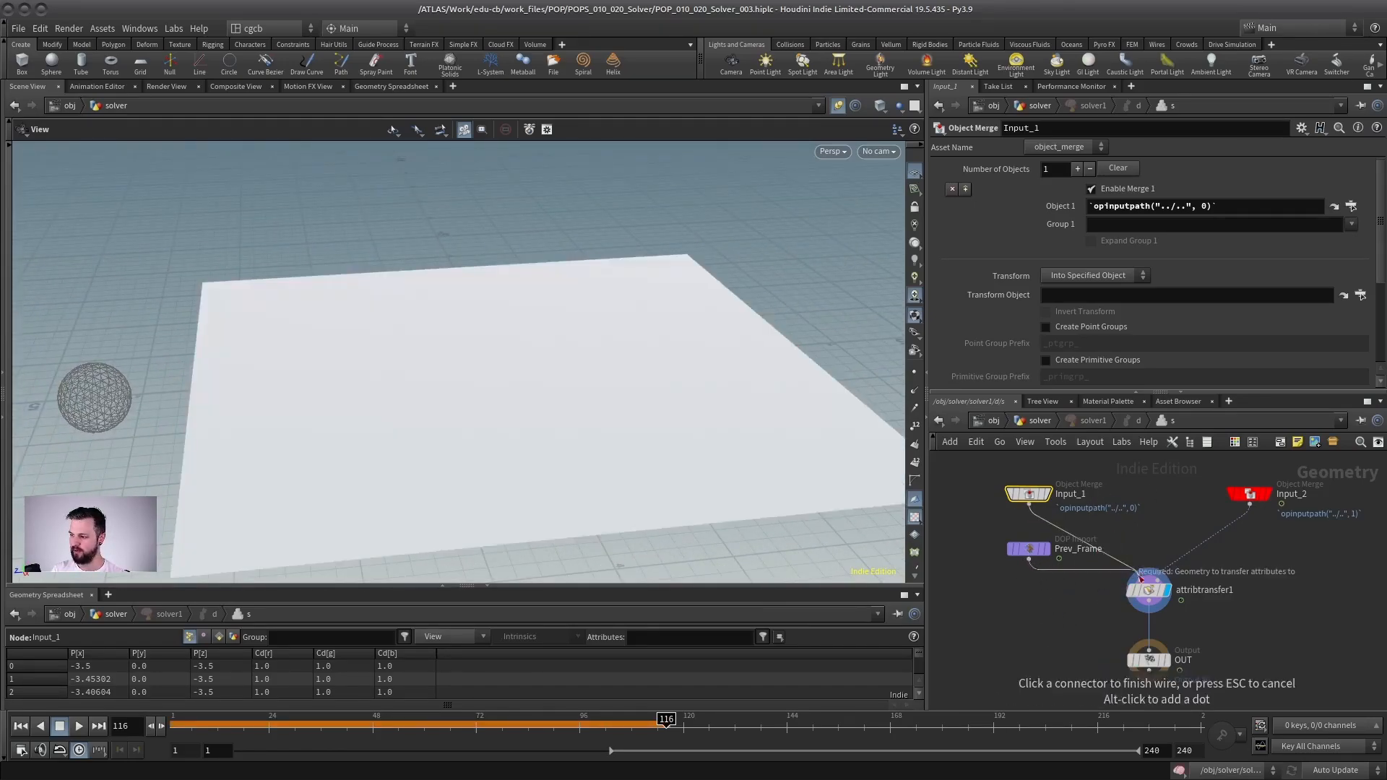
{"action": "left_click", "coordinate": [1147, 572]}
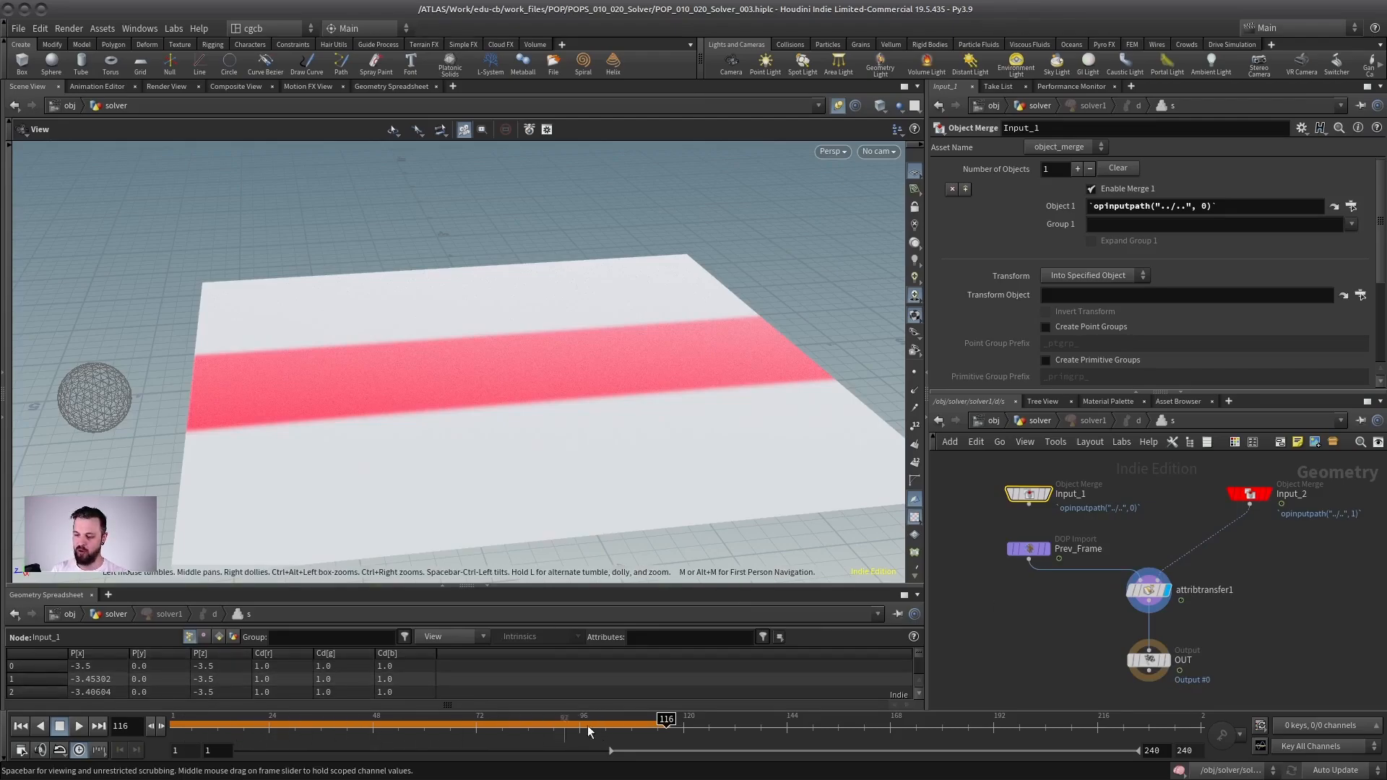
Replay the simulation from frame 1, stop at frame 92, and place solver1 lower beneath the color nodes
{"action": "left_click_drag", "start_coordinate": [458, 405], "coordinate": [464, 458]}
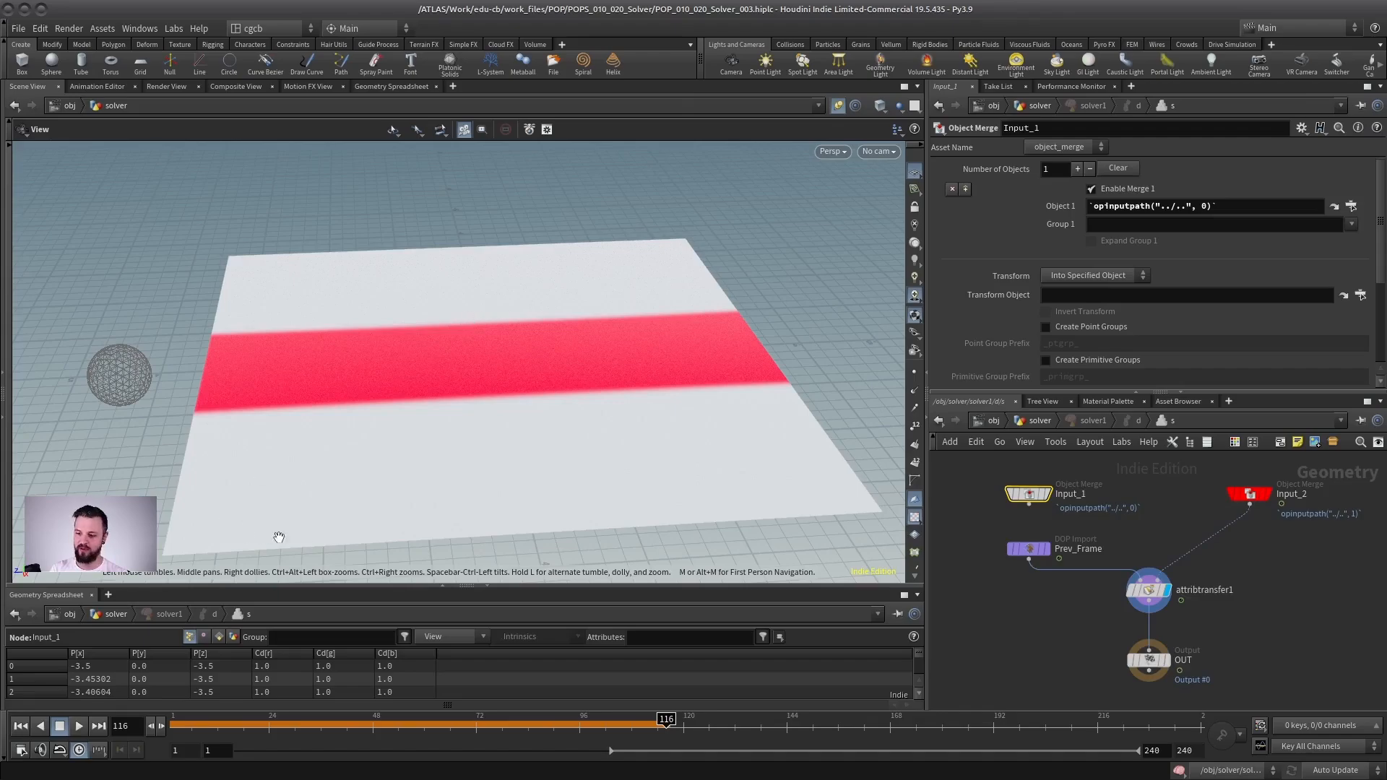
{"action": "left_click", "coordinate": [21, 727]}
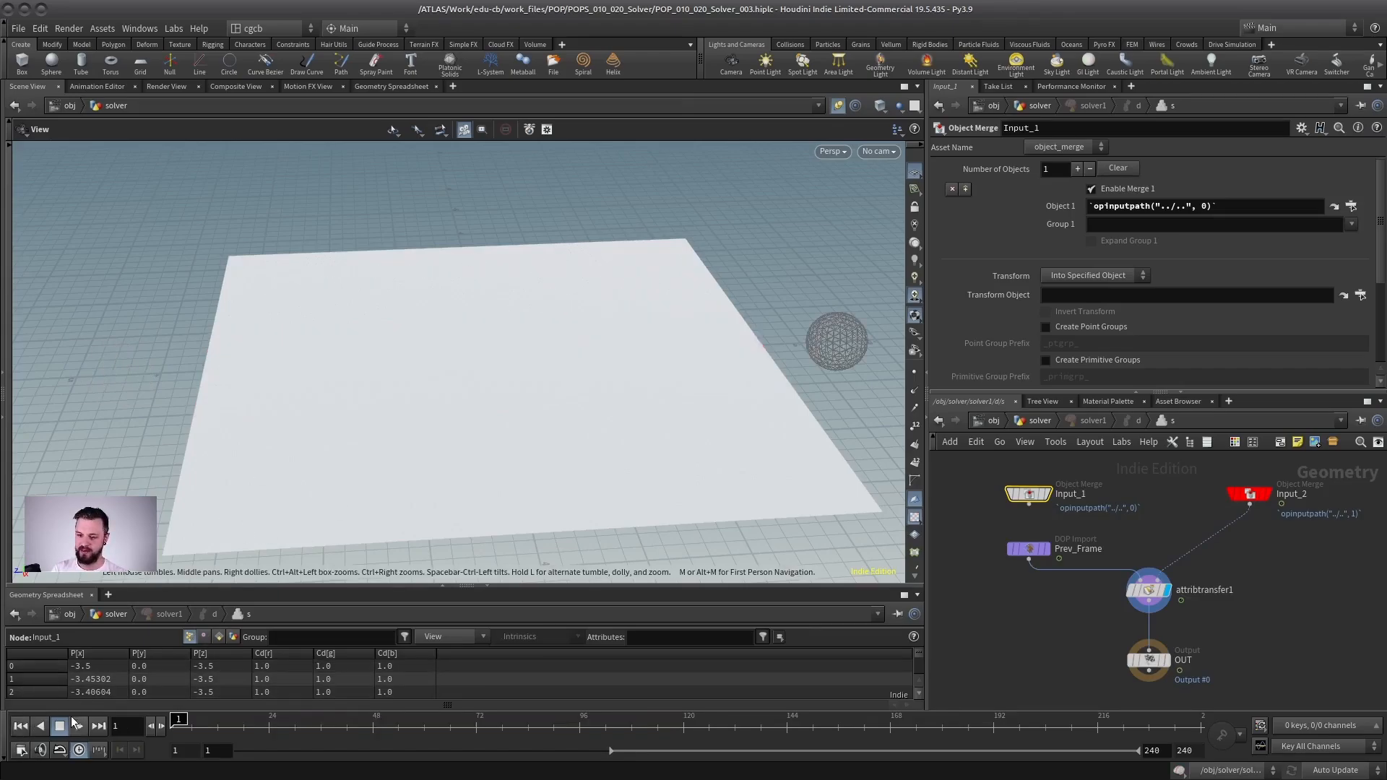
{"action": "left_click", "coordinate": [79, 725]}
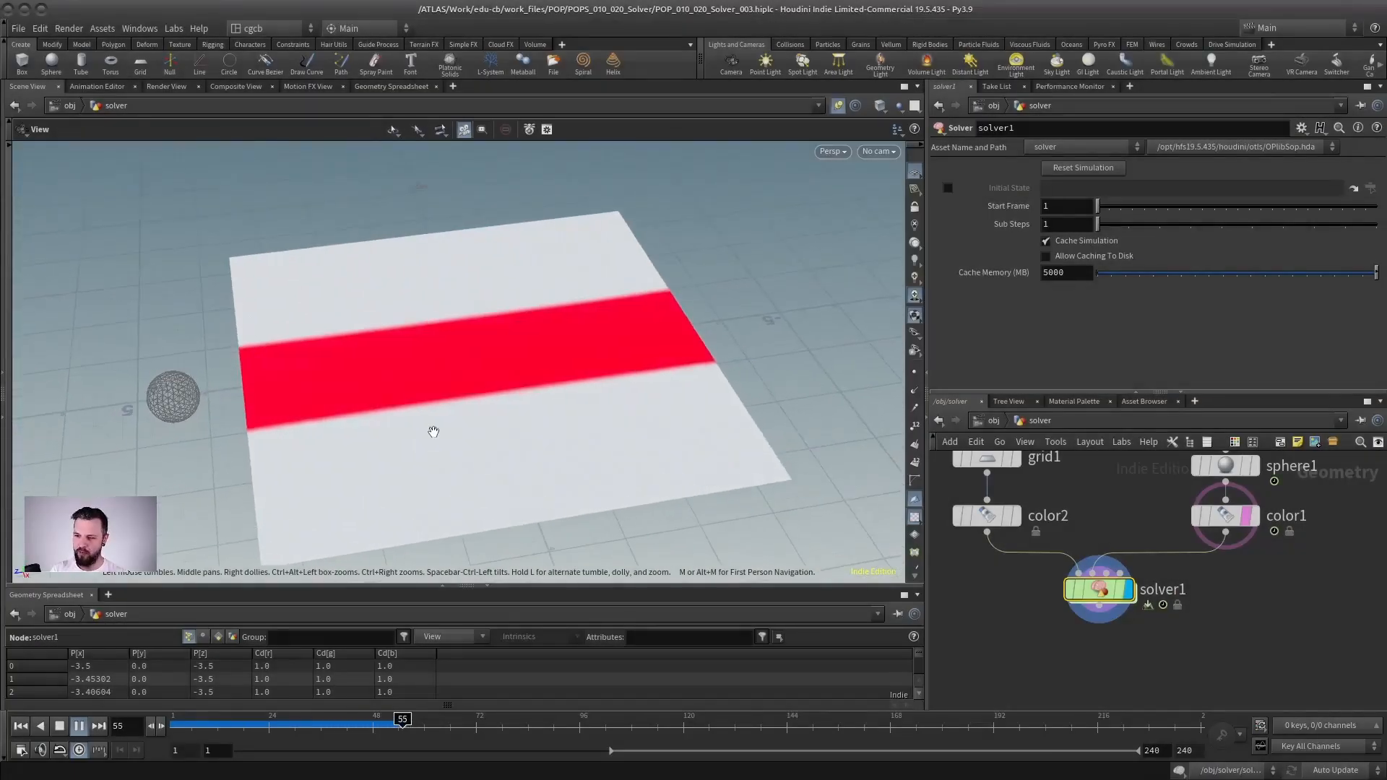
{"action": "left_click", "coordinate": [59, 725]}
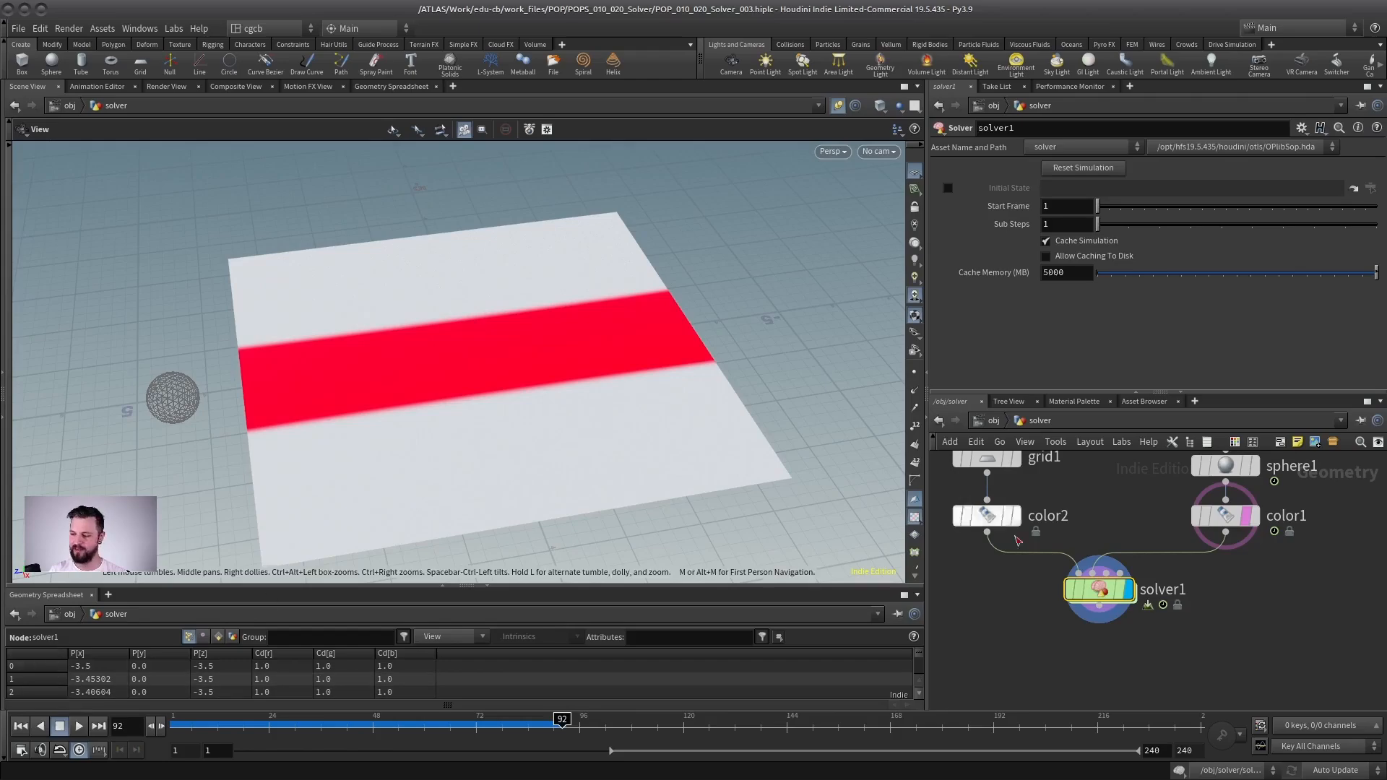
{"action": "left_click_drag", "start_coordinate": [1099, 589], "coordinate": [1113, 642]}
{"action": "key", "text": "h"}
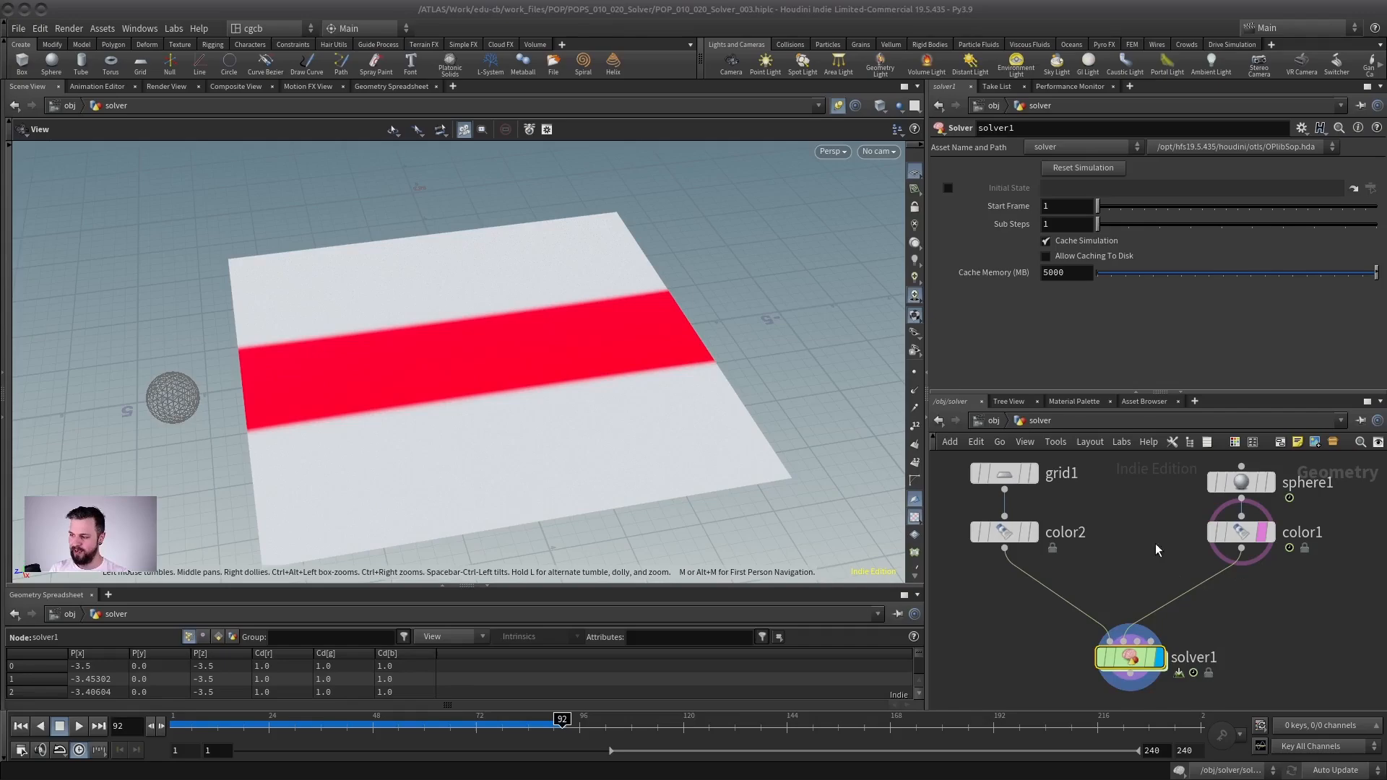
Open the sphere object's network at object level and link the viewport to it so sphere1 is shown
{"action": "key", "text": "u"}
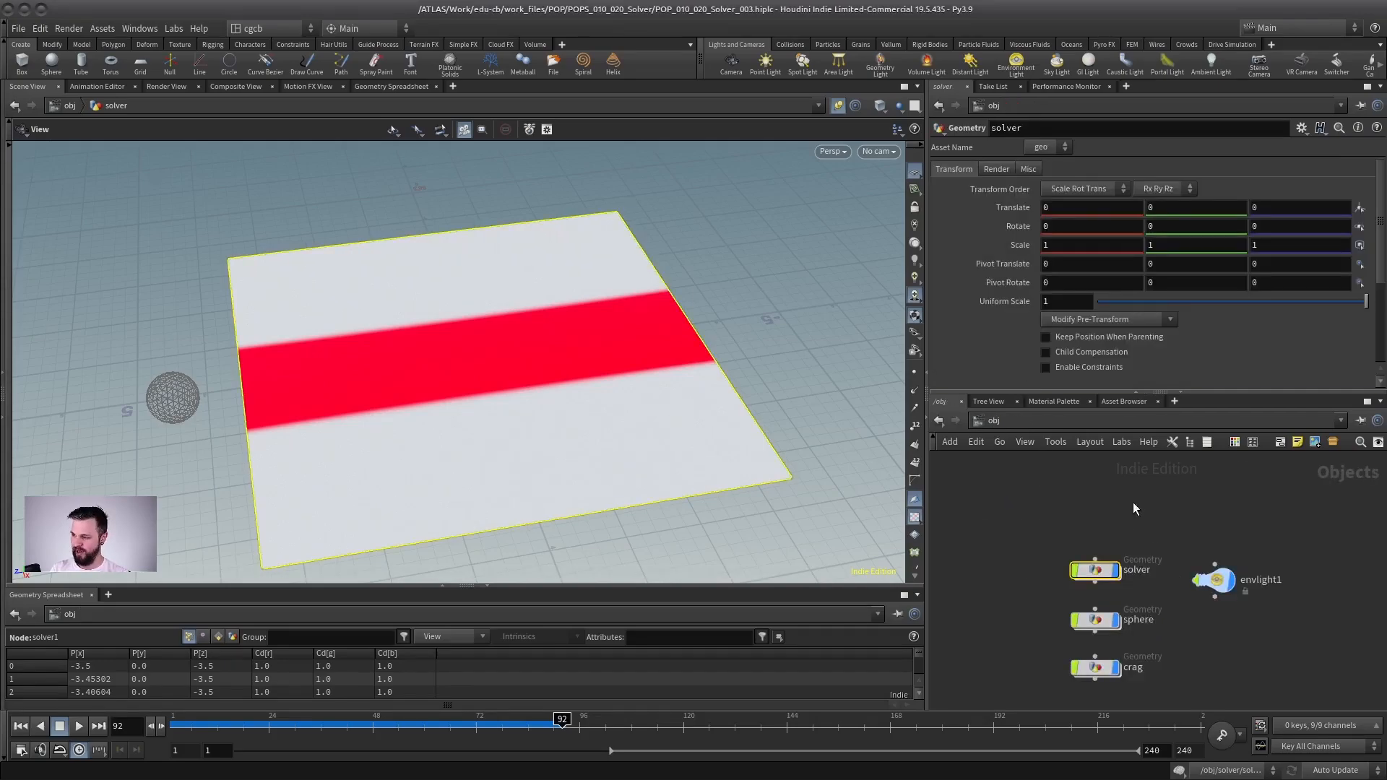
{"action": "double_click", "coordinate": [1098, 621]}
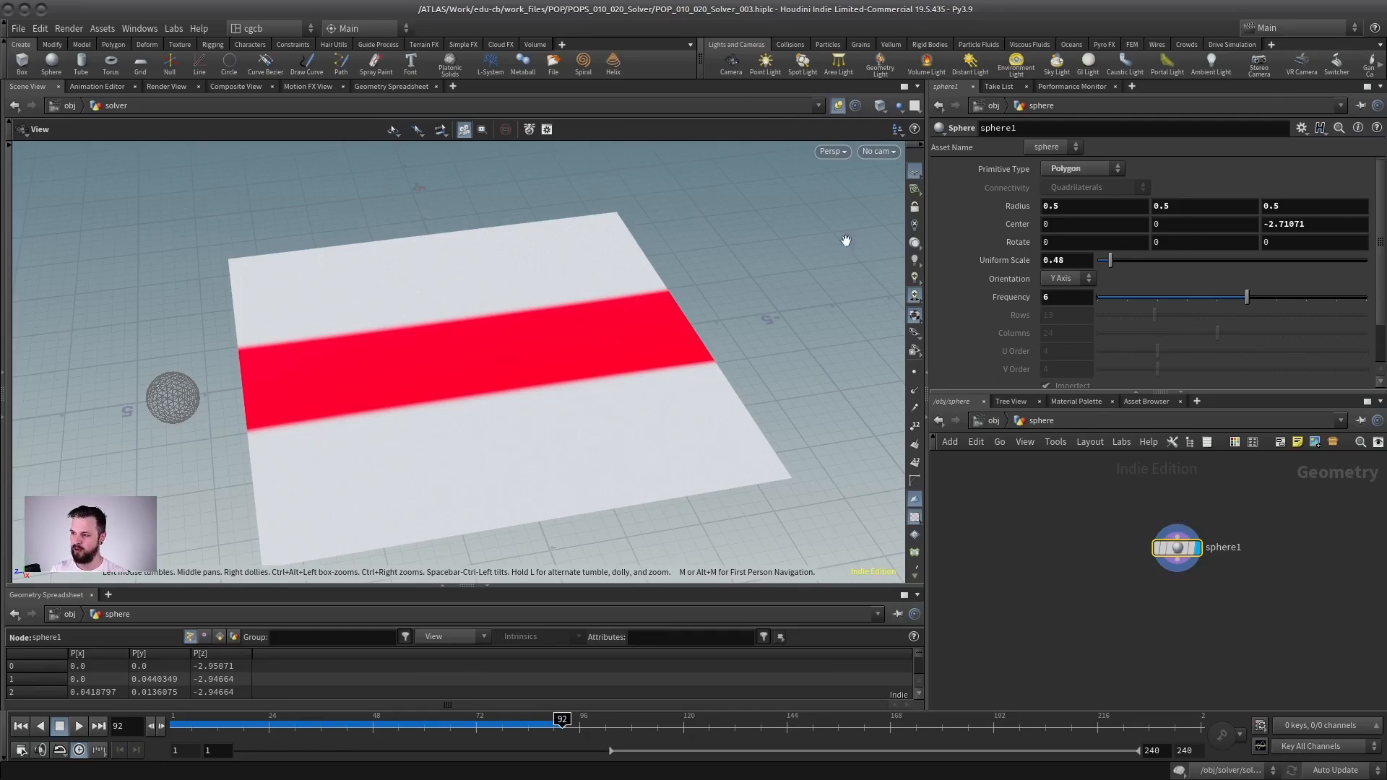
{"action": "left_click", "coordinate": [838, 106]}
{"action": "left_click_drag", "start_coordinate": [473, 359], "coordinate": [653, 347]}
Animate sphere1 with Center keyframes at frame 1 and at frame 92, moving its Z center to 1.72222 at frame 92
{"action": "key", "text": "ctrl+Up"}
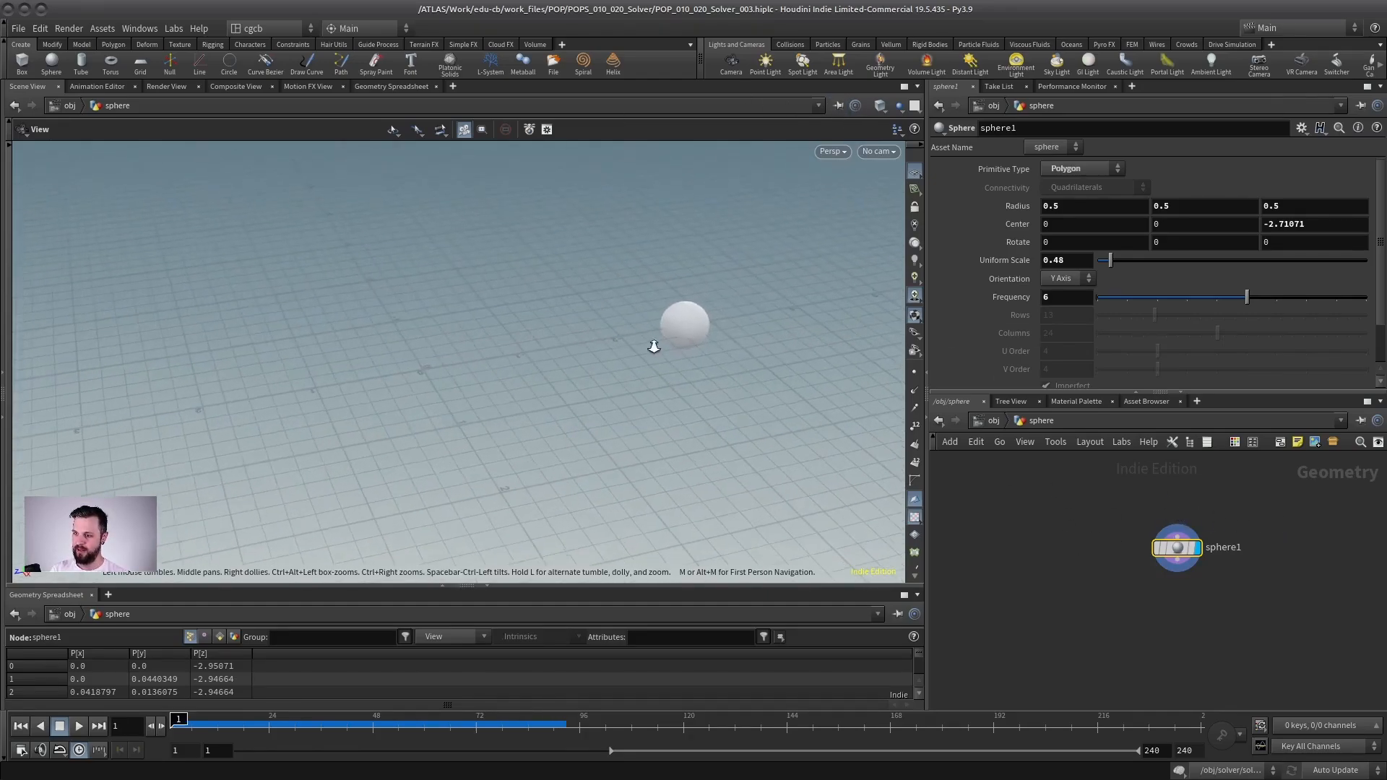
{"action": "left_click", "coordinate": [1016, 225], "text": "alt"}
{"action": "left_click_drag", "start_coordinate": [502, 723], "coordinate": [562, 722]}
{"action": "key", "text": "Return"}
{"action": "left_click_drag", "start_coordinate": [655, 348], "coordinate": [157, 428]}
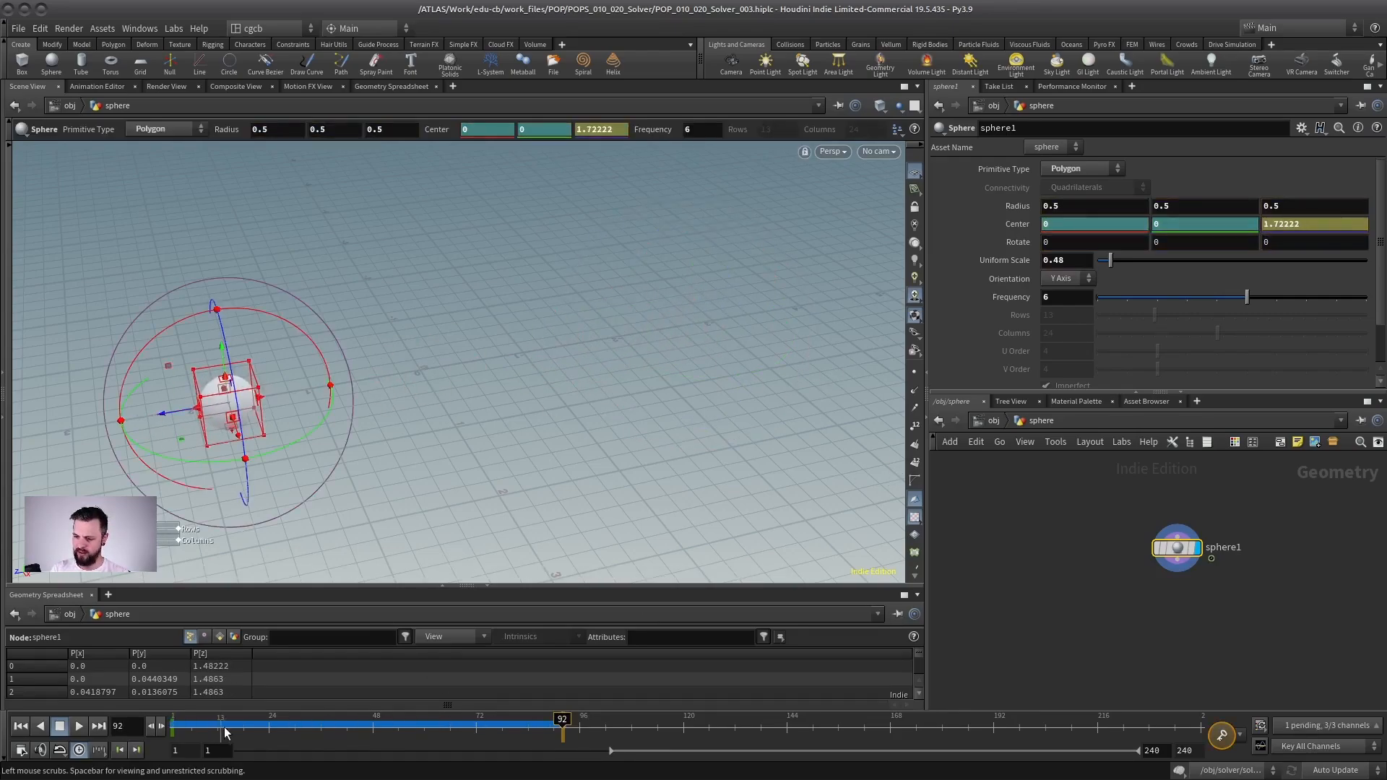
{"action": "left_click", "coordinate": [1016, 223], "text": "alt"}
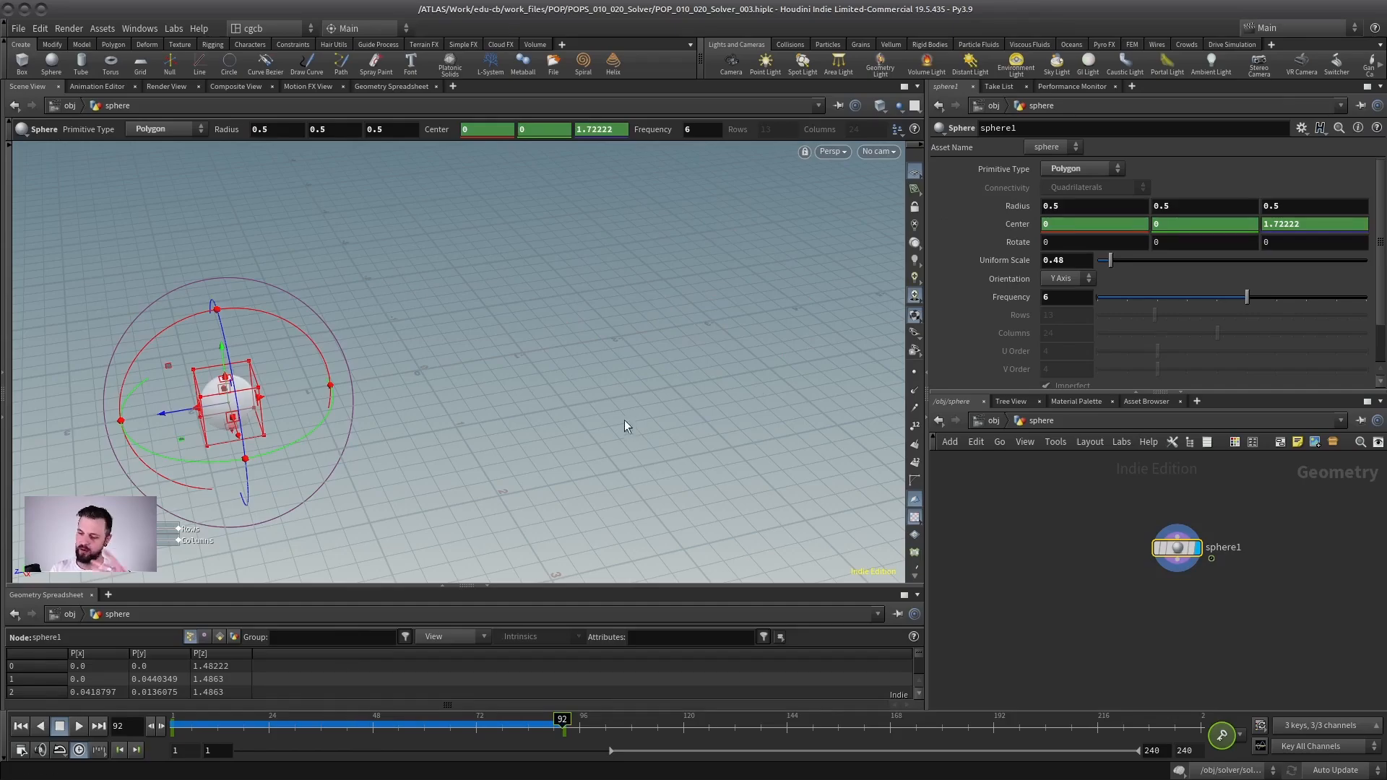
Rewind to frame 1, scrub the keyframed sphere's animation, and reposition sphere1 in the network
{"action": "left_click", "coordinate": [20, 726]}
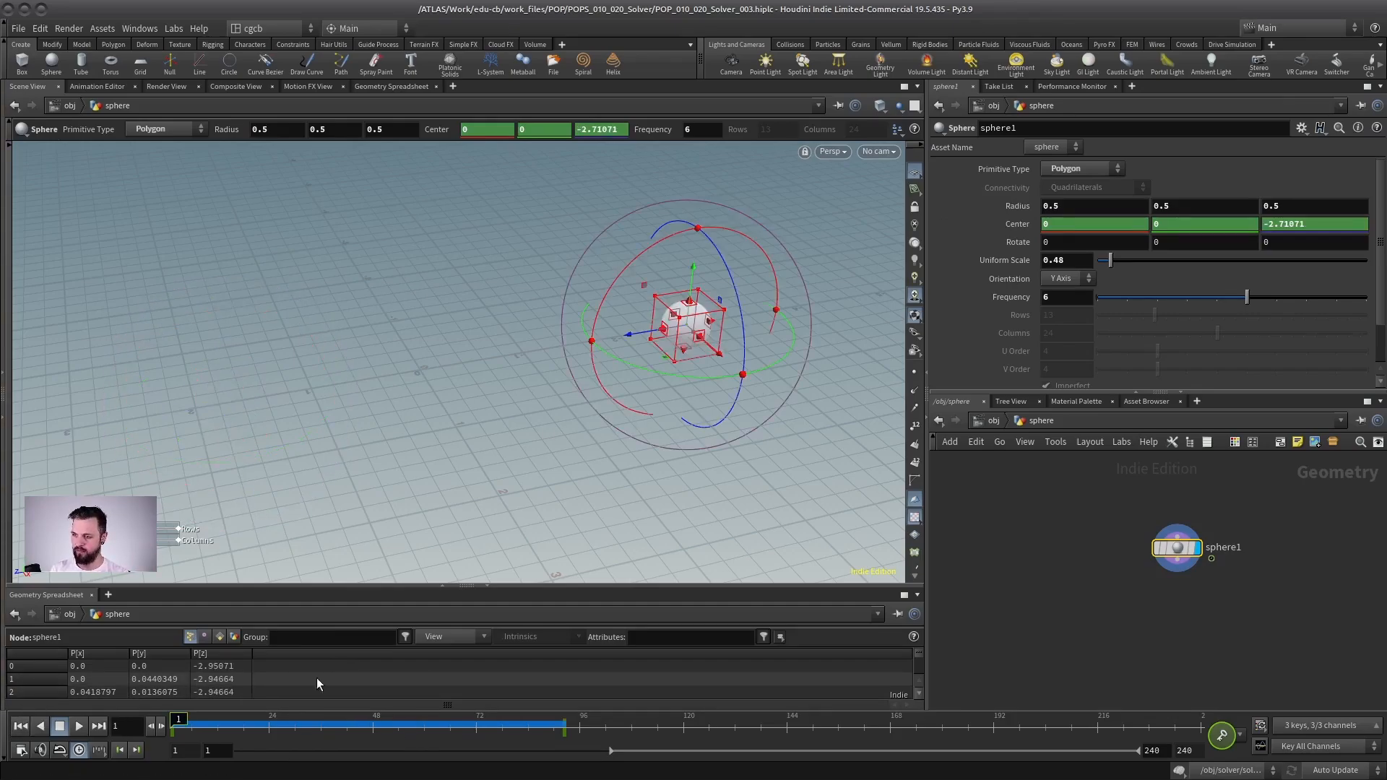
{"action": "mouse_move", "coordinate": [186, 728]}
{"action": "left_mouse_down"}
{"action": "mouse_move", "coordinate": [549, 728]}
{"action": "mouse_move", "coordinate": [178, 728]}
{"action": "left_mouse_up"}
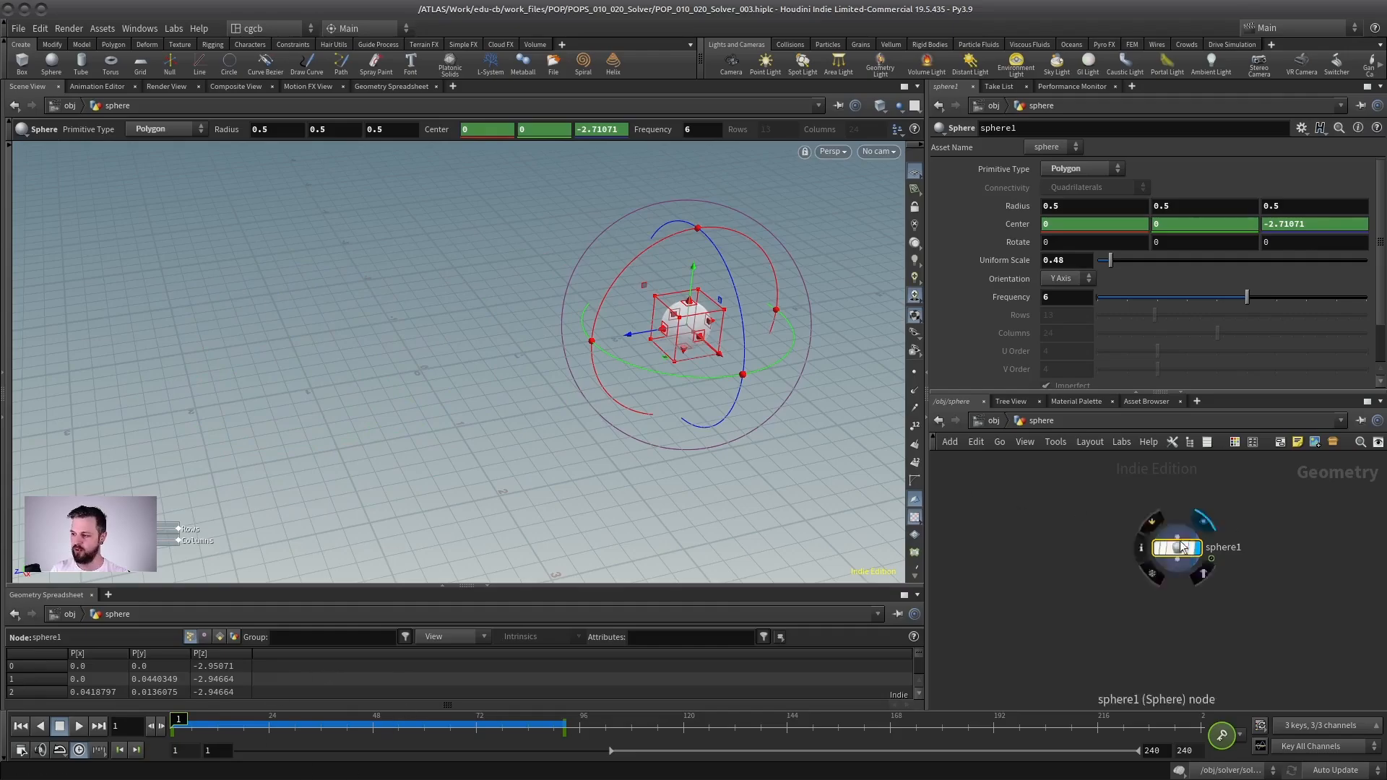
{"action": "left_click_drag", "start_coordinate": [1177, 549], "coordinate": [1152, 529]}
{"action": "left_click", "coordinate": [1066, 577]}
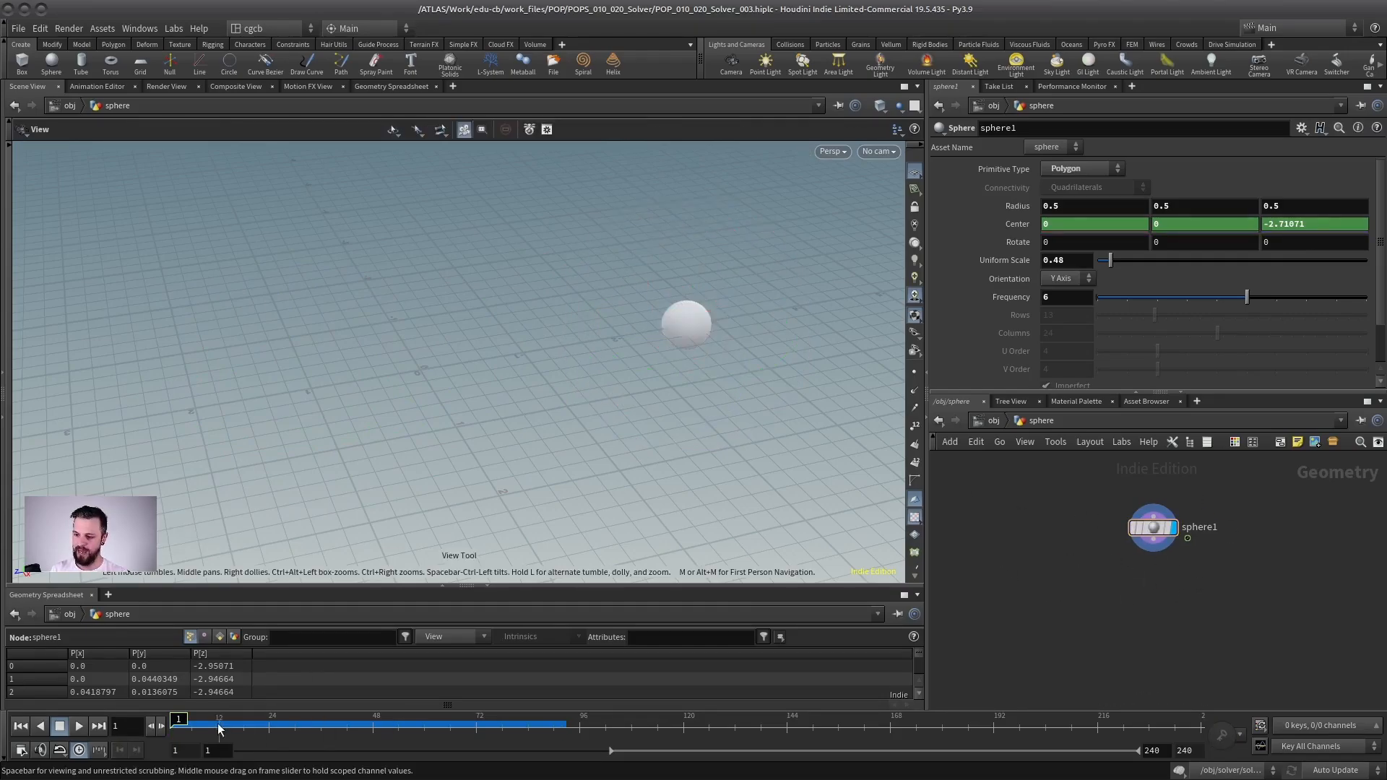
{"action": "mouse_move", "coordinate": [179, 728]}
{"action": "left_mouse_down"}
{"action": "mouse_move", "coordinate": [541, 728]}
{"action": "mouse_move", "coordinate": [178, 728]}
{"action": "left_mouse_up"}
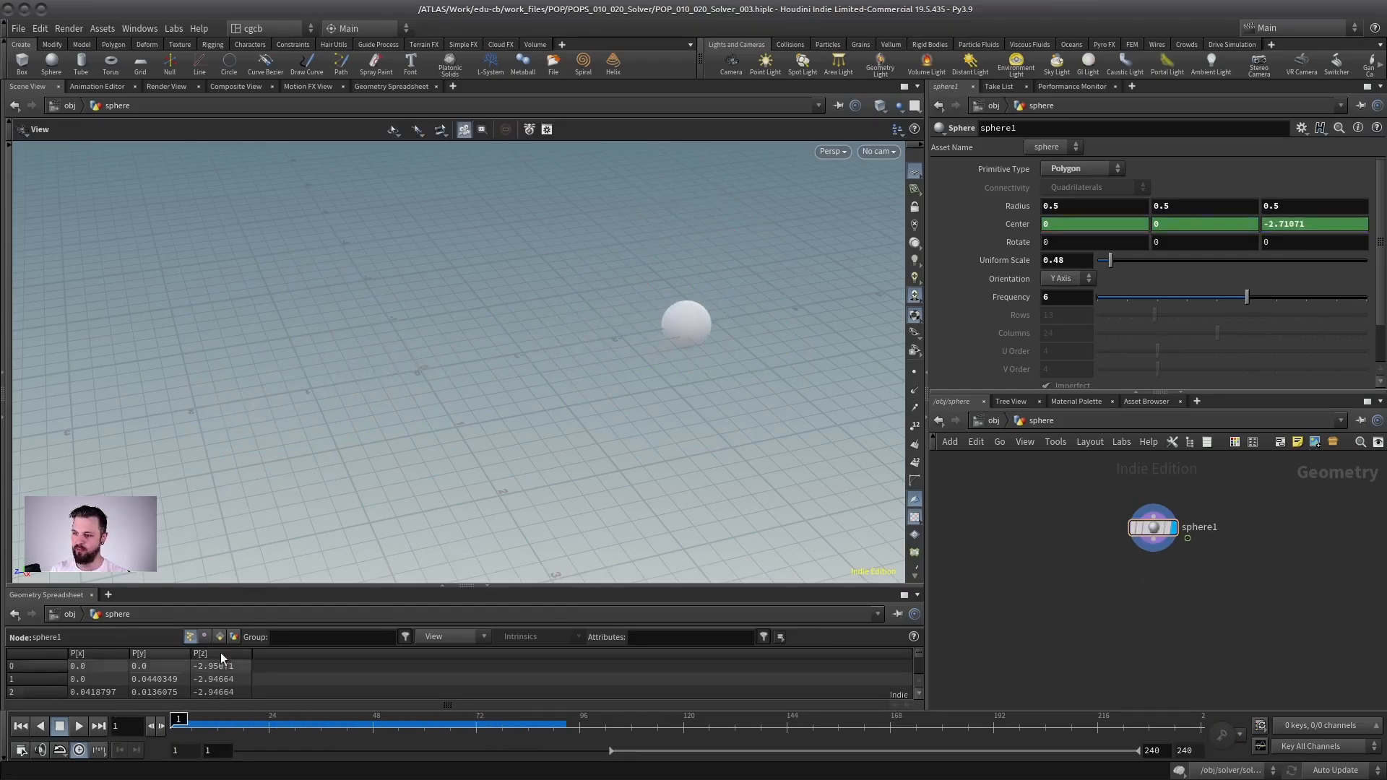
Add a Solver node below sphere1, wire sphere1 into its first input, and display the solver
{"action": "left_click_drag", "start_coordinate": [1153, 527], "coordinate": [1070, 520]}
{"action": "key", "text": "Tab"}
{"action": "type", "text": "sol"}
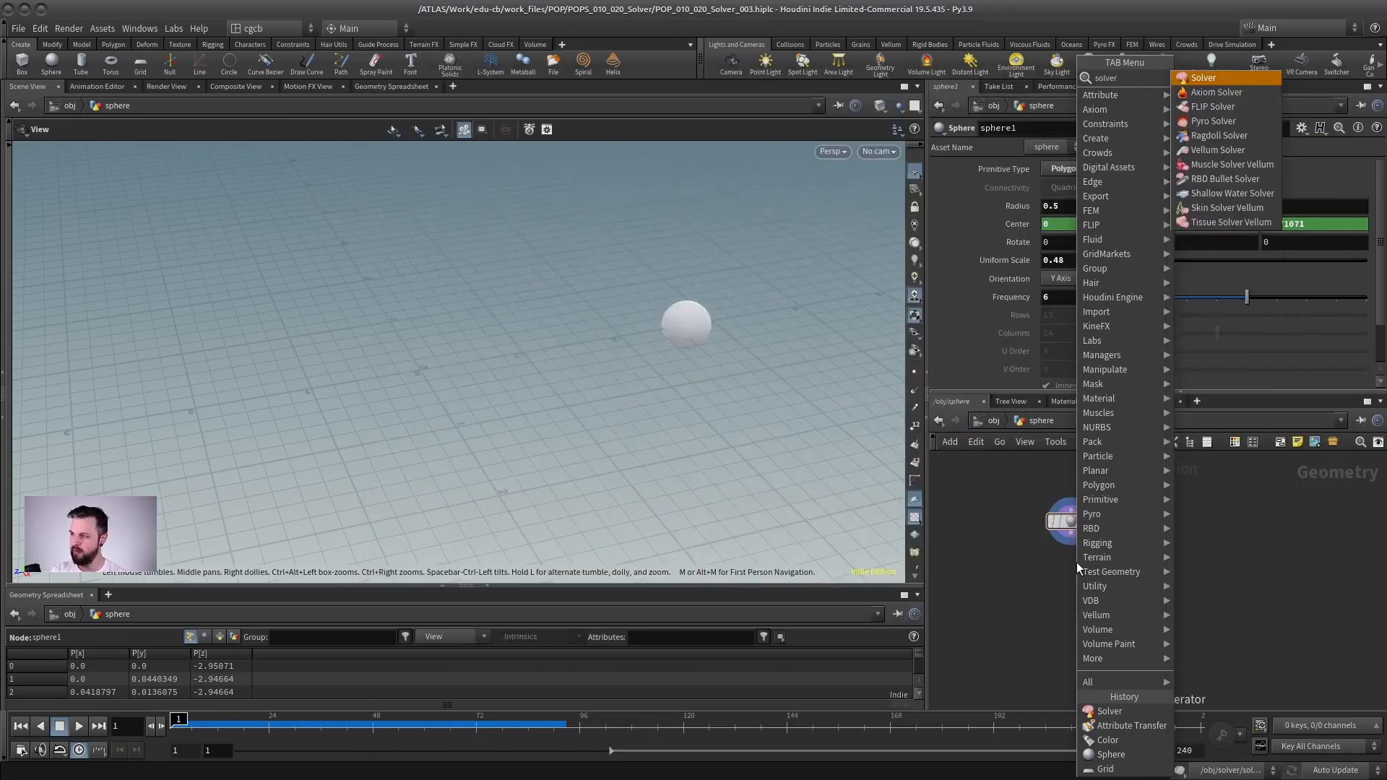
{"action": "key", "text": "Return"}
{"action": "left_click", "coordinate": [1092, 629]}
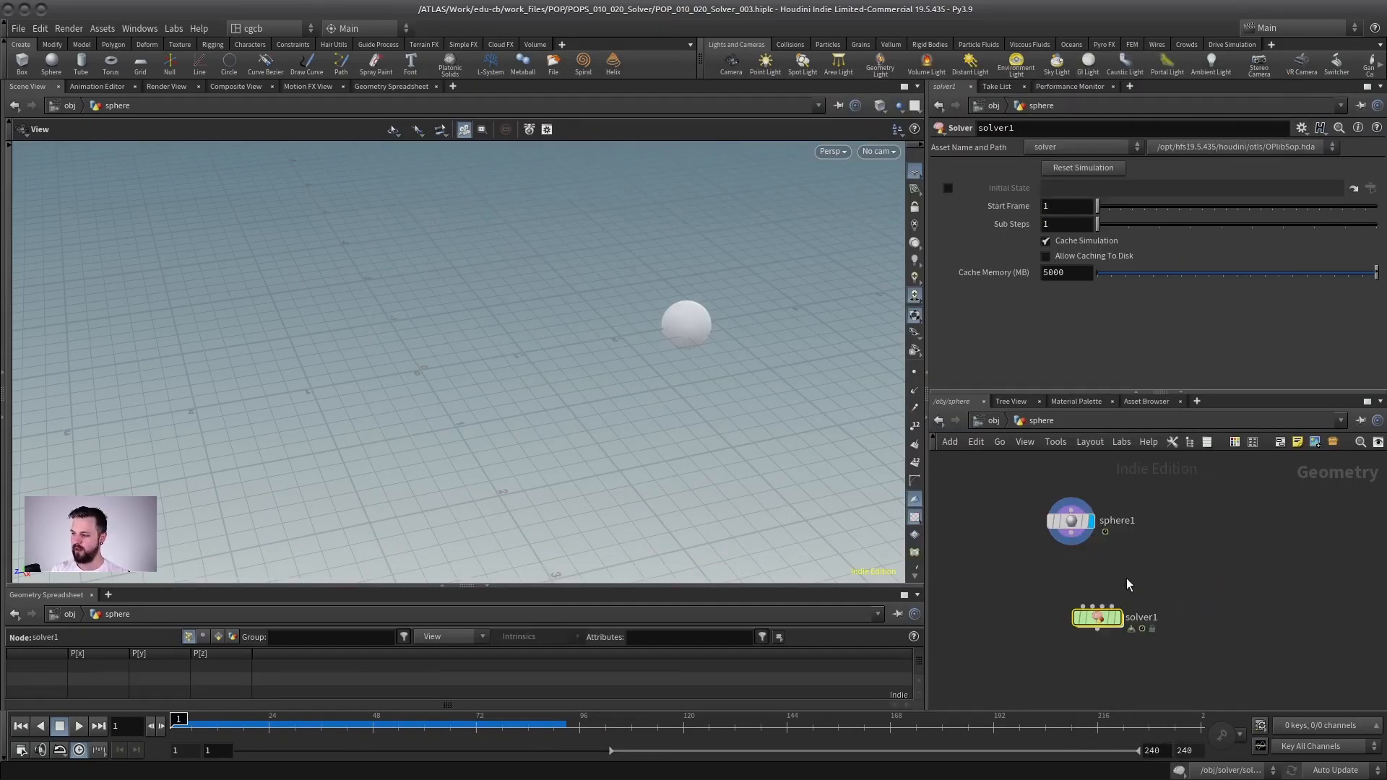
{"action": "left_click_drag", "start_coordinate": [1077, 515], "coordinate": [1073, 616]}
{"action": "scroll", "coordinate": [1120, 549], "scroll_direction": "down", "scroll_amount": 2}
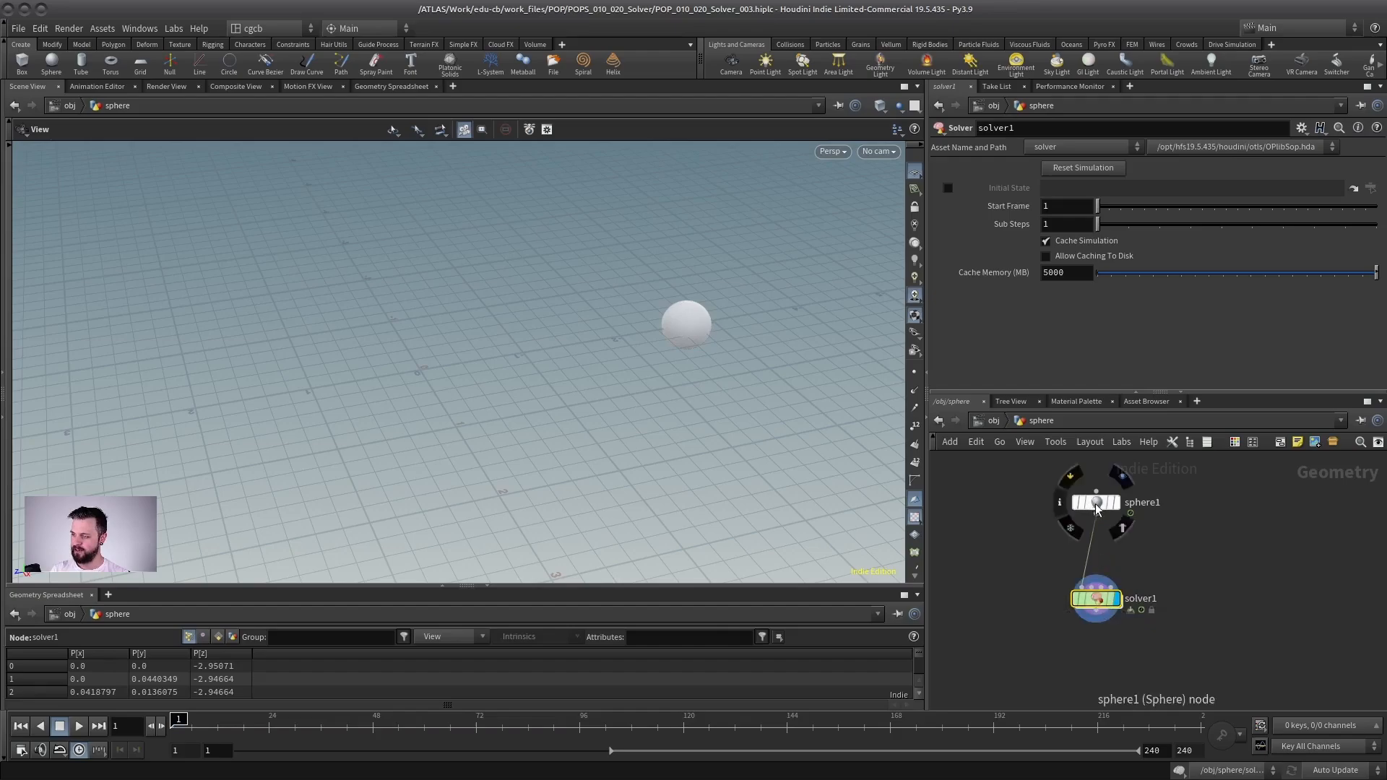
{"action": "left_click_drag", "start_coordinate": [1096, 503], "coordinate": [1023, 508]}
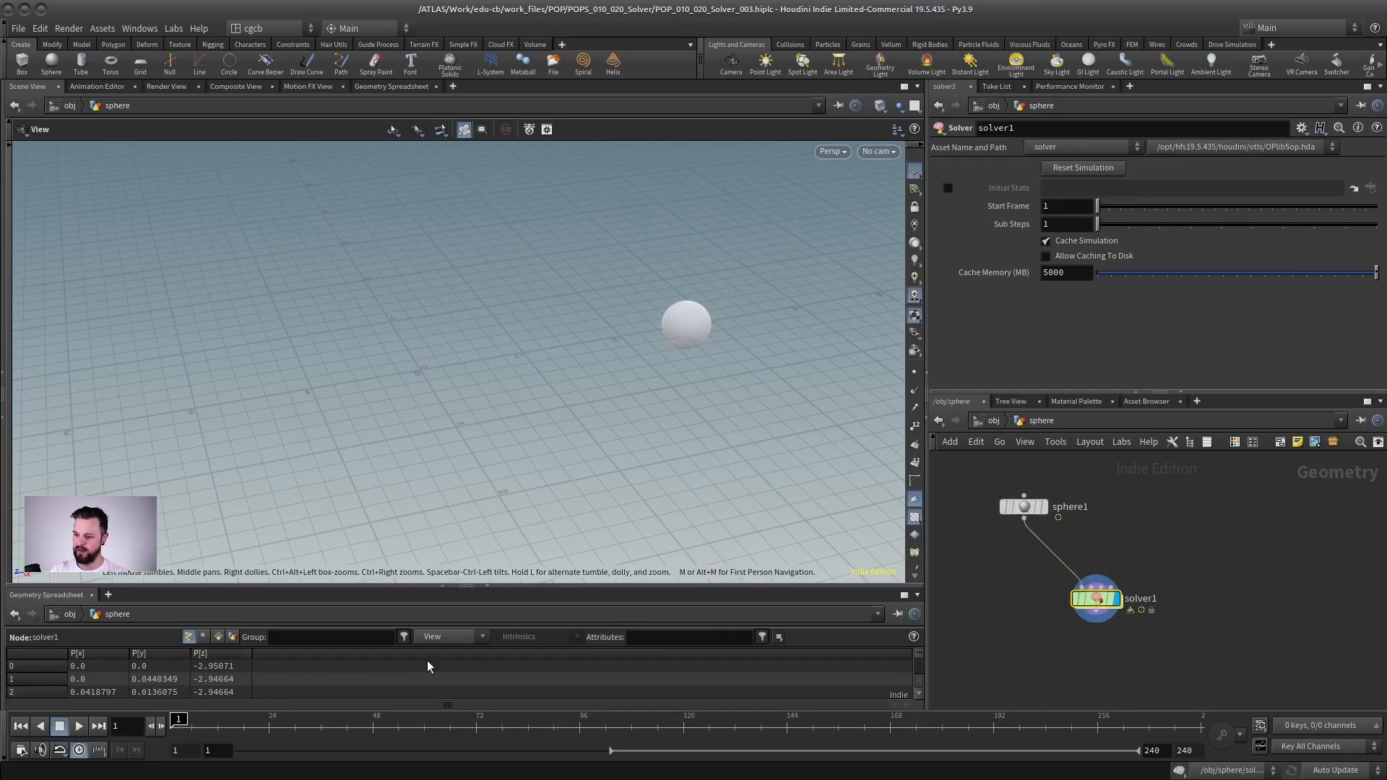
Open solver1's inner network and place Prev_Frame lower, nearer to the OUT node
{"action": "double_click", "coordinate": [1095, 599]}
{"action": "left_click_drag", "start_coordinate": [1000, 578], "coordinate": [1103, 632]}
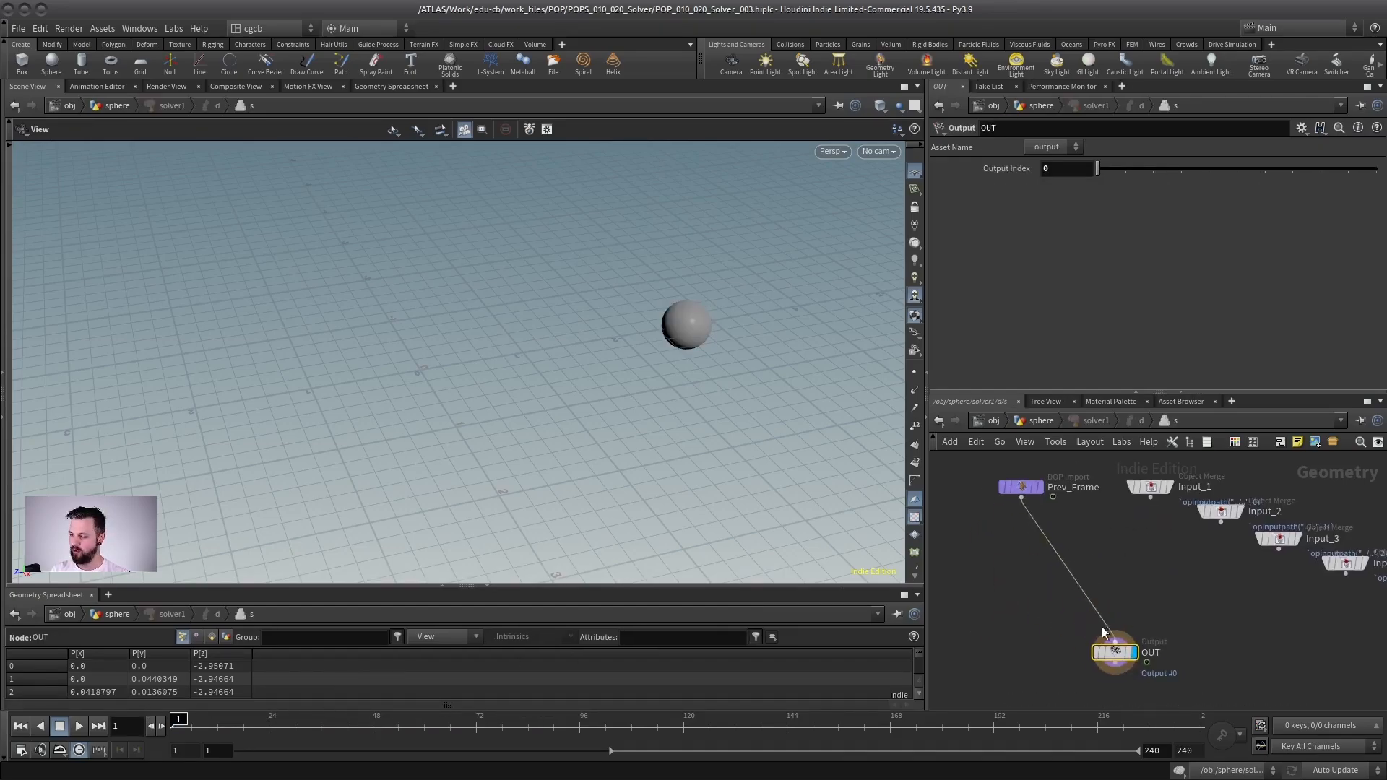
{"action": "scroll", "coordinate": [1085, 559], "scroll_direction": "up", "scroll_amount": 1}
{"action": "left_click_drag", "start_coordinate": [1012, 478], "coordinate": [1000, 550]}
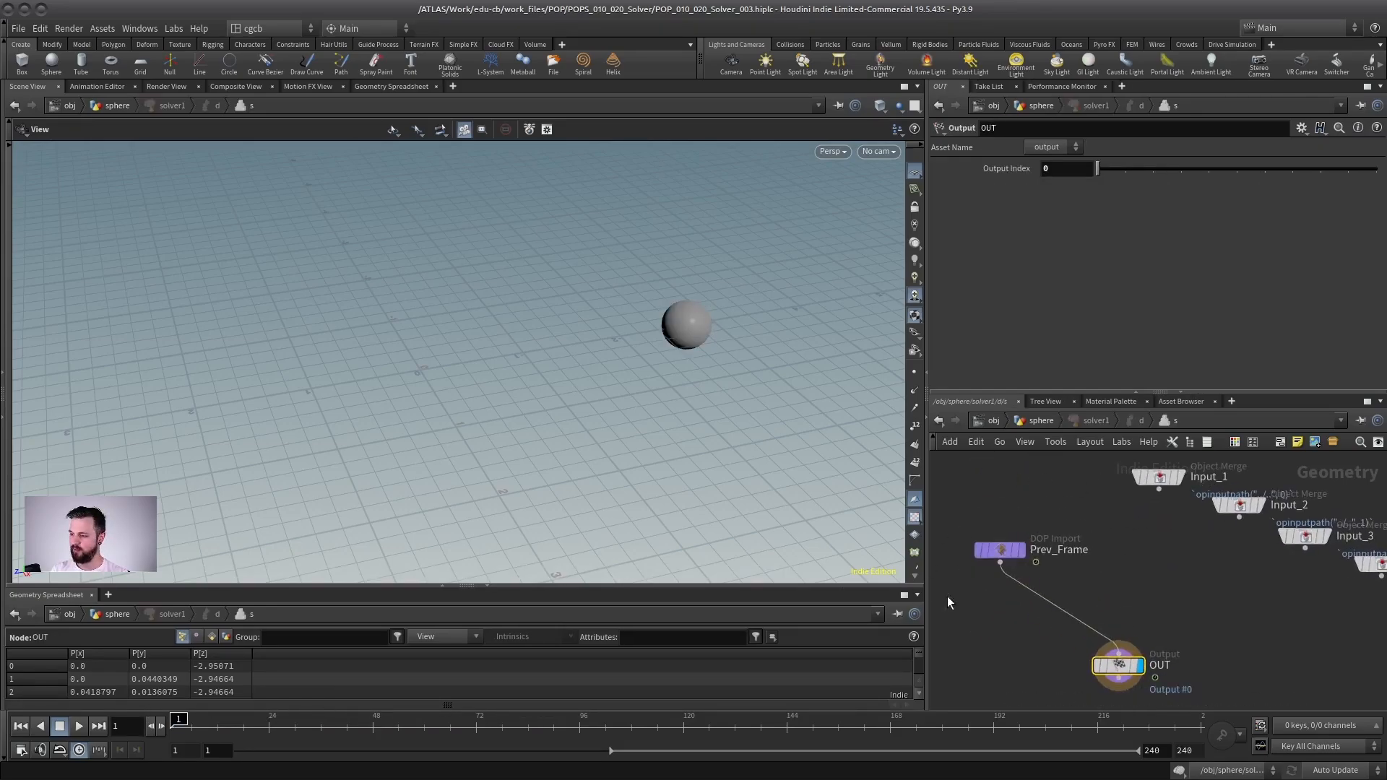
Play the simulation from the sphere network, stop at frame 83, and compare the sphere1 output with solver1's
{"action": "left_click", "coordinate": [1054, 424]}
{"action": "key", "text": "Up"}
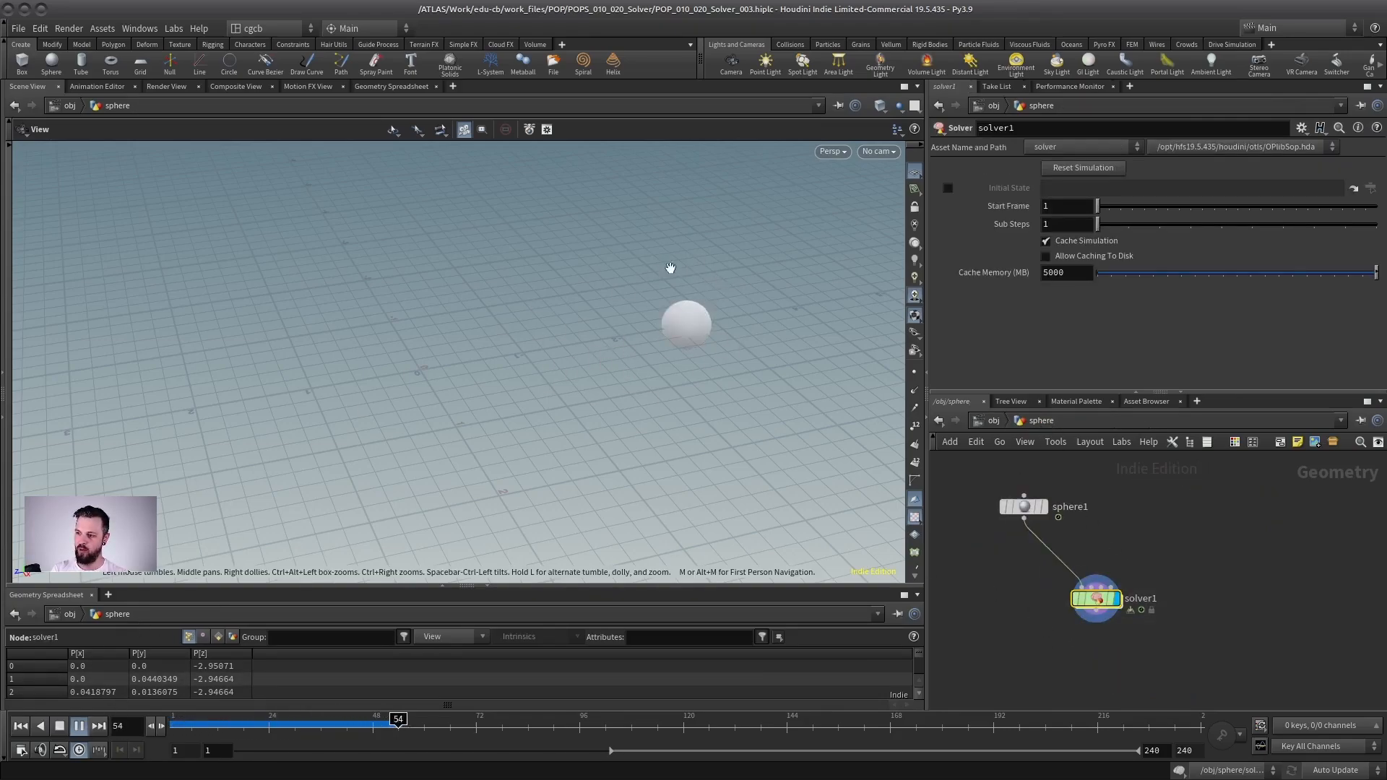
{"action": "key", "text": "Up"}
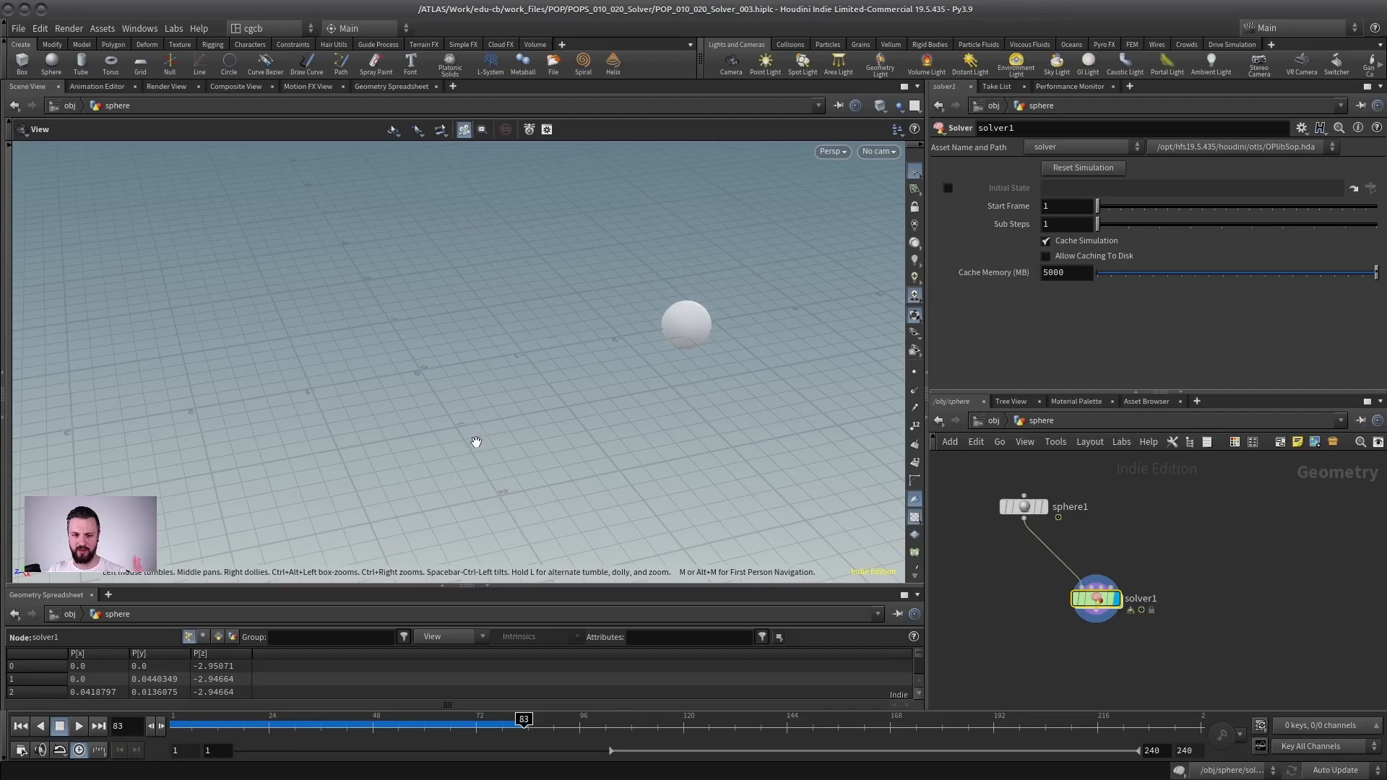
{"action": "left_click", "coordinate": [1034, 506]}
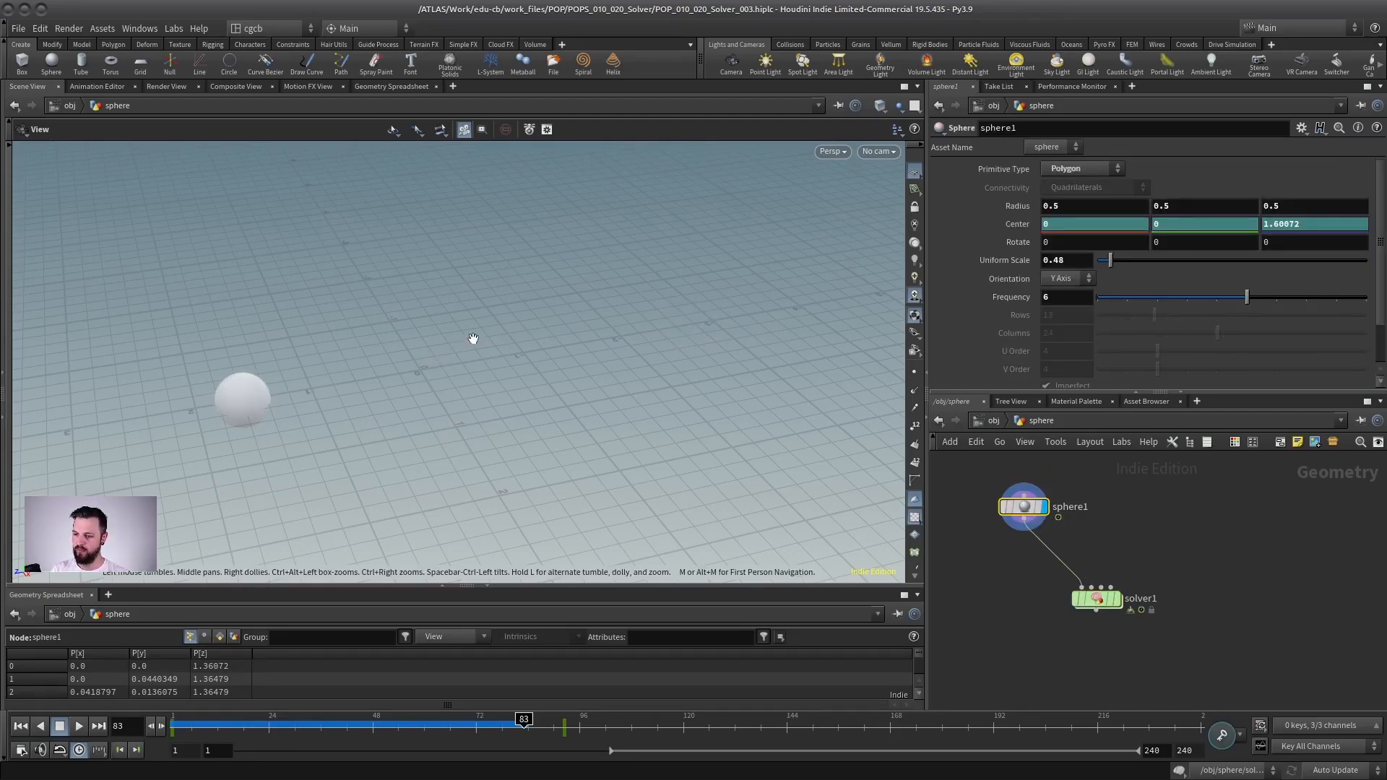
{"action": "left_click", "coordinate": [1092, 598]}
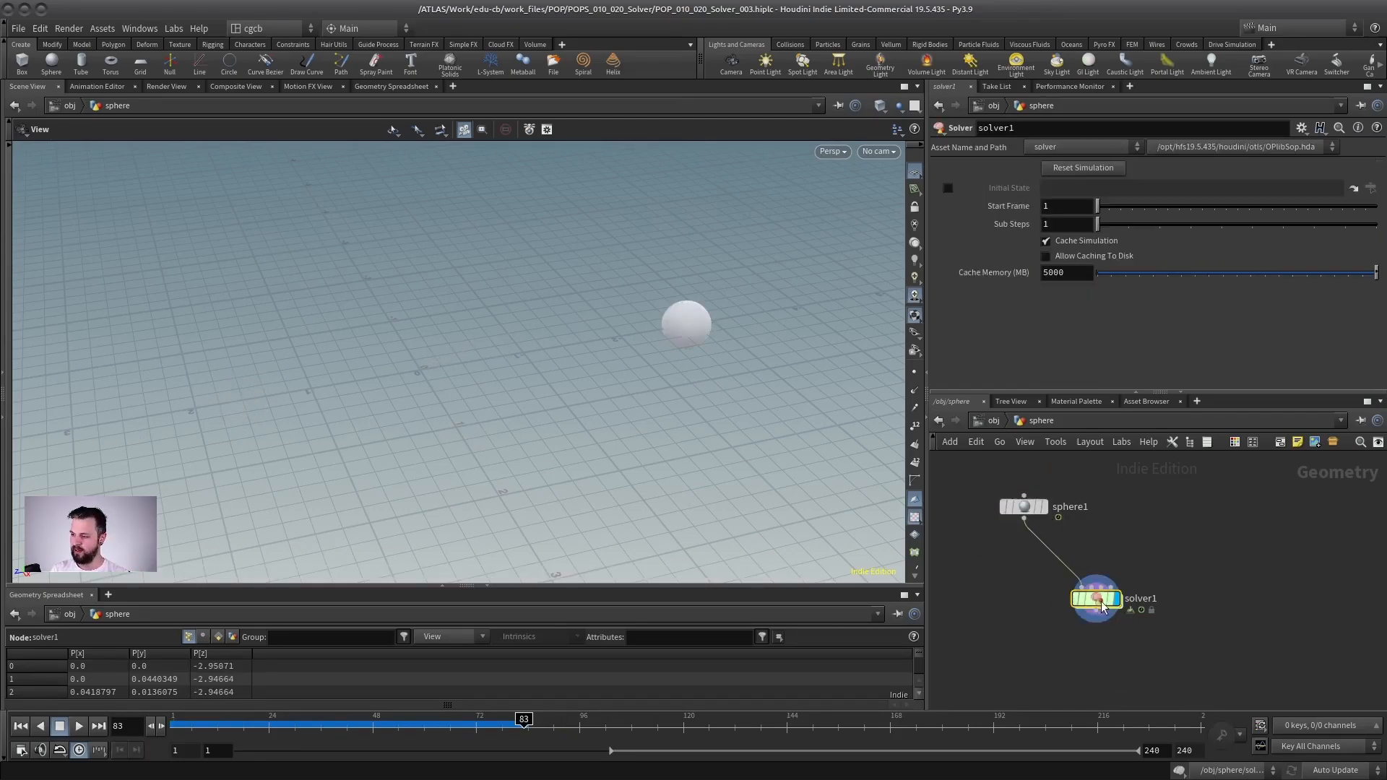
Rewind to frame 1, open solver1, and scrub to frame 57 and back to examine the Prev_Frame geometry
{"action": "left_click", "coordinate": [24, 726]}
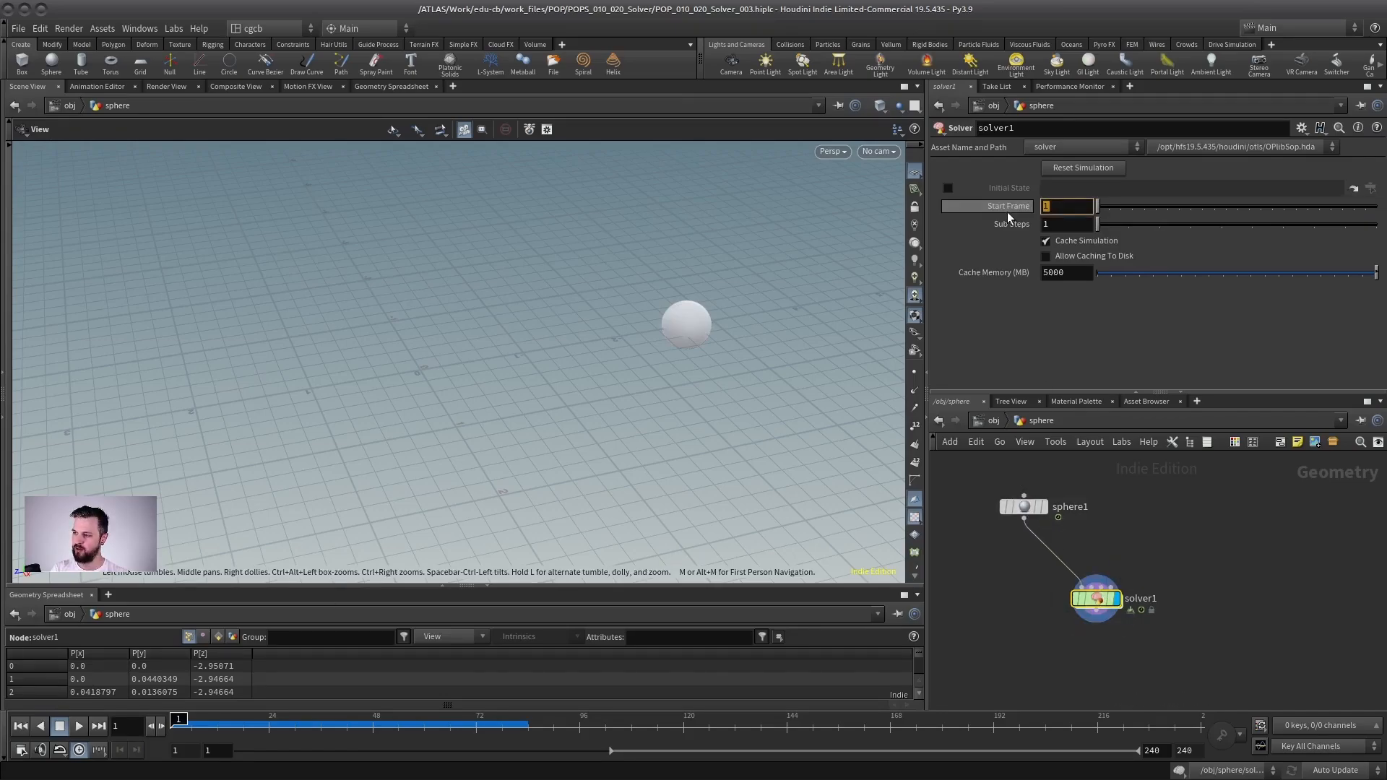
{"action": "double_click", "coordinate": [1096, 598]}
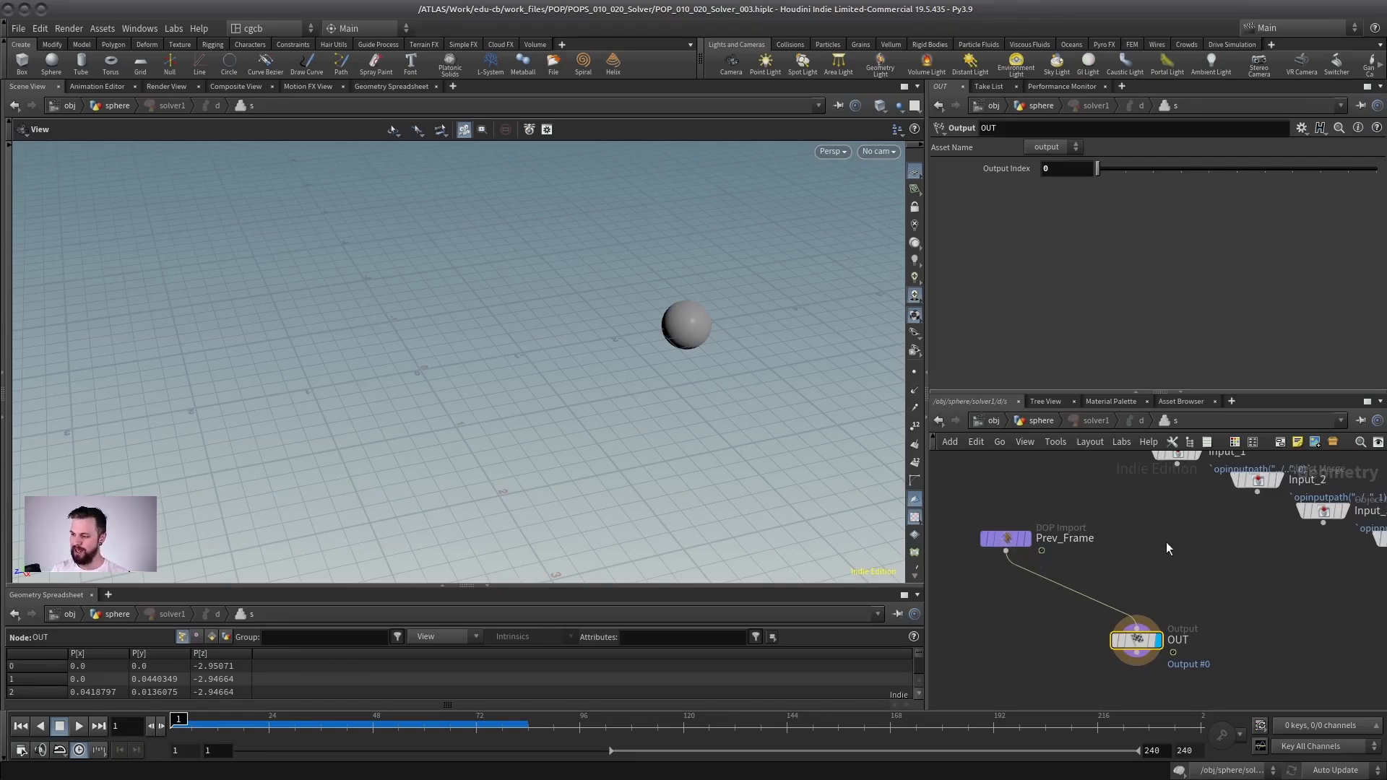
{"action": "left_click_drag", "start_coordinate": [179, 722], "coordinate": [411, 725]}
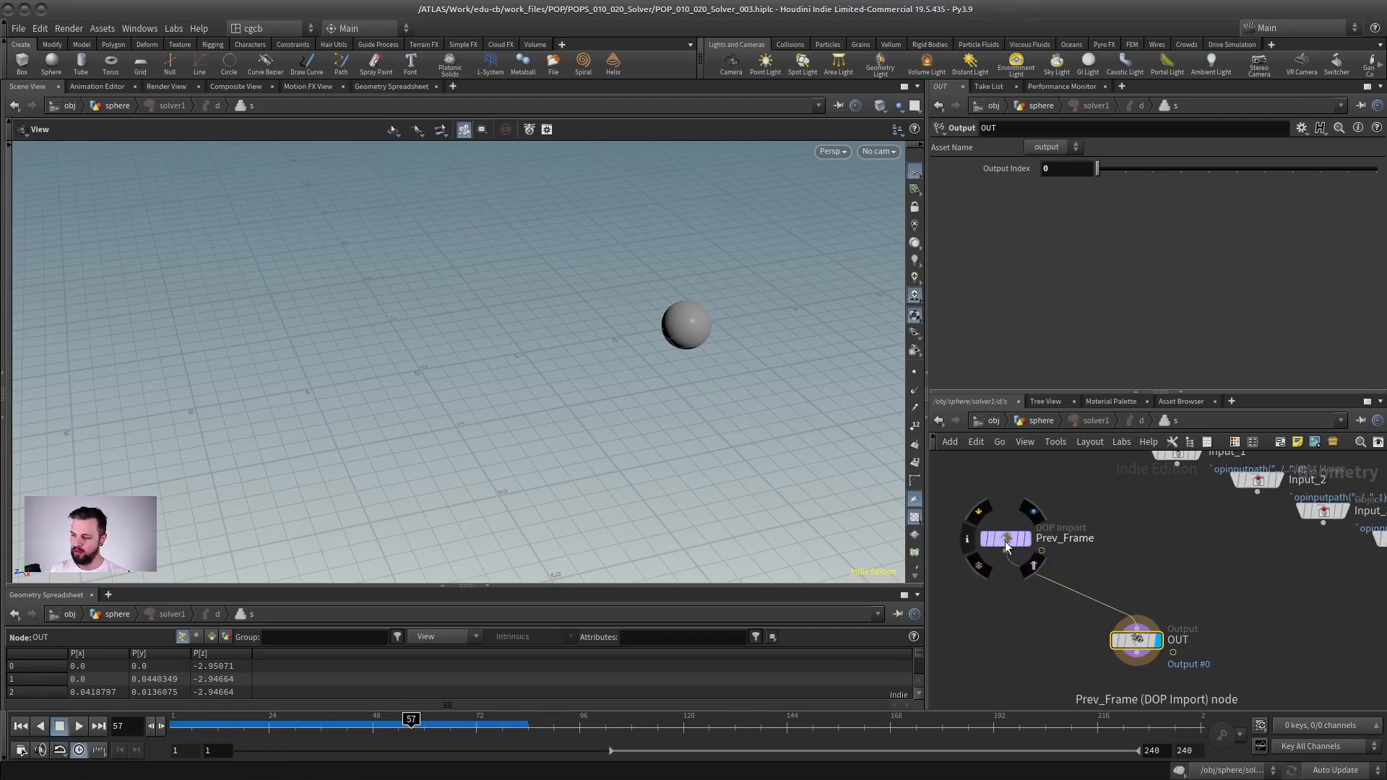
{"action": "mouse_move", "coordinate": [1008, 539]}
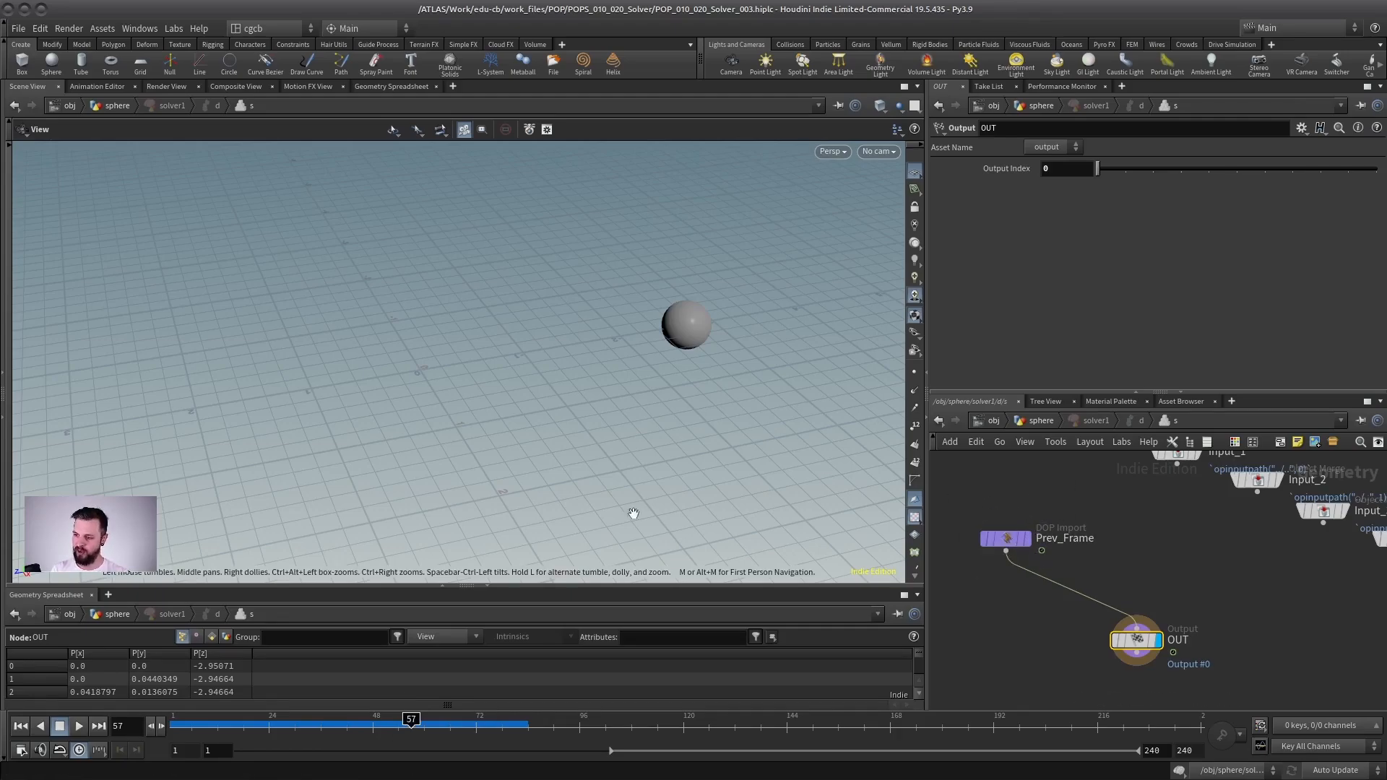
{"action": "left_click_drag", "start_coordinate": [414, 722], "coordinate": [171, 722]}
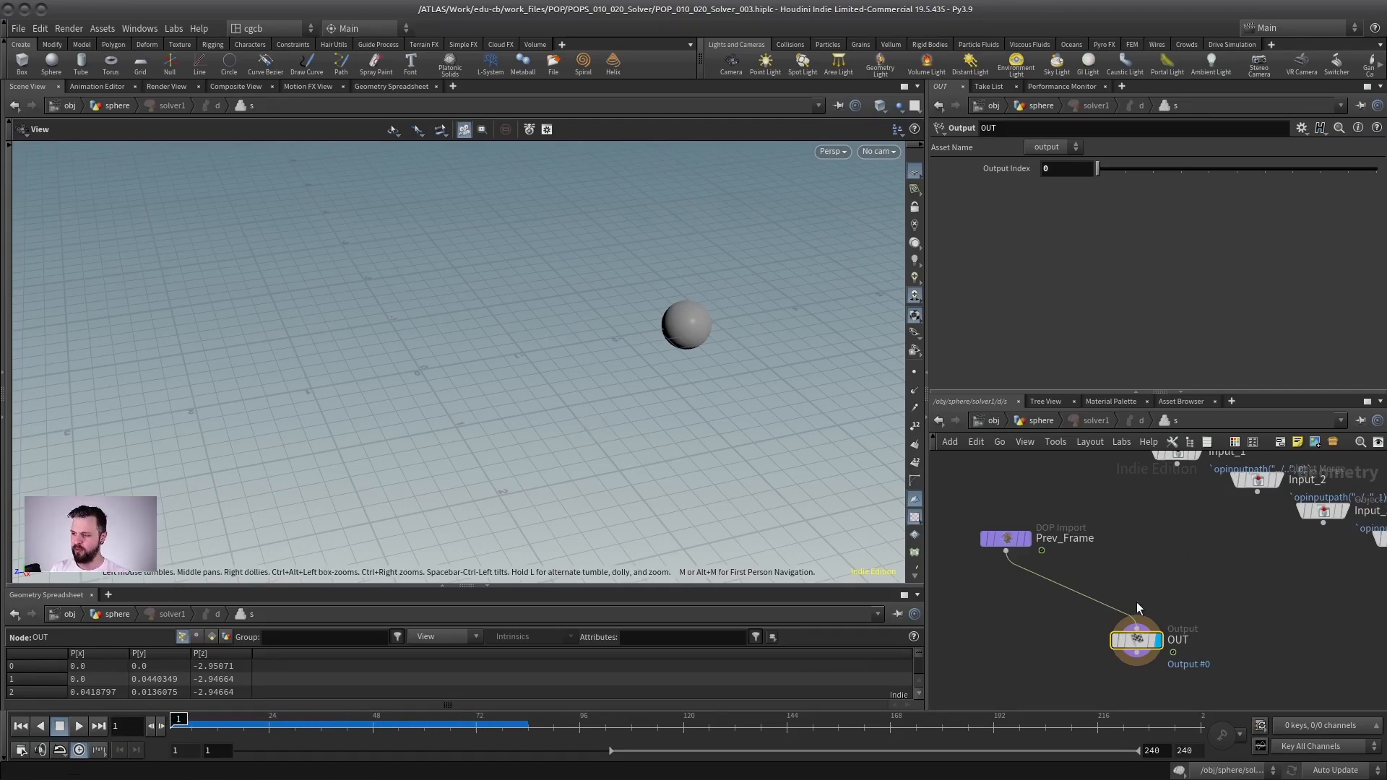
Move Prev_Frame higher in the solver network and disconnect it from the OUT node
{"action": "left_click_drag", "start_coordinate": [1010, 544], "coordinate": [1004, 562]}
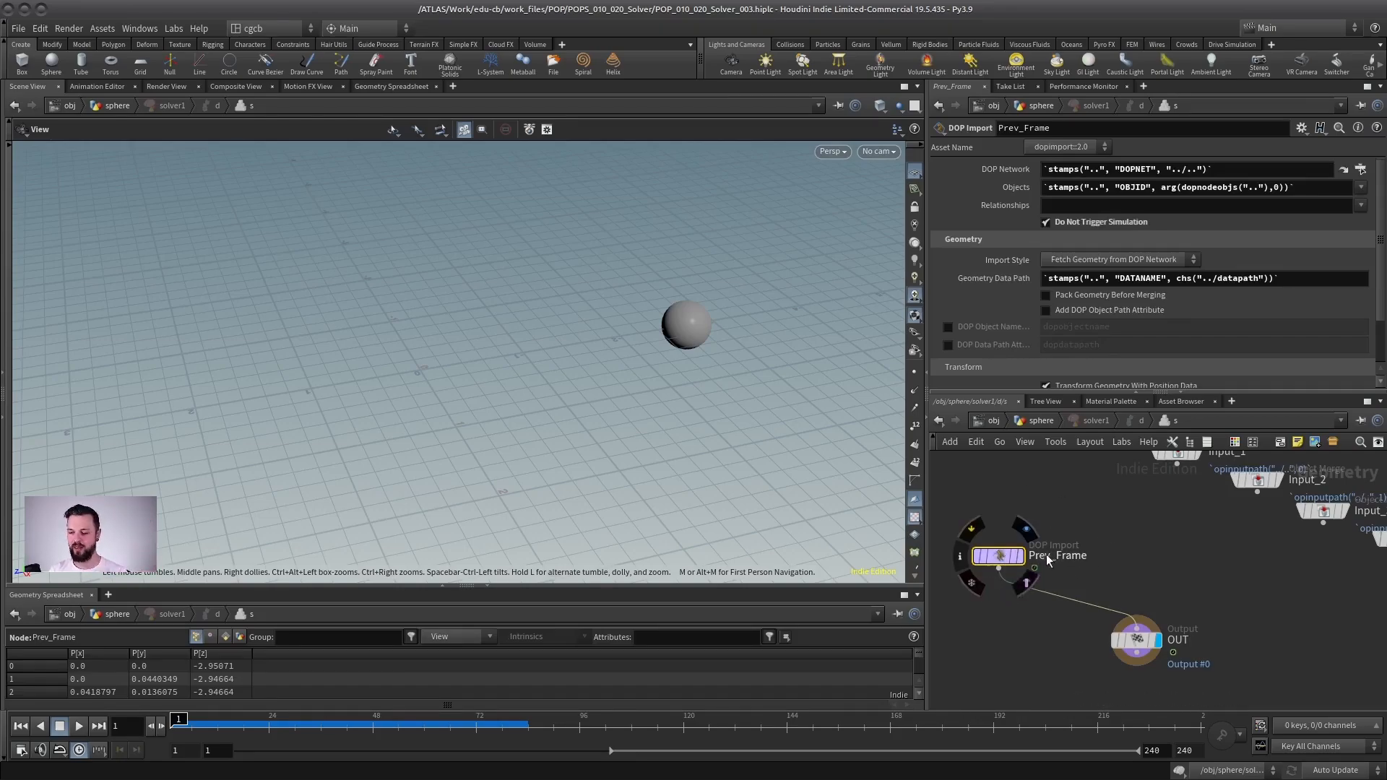
{"action": "key", "text": "ctrl+z"}
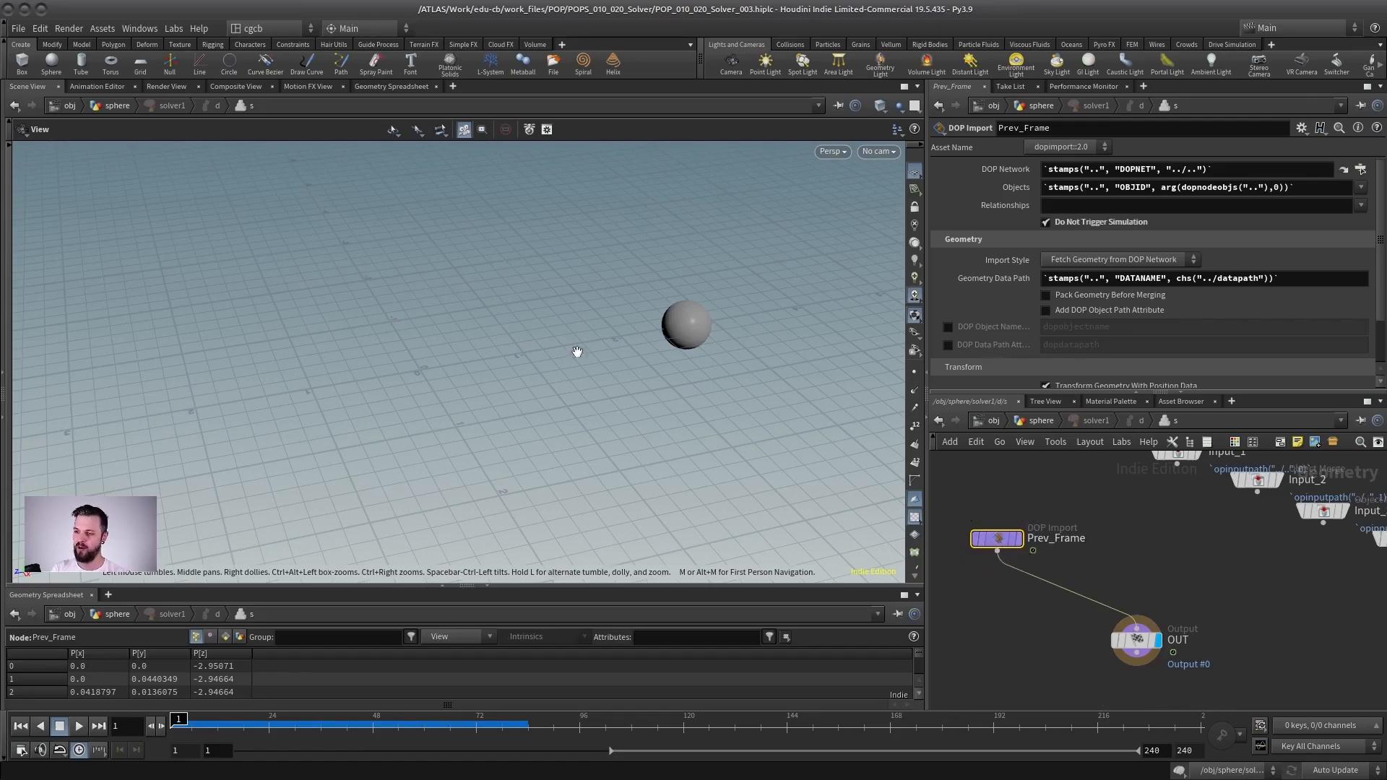
{"action": "middle_click_drag", "start_coordinate": [1098, 521], "coordinate": [1082, 544]}
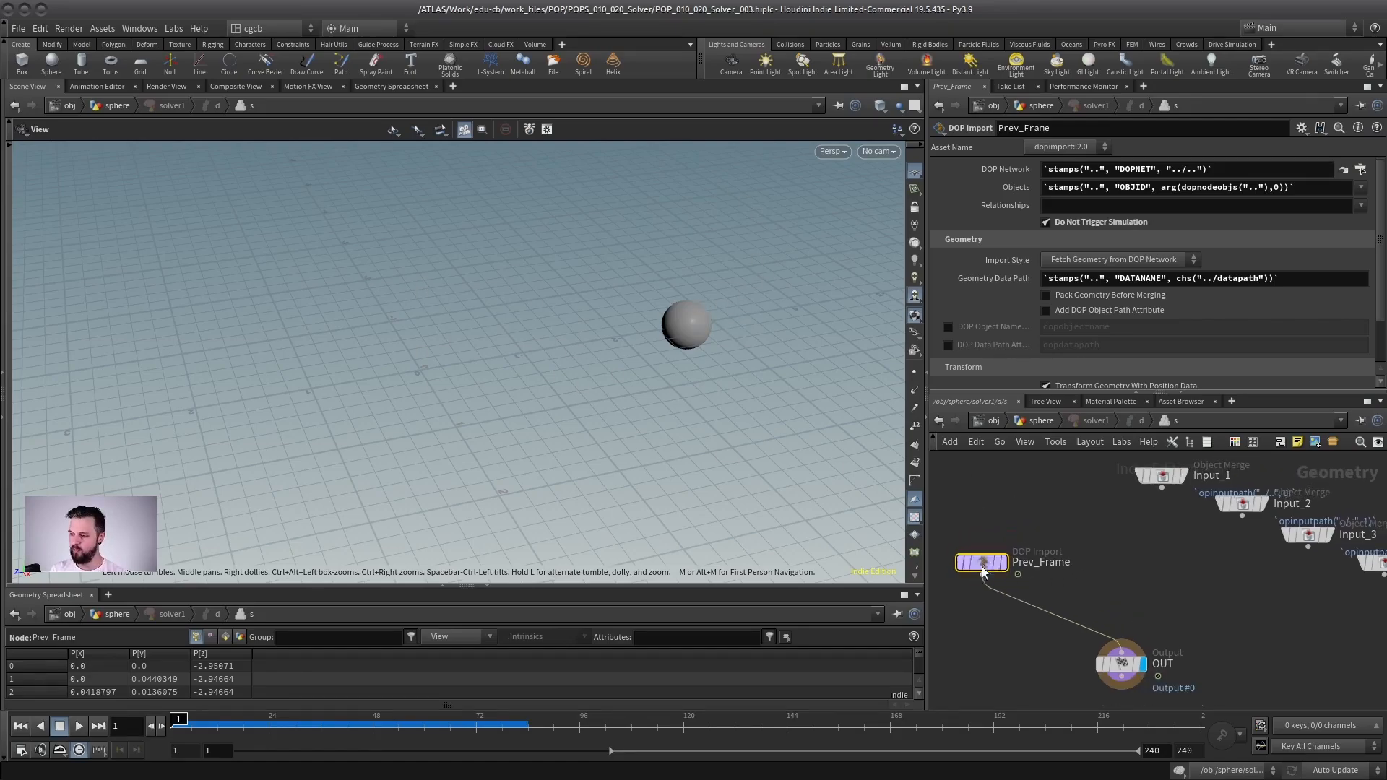
{"action": "left_click_drag", "start_coordinate": [982, 562], "coordinate": [970, 526]}
{"action": "left_click", "coordinate": [1120, 545]}
{"action": "scroll", "coordinate": [1111, 560], "scroll_direction": "down", "scroll_amount": 1}
{"action": "left_click", "coordinate": [1121, 646]}
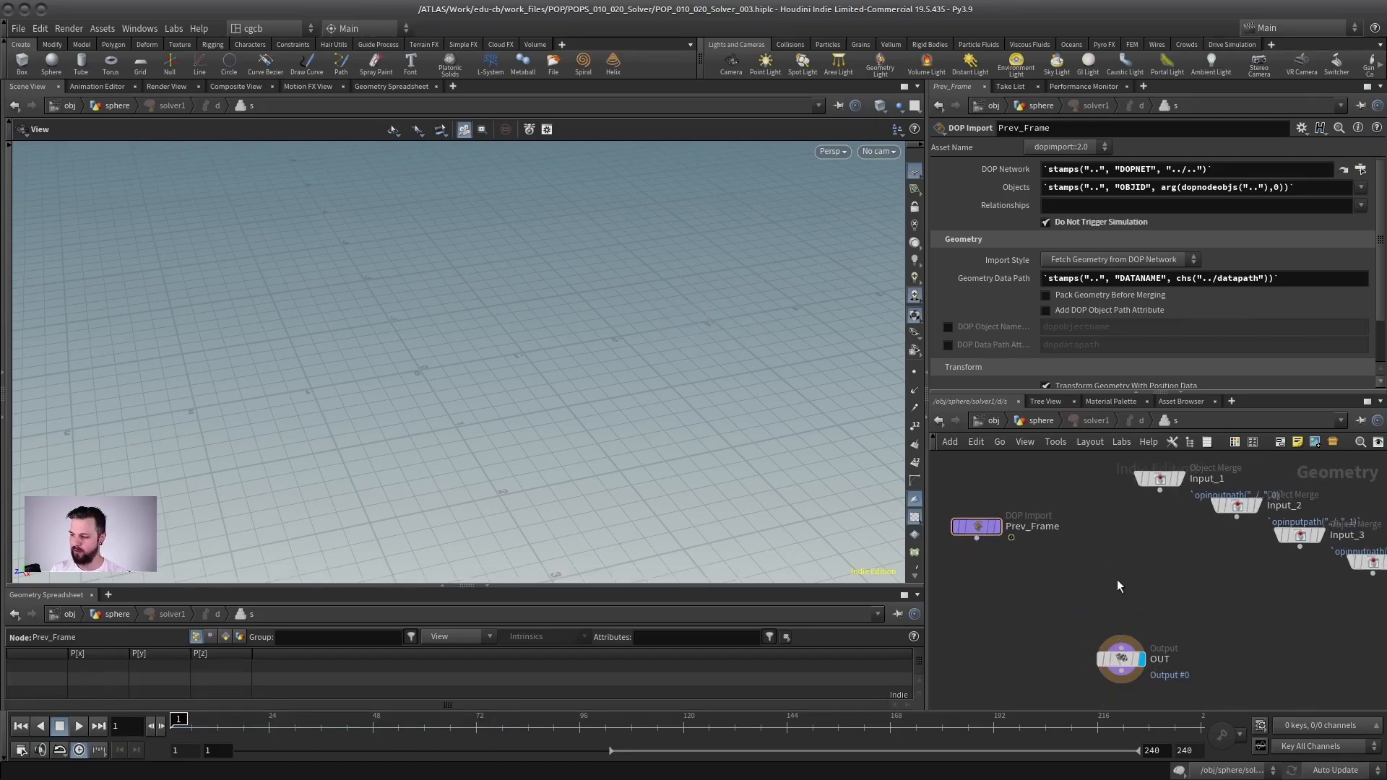
Add a Merge node that combines Prev_Frame and Input_1, and wire its output into OUT
{"action": "left_click_drag", "start_coordinate": [1162, 486], "coordinate": [1106, 490]}
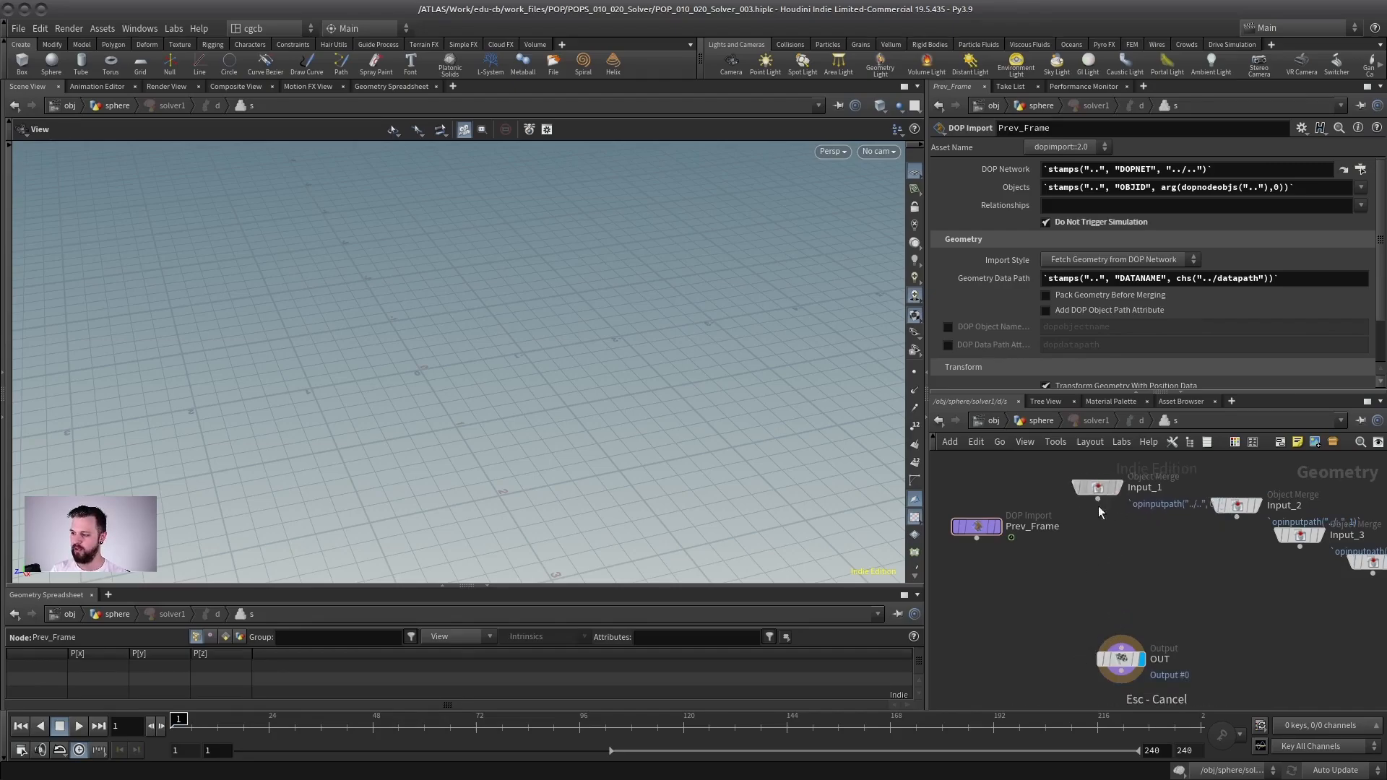
{"action": "key", "text": "Tab"}
{"action": "type", "text": "merge"}
{"action": "key", "text": "Return"}
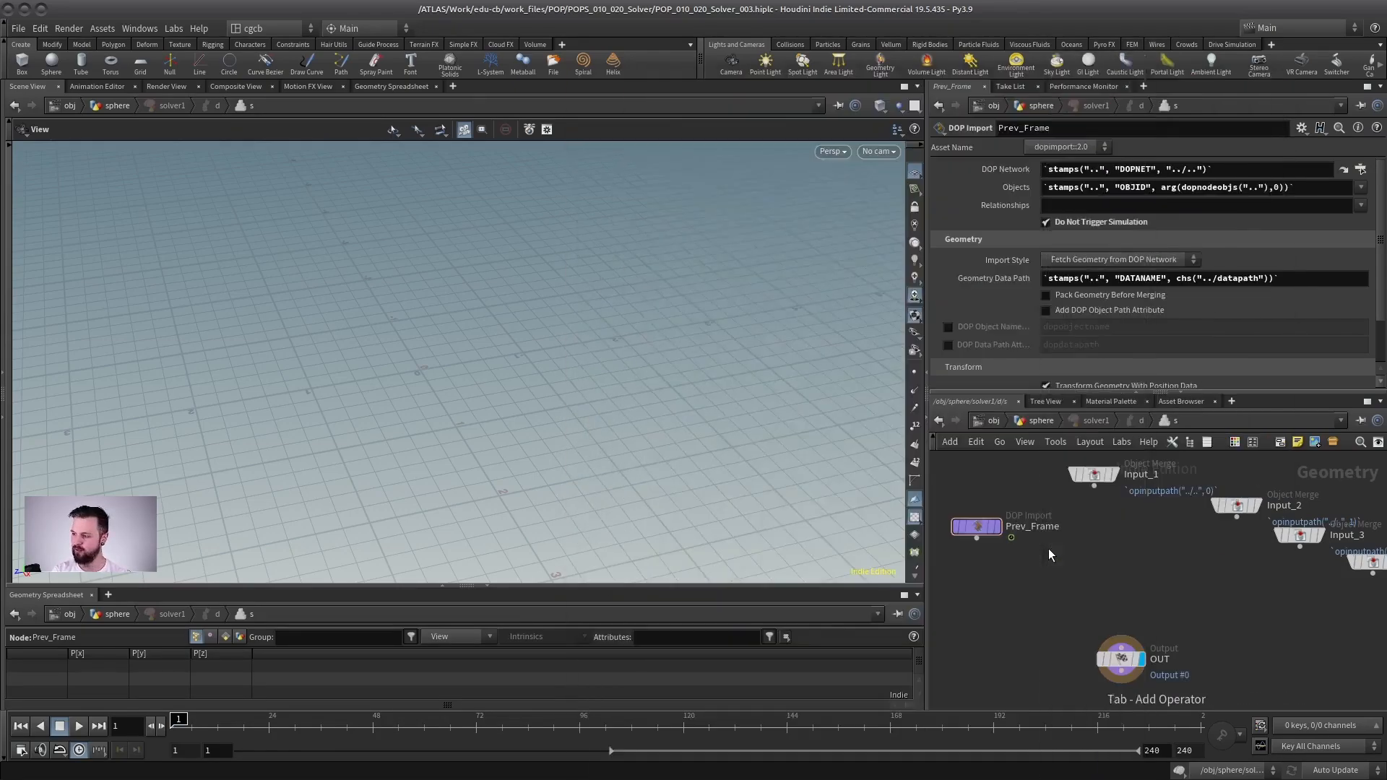
{"action": "left_click", "coordinate": [1064, 596]}
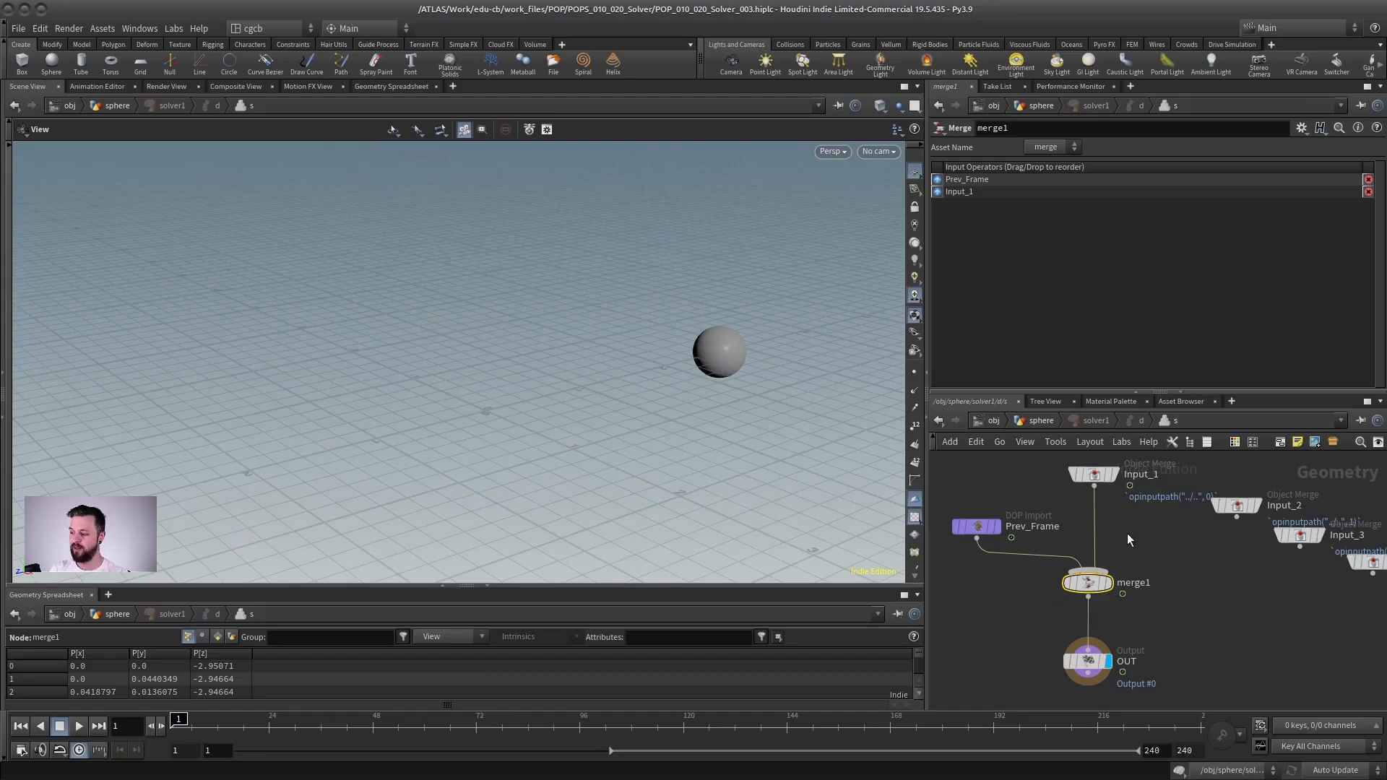
{"action": "key", "text": "l"}
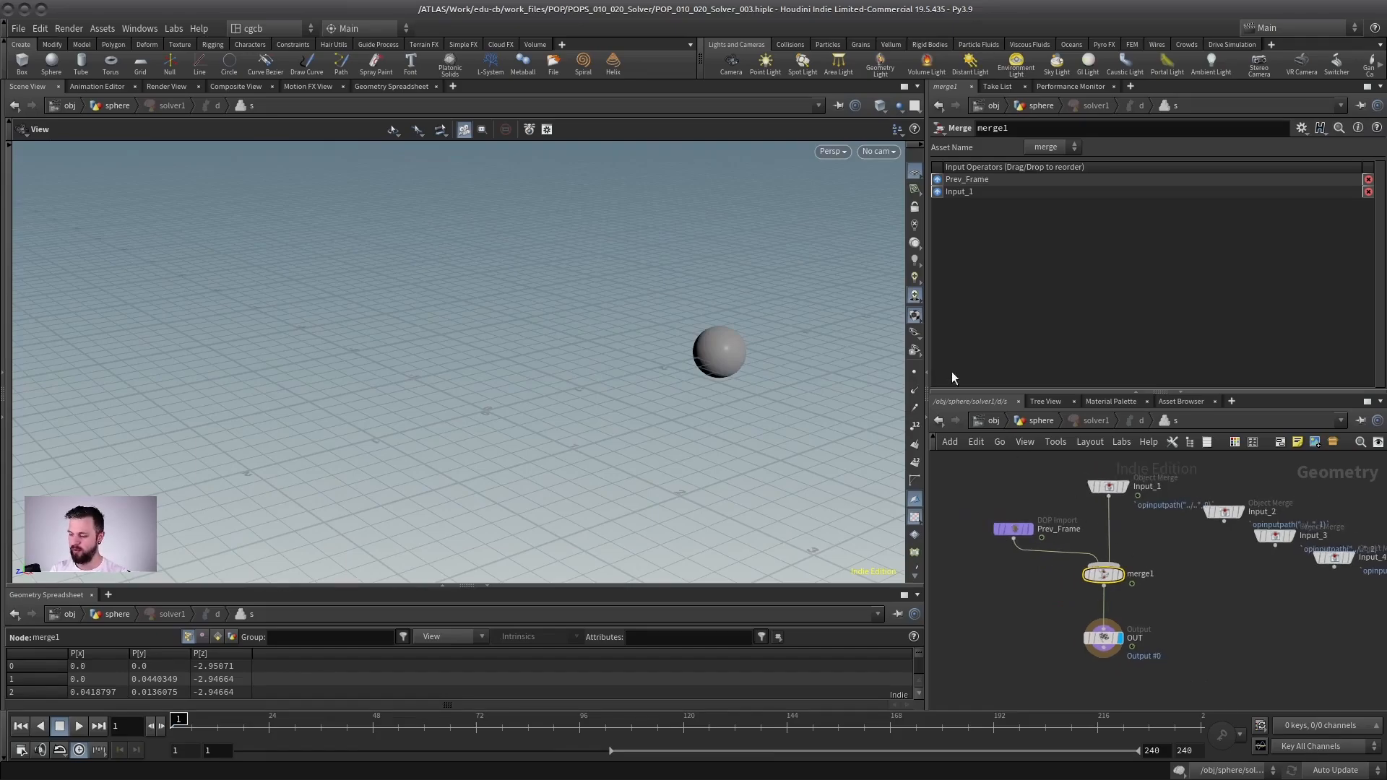
Pin the viewport to the sphere network level, and test the pin by entering and leaving solver1
{"action": "key", "text": "u"}
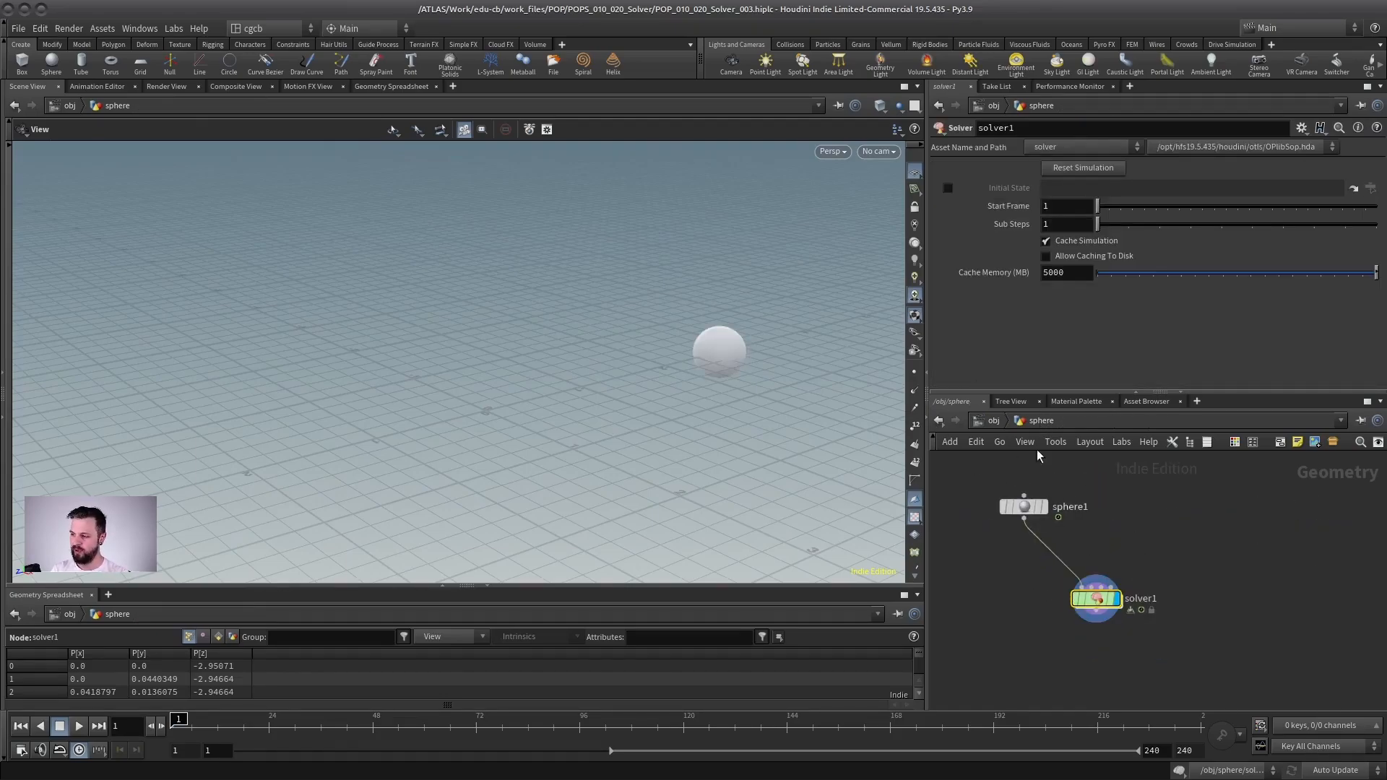
{"action": "left_click", "coordinate": [837, 106]}
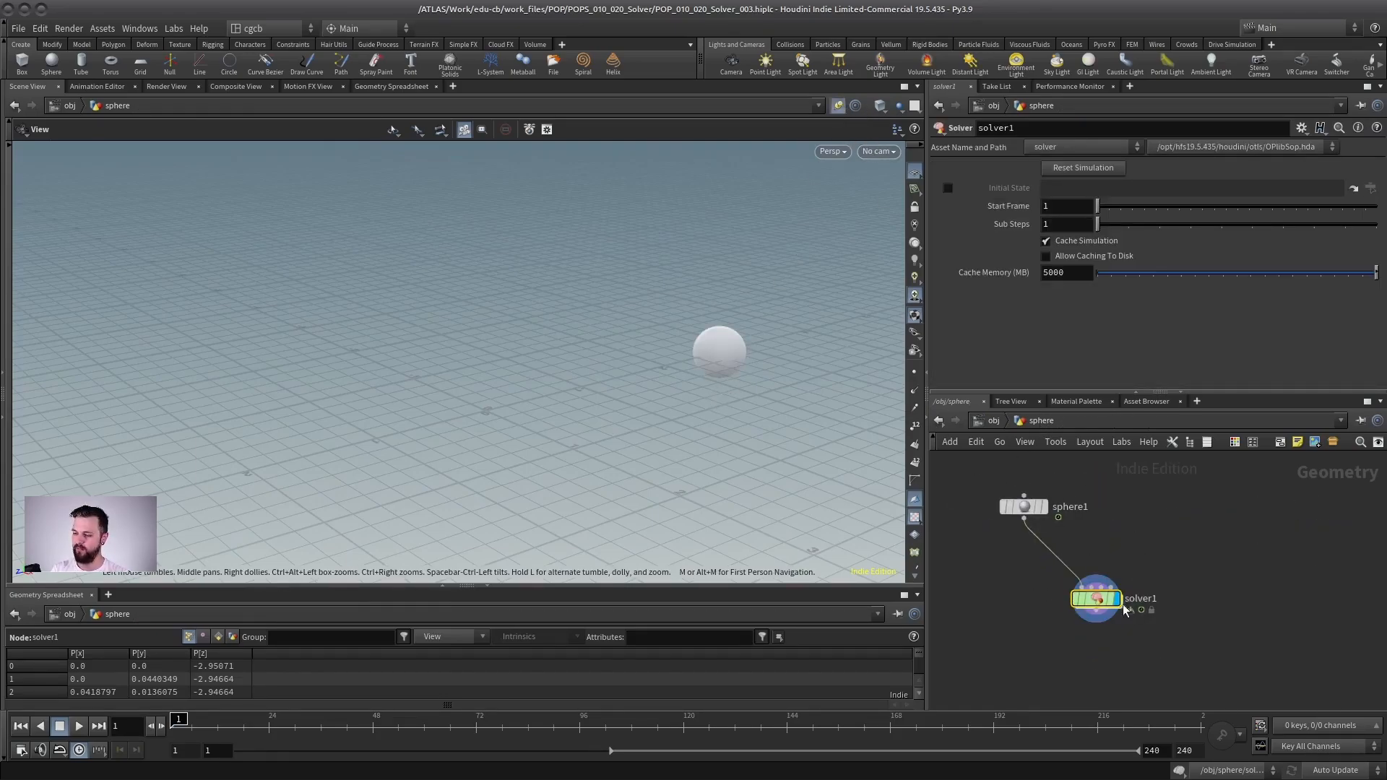
{"action": "left_click_drag", "start_coordinate": [1096, 600], "coordinate": [1067, 596]}
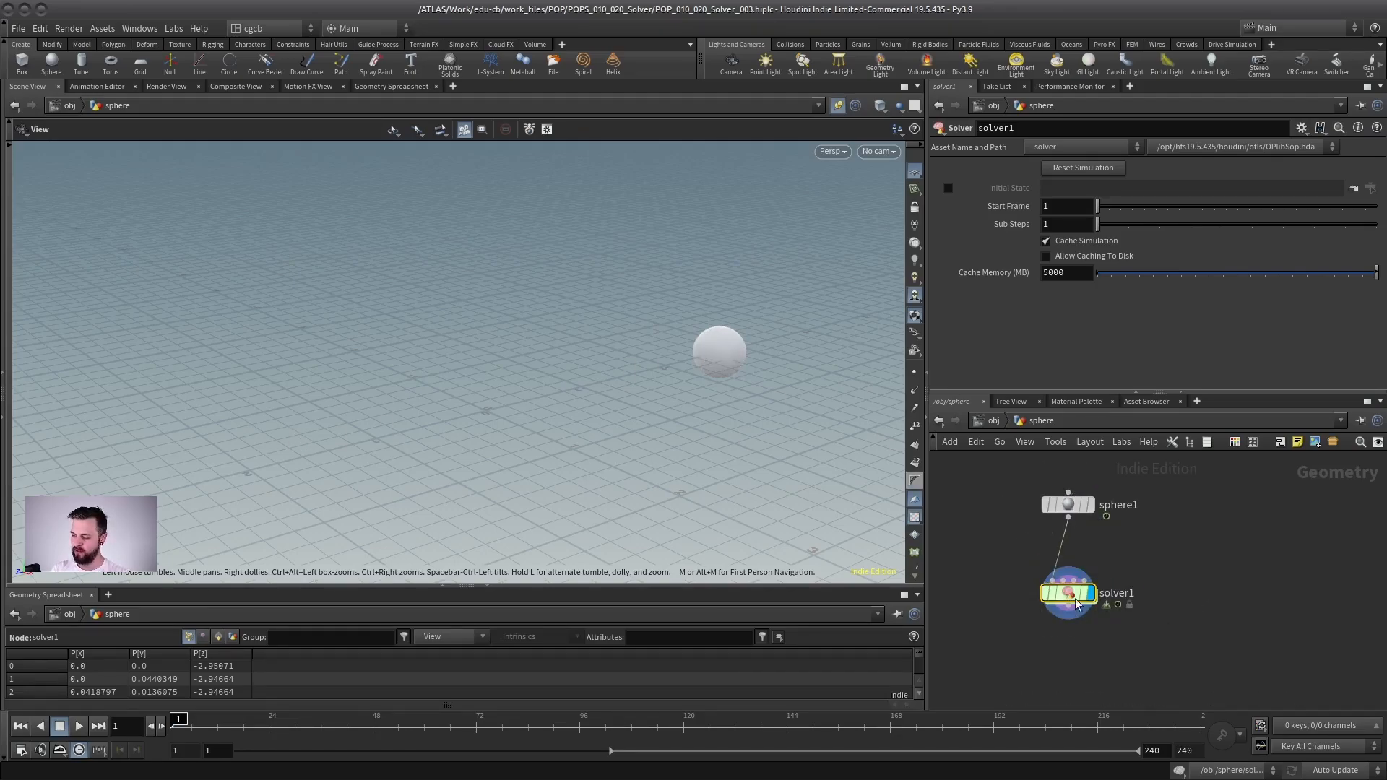
{"action": "key", "text": "Return"}
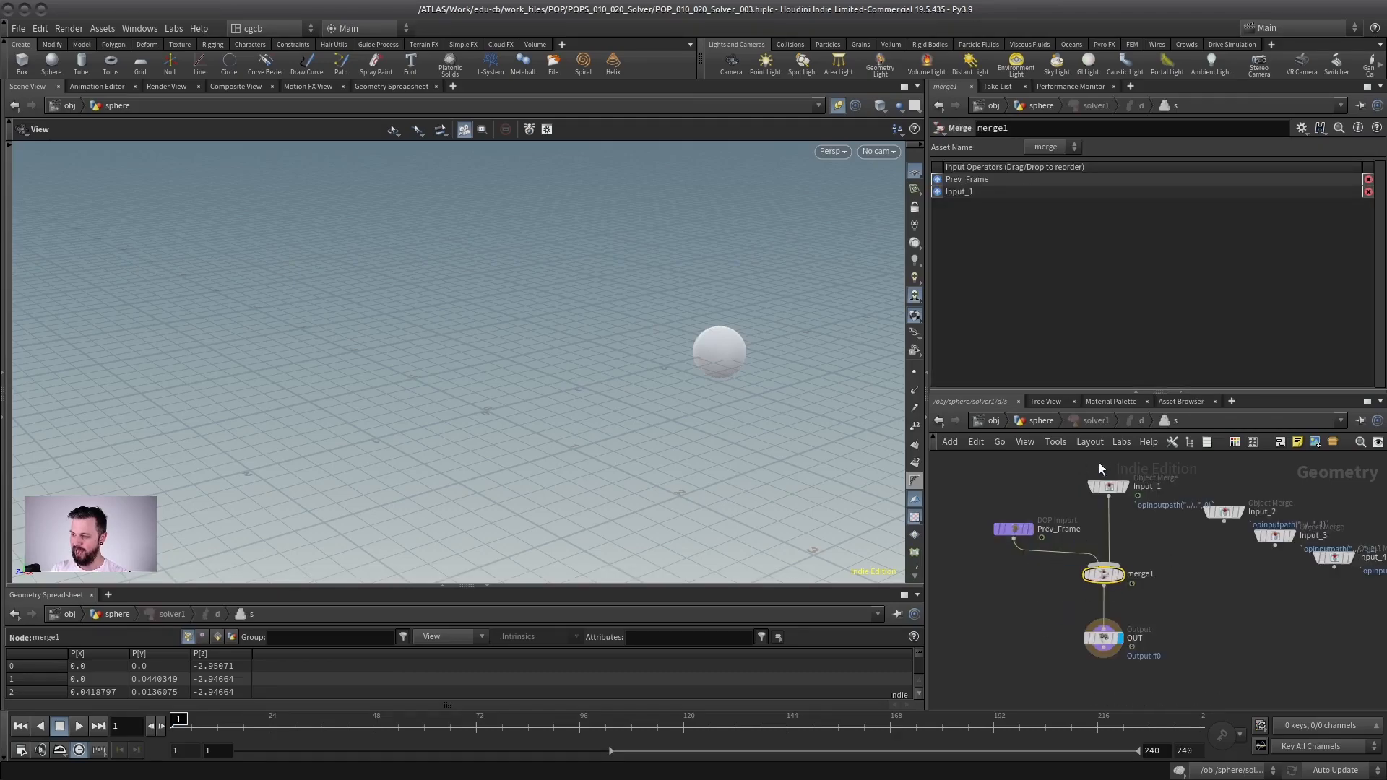
{"action": "left_click", "coordinate": [1037, 420]}
Play the merged simulation with the viewport set to wire-over-shaded, stop it, and scrub back to frame 58
{"action": "key", "text": "Up"}
{"action": "key", "text": "w"}
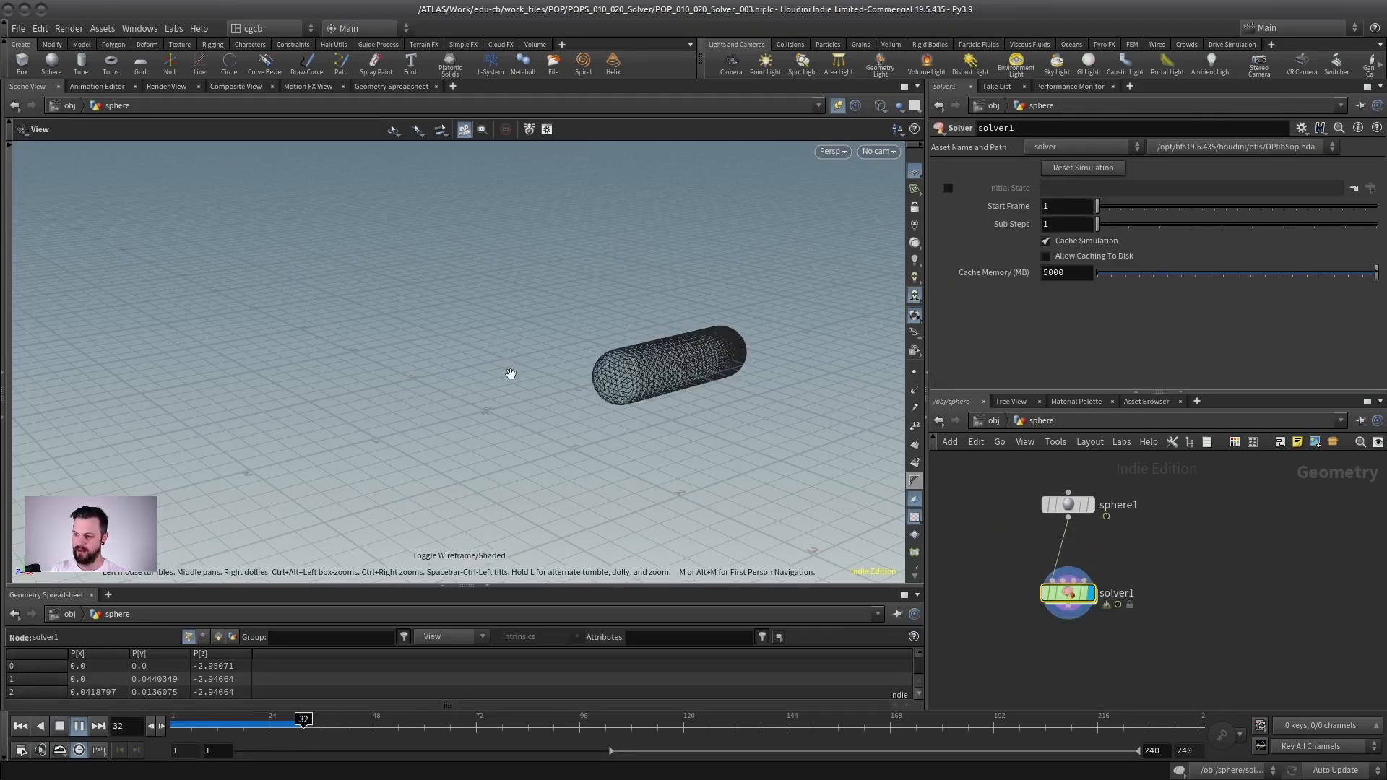
{"action": "key", "text": "w"}
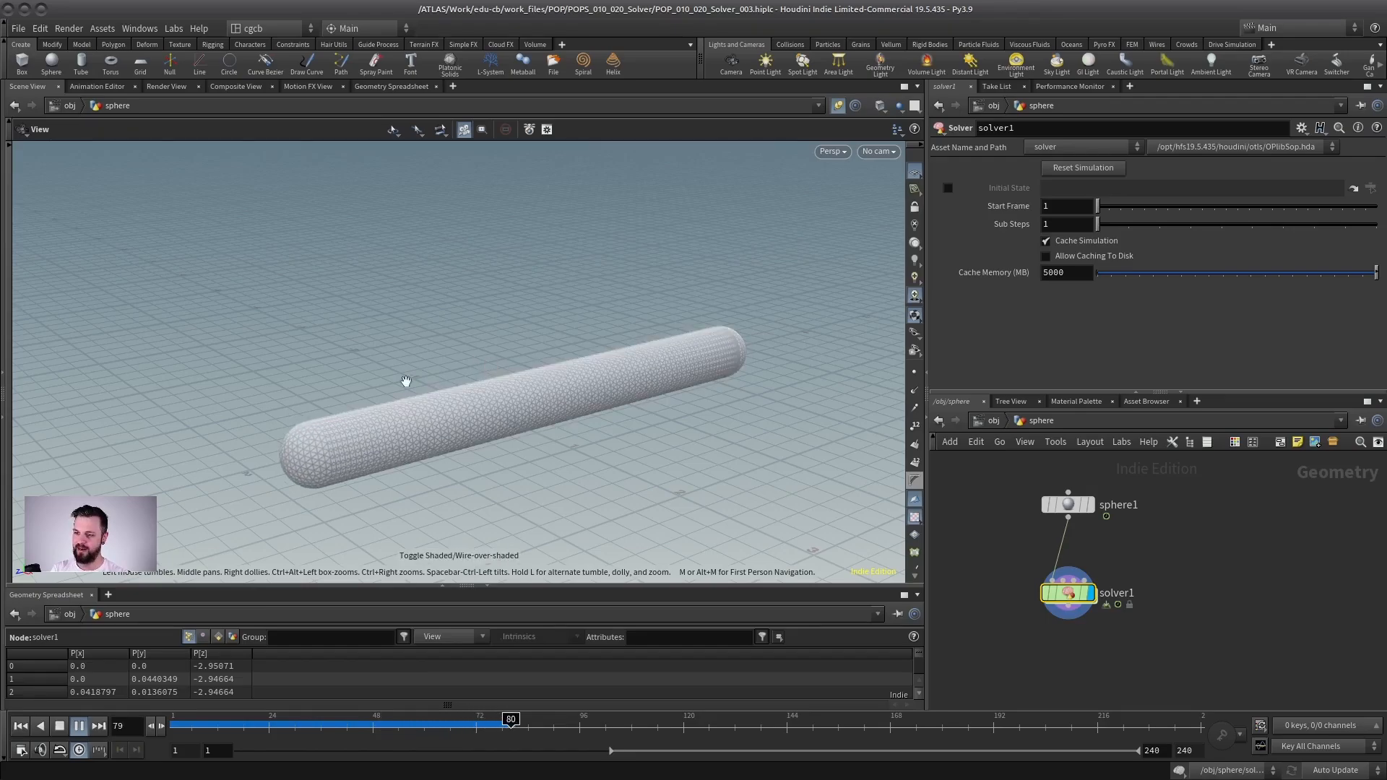
{"action": "left_click", "coordinate": [79, 726]}
{"action": "left_click_drag", "start_coordinate": [518, 723], "coordinate": [416, 723]}
Open solver1's inner network and scrub the timeline back to frame 18 to examine the merged spheres
{"action": "double_click", "coordinate": [1068, 592]}
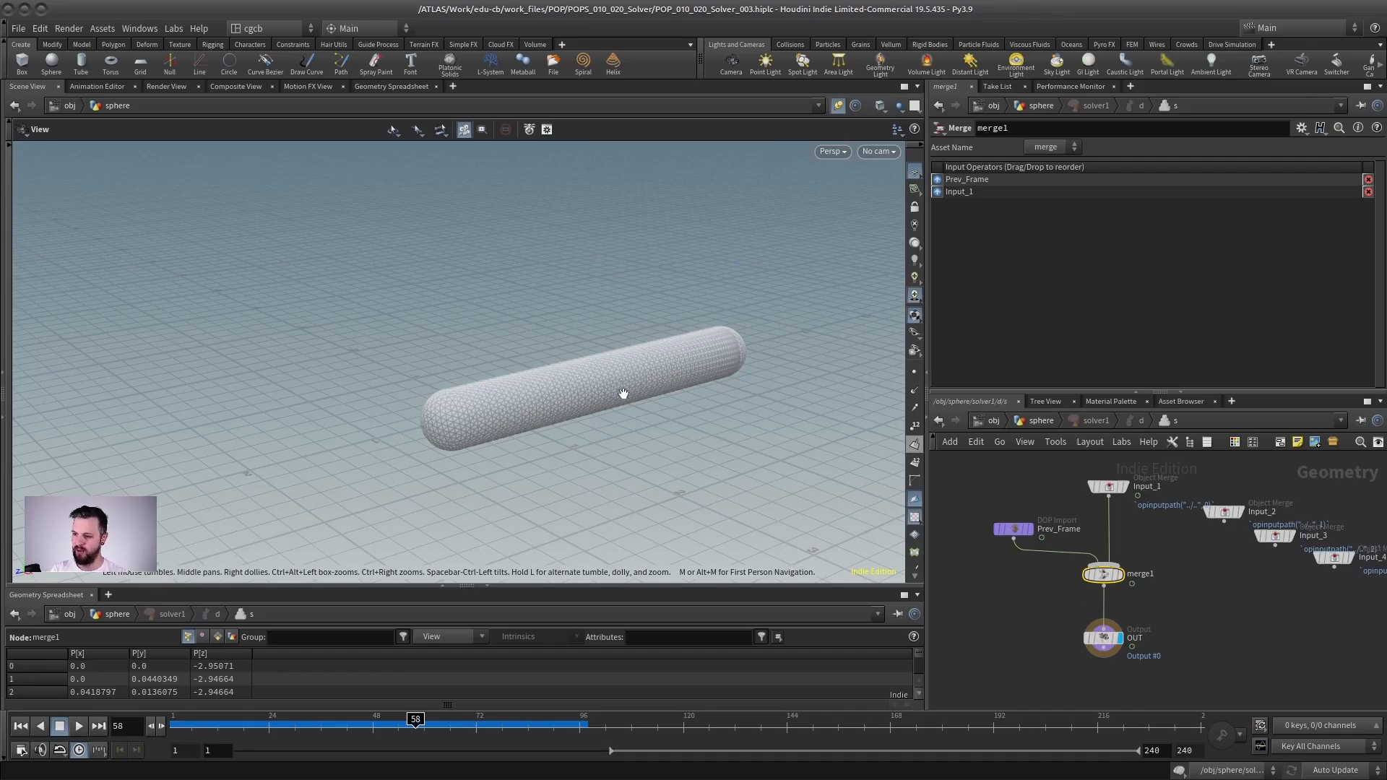
{"action": "left_click_drag", "start_coordinate": [321, 724], "coordinate": [243, 724]}
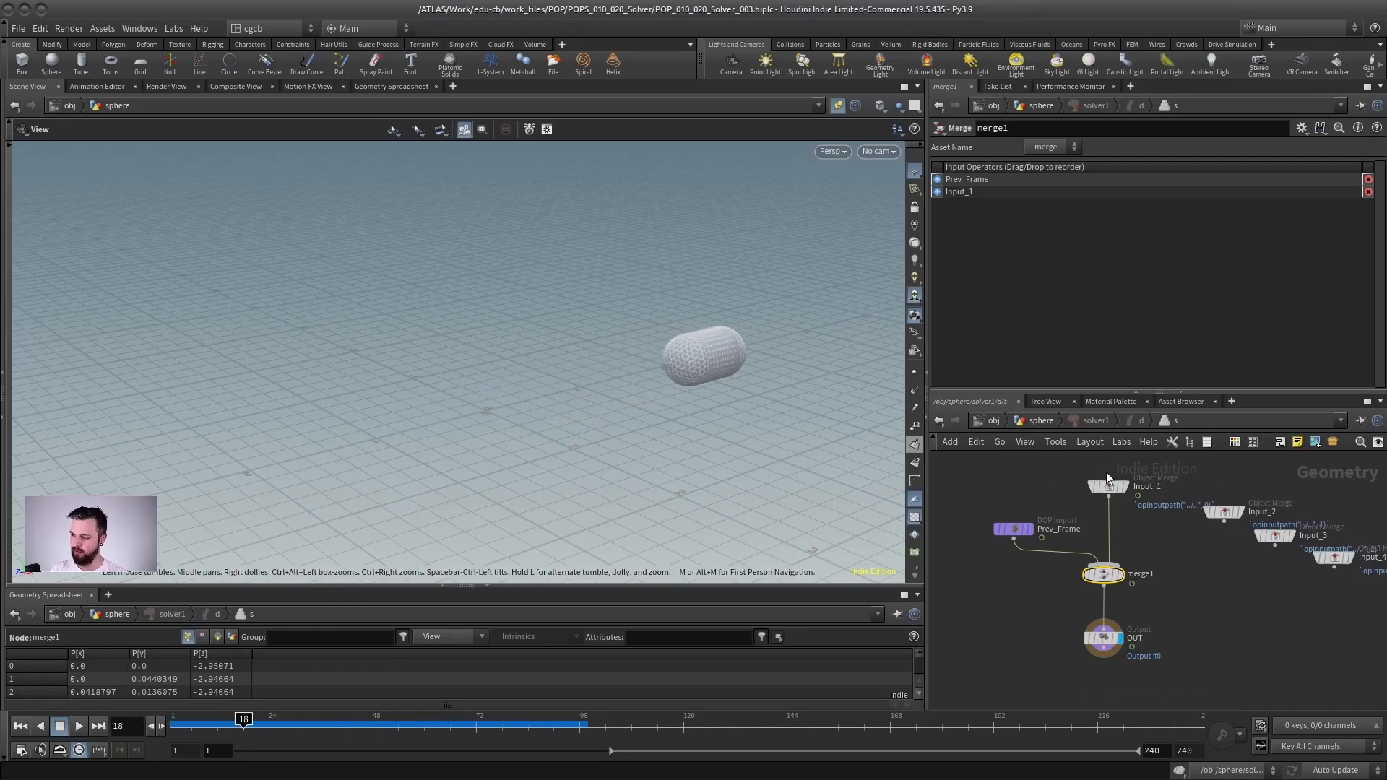
Return to frame 1 and move in and out of solver1 to compare the incoming sphere1 with the Prev_Frame and Input_1 merge
{"action": "left_click_drag", "start_coordinate": [258, 724], "coordinate": [566, 718]}
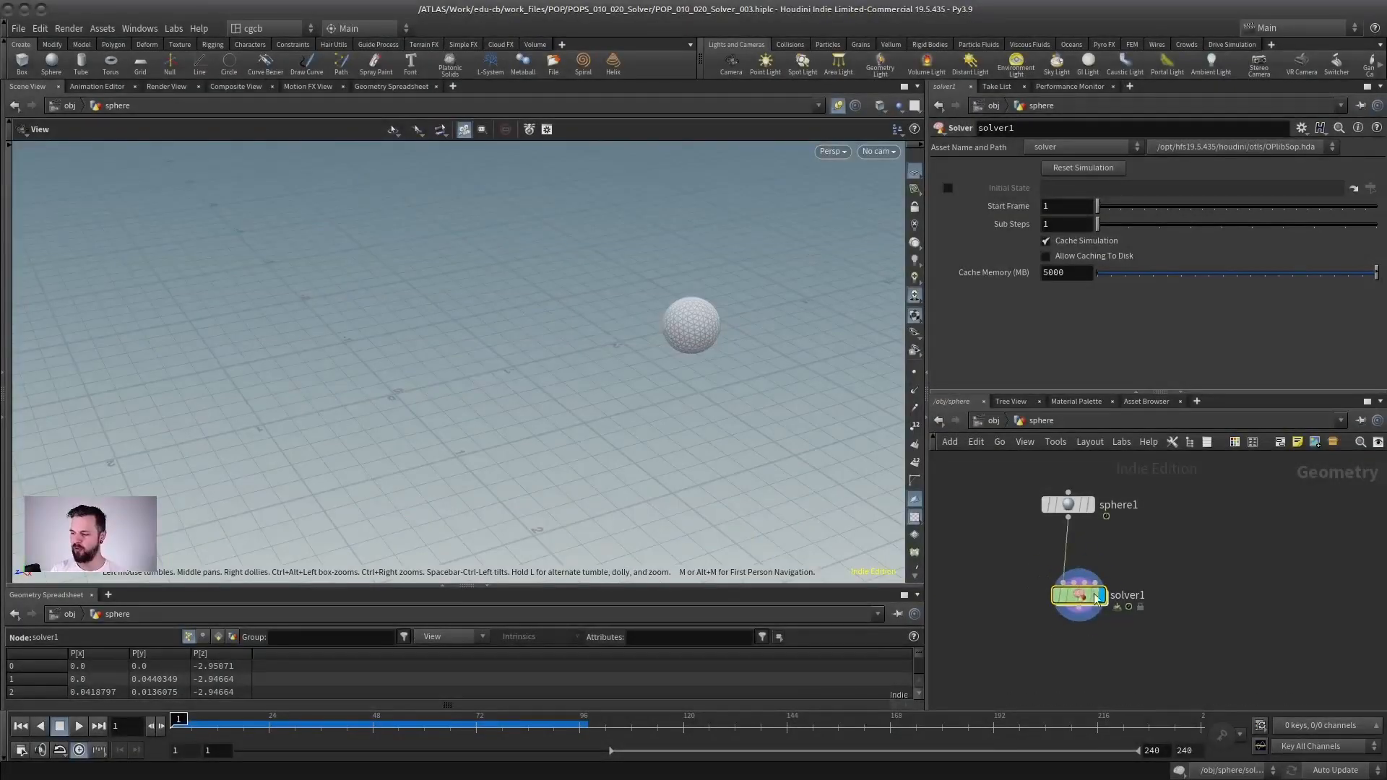
{"action": "double_click", "coordinate": [1076, 601]}
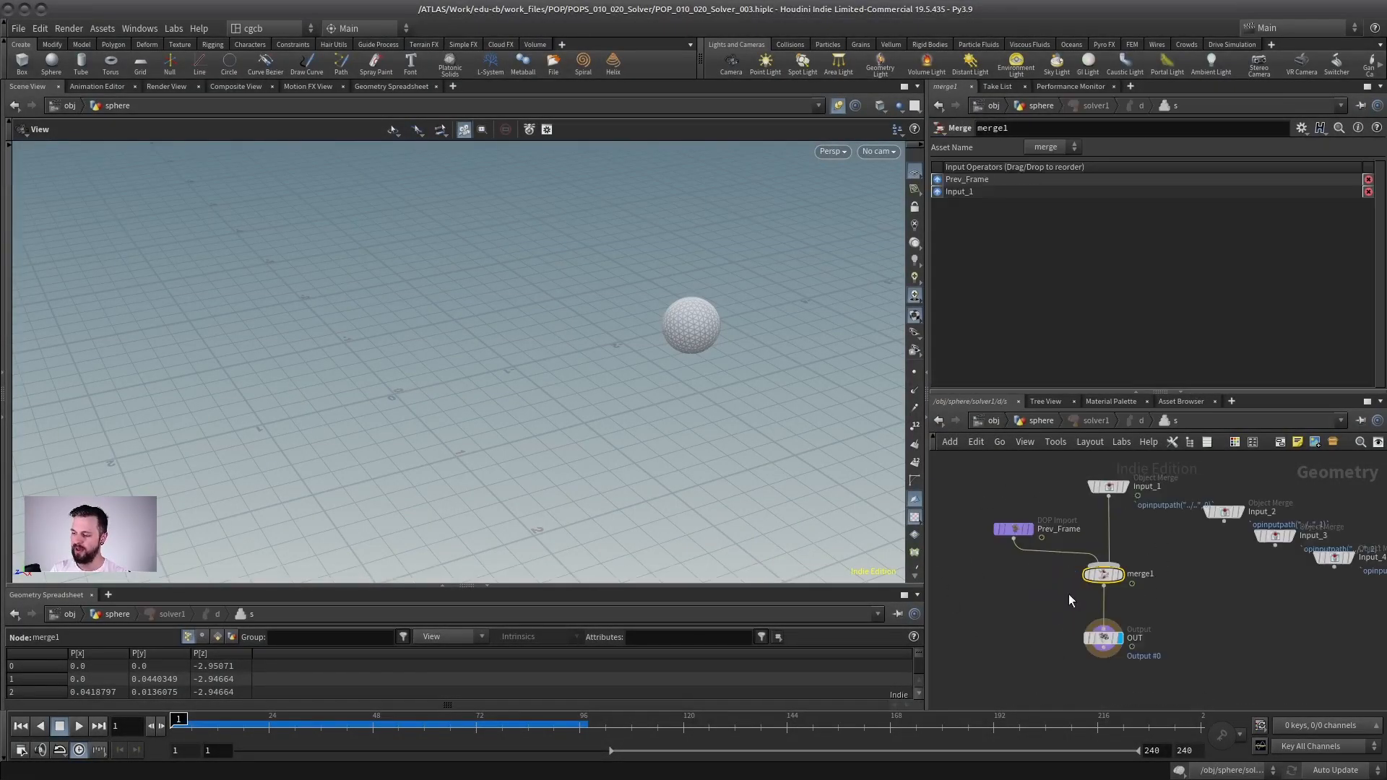
{"action": "middle_click_drag", "start_coordinate": [1149, 532], "coordinate": [1149, 547]}
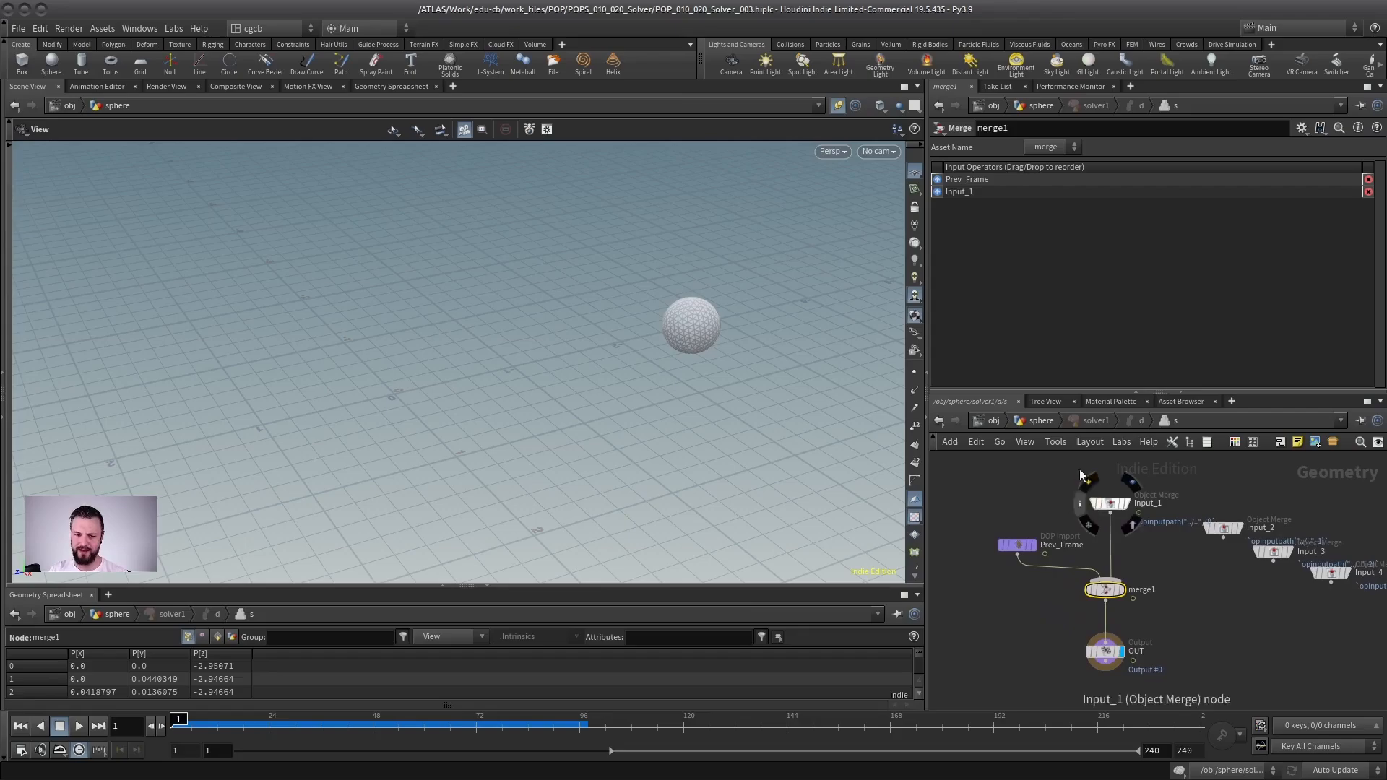
{"action": "left_click", "coordinate": [1040, 420]}
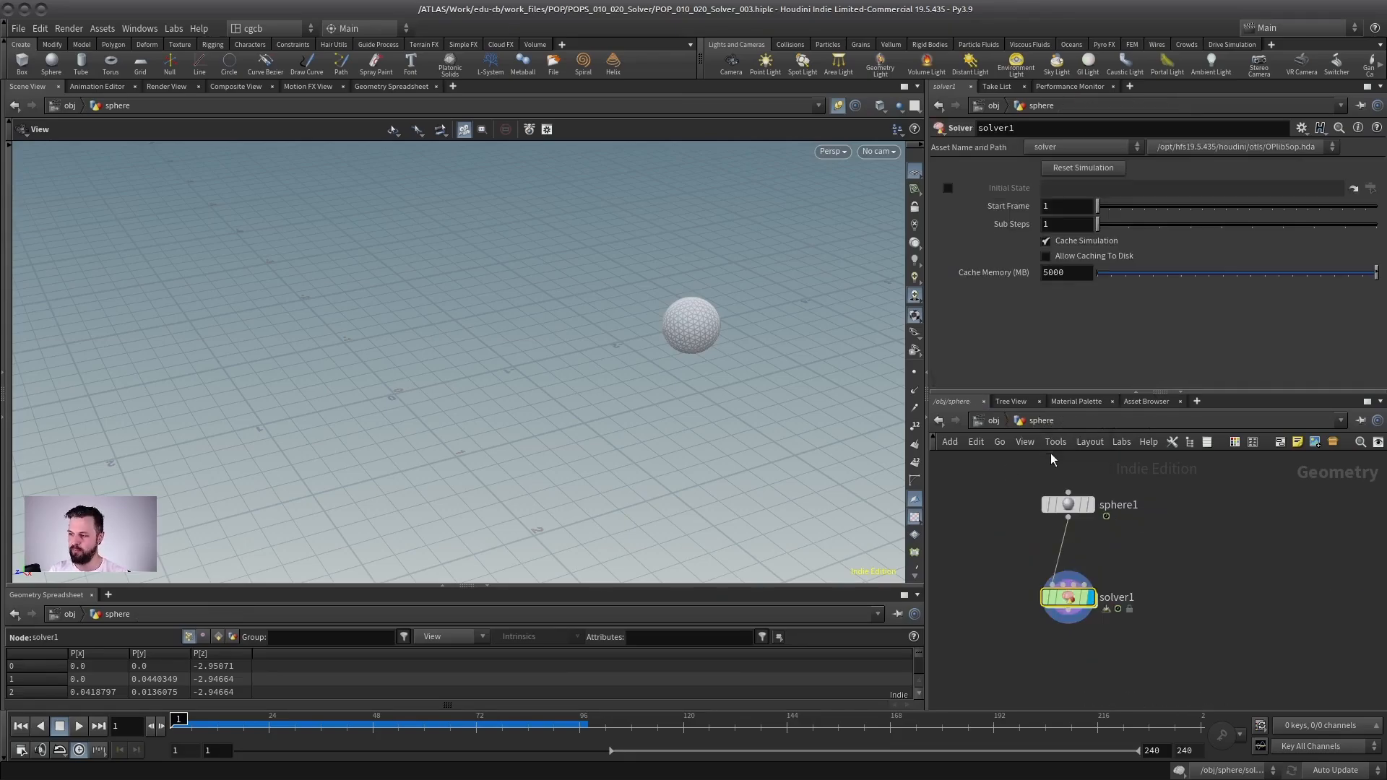
{"action": "scroll", "coordinate": [1109, 545], "scroll_direction": "up", "scroll_amount": 2}
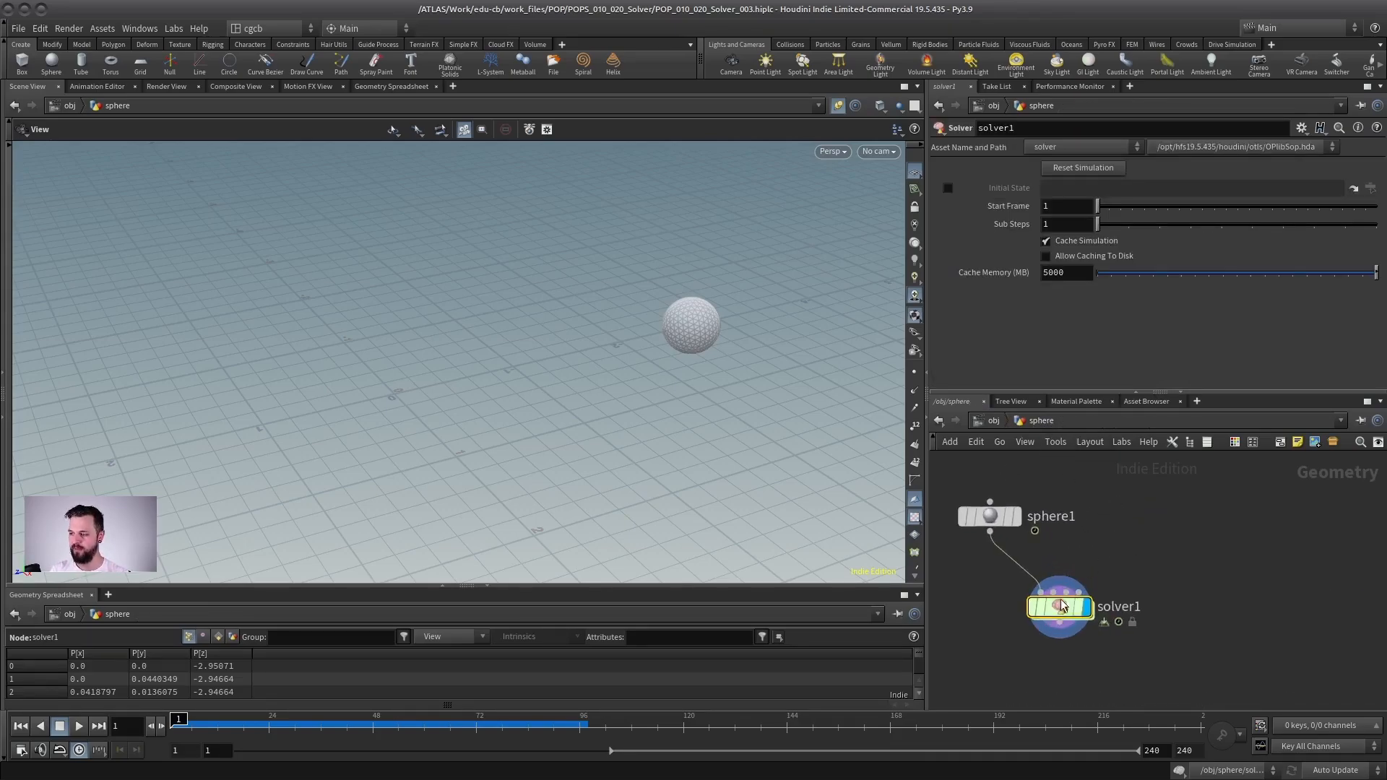
{"action": "left_click_drag", "start_coordinate": [1057, 614], "coordinate": [1081, 594]}
{"action": "double_click", "coordinate": [1081, 593]}
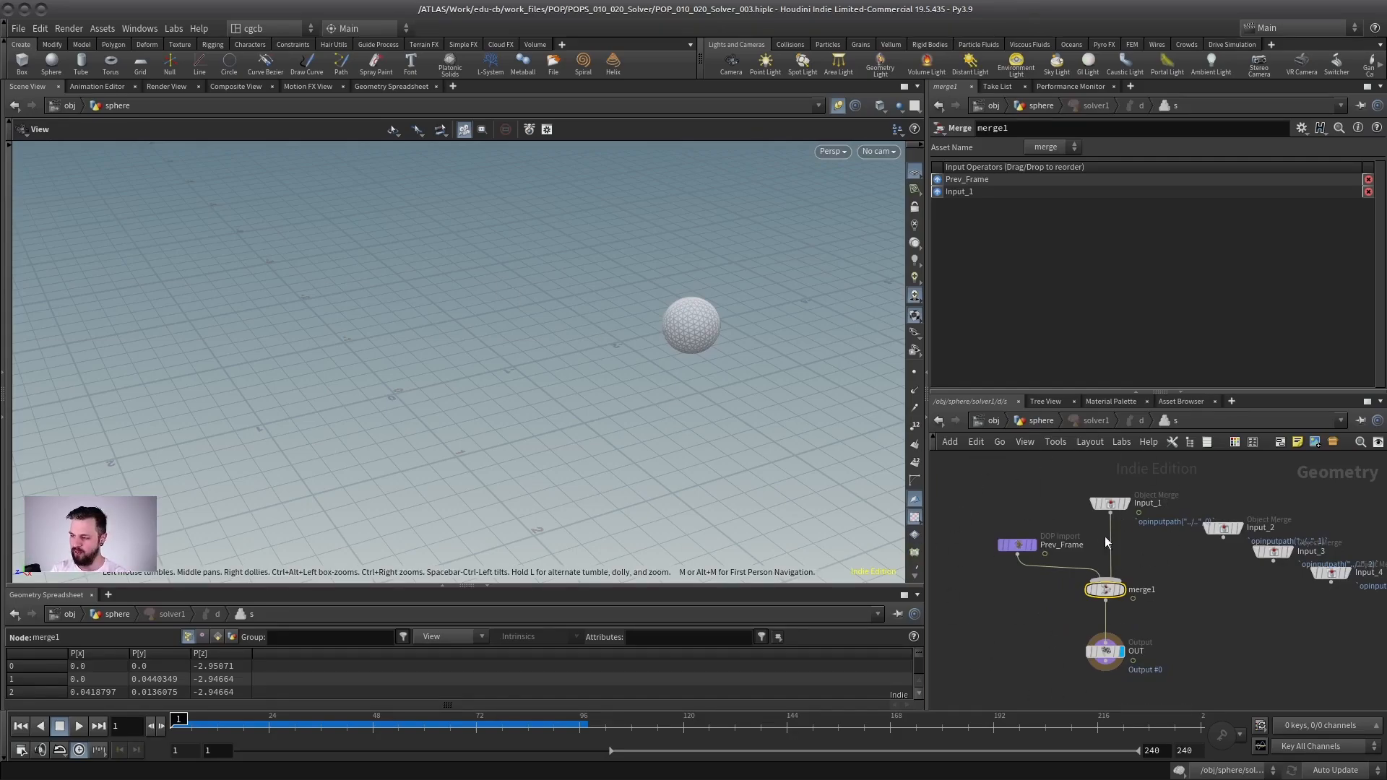
{"action": "key", "text": "u"}
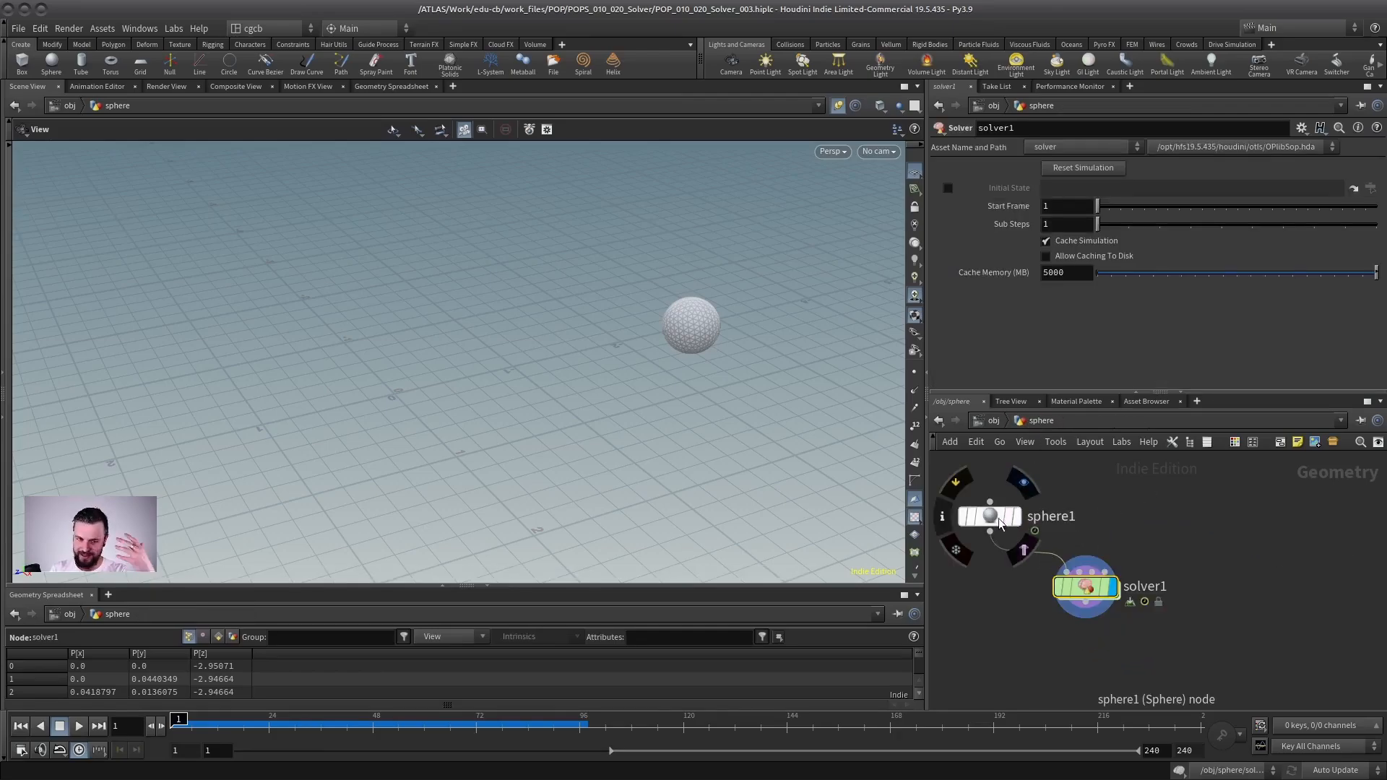
{"action": "scroll", "coordinate": [1139, 506], "scroll_direction": "down", "scroll_amount": 1}
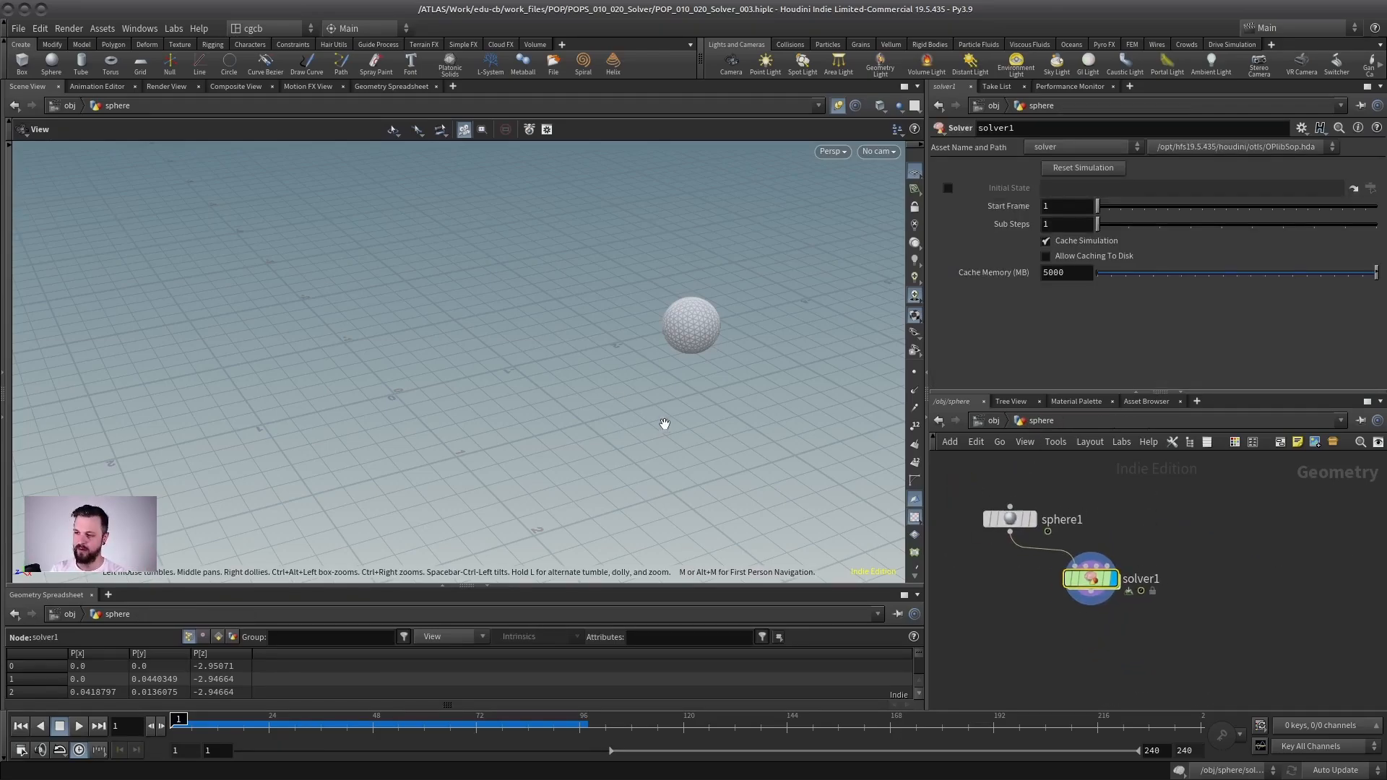
{"action": "mouse_move", "coordinate": [180, 719]}
{"action": "left_mouse_down"}
{"action": "mouse_move", "coordinate": [440, 719]}
{"action": "mouse_move", "coordinate": [267, 706]}
{"action": "mouse_move", "coordinate": [466, 708]}
{"action": "mouse_move", "coordinate": [180, 708]}
{"action": "mouse_move", "coordinate": [467, 707]}
{"action": "mouse_move", "coordinate": [177, 708]}
{"action": "left_mouse_up"}
{"action": "left_click_drag", "start_coordinate": [522, 412], "coordinate": [556, 404]}
Open the crag object's network and unpin the viewport so it shows and frames the test geometry
{"action": "left_click", "coordinate": [993, 421]}
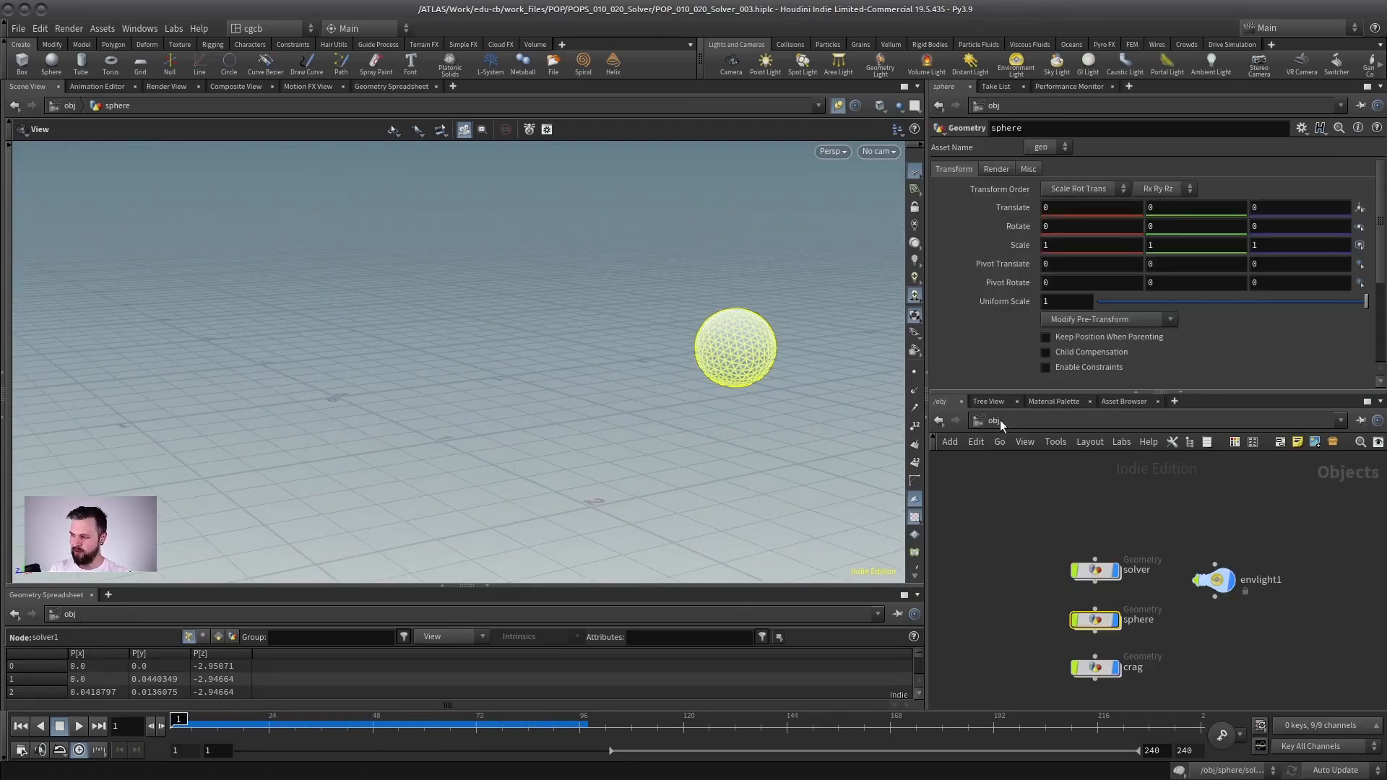
{"action": "left_click", "coordinate": [1134, 522]}
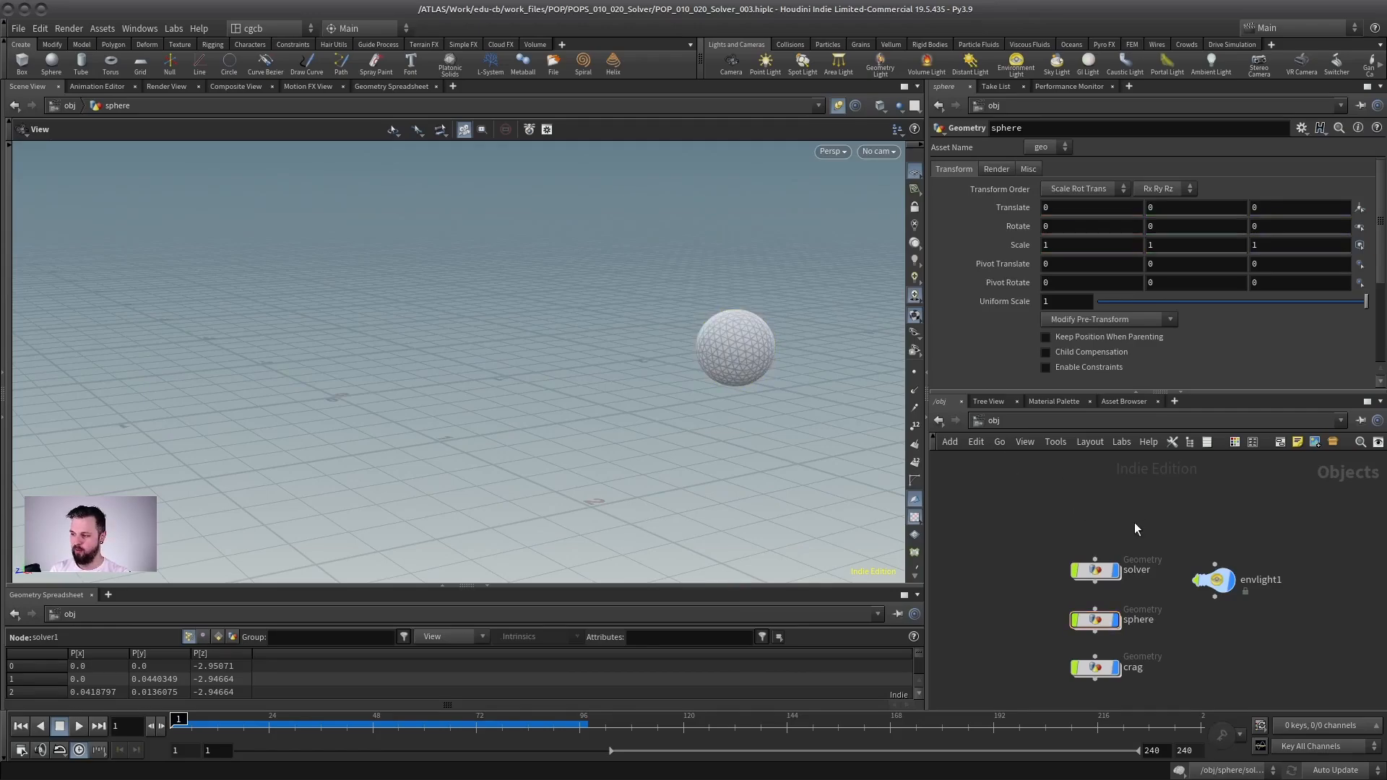
{"action": "middle_click_drag", "start_coordinate": [1164, 643], "coordinate": [1138, 578]}
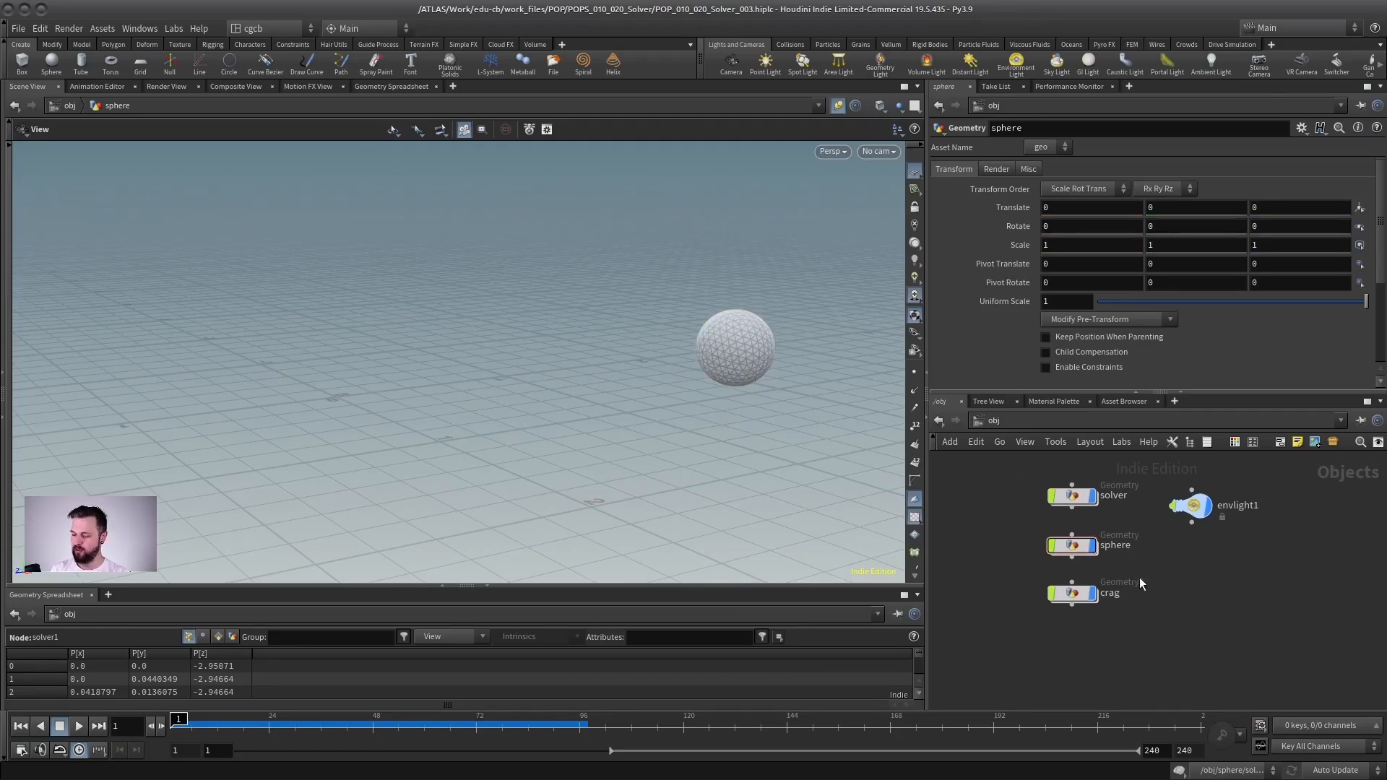
{"action": "double_click", "coordinate": [1069, 595]}
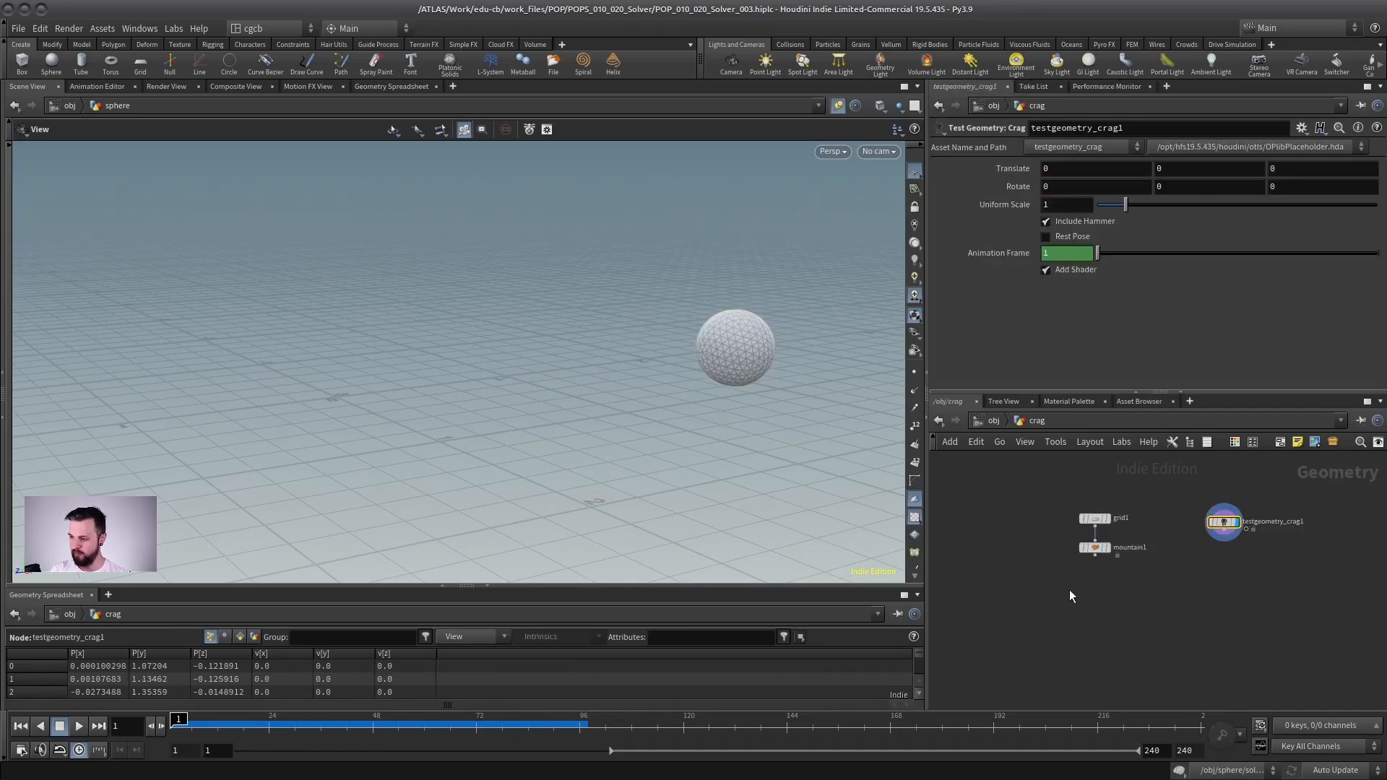
{"action": "key", "text": "h"}
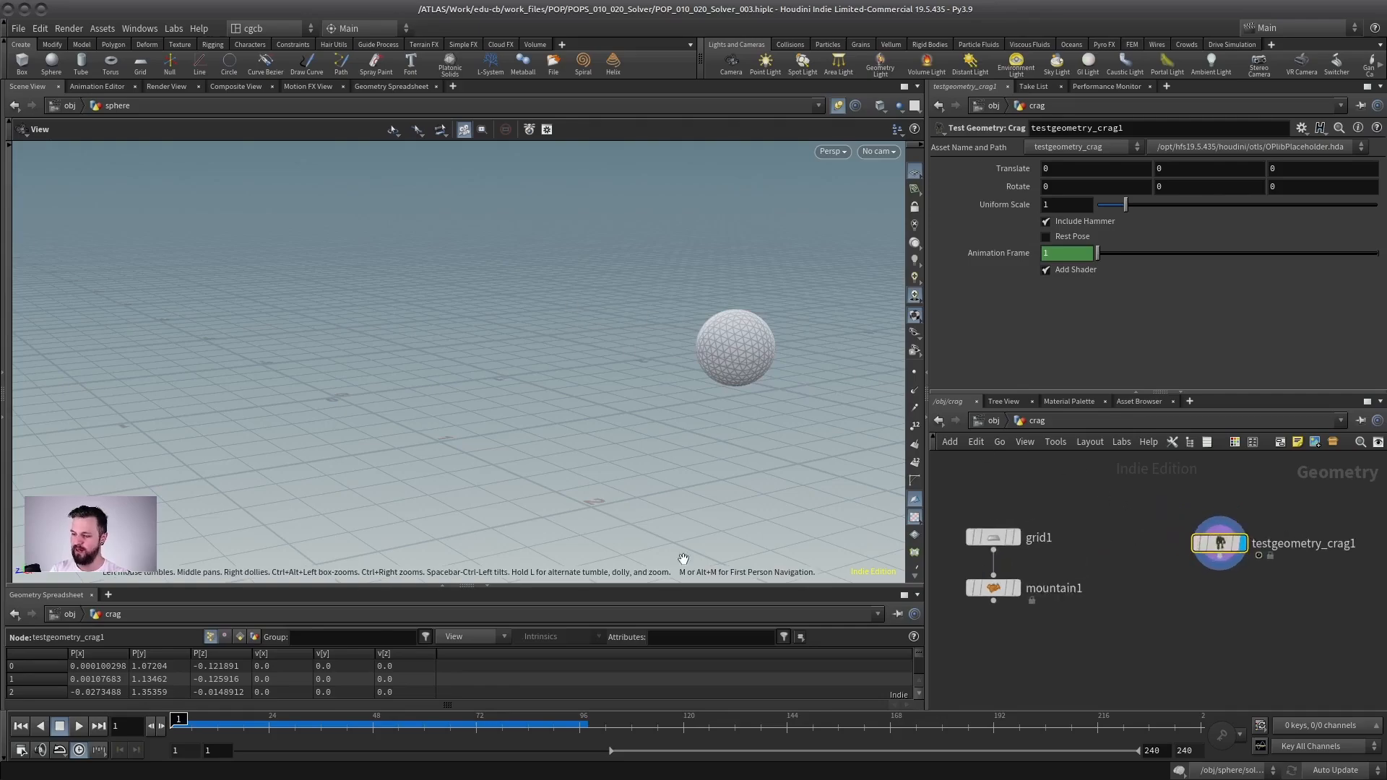
{"action": "left_click", "coordinate": [837, 106]}
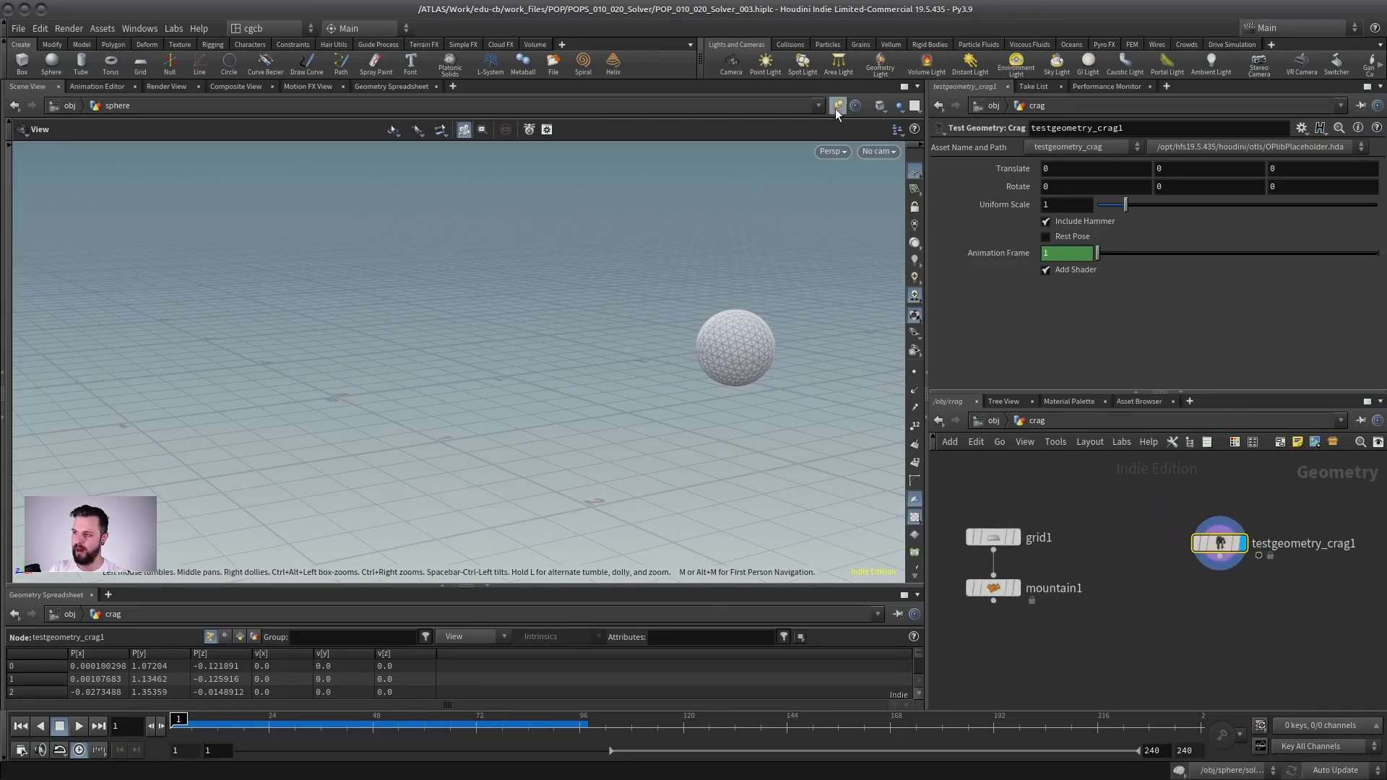
{"action": "key", "text": "h"}
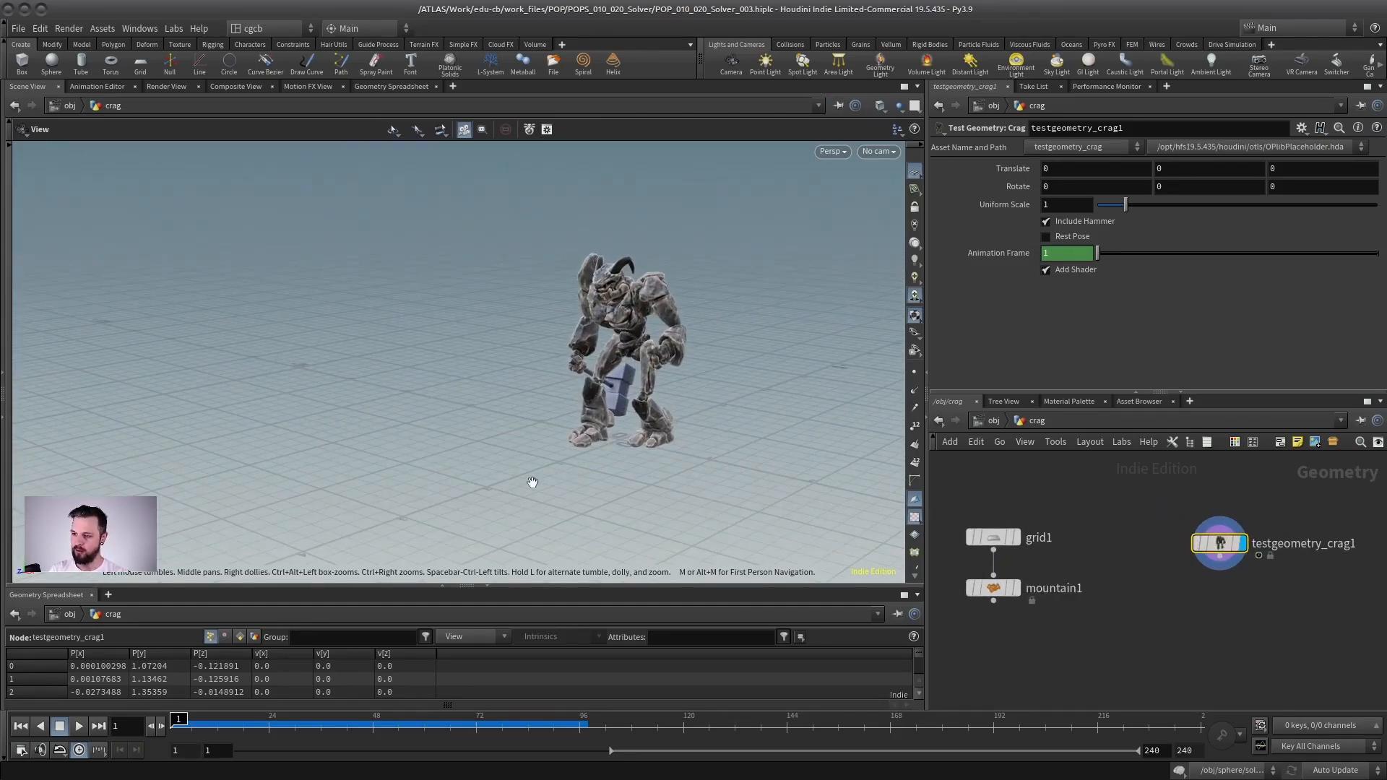
Play the Crag character's walk animation in the viewport, and return to the first frame
{"action": "key", "text": "Up"}
{"action": "middle_click_drag", "start_coordinate": [516, 473], "coordinate": [595, 435]}
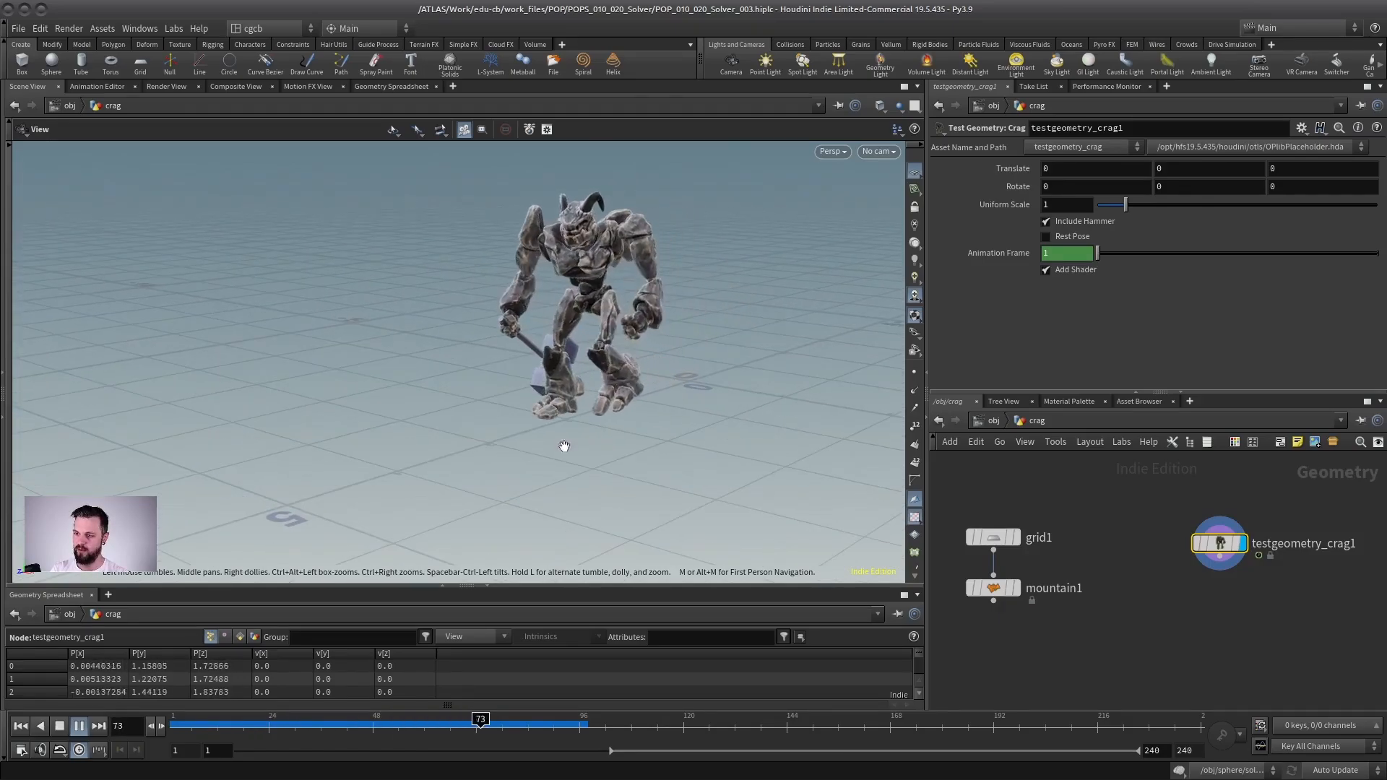
{"action": "key", "text": "ctrl+Up"}
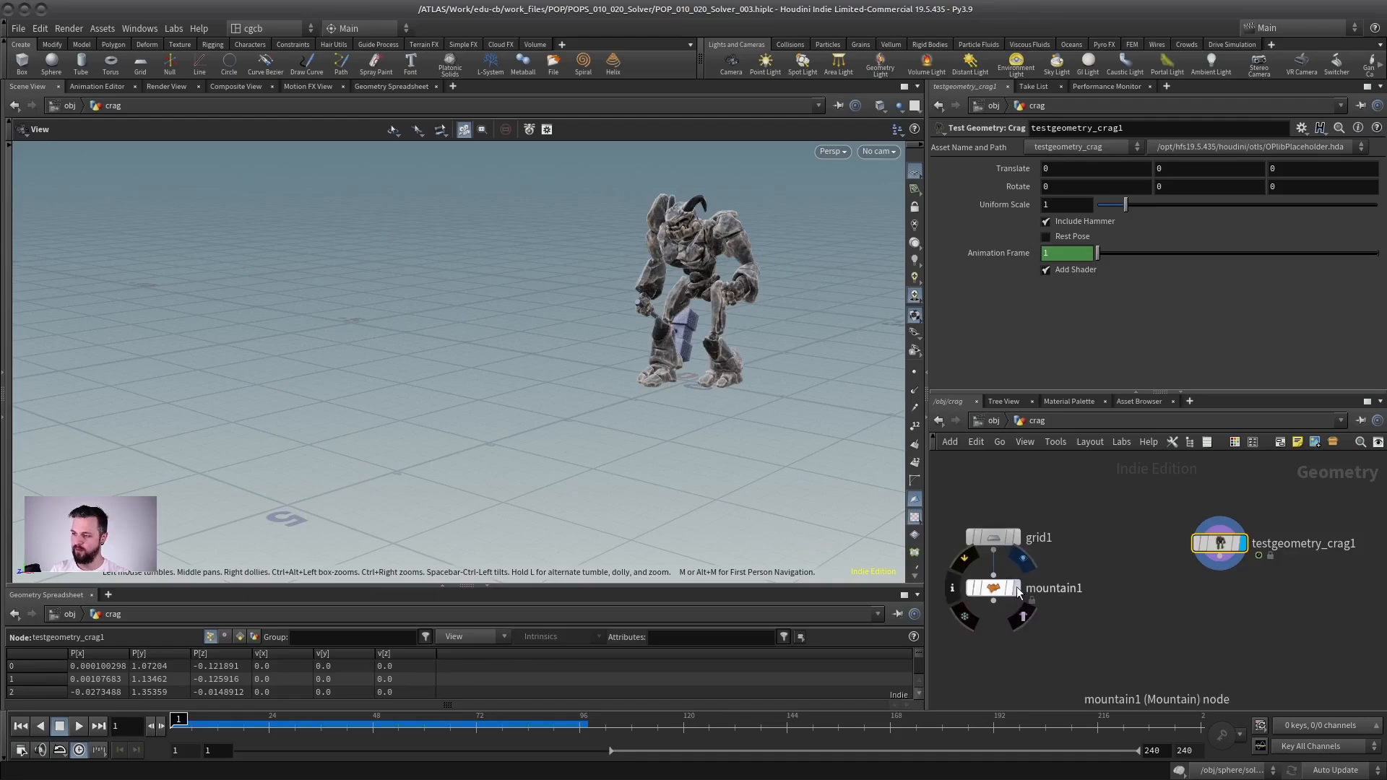
Display the mountain1 node and examine the terrain surface it produces
{"action": "left_click", "coordinate": [1015, 588]}
{"action": "left_click", "coordinate": [991, 587]}
{"action": "mouse_move", "coordinate": [566, 378]}
{"action": "left_mouse_down"}
{"action": "mouse_move", "coordinate": [397, 387]}
{"action": "mouse_move", "coordinate": [584, 363]}
{"action": "left_mouse_up"}
{"action": "middle_click_drag", "start_coordinate": [1091, 519], "coordinate": [1085, 475]}
Add a Merge node, wire mountain1 and testgeometry_crag1 into it, and display the combined result
{"action": "left_click", "coordinate": [1089, 623]}
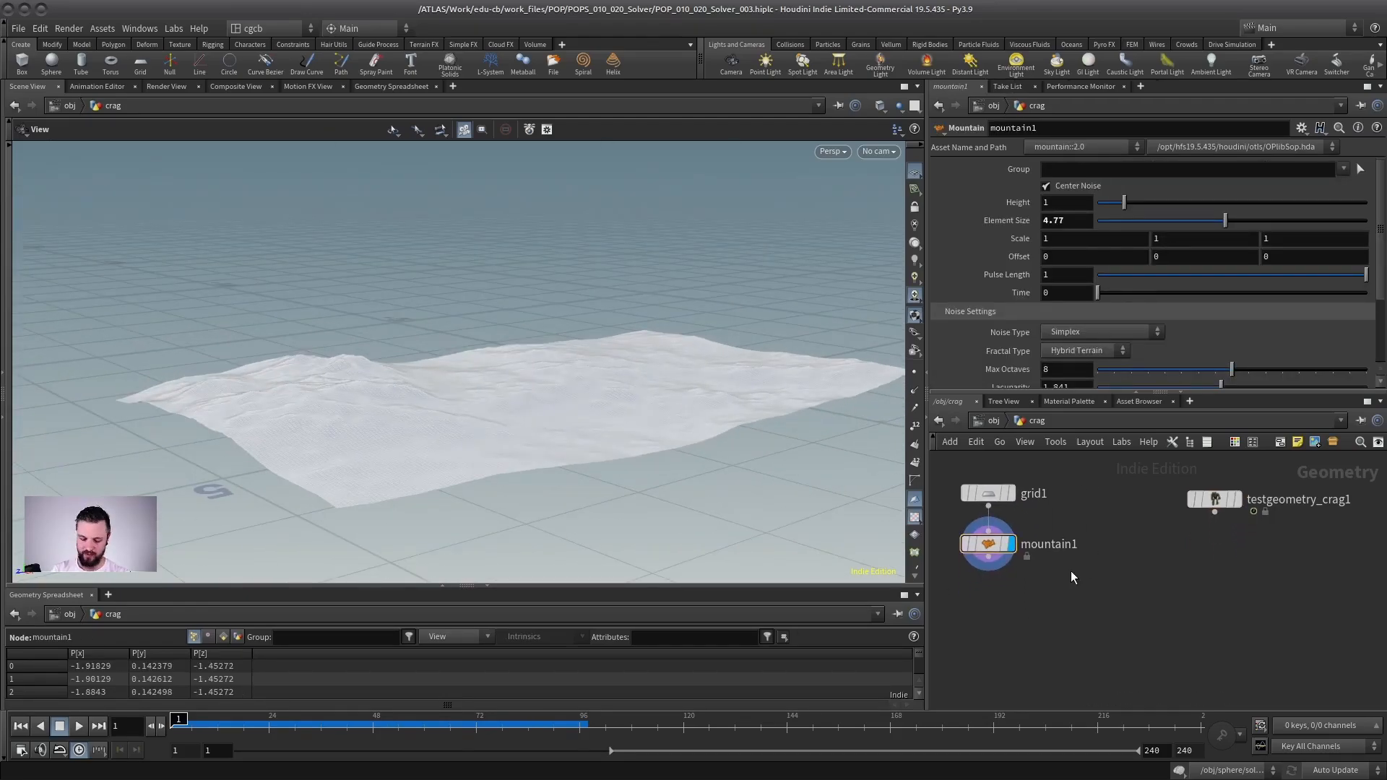
{"action": "key", "text": "Tab"}
{"action": "key", "text": "Return"}
{"action": "left_click", "coordinate": [1110, 623]}
{"action": "left_click", "coordinate": [988, 556]}
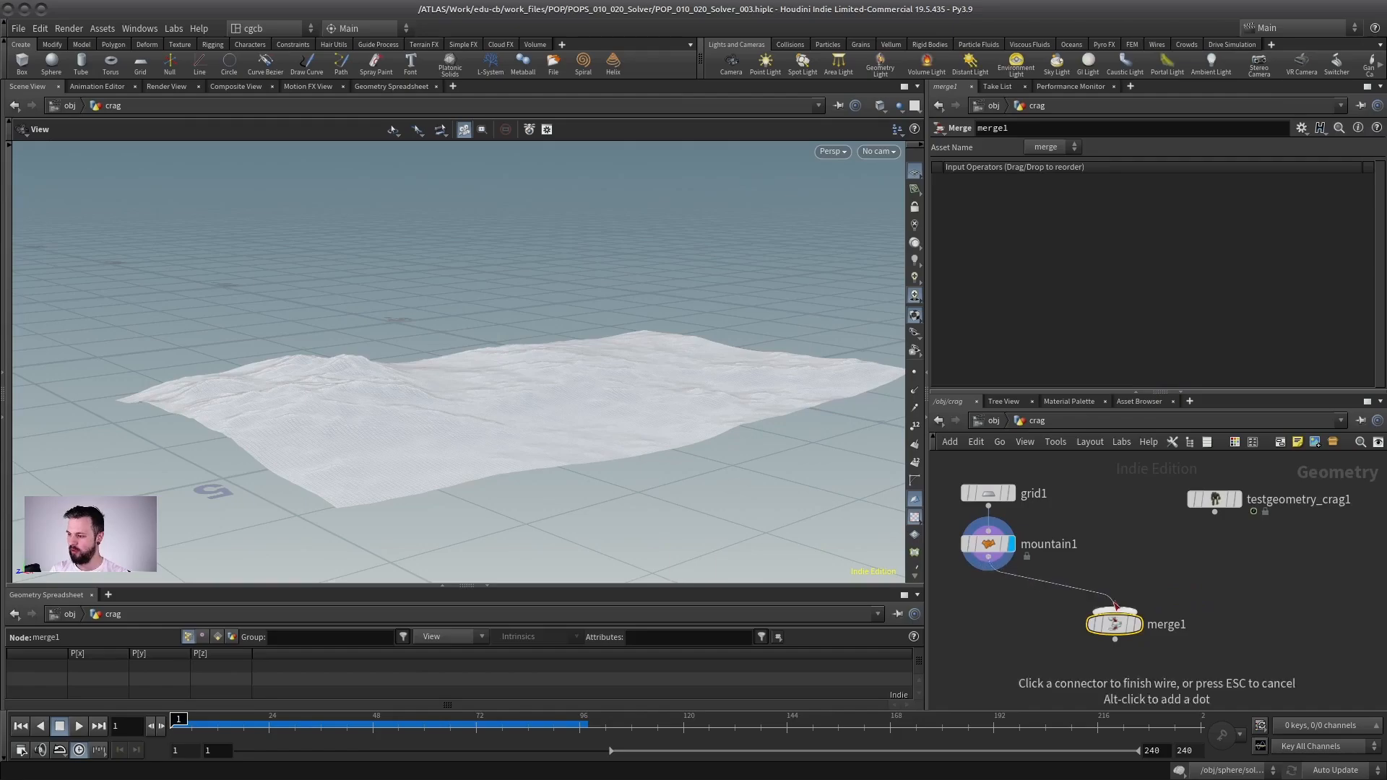
{"action": "left_click", "coordinate": [1105, 608]}
{"action": "left_click", "coordinate": [1214, 511]}
{"action": "left_click", "coordinate": [1115, 608]}
{"action": "left_click", "coordinate": [1133, 623]}
Examine from several angles where the Crag character's feet intersect the mountain terrain at frame 1
{"action": "left_click_drag", "start_coordinate": [592, 538], "coordinate": [681, 443]}
{"action": "right_click_drag", "start_coordinate": [681, 442], "coordinate": [709, 412]}
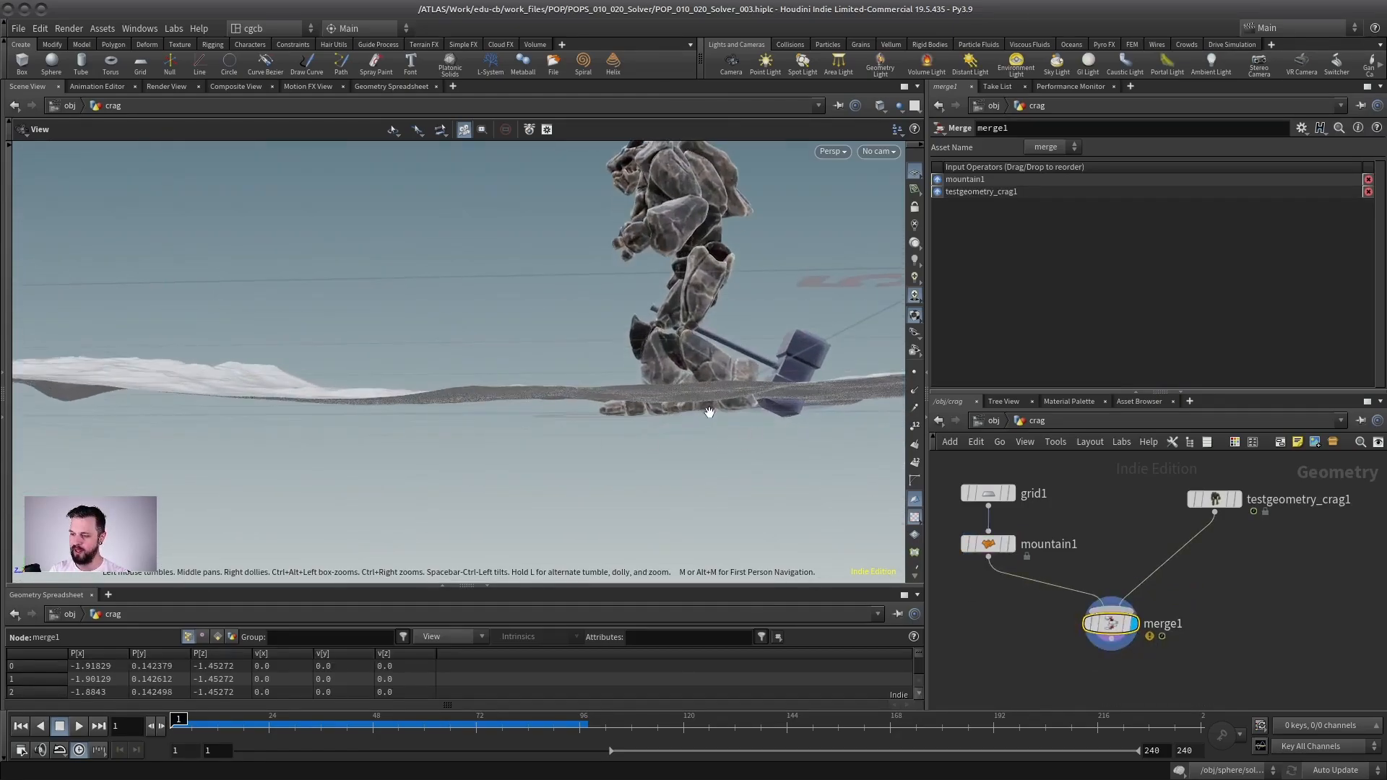
{"action": "mouse_move", "coordinate": [177, 723]}
{"action": "left_mouse_down"}
{"action": "mouse_move", "coordinate": [495, 724]}
{"action": "mouse_move", "coordinate": [174, 724]}
{"action": "left_mouse_up"}
{"action": "left_click_drag", "start_coordinate": [577, 462], "coordinate": [605, 397]}
{"action": "right_click_drag", "start_coordinate": [606, 396], "coordinate": [557, 405]}
{"action": "left_click_drag", "start_coordinate": [557, 405], "coordinate": [338, 405]}
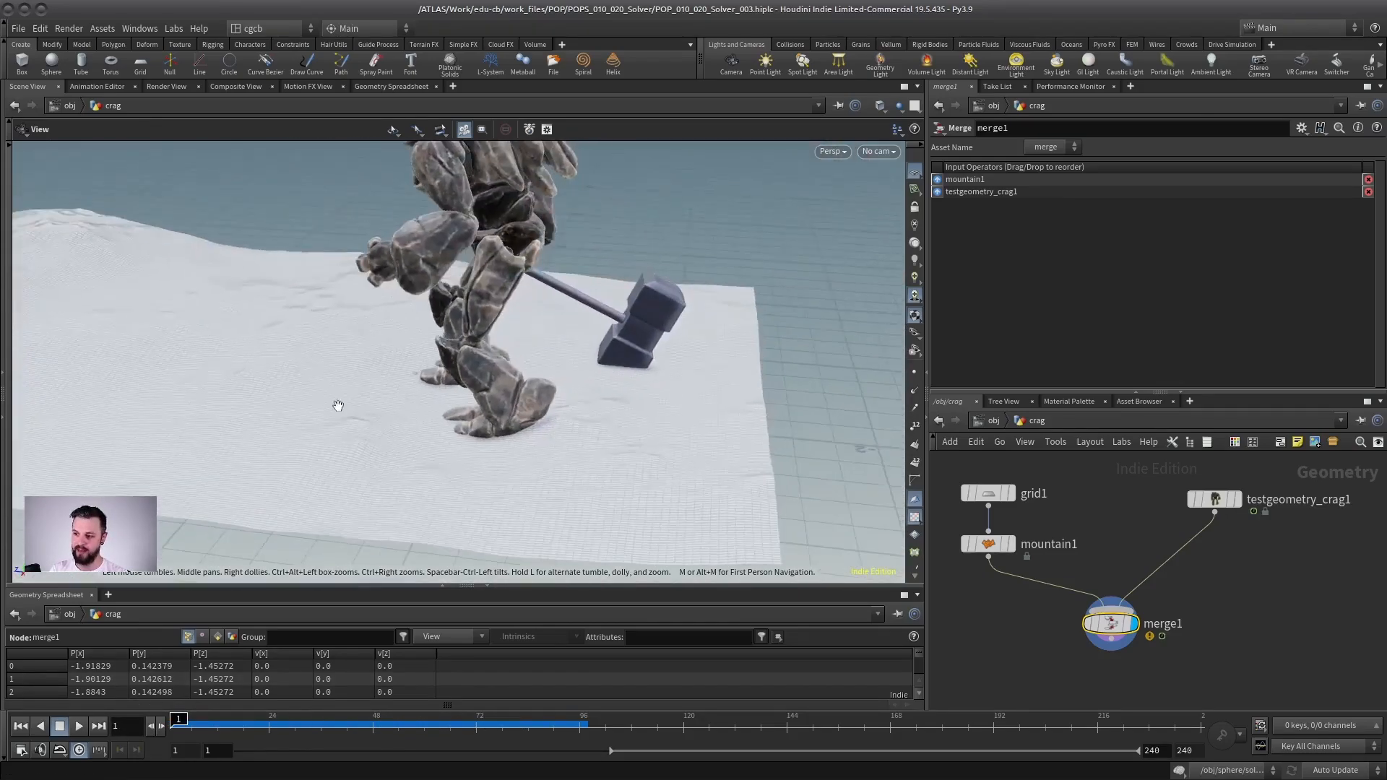
{"action": "right_click_drag", "start_coordinate": [337, 405], "coordinate": [520, 441]}
{"action": "left_click_drag", "start_coordinate": [520, 441], "coordinate": [536, 389]}
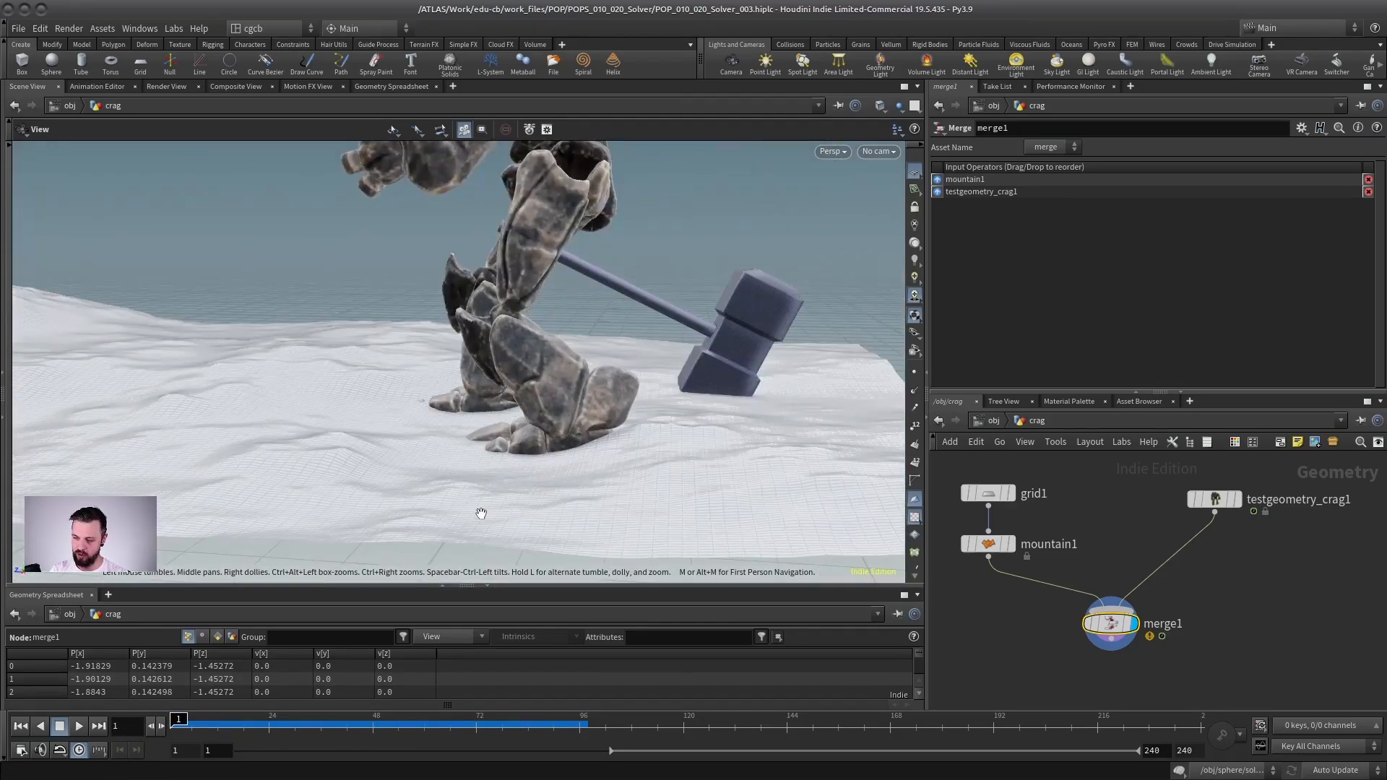
{"action": "right_click_drag", "start_coordinate": [512, 476], "coordinate": [480, 489]}
{"action": "left_click_drag", "start_coordinate": [479, 489], "coordinate": [551, 455]}
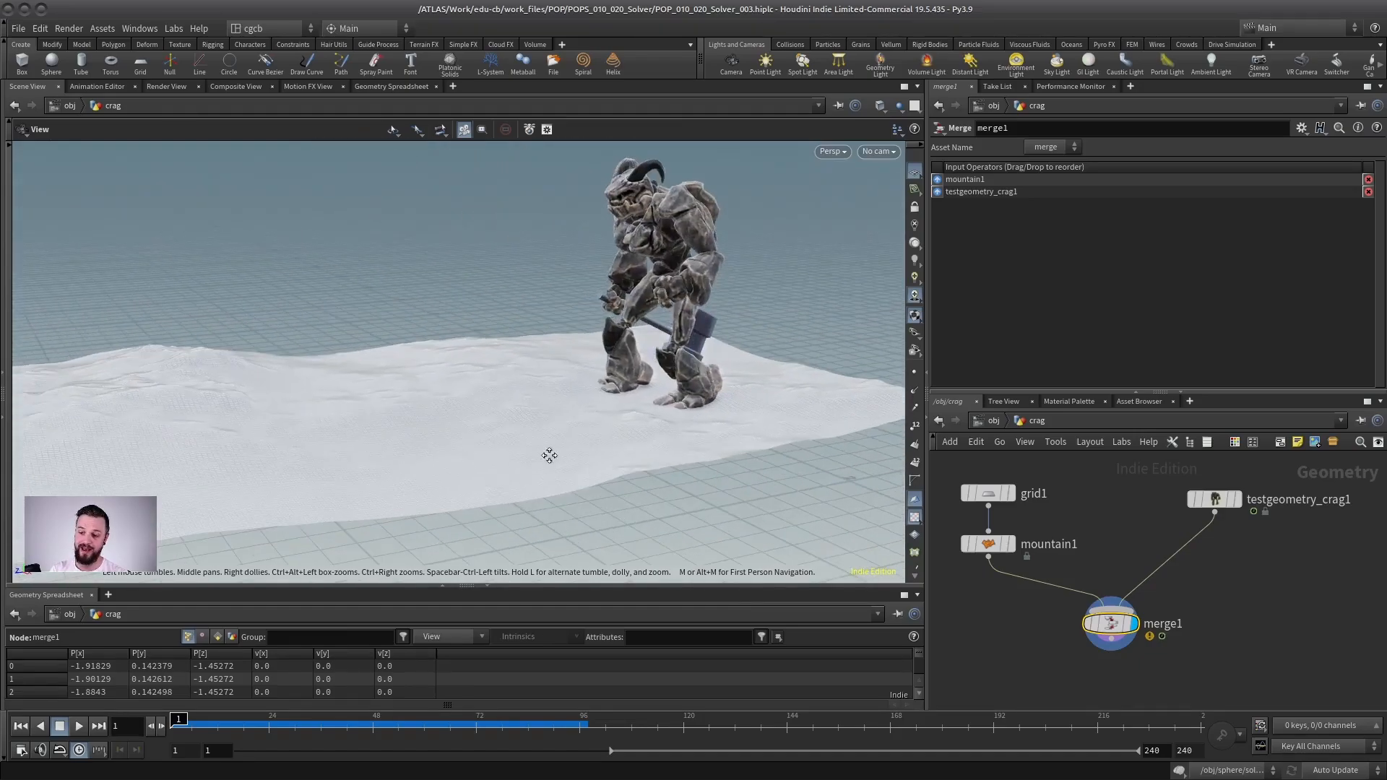
{"action": "right_click_drag", "start_coordinate": [551, 455], "coordinate": [469, 454]}
{"action": "left_click_drag", "start_coordinate": [469, 454], "coordinate": [494, 453]}
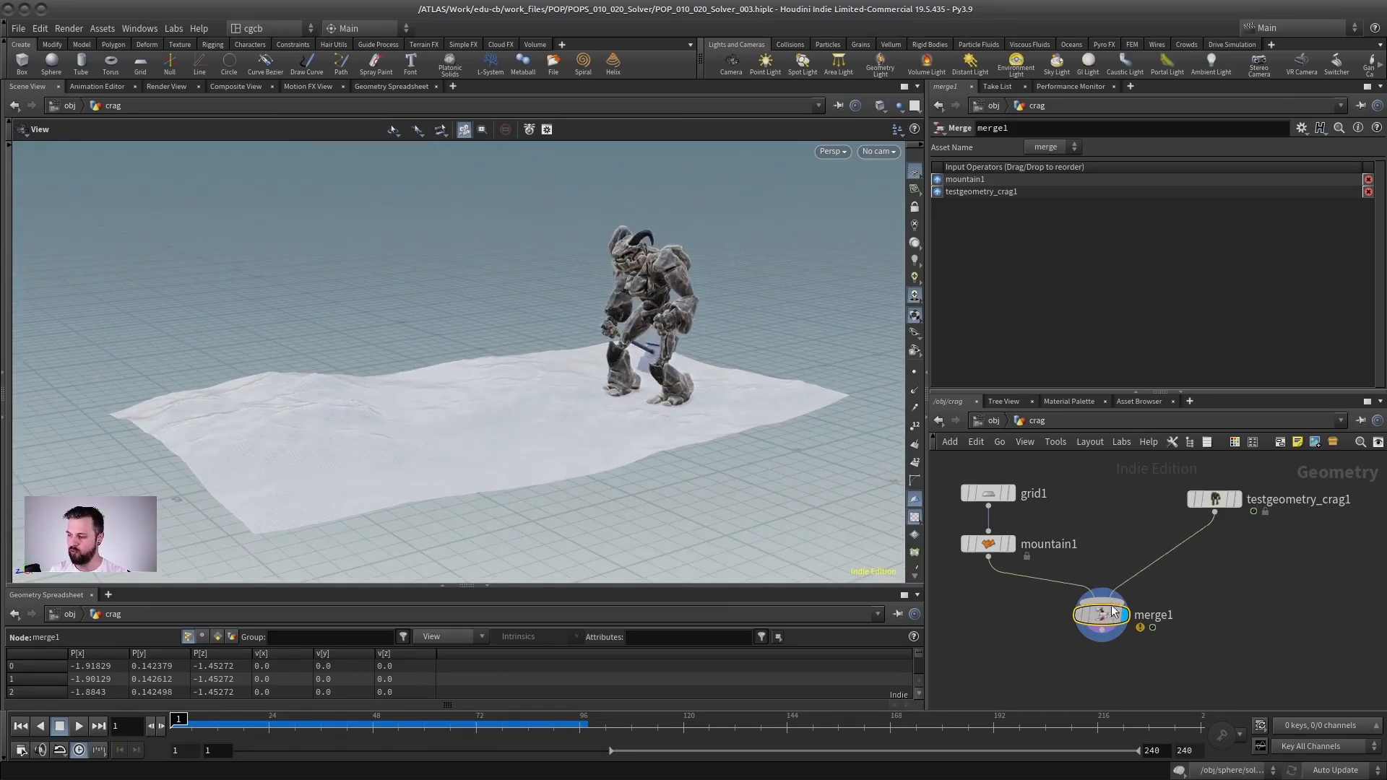
Delete the merge1 node that combines the terrain and the character
{"action": "scroll", "coordinate": [1086, 504], "scroll_direction": "down", "scroll_amount": 3}
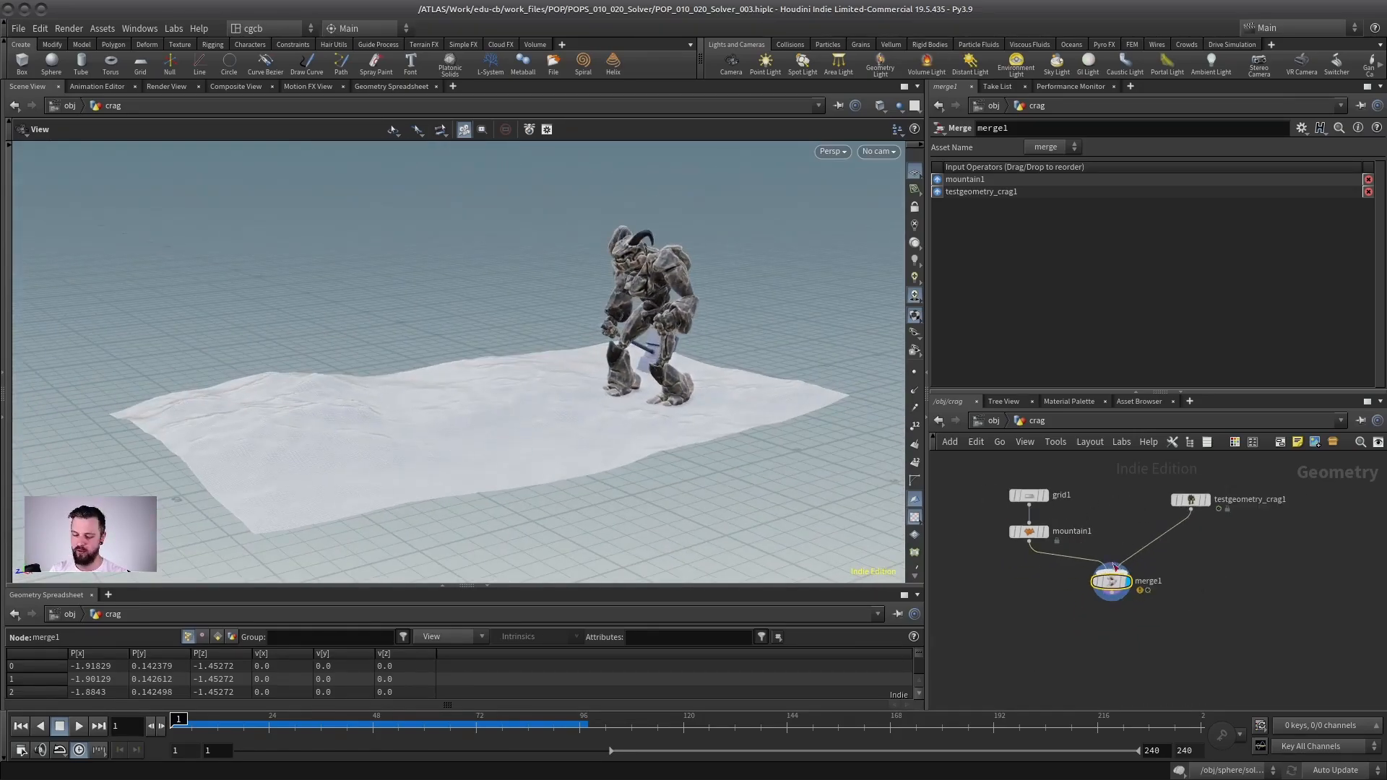
{"action": "mouse_move", "coordinate": [1129, 574]}
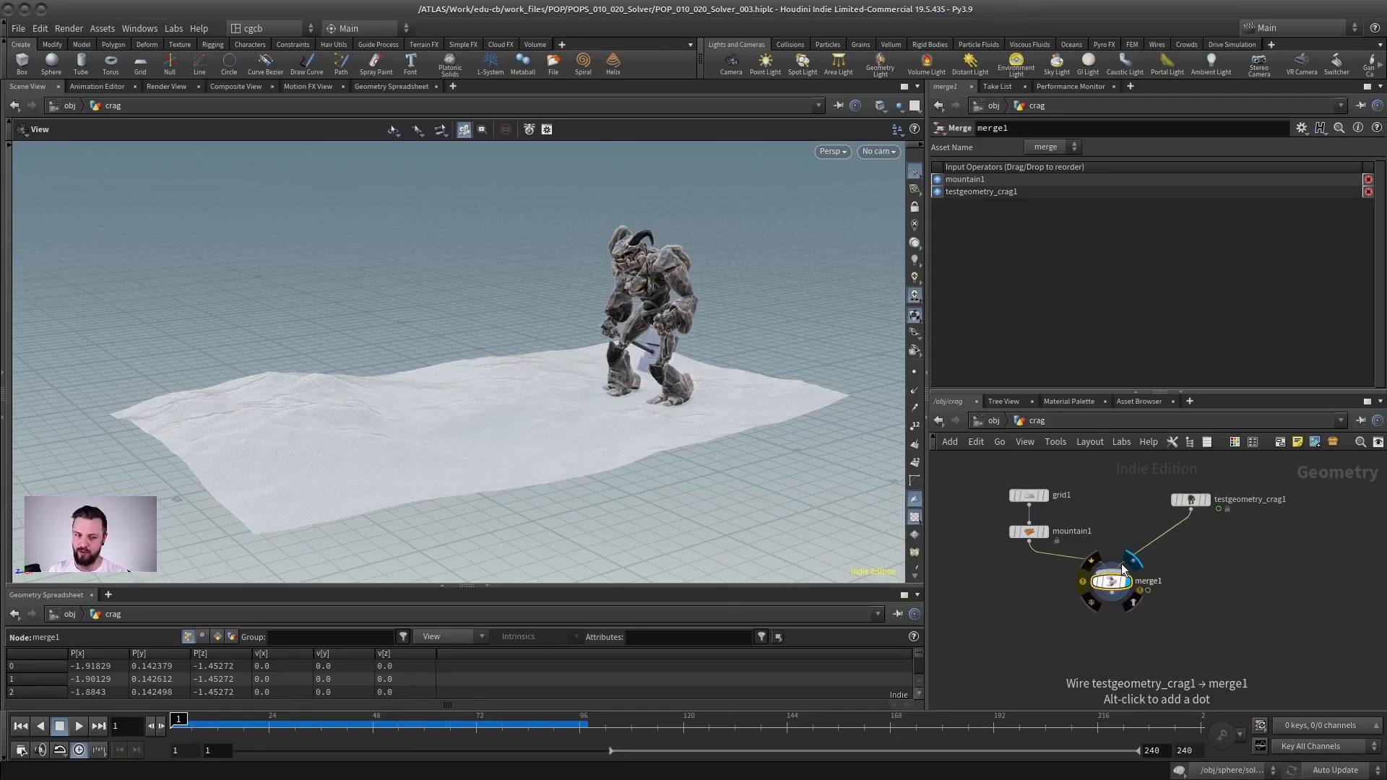
{"action": "scroll", "coordinate": [1200, 566], "scroll_direction": "up", "scroll_amount": 1}
{"action": "middle_click_drag", "start_coordinate": [1180, 555], "coordinate": [1202, 572]}
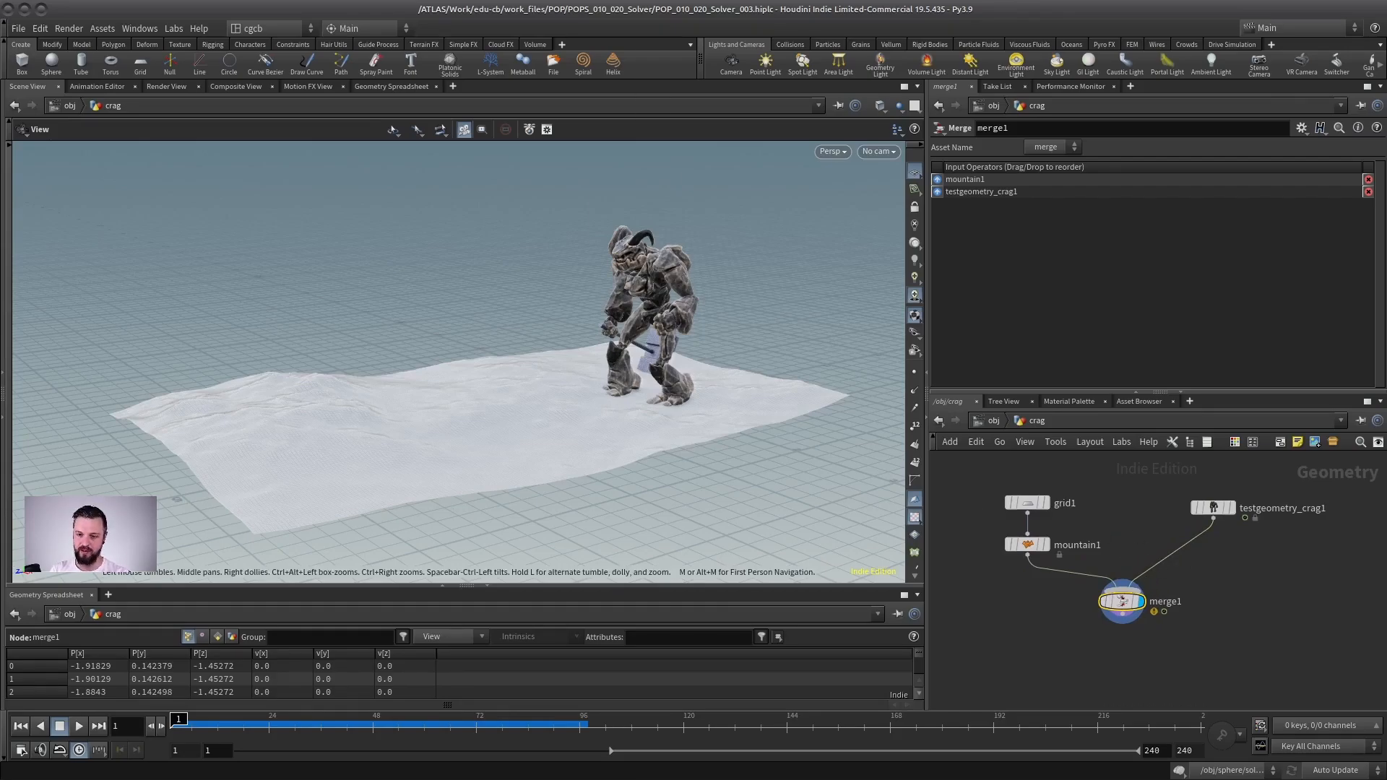
{"action": "key", "text": "Delete"}
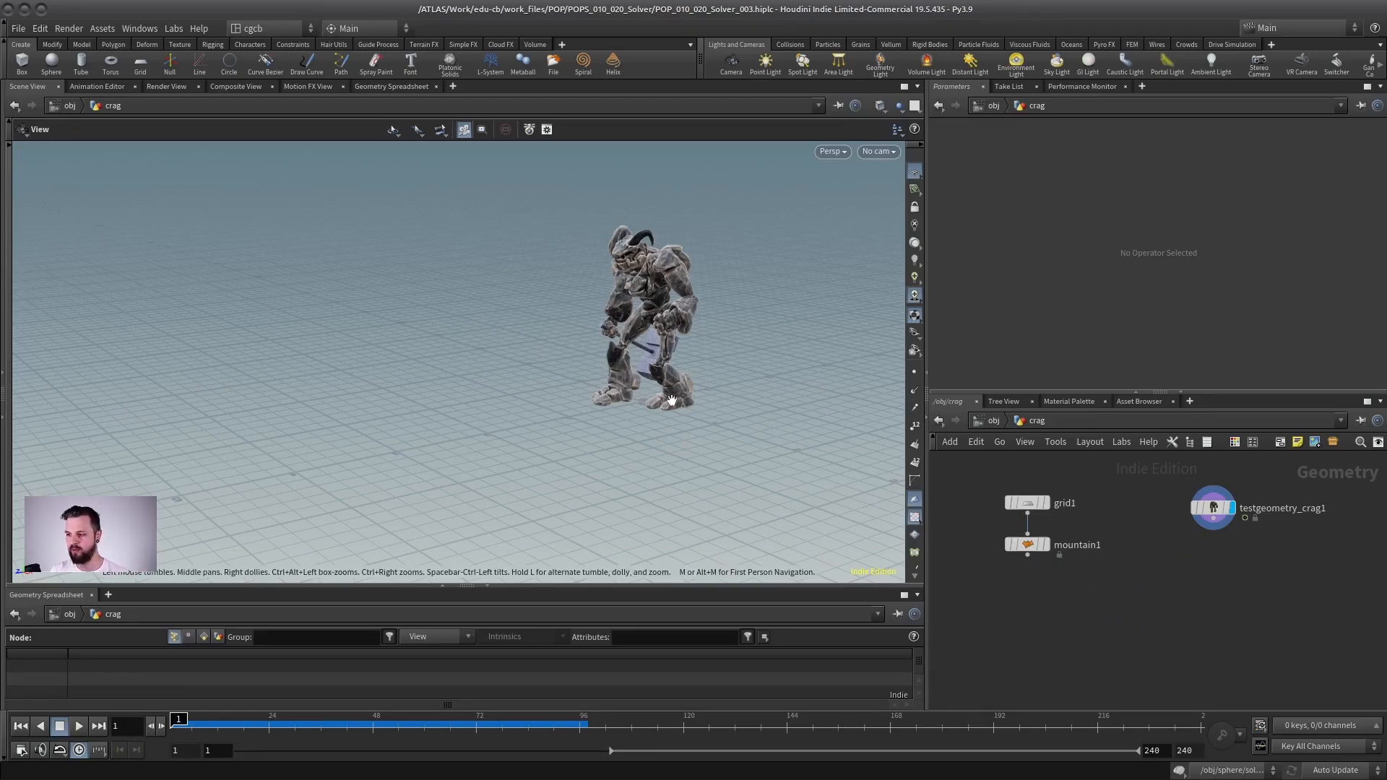
Display mountain1 and show testgeometry_crag1 as a template over the terrain
{"action": "left_click", "coordinate": [1045, 544]}
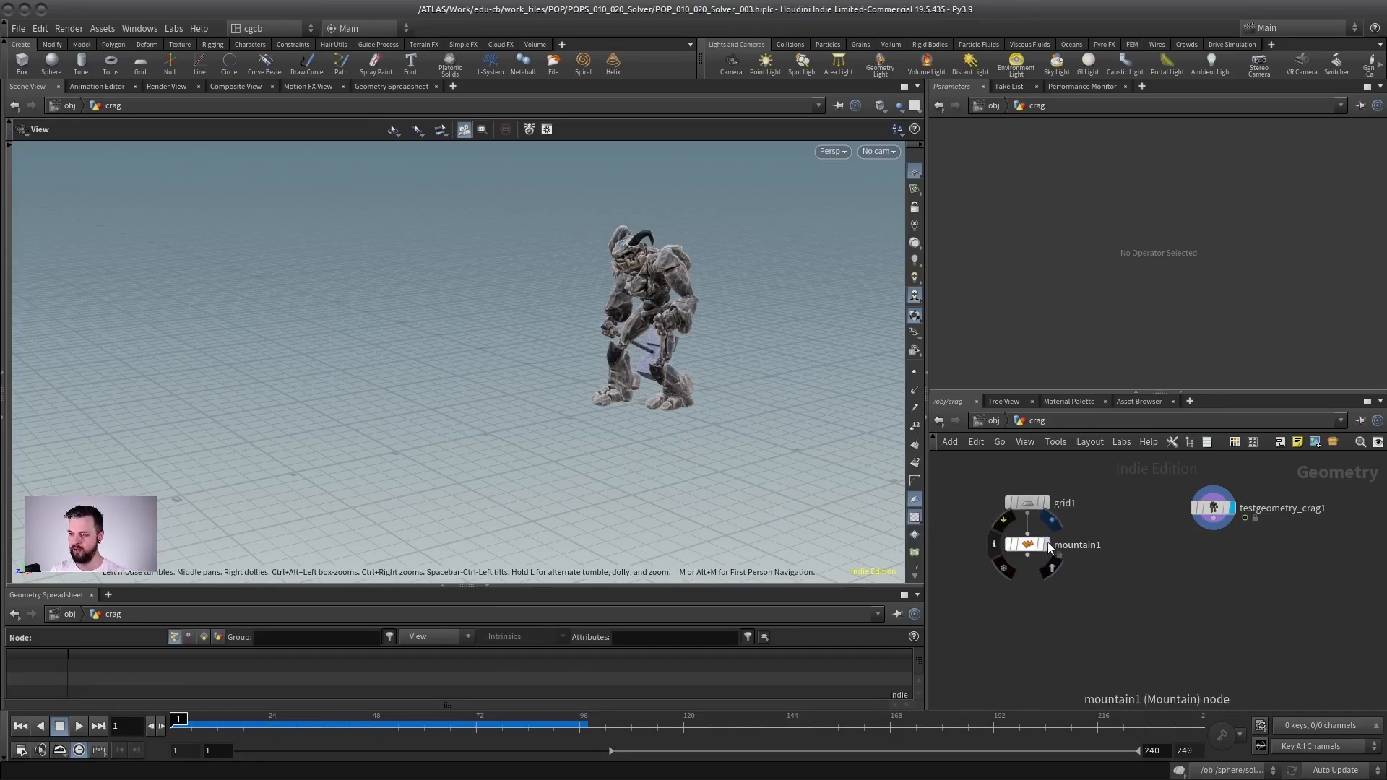
{"action": "left_click", "coordinate": [1221, 507]}
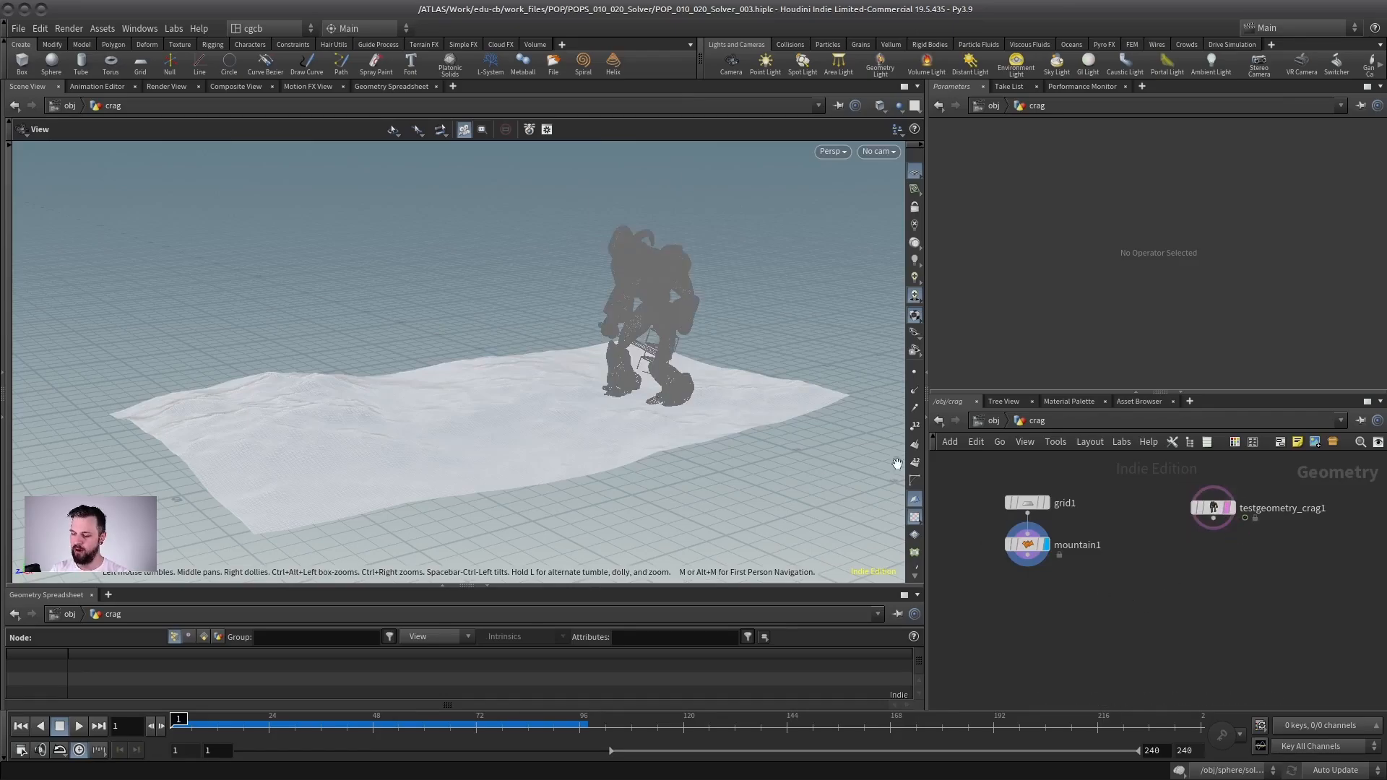
Add a Ray node to the crag network below mountain1
{"action": "key", "text": "Tab"}
{"action": "type", "text": "ray"}
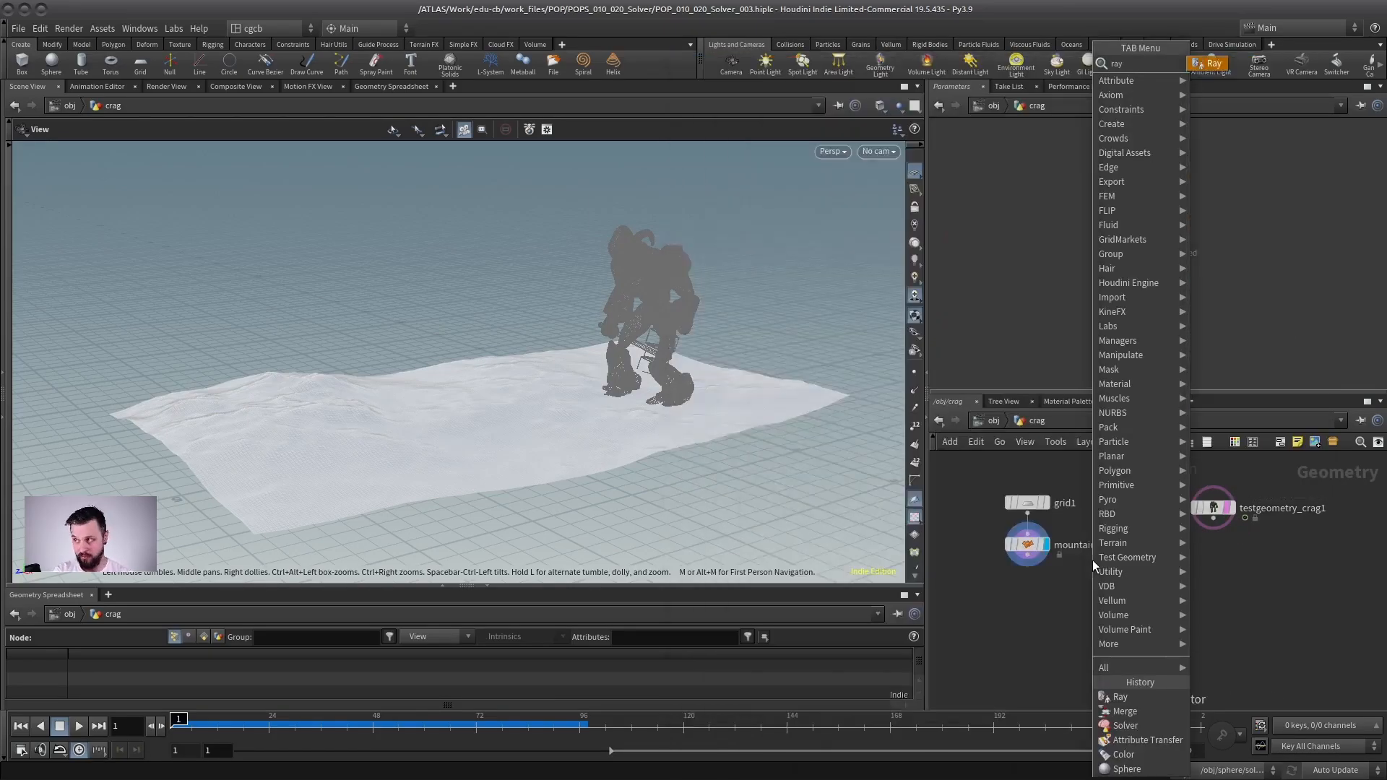
{"action": "key", "text": "Return"}
{"action": "left_click", "coordinate": [1124, 614]}
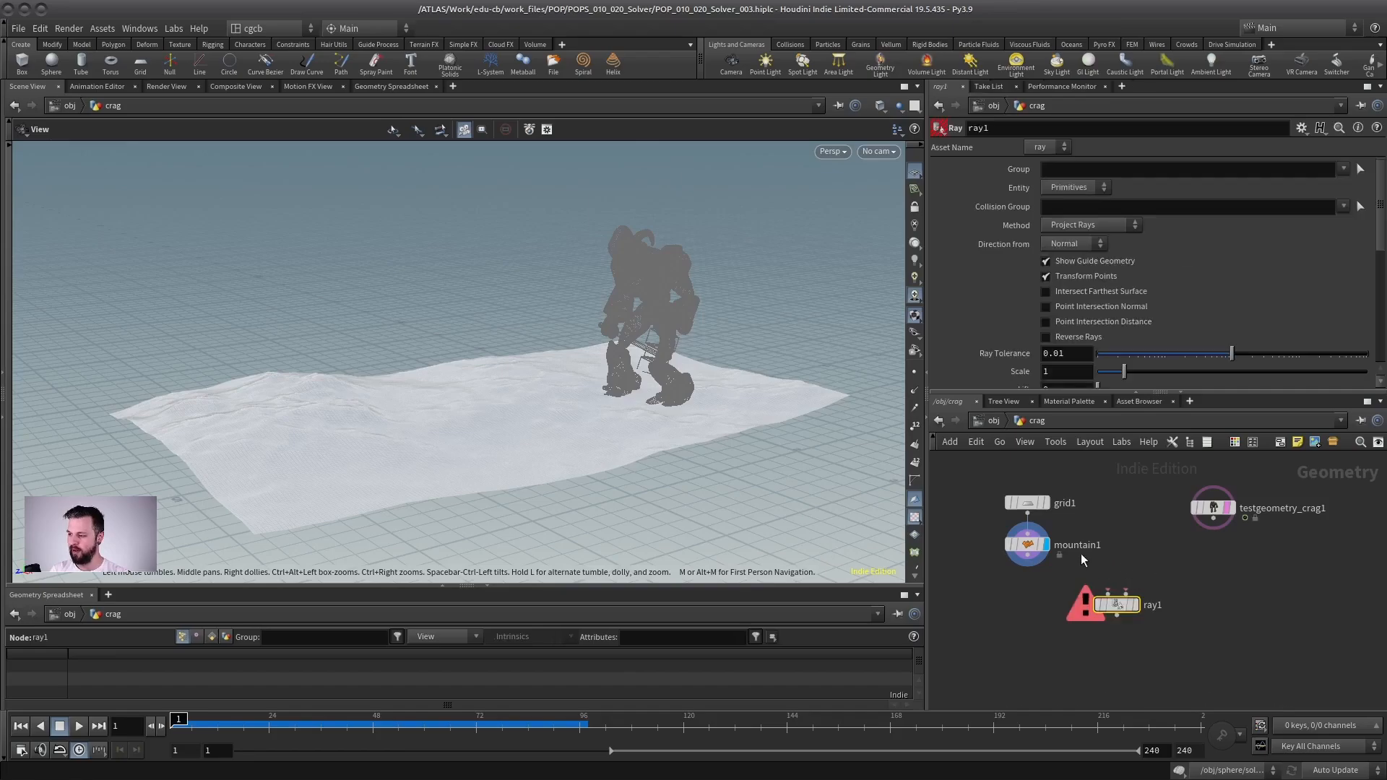
Wire mountain1 into the Ray node's first input and testgeometry_crag1 into its second, and display the Ray node
{"action": "scroll", "coordinate": [1088, 554], "scroll_direction": "up", "scroll_amount": 2}
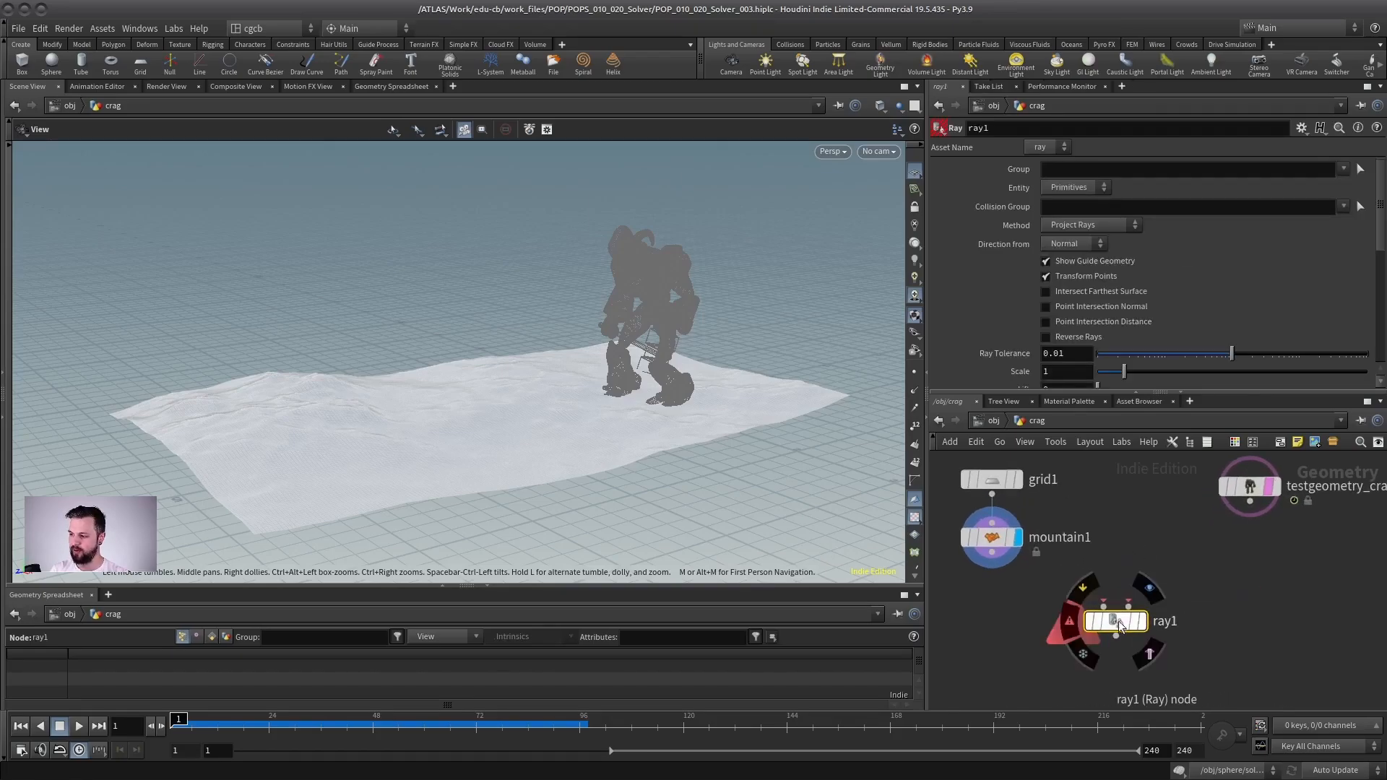
{"action": "scroll", "coordinate": [1153, 570], "scroll_direction": "up", "scroll_amount": 1}
{"action": "scroll", "coordinate": [1152, 567], "scroll_direction": "up", "scroll_amount": 1}
{"action": "left_click", "coordinate": [1114, 613]}
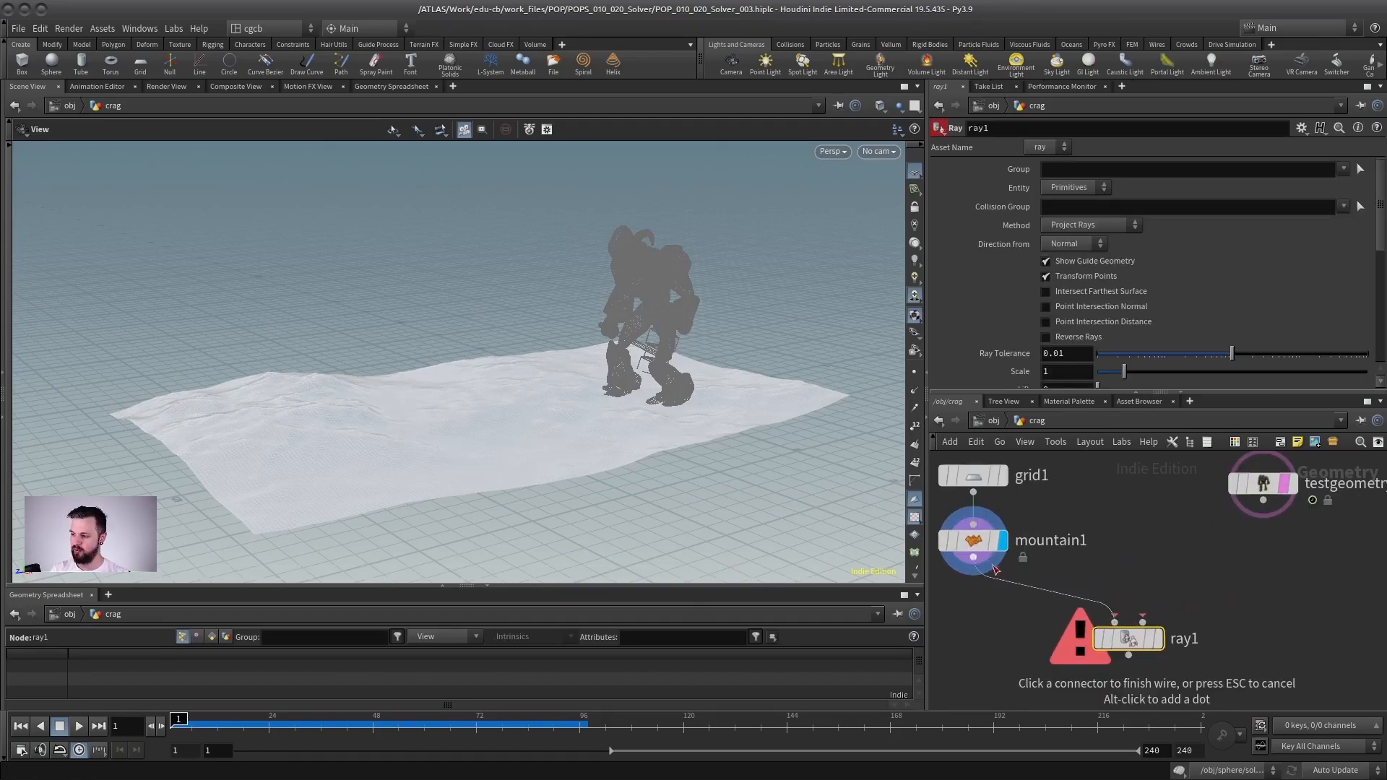
{"action": "left_click", "coordinate": [995, 554]}
{"action": "left_click", "coordinate": [1139, 612]}
{"action": "left_click", "coordinate": [1262, 500]}
{"action": "left_click", "coordinate": [1156, 639]}
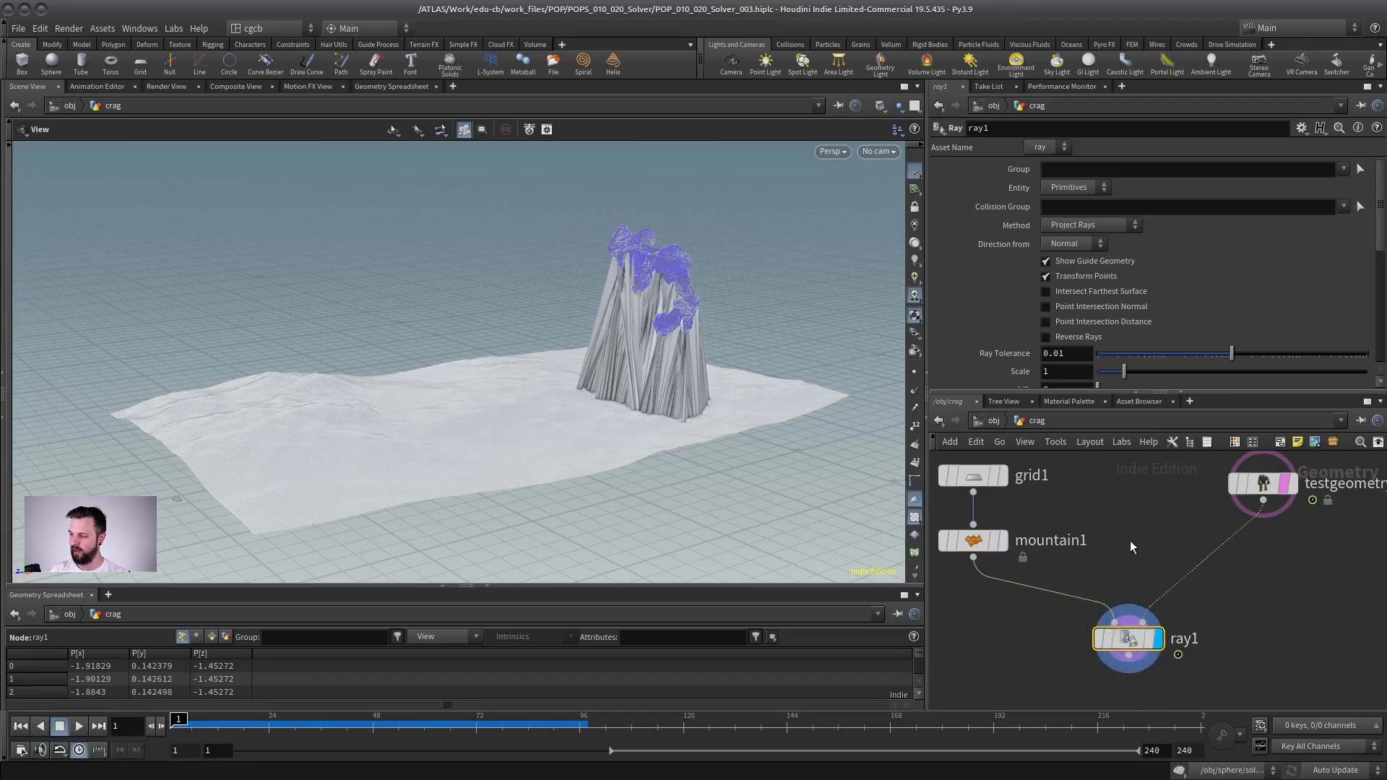
Enable Reverse Rays on the ray1 node so the terrain projects in the opposite direction
{"action": "scroll", "coordinate": [1129, 540], "scroll_direction": "down", "scroll_amount": 1}
{"action": "scroll", "coordinate": [646, 374], "scroll_direction": "up", "scroll_amount": 2}
{"action": "left_click_drag", "start_coordinate": [647, 374], "coordinate": [434, 404]}
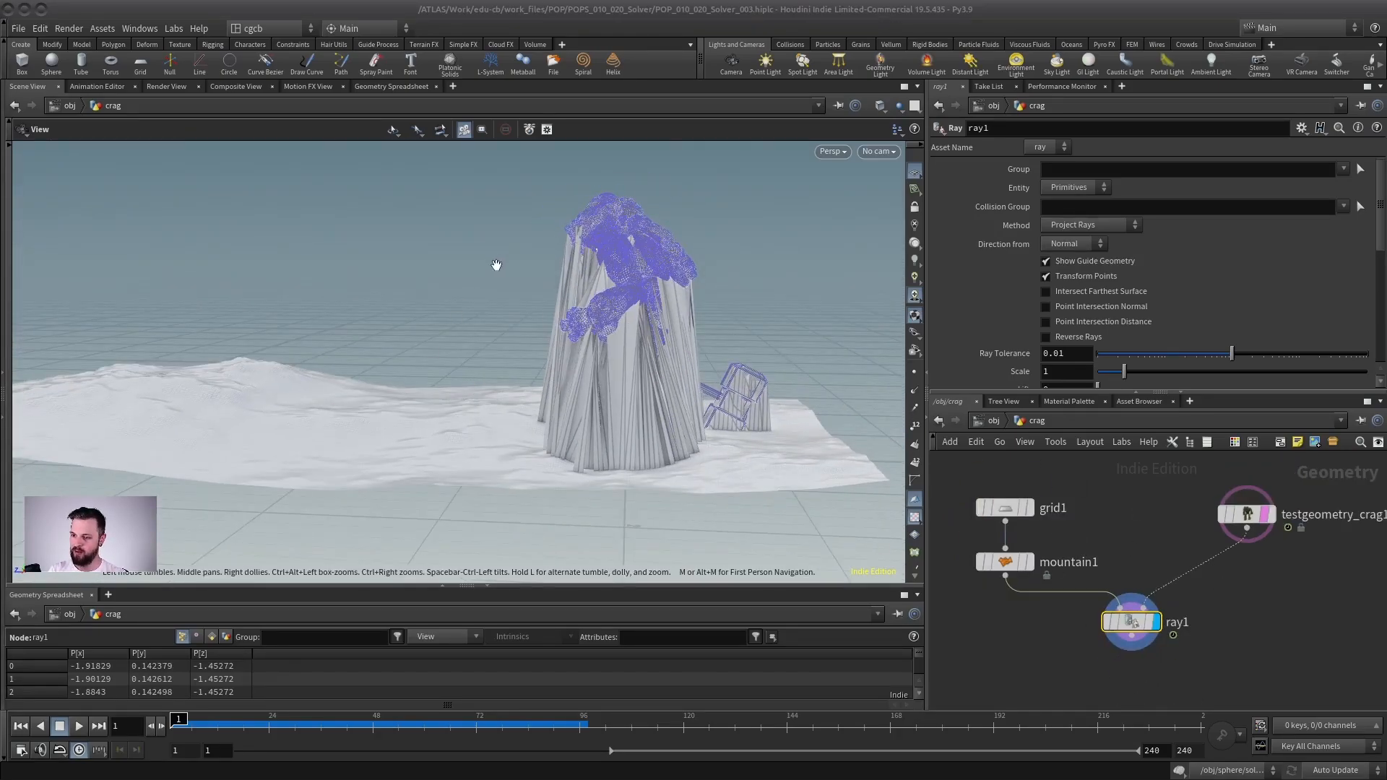
{"action": "left_click_drag", "start_coordinate": [547, 307], "coordinate": [603, 245]}
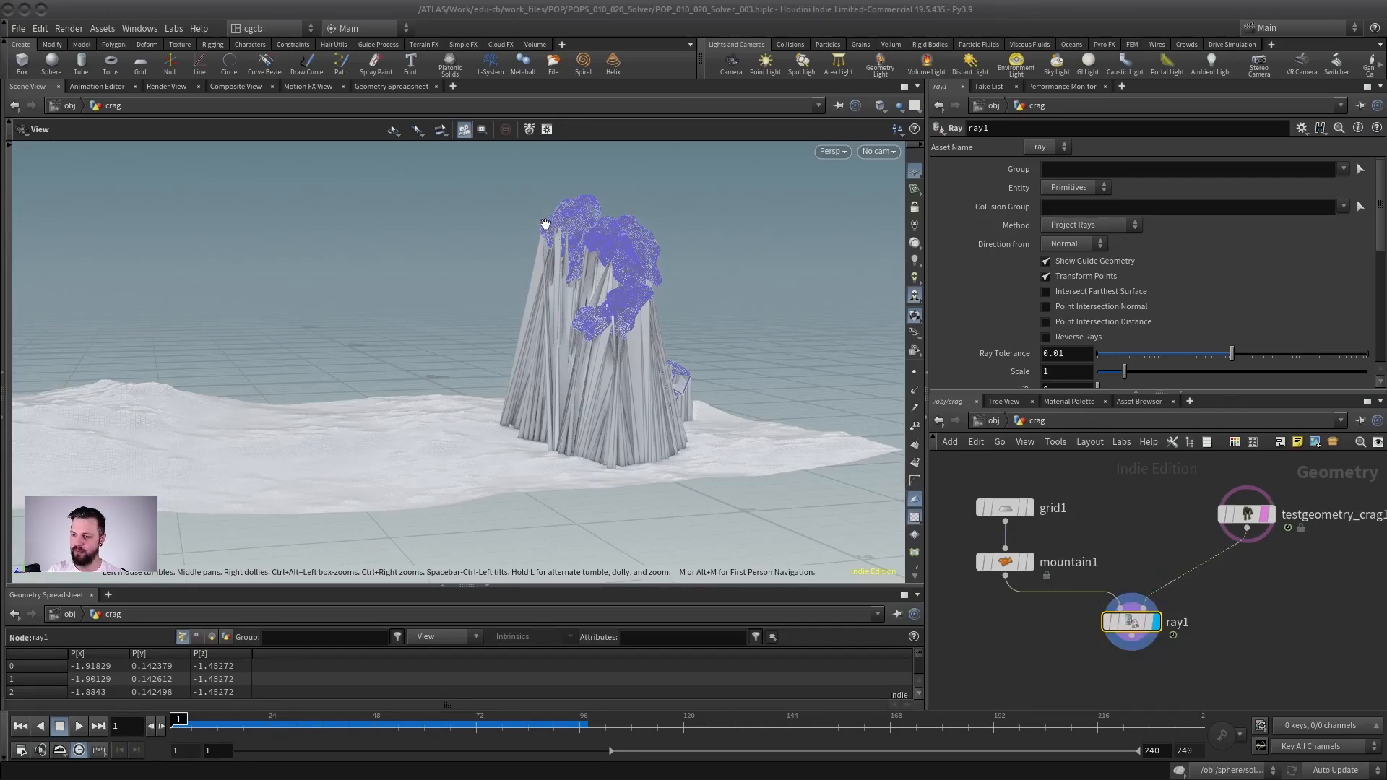
{"action": "left_click_drag", "start_coordinate": [553, 319], "coordinate": [547, 177]}
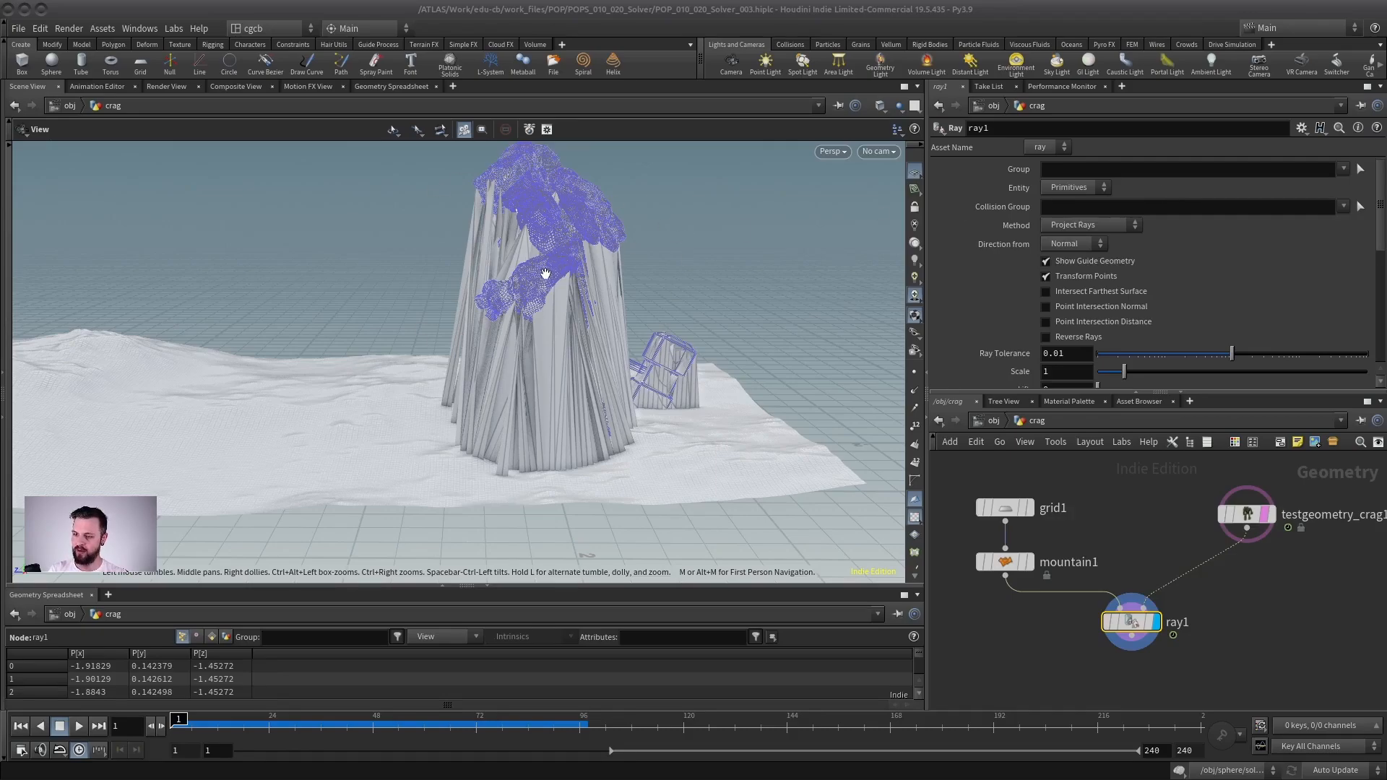
{"action": "left_click", "coordinate": [1072, 336]}
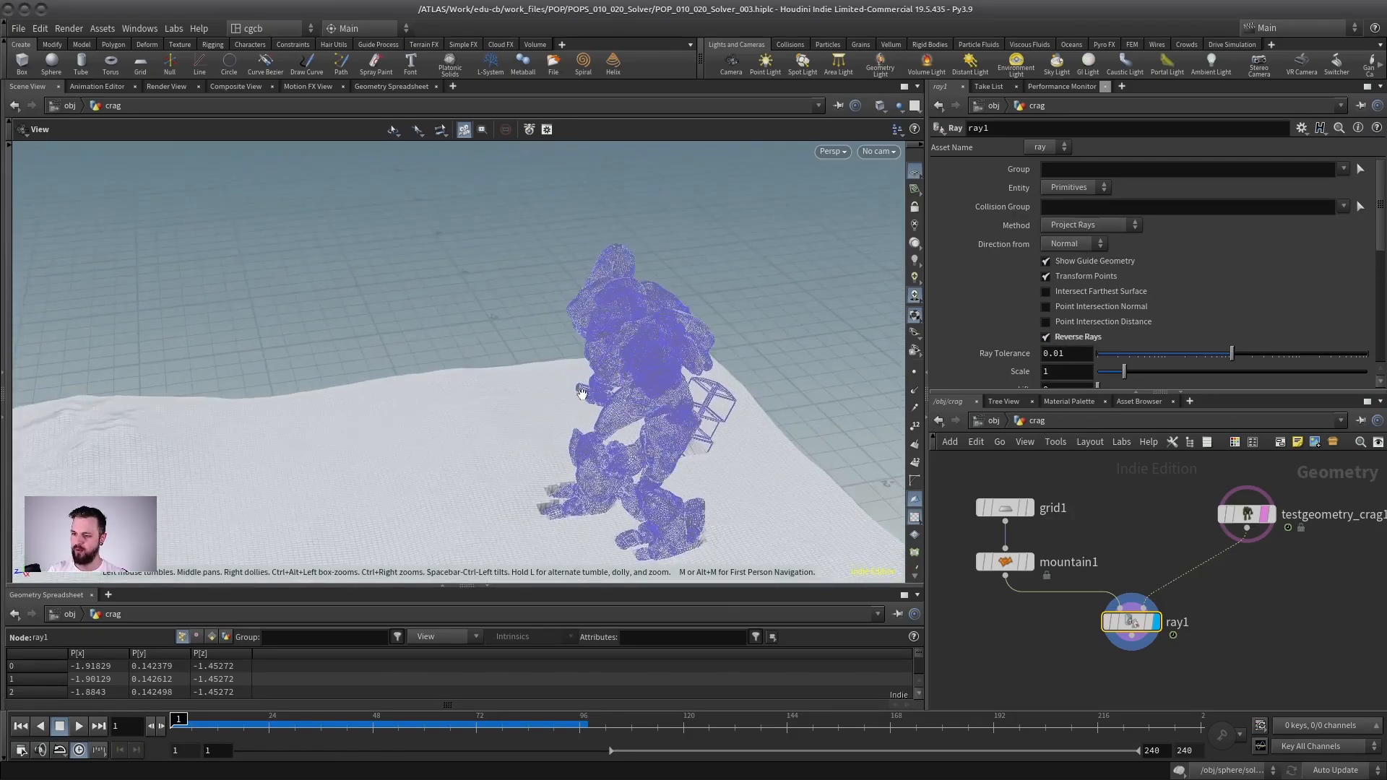
Try the Minimum Distance method on the Ray node and return it to Project Rays
{"action": "left_click", "coordinate": [1086, 224]}
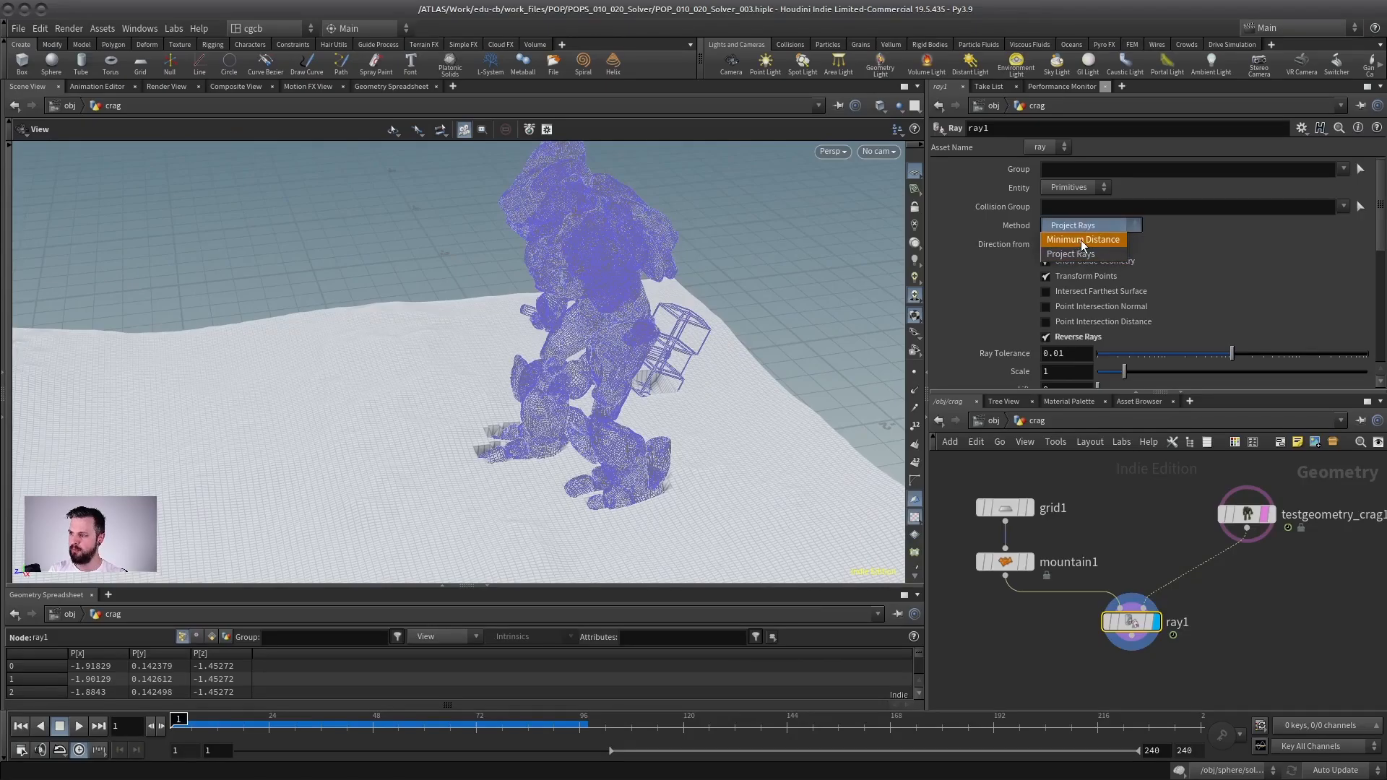
{"action": "left_click", "coordinate": [1080, 240]}
{"action": "left_click_drag", "start_coordinate": [610, 420], "coordinate": [612, 358]}
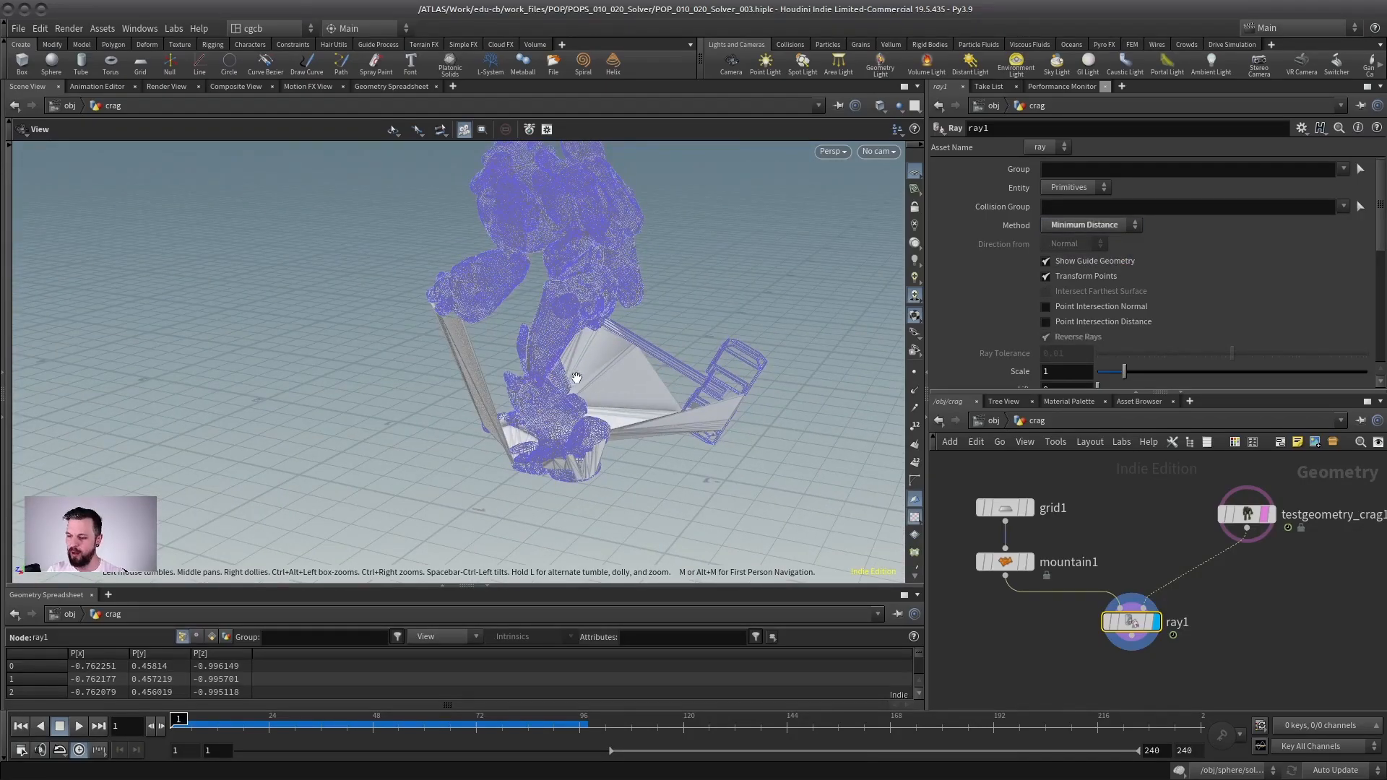
{"action": "left_click_drag", "start_coordinate": [528, 461], "coordinate": [624, 452]}
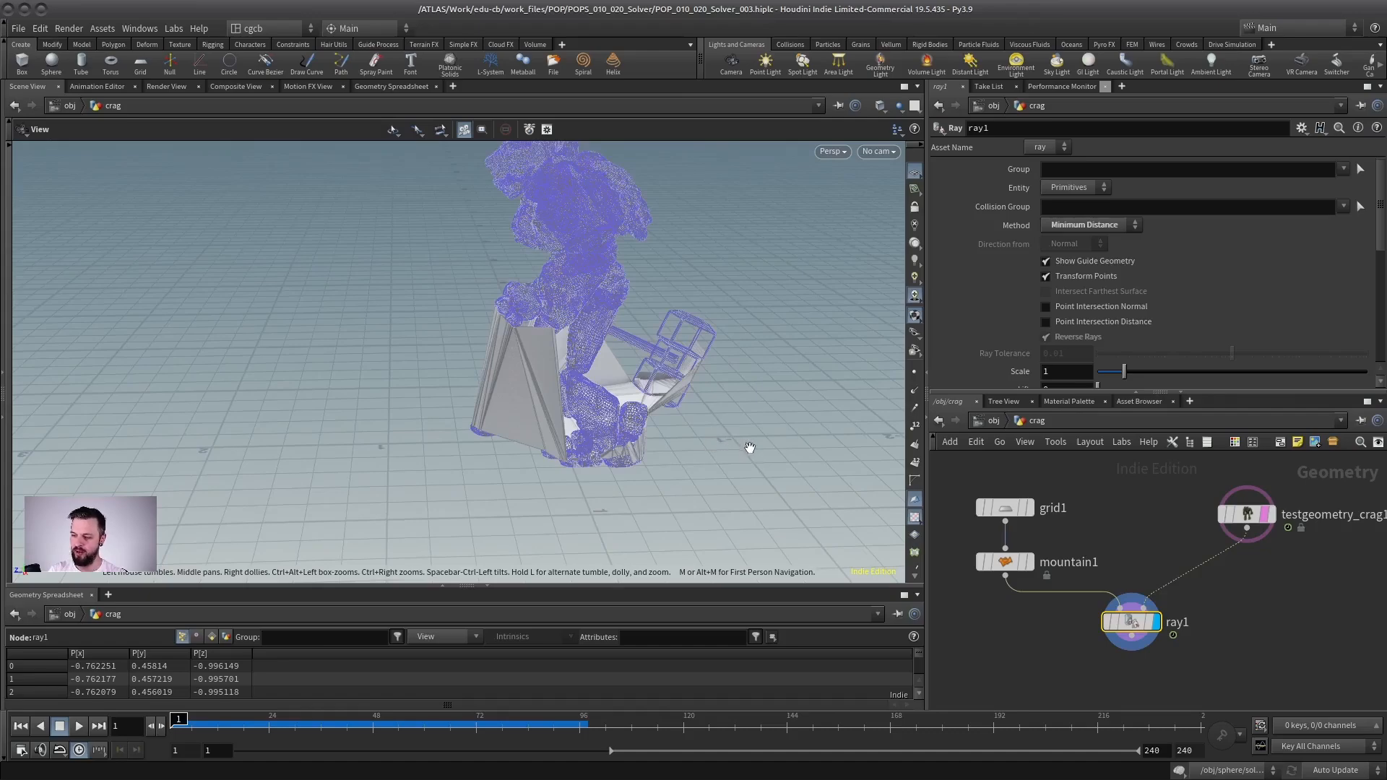
{"action": "left_click", "coordinate": [1091, 225]}
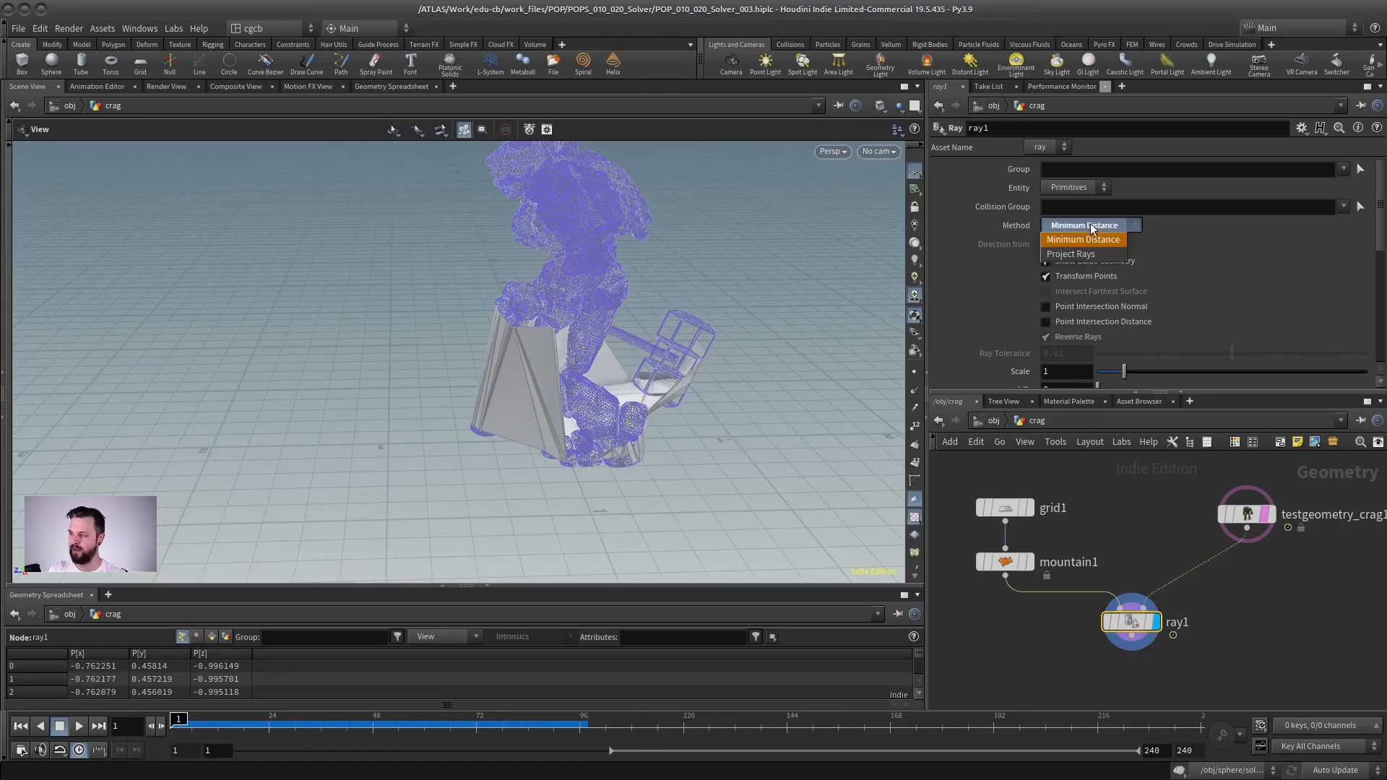
{"action": "left_click", "coordinate": [1079, 254]}
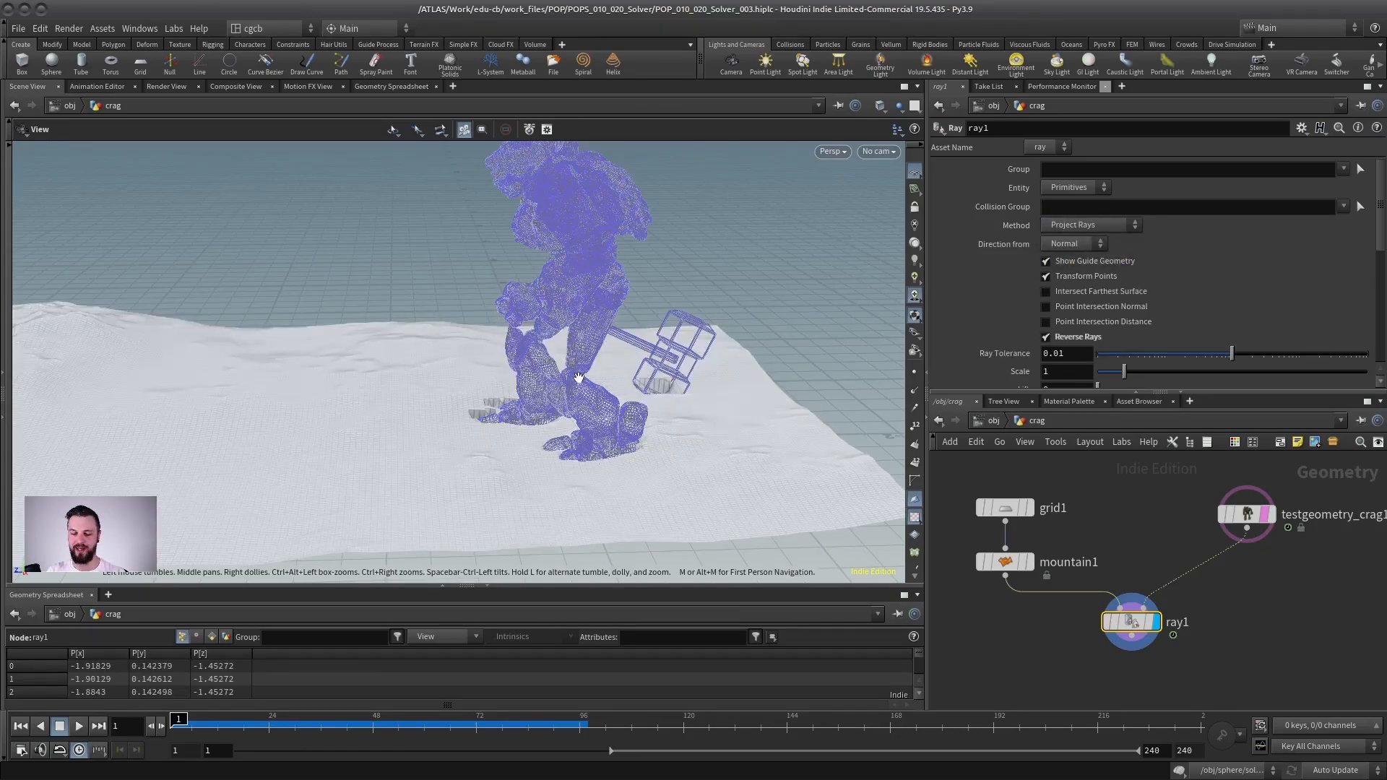
Turn off Show Guide Geometry on ray1 and remove the template display of testgeometry_crag1 so only the terrain shows
{"action": "left_click_drag", "start_coordinate": [553, 381], "coordinate": [458, 384]}
{"action": "right_click_drag", "start_coordinate": [458, 383], "coordinate": [613, 419]}
{"action": "left_click_drag", "start_coordinate": [614, 419], "coordinate": [728, 293]}
{"action": "left_click_drag", "start_coordinate": [883, 359], "coordinate": [856, 389]}
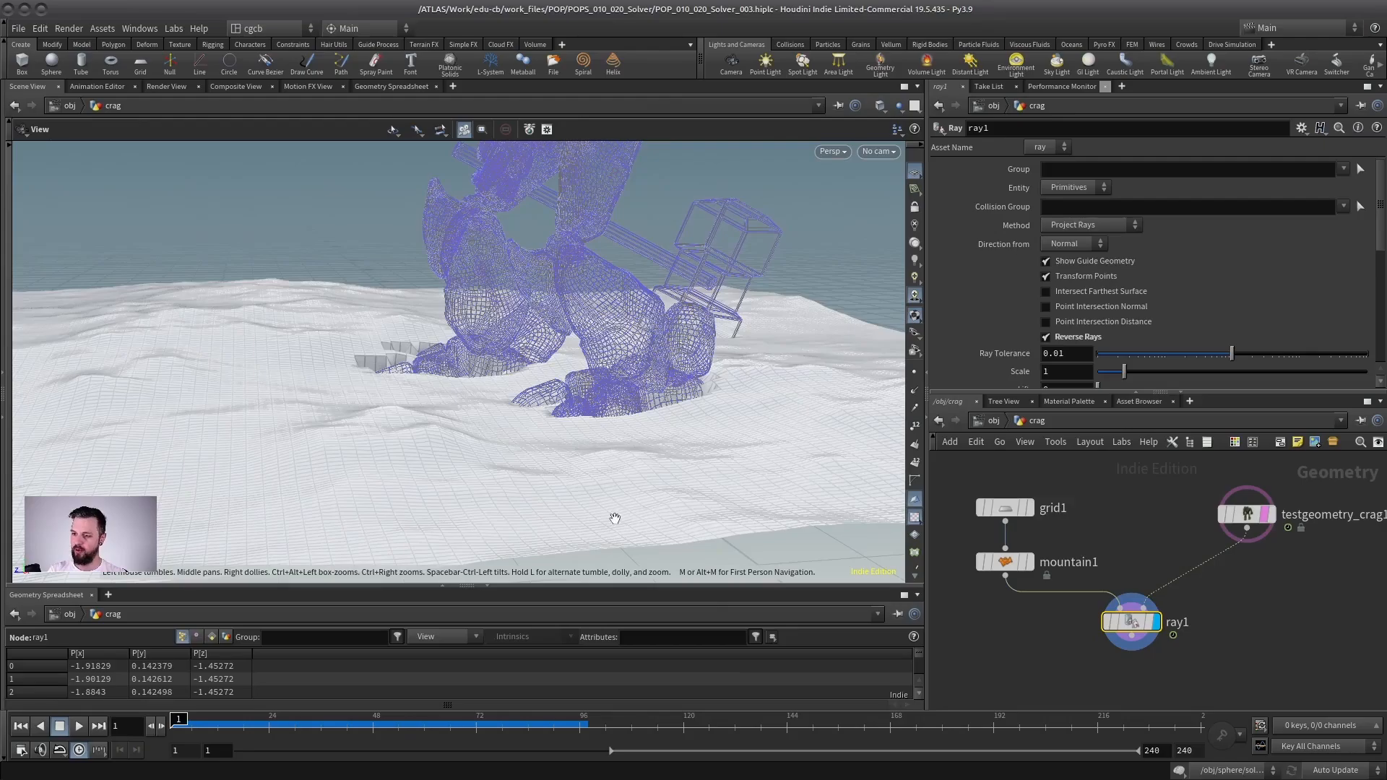
{"action": "left_click_drag", "start_coordinate": [619, 427], "coordinate": [622, 370]}
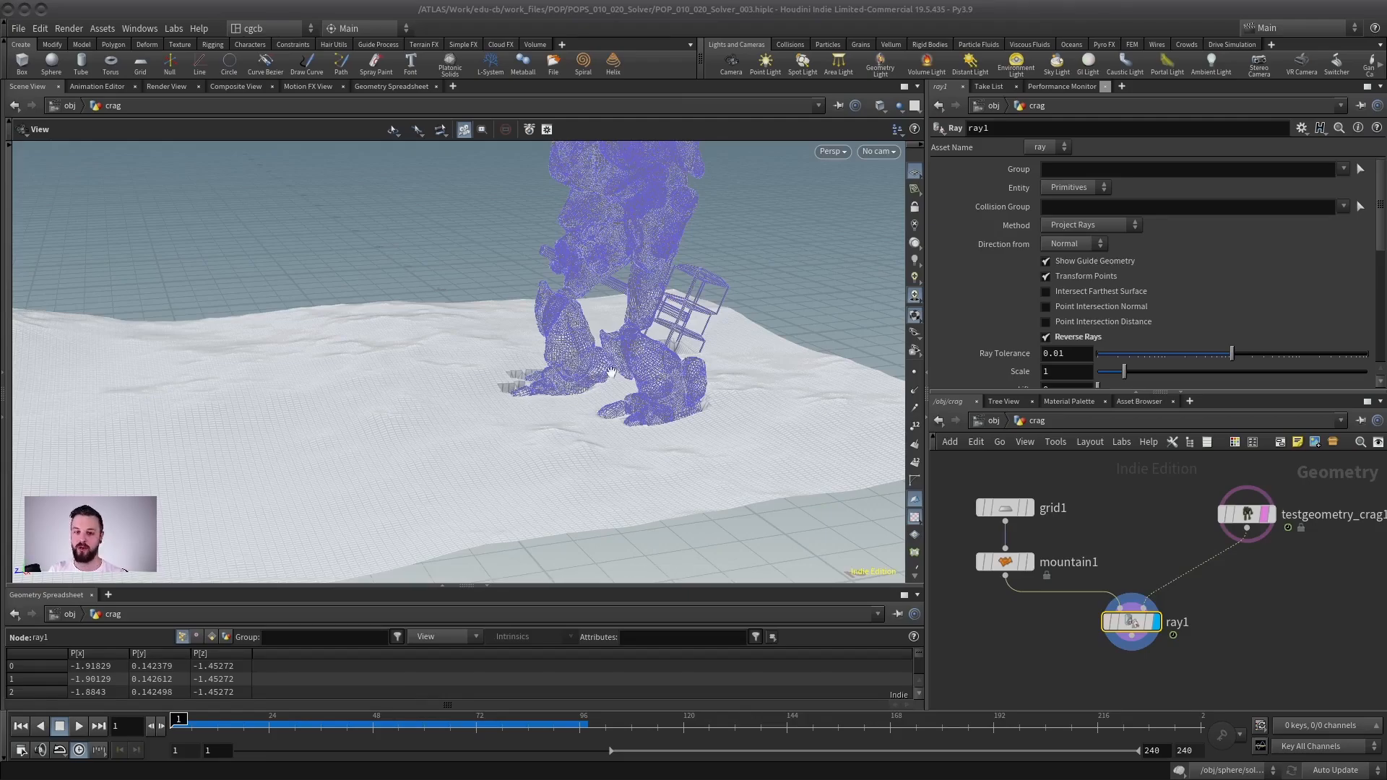
{"action": "middle_click_drag", "start_coordinate": [1123, 712], "coordinate": [1102, 654]}
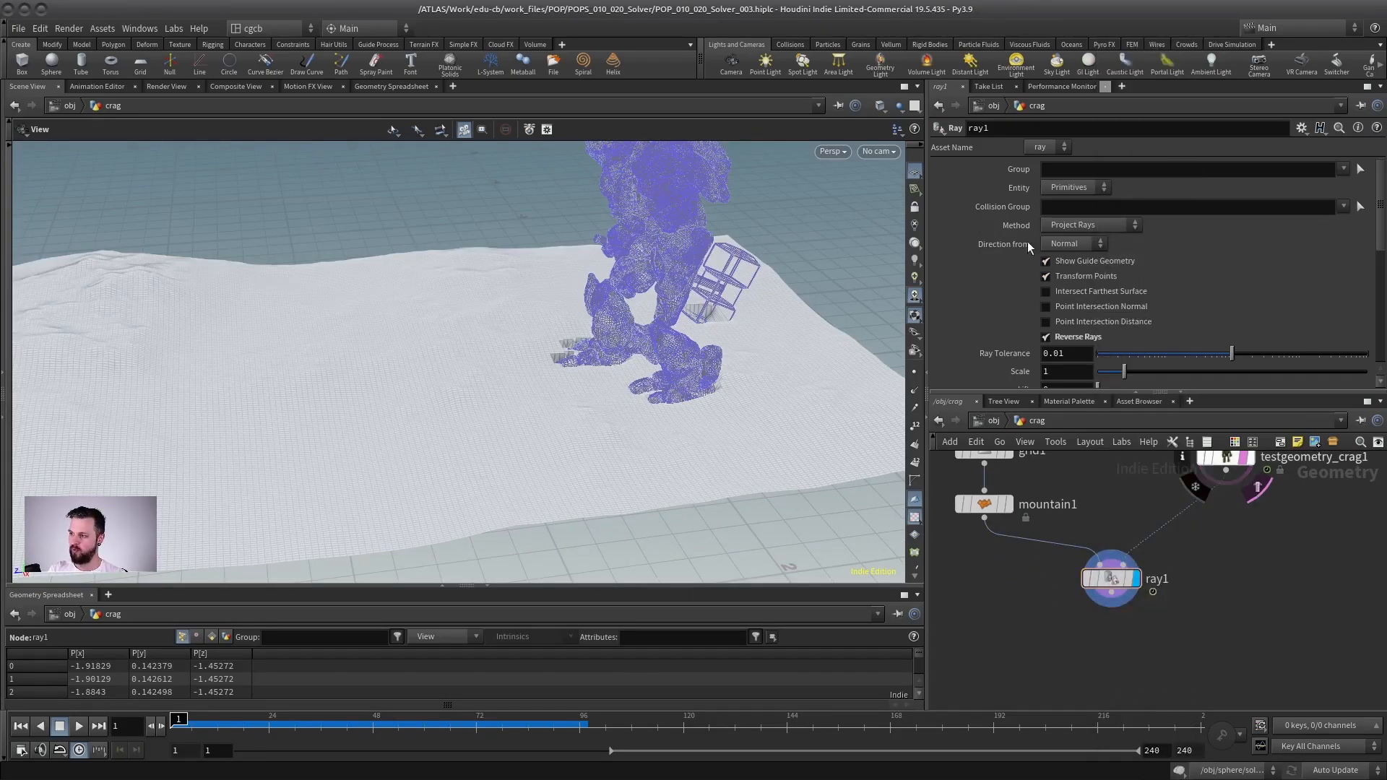
{"action": "left_click", "coordinate": [1099, 262]}
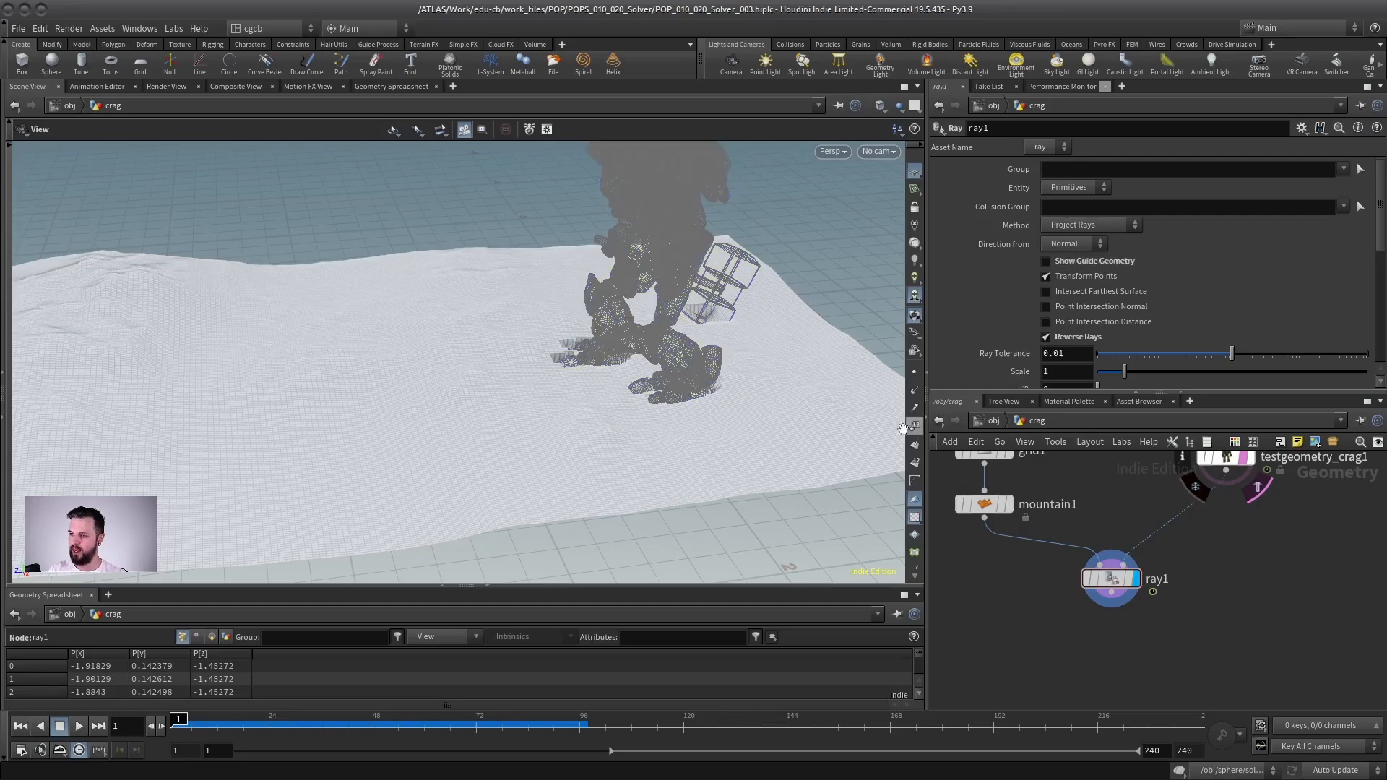
{"action": "left_click", "coordinate": [1247, 458]}
{"action": "left_click_drag", "start_coordinate": [795, 405], "coordinate": [635, 471]}
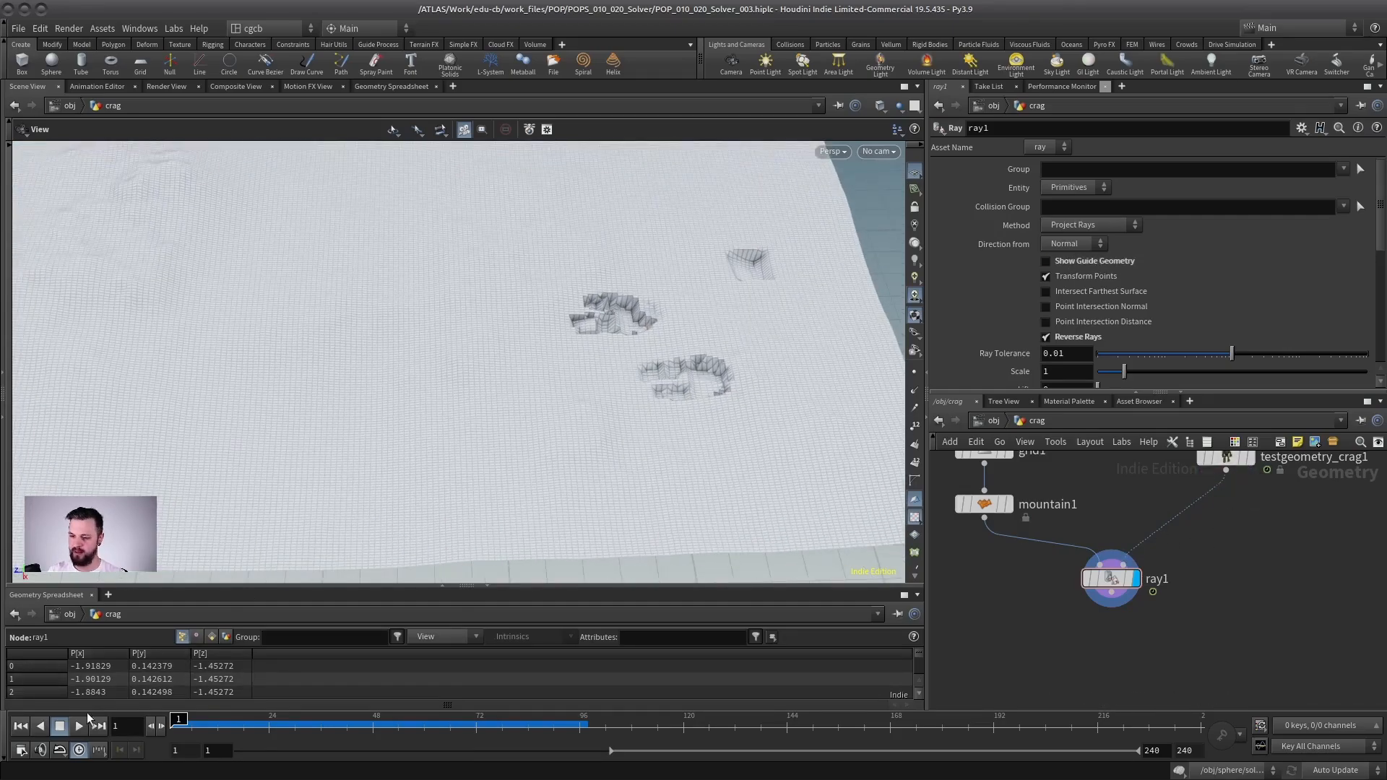
Play and scrub the animation, stopping at frame 45, and examine the shape of the character's footprints in the terrain
{"action": "key", "text": "Up"}
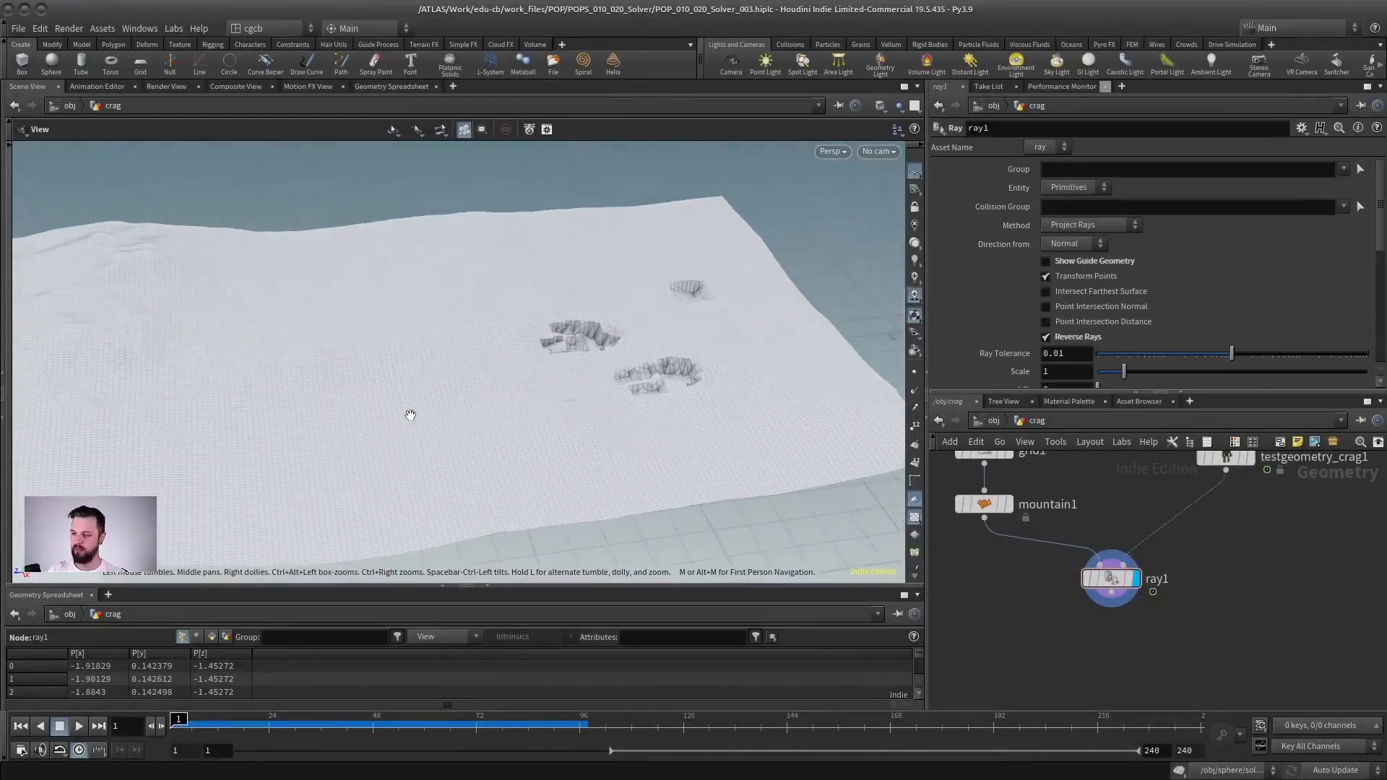
{"action": "left_click_drag", "start_coordinate": [410, 415], "coordinate": [561, 410]}
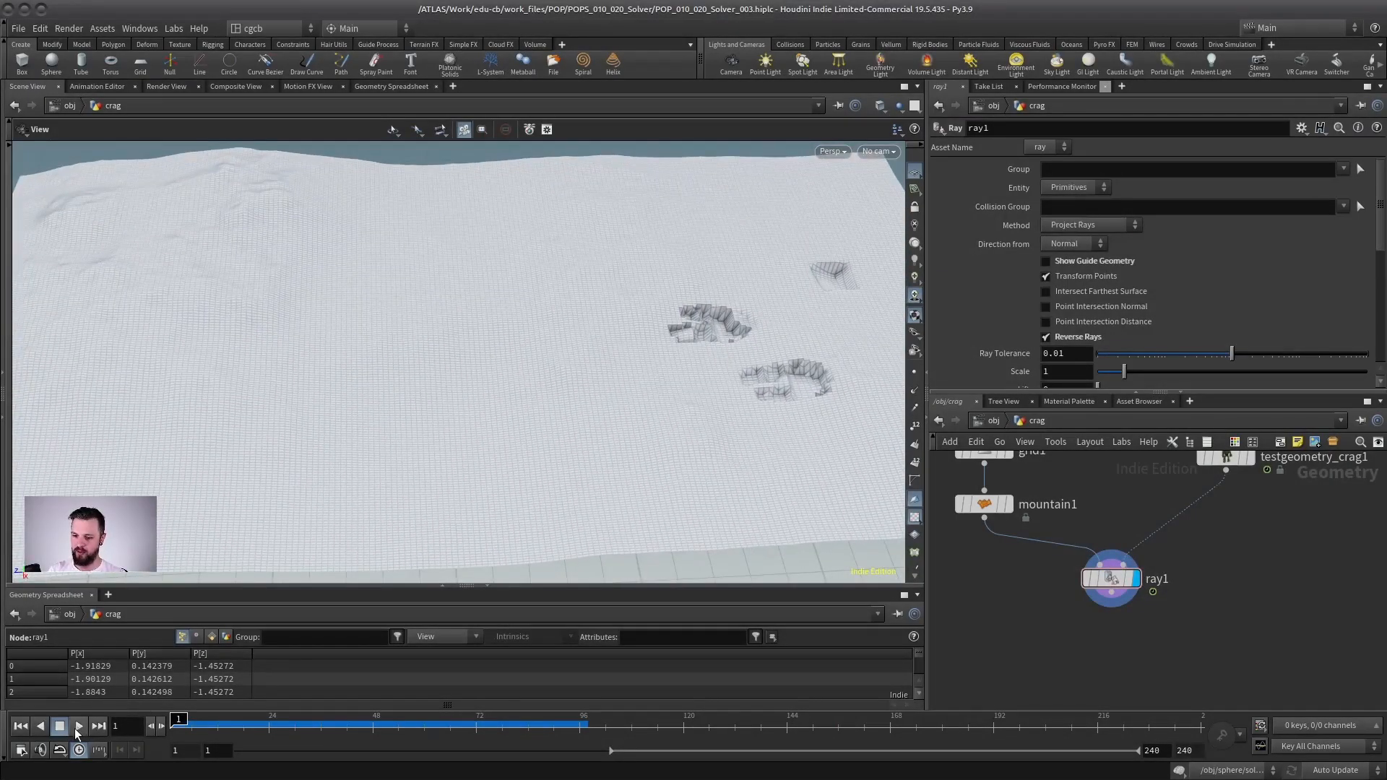
{"action": "key", "text": "Up"}
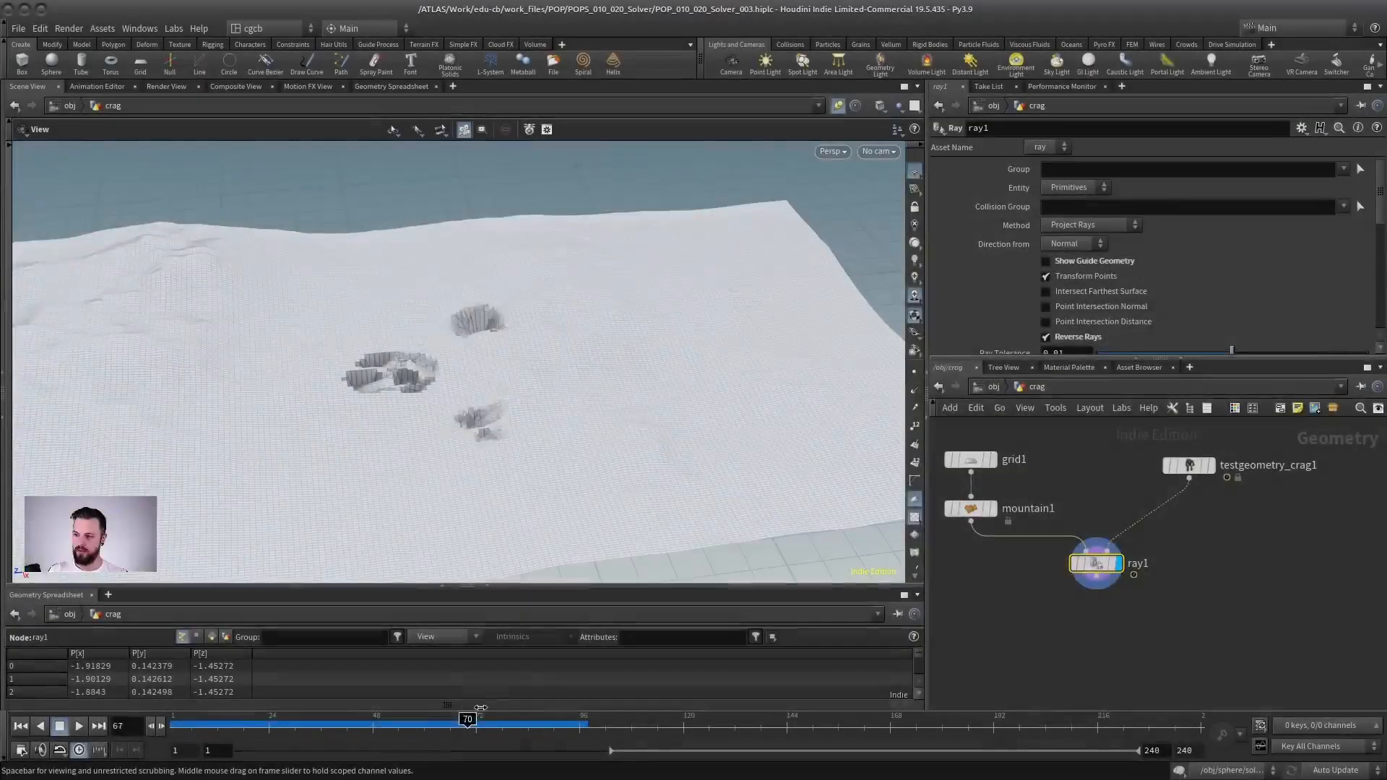
{"action": "left_click_drag", "start_coordinate": [404, 499], "coordinate": [361, 563]}
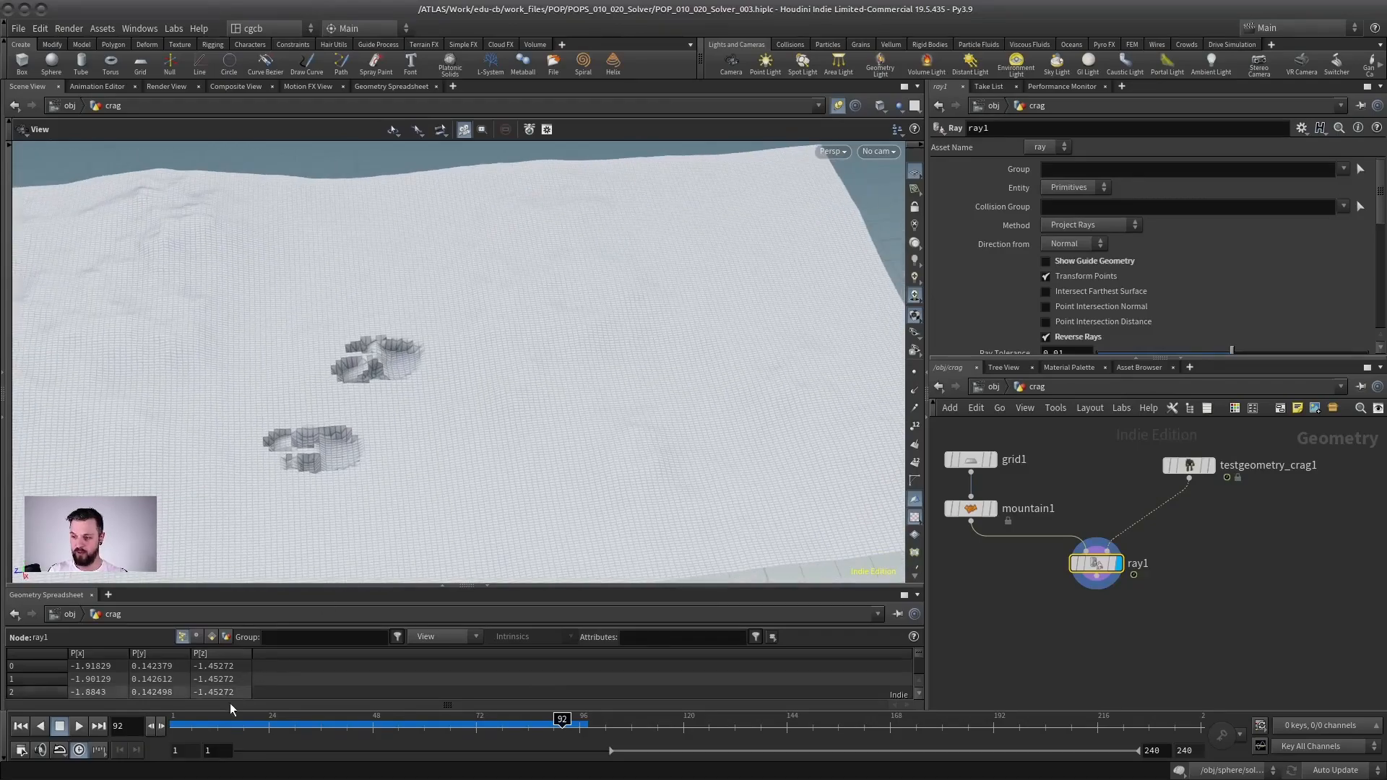
{"action": "left_click_drag", "start_coordinate": [239, 720], "coordinate": [359, 716]}
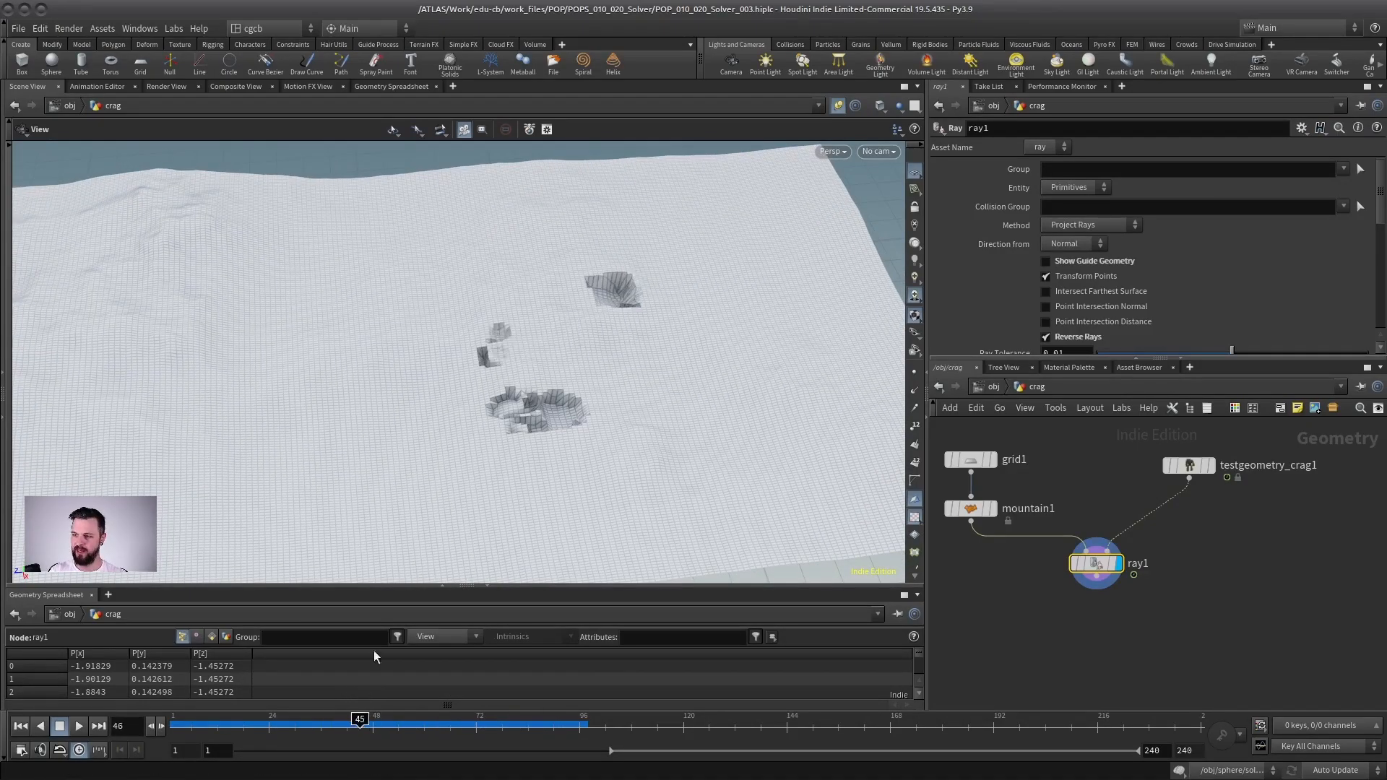
{"action": "scroll", "coordinate": [690, 408], "scroll_direction": "up", "scroll_amount": 3}
{"action": "left_click_drag", "start_coordinate": [691, 408], "coordinate": [558, 309]}
{"action": "left_click_drag", "start_coordinate": [444, 346], "coordinate": [438, 314]}
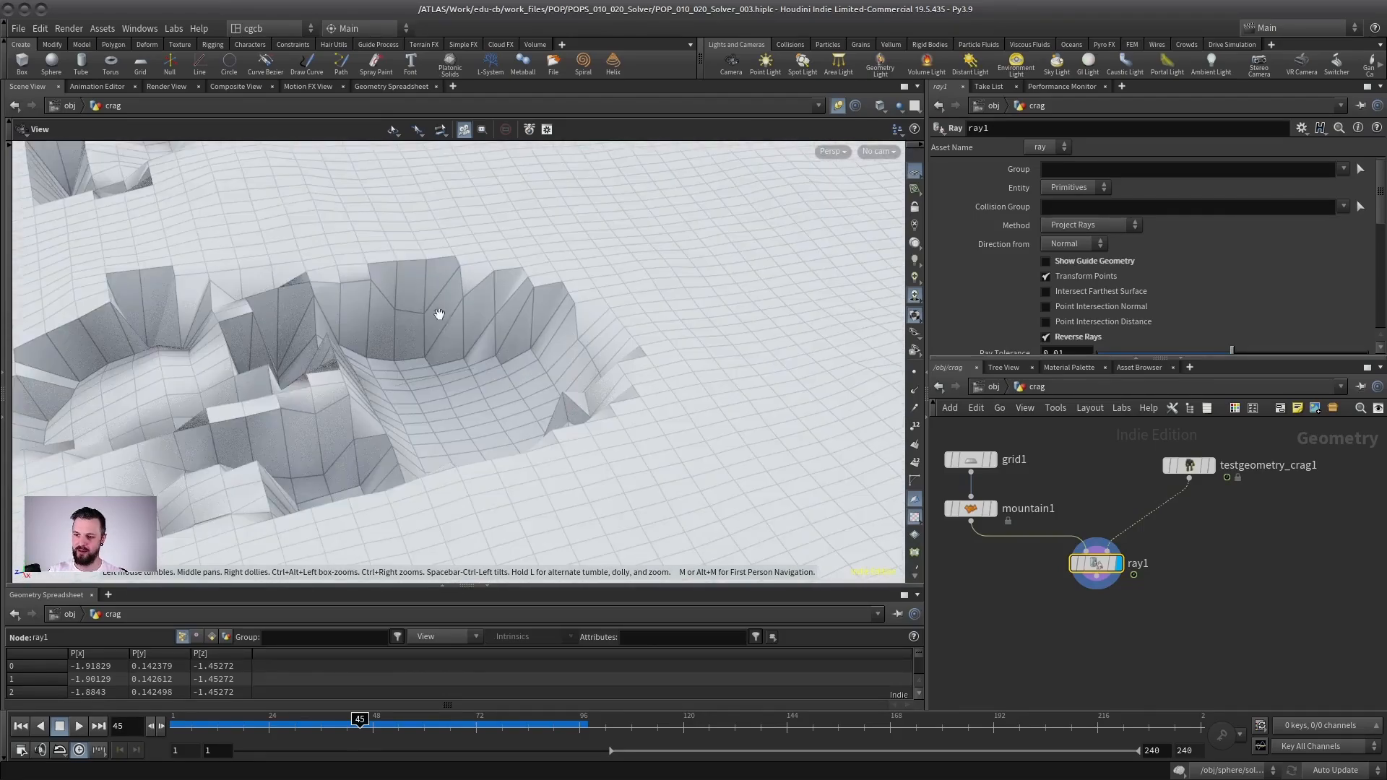
{"action": "left_click_drag", "start_coordinate": [361, 352], "coordinate": [419, 289]}
Add an Attribute Blur node for P below ray1, fed by its output, and display it
{"action": "left_click_drag", "start_coordinate": [1122, 570], "coordinate": [1136, 578]}
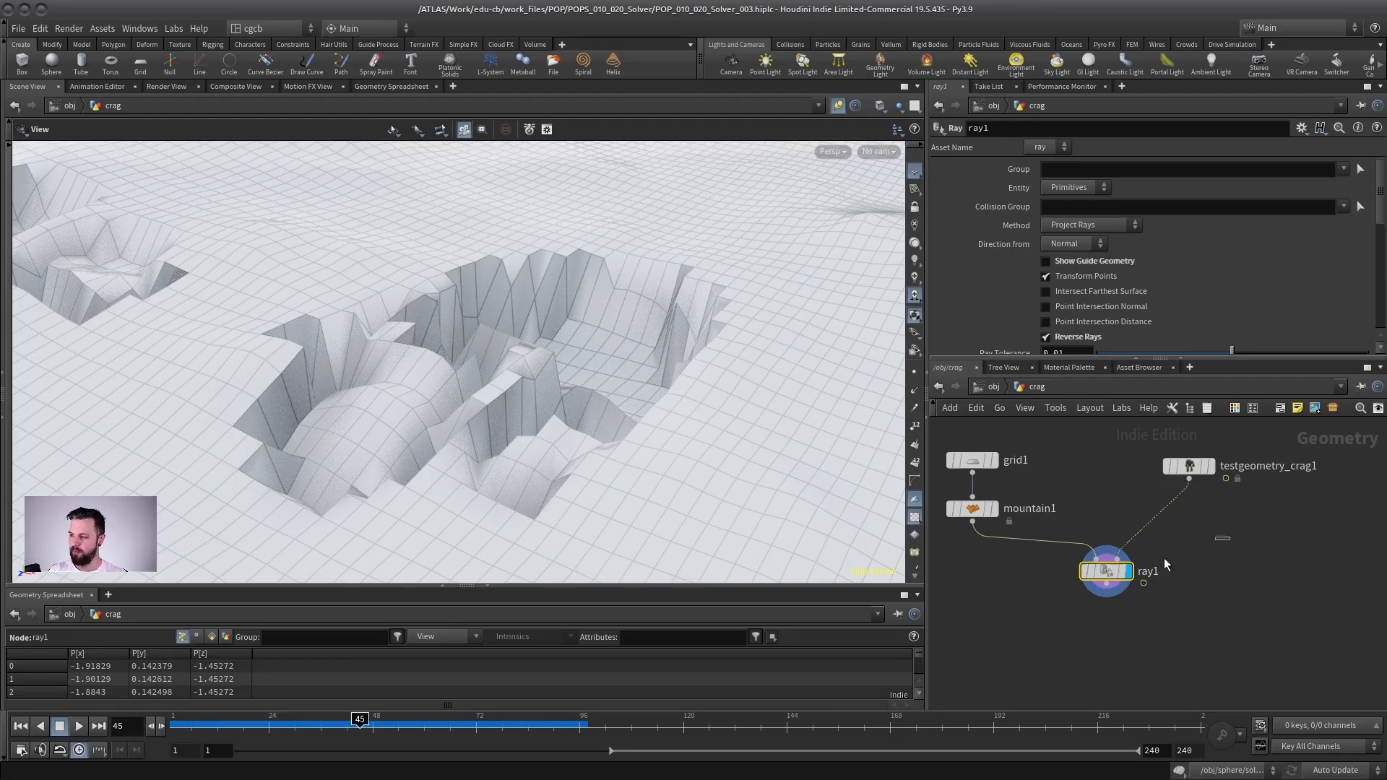
{"action": "key", "text": "Tab"}
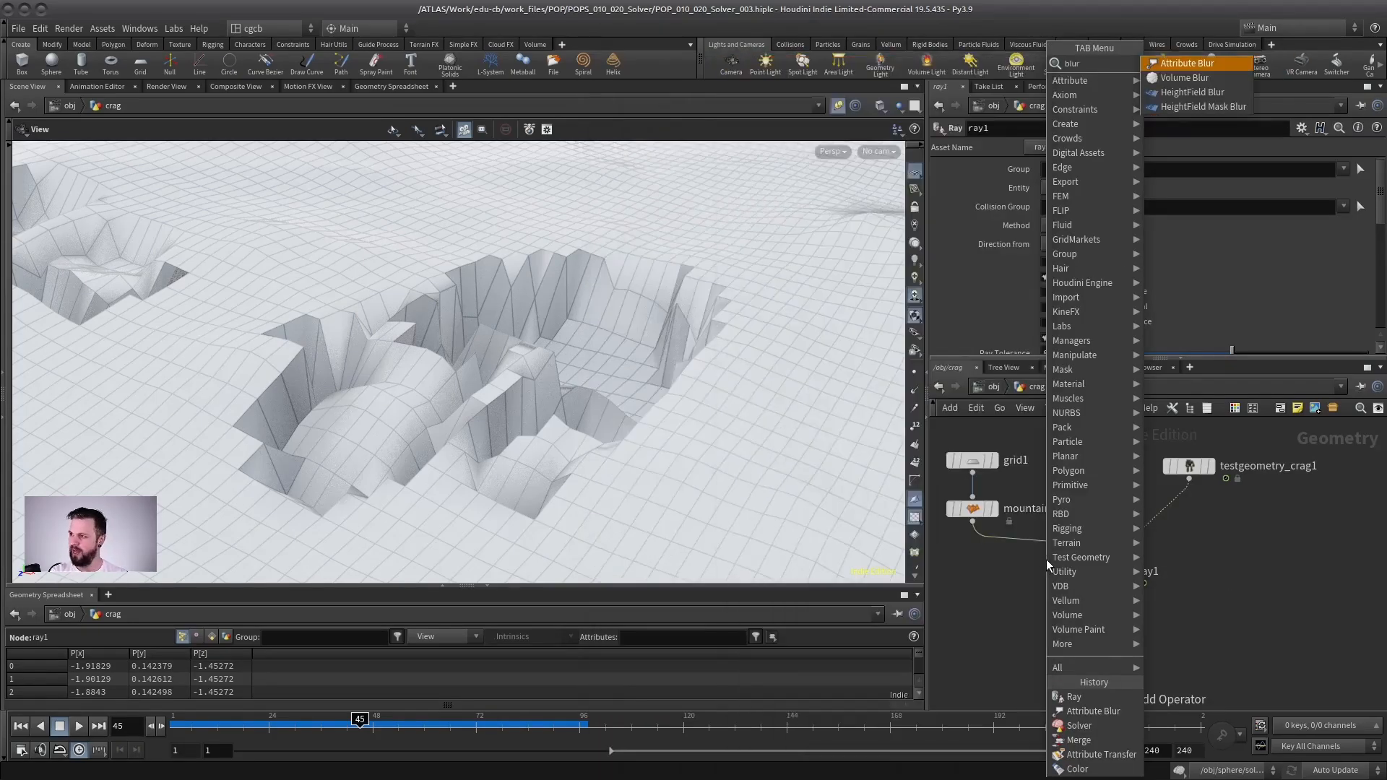
{"action": "key", "text": "Escape"}
{"action": "key", "text": "Return"}
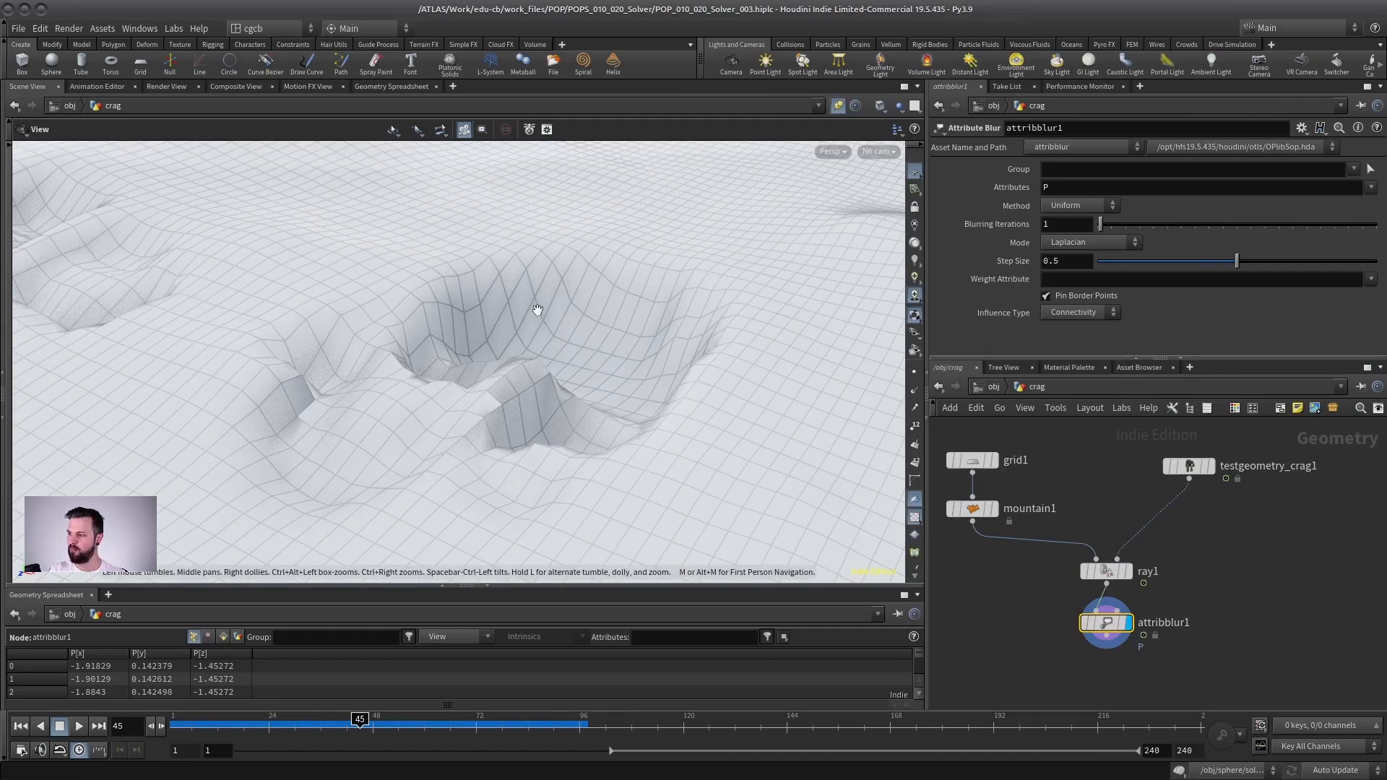
Set the Attribute Blur node to 3 blurring iterations with a step size of 0.142
{"action": "left_click_drag", "start_coordinate": [536, 310], "coordinate": [504, 359]}
{"action": "left_click_drag", "start_coordinate": [1236, 261], "coordinate": [1104, 224]}
{"action": "left_click_drag", "start_coordinate": [463, 340], "coordinate": [361, 286]}
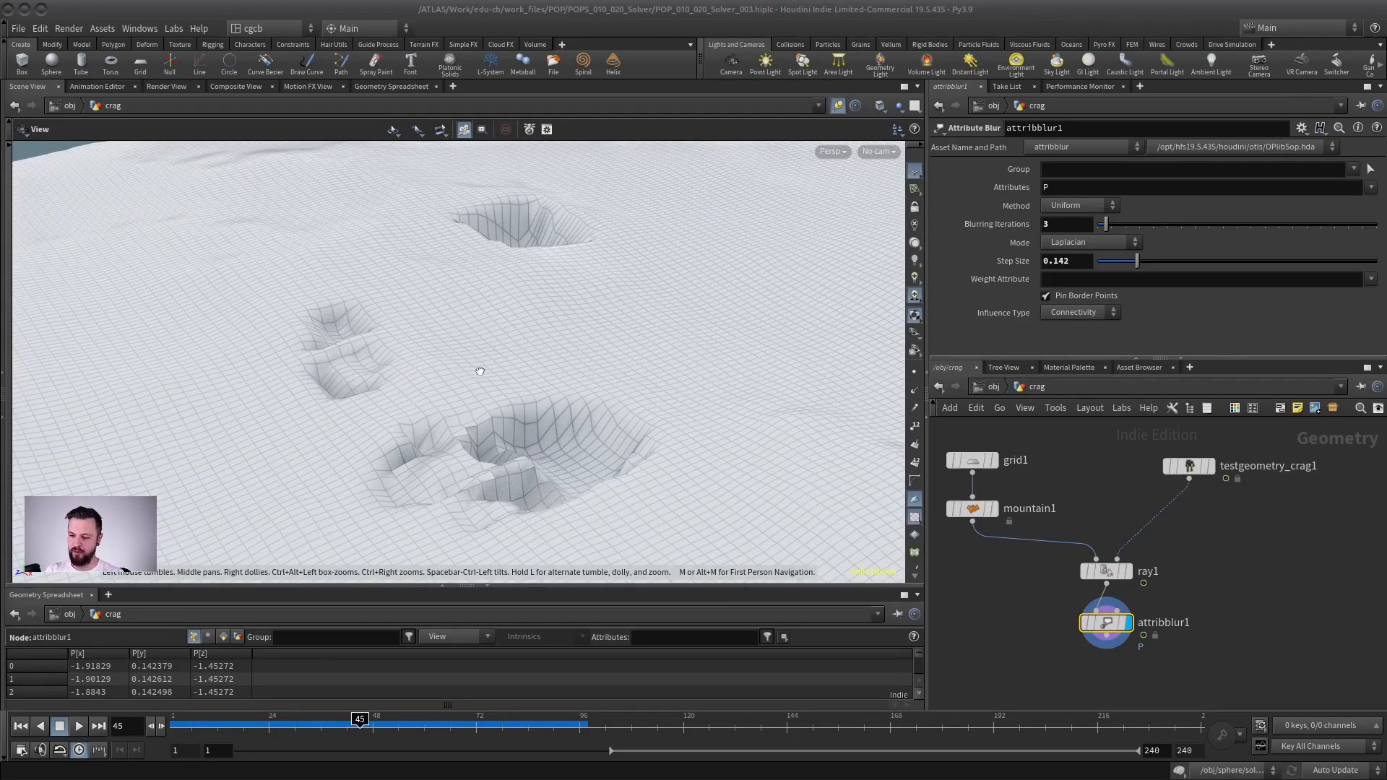
{"action": "left_click_drag", "start_coordinate": [480, 372], "coordinate": [718, 368]}
{"action": "left_click_drag", "start_coordinate": [1116, 622], "coordinate": [1115, 632]}
Play the animation from the first frame to examine how the smoothed footprints behave over time
{"action": "left_click_drag", "start_coordinate": [505, 385], "coordinate": [402, 362]}
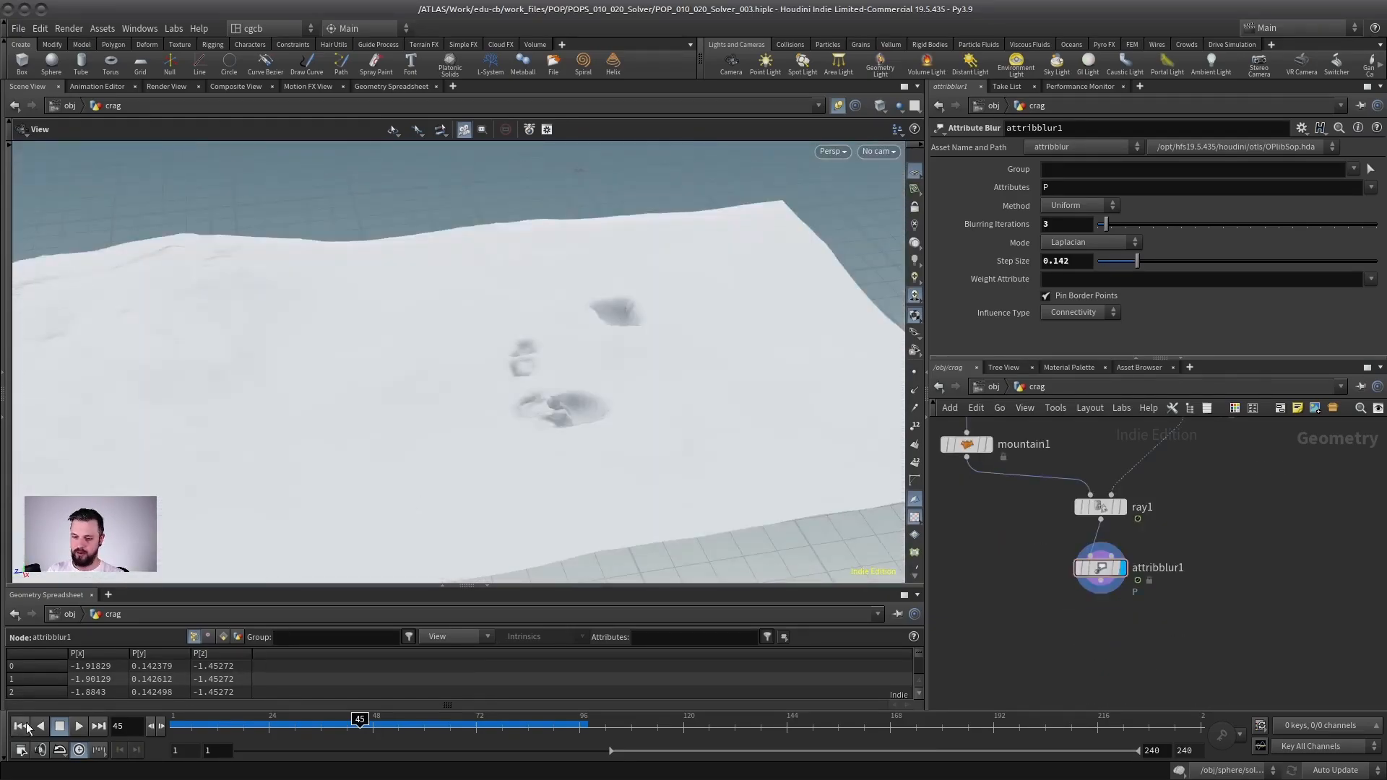
{"action": "left_click", "coordinate": [27, 727]}
{"action": "left_click", "coordinate": [78, 725]}
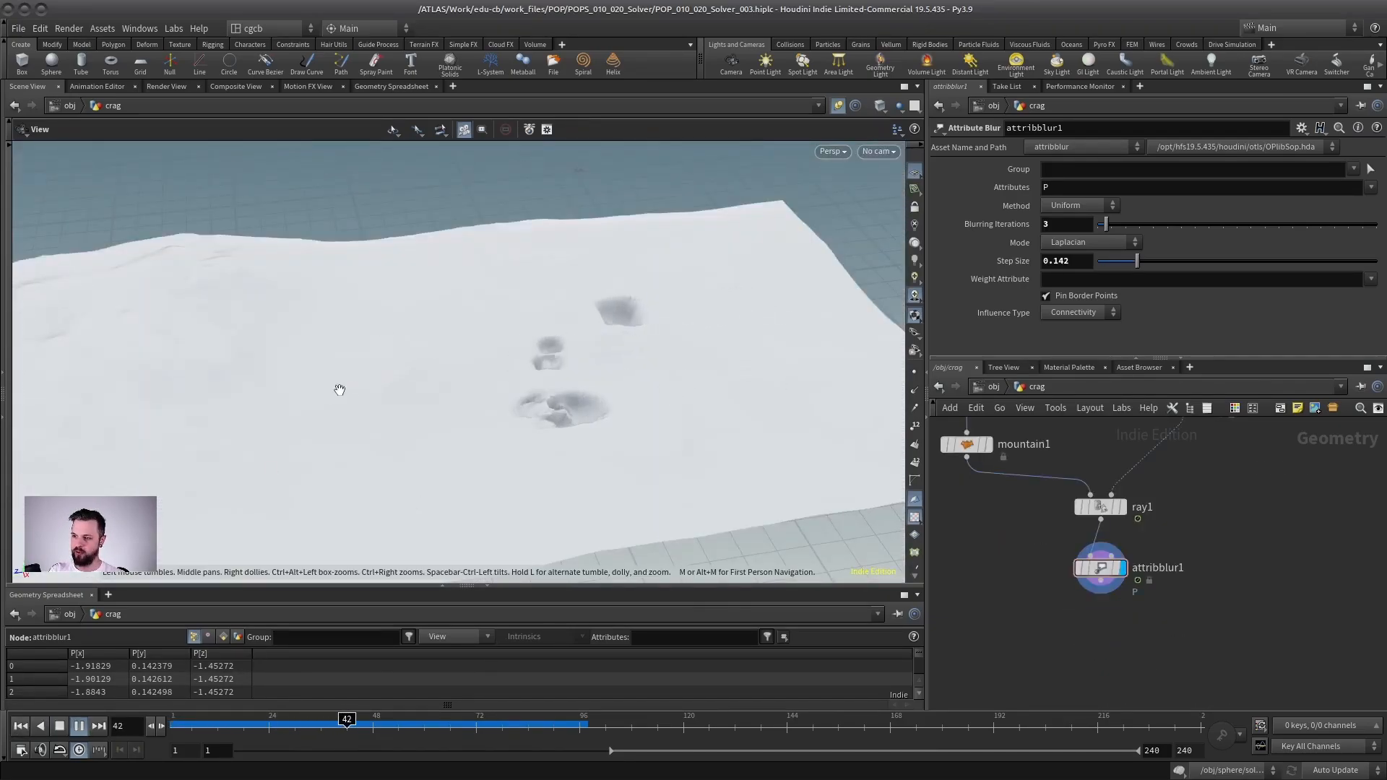
{"action": "left_click", "coordinate": [60, 726]}
Add a Solver node to the crag network below attribblur1
{"action": "middle_click_drag", "start_coordinate": [1089, 632], "coordinate": [1073, 598]}
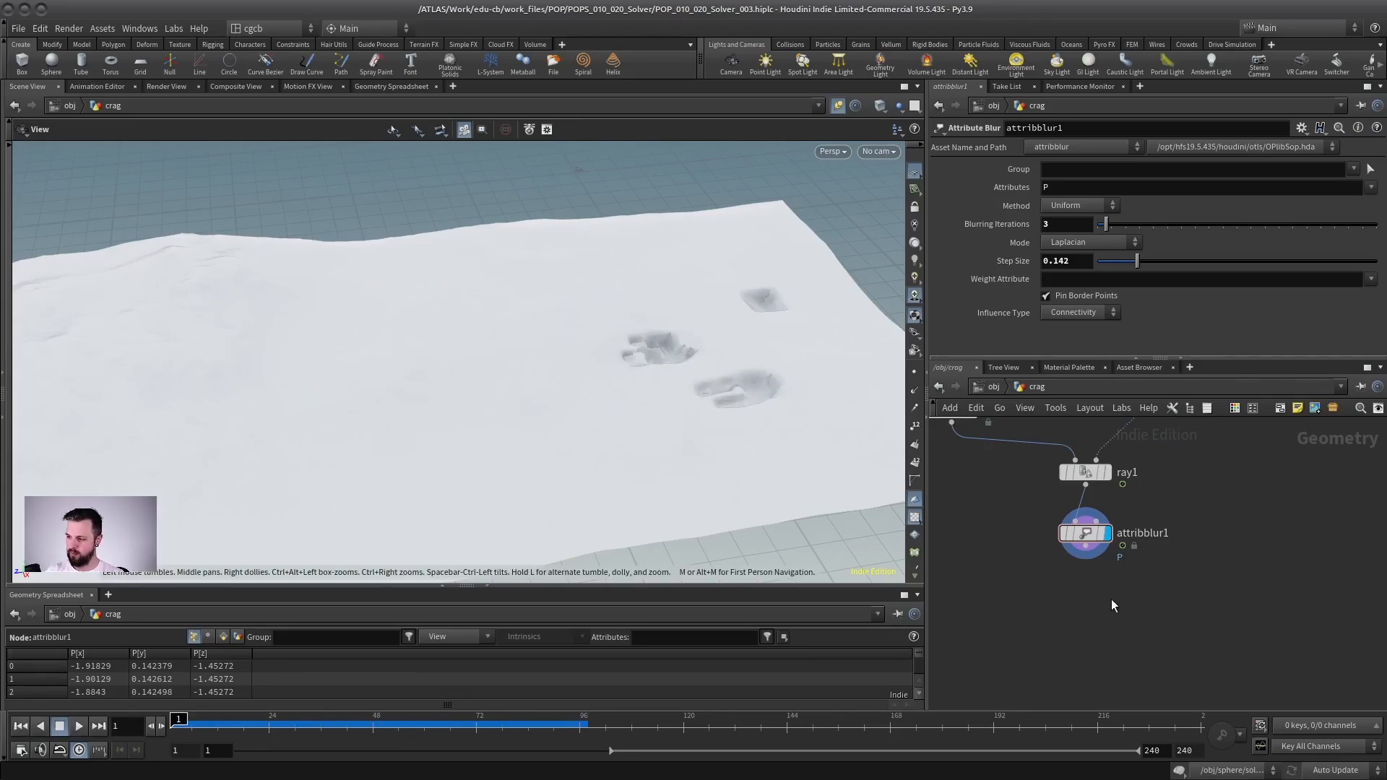
{"action": "key", "text": "Tab"}
{"action": "type", "text": "solv"}
{"action": "key", "text": "Return"}
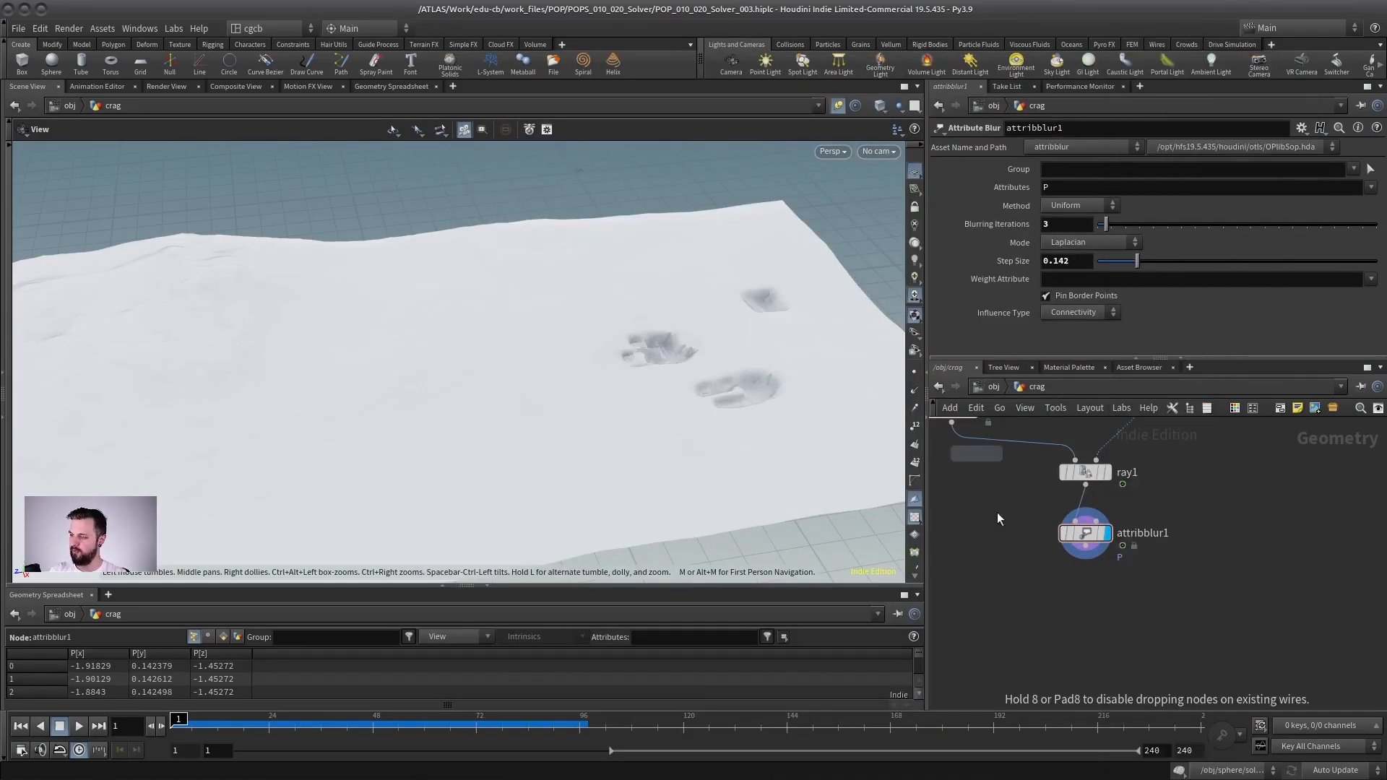
{"action": "left_click", "coordinate": [1095, 617]}
{"action": "key", "text": "h"}
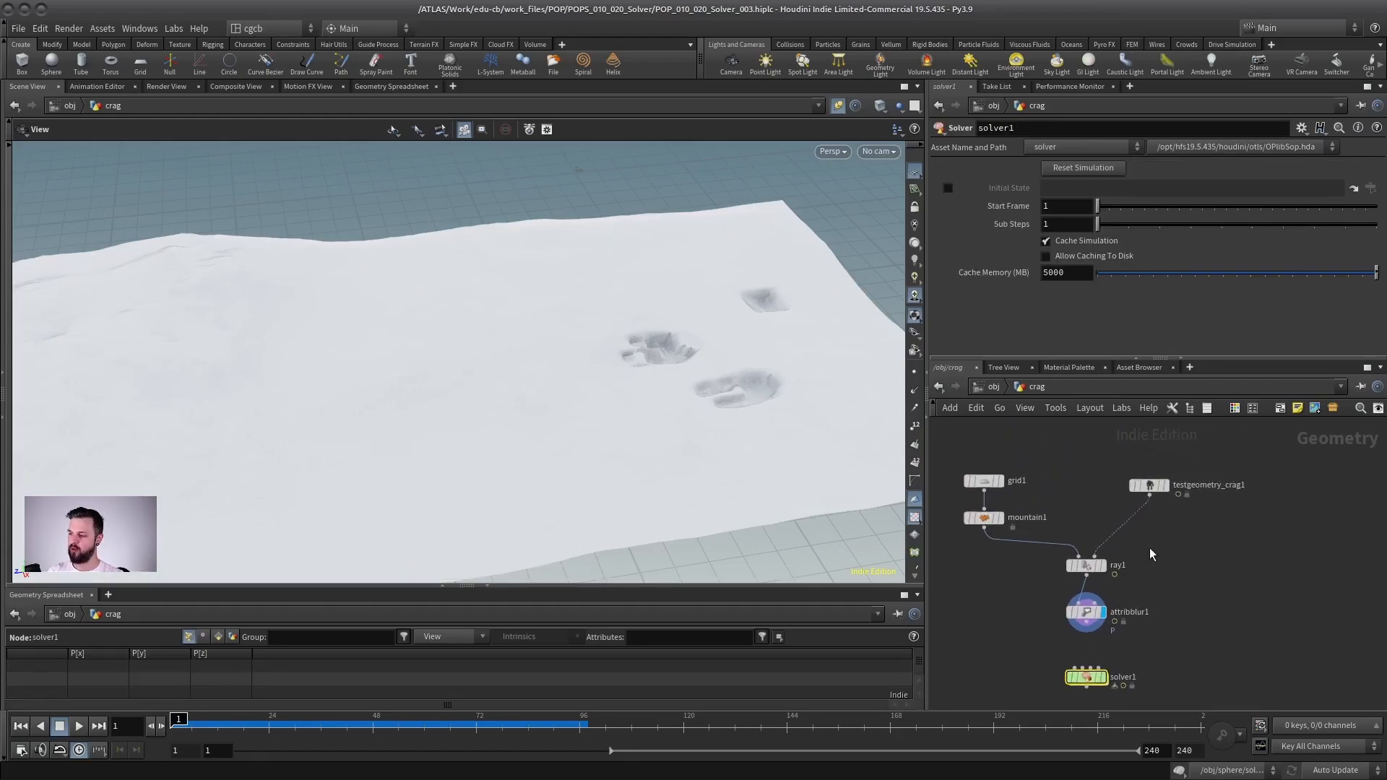
Cut ray1 and attribblur1 out of the crag network and wire mountain1 into solver1's first input
{"action": "left_click_drag", "start_coordinate": [1201, 537], "coordinate": [1030, 642]}
{"action": "key", "text": "ctrl+x"}
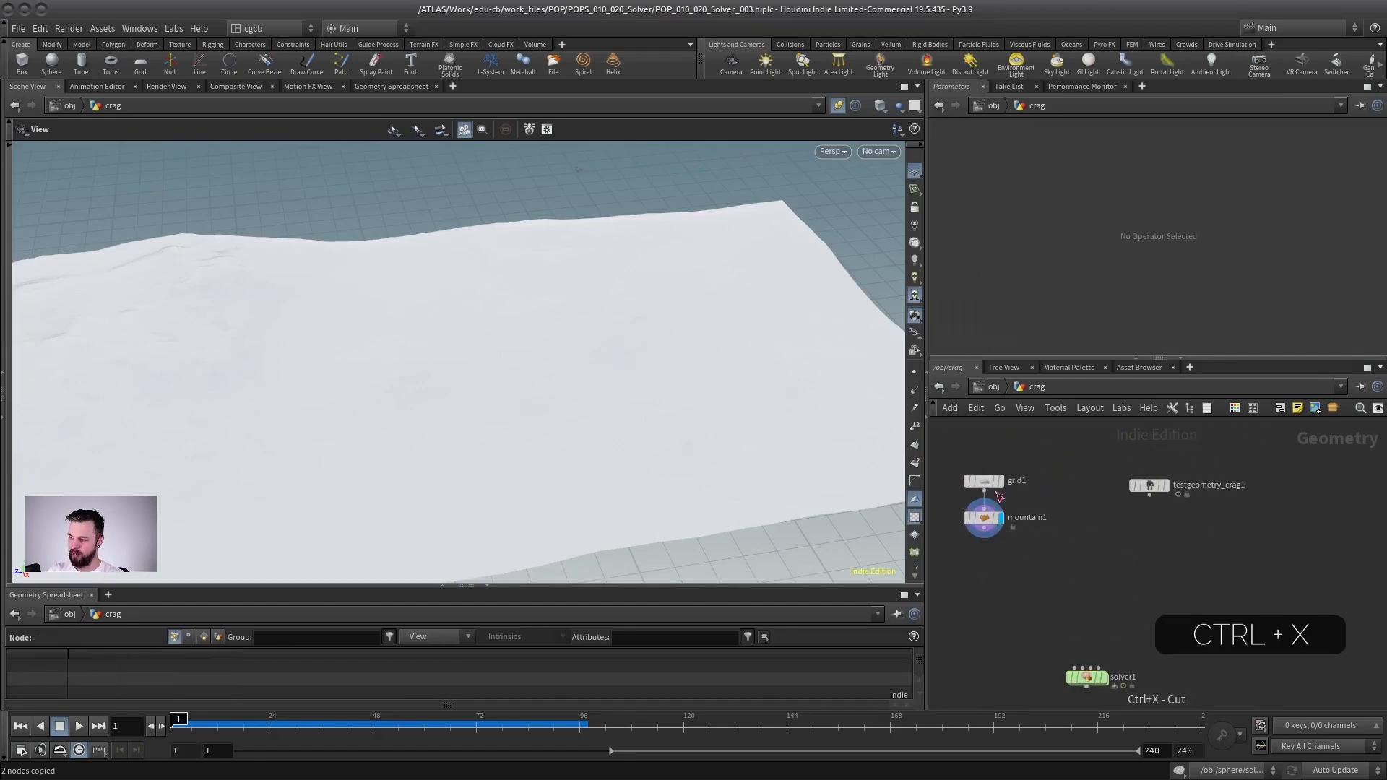
{"action": "left_click", "coordinate": [1149, 485]}
{"action": "left_click_drag", "start_coordinate": [1071, 692], "coordinate": [1059, 598]}
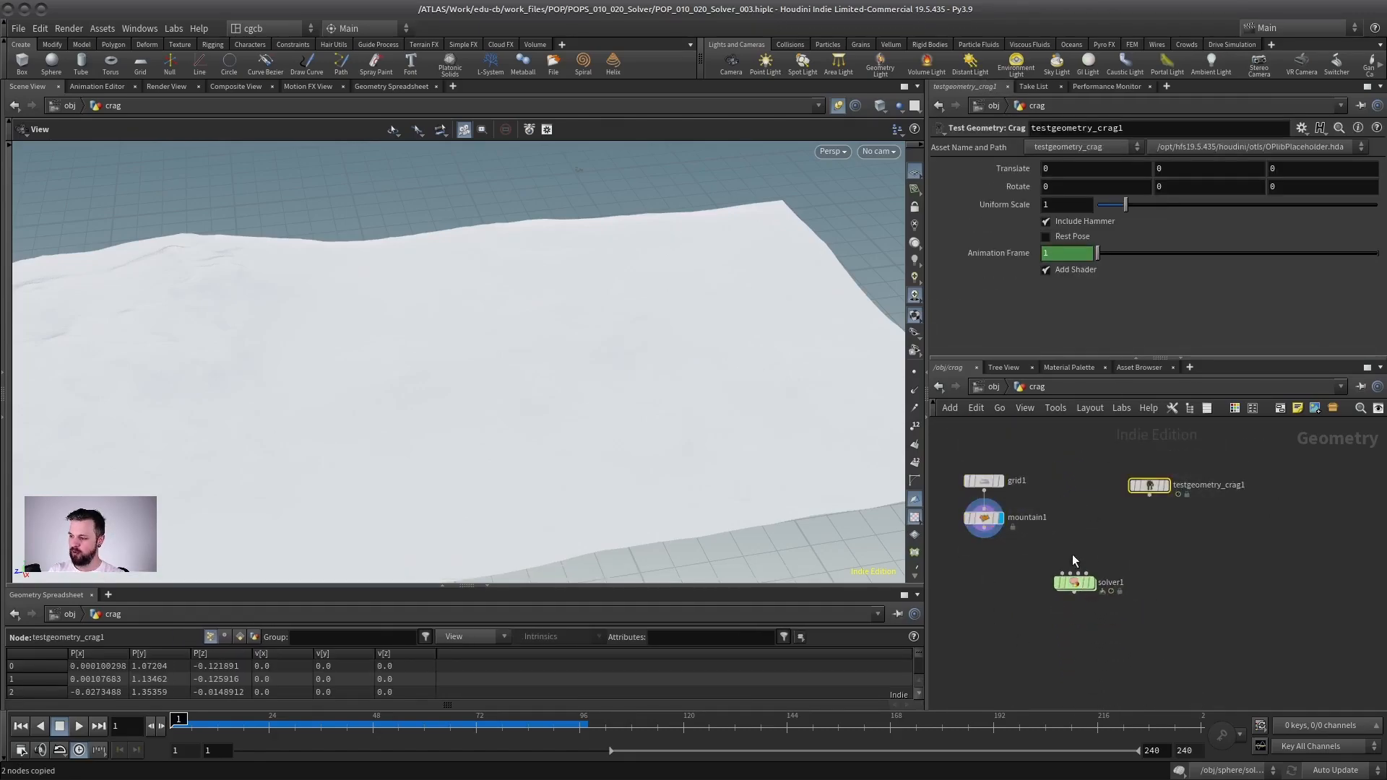
{"action": "left_click_drag", "start_coordinate": [984, 535], "coordinate": [1060, 573]}
Paste ray1 and attribblur1 inside solver1, and move Input_1 and OUT apart to make room for them
{"action": "double_click", "coordinate": [1074, 582]}
{"action": "key", "text": "ctrl+v"}
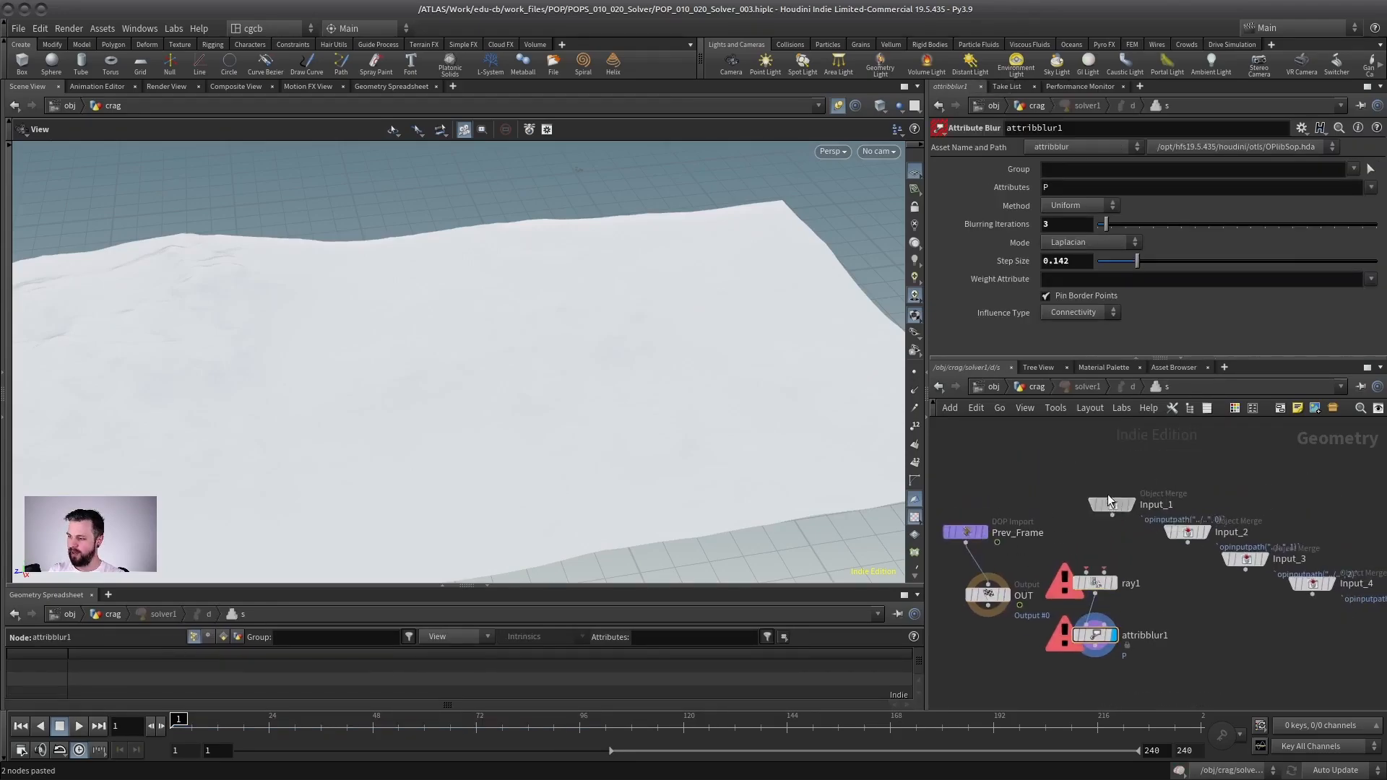
{"action": "left_click_drag", "start_coordinate": [1117, 508], "coordinate": [1007, 449]}
{"action": "middle_click_drag", "start_coordinate": [997, 675], "coordinate": [1013, 655]}
{"action": "left_click_drag", "start_coordinate": [1008, 609], "coordinate": [1017, 652]}
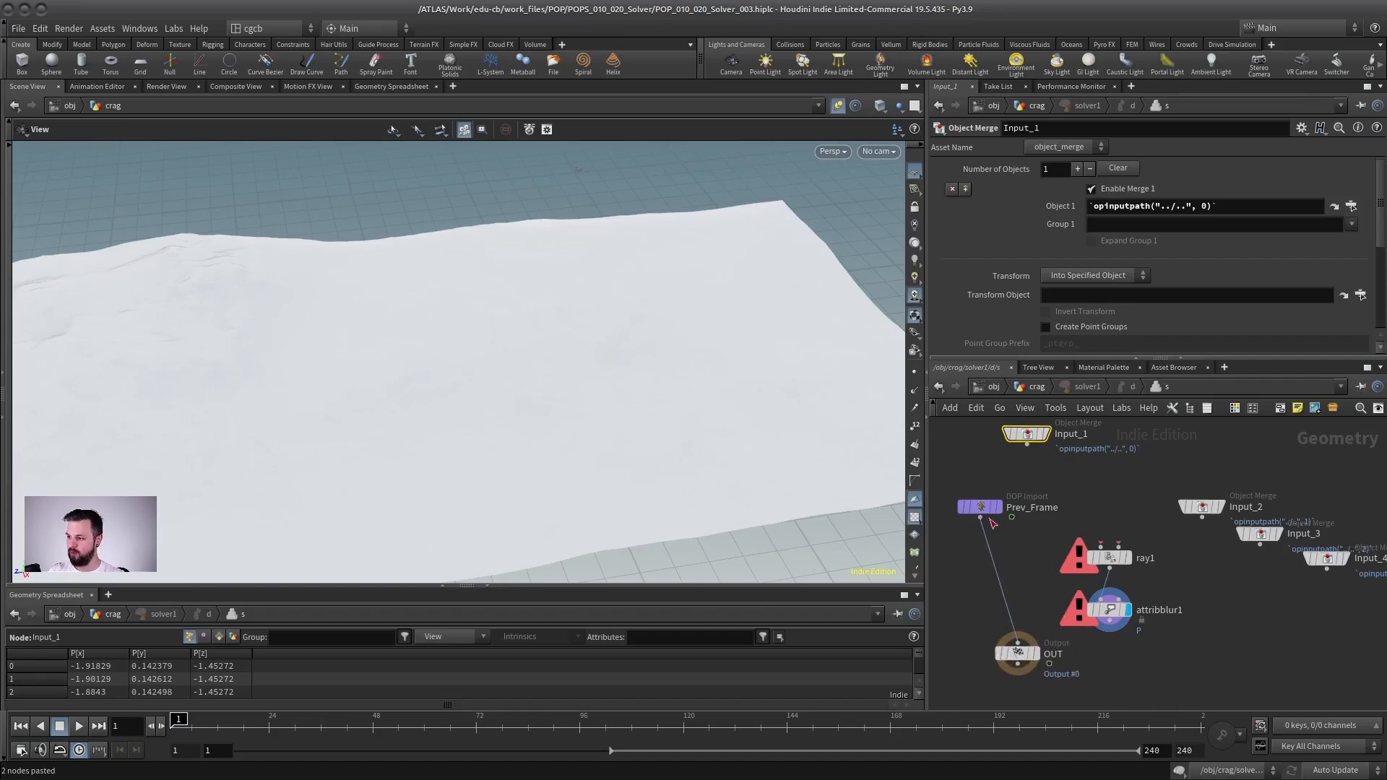
Wire Prev_Frame into ray1's first input and Input_2 into its second, and place OUT directly below attribblur1
{"action": "left_click_drag", "start_coordinate": [1202, 506], "coordinate": [1117, 547]}
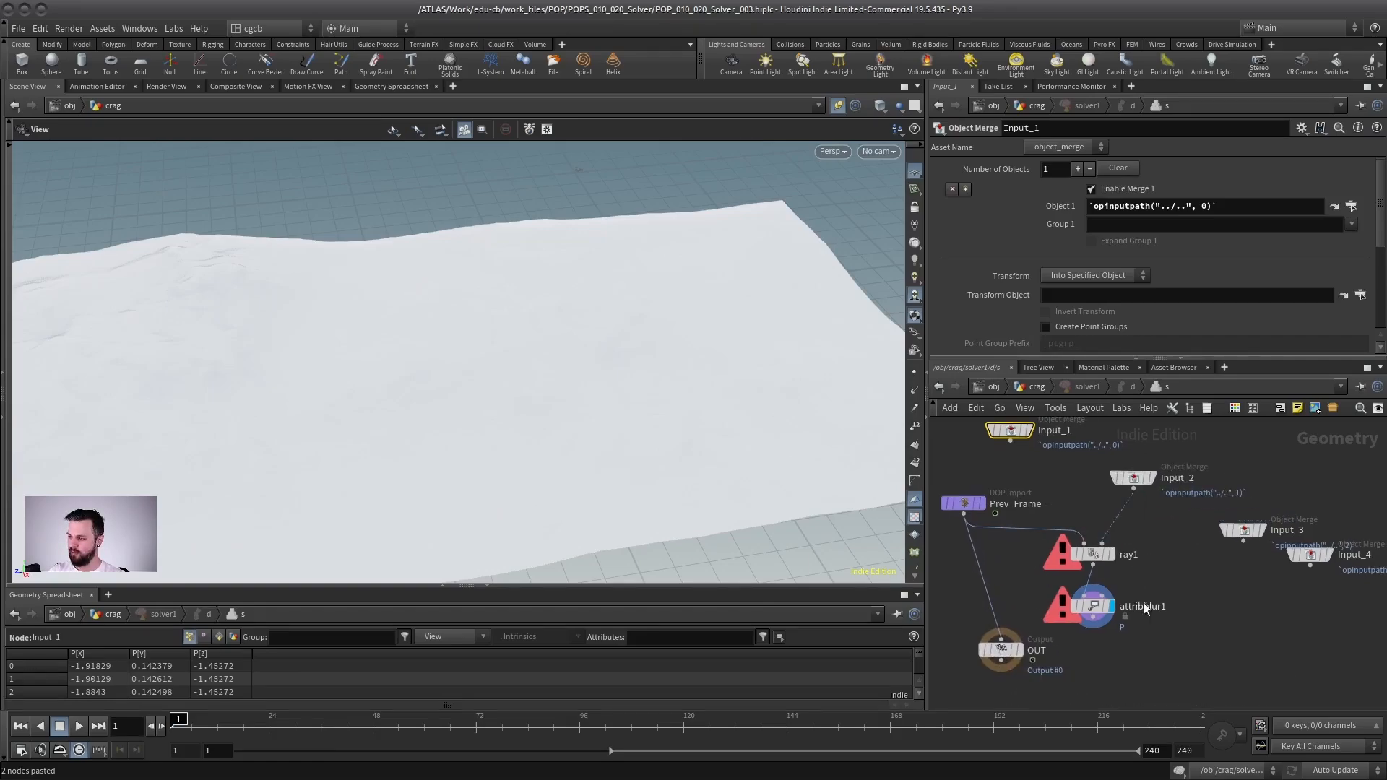
{"action": "middle_click_drag", "start_coordinate": [1026, 656], "coordinate": [1015, 600]}
{"action": "left_click_drag", "start_coordinate": [1016, 600], "coordinate": [1099, 632]}
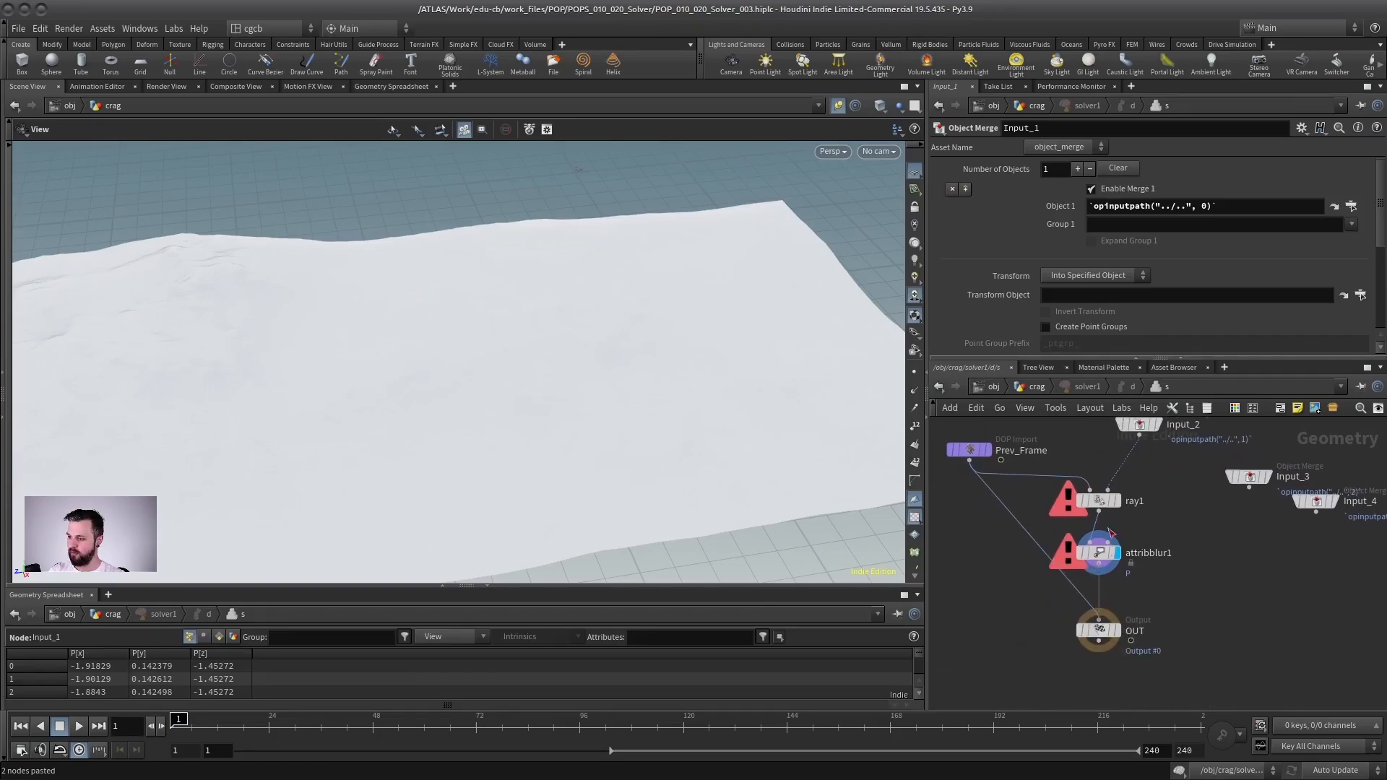
Wire attribblur1 into OUT inside the solver, then return to the crag network with solver1 selected
{"action": "left_click", "coordinate": [1098, 630]}
{"action": "middle_click_drag", "start_coordinate": [1043, 610], "coordinate": [1045, 626]}
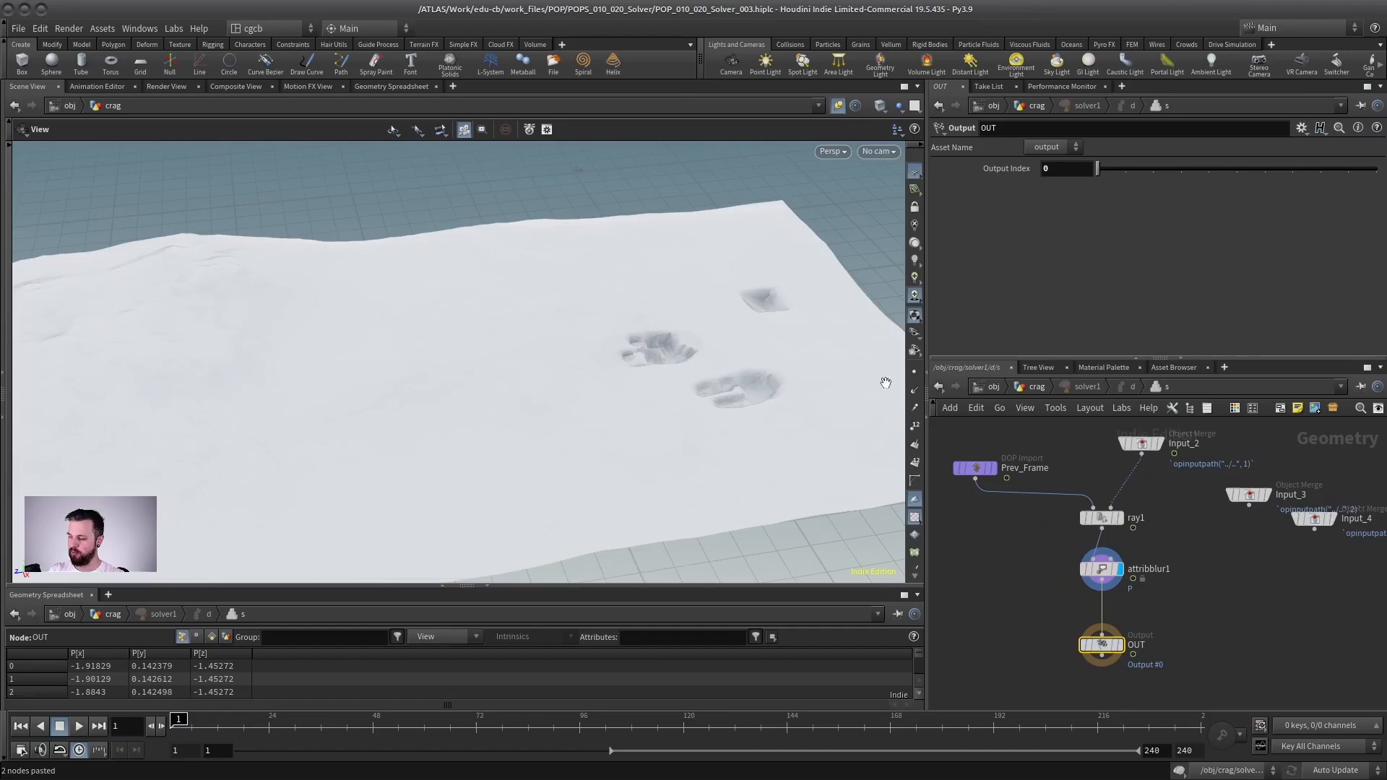
{"action": "left_click", "coordinate": [1071, 392]}
{"action": "left_click", "coordinate": [1031, 388]}
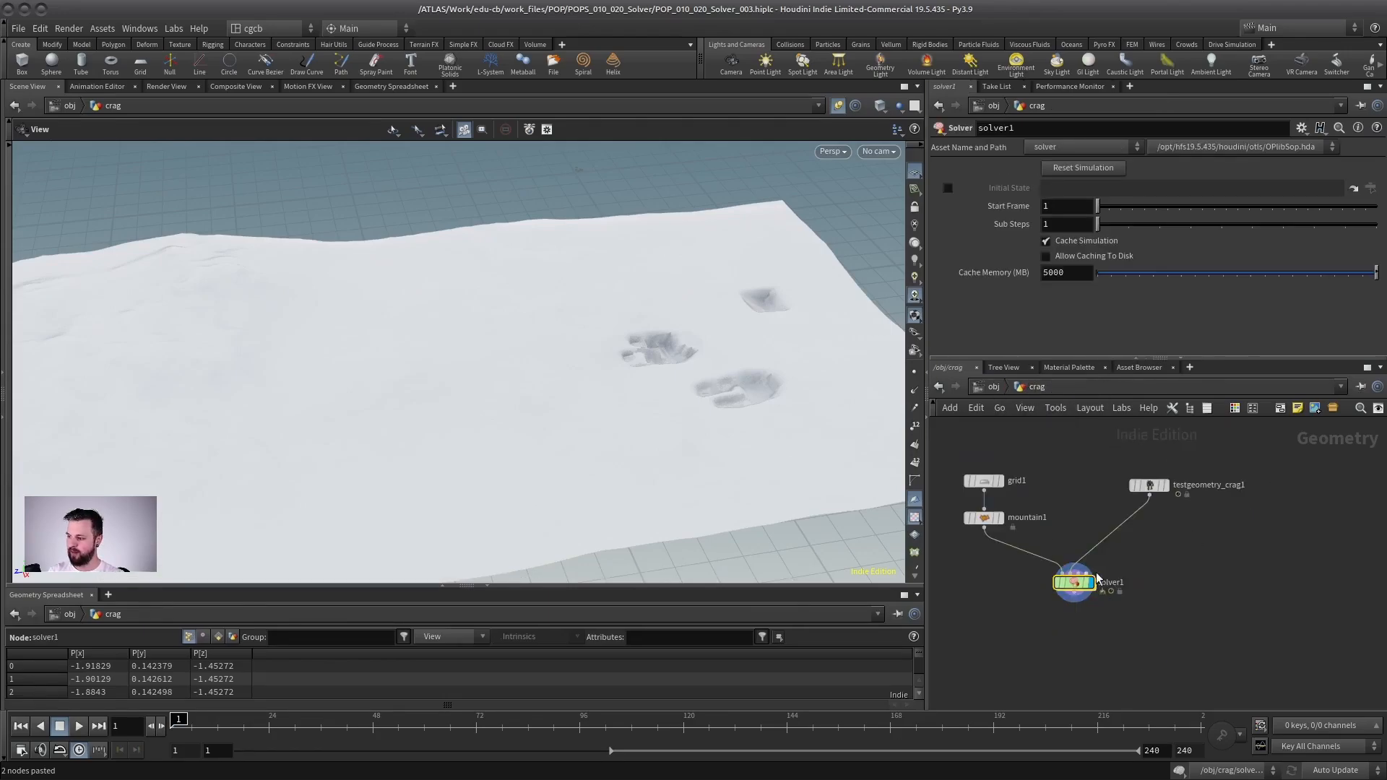
{"action": "left_click", "coordinate": [1069, 571]}
{"action": "left_click_drag", "start_coordinate": [1074, 582], "coordinate": [1079, 571]}
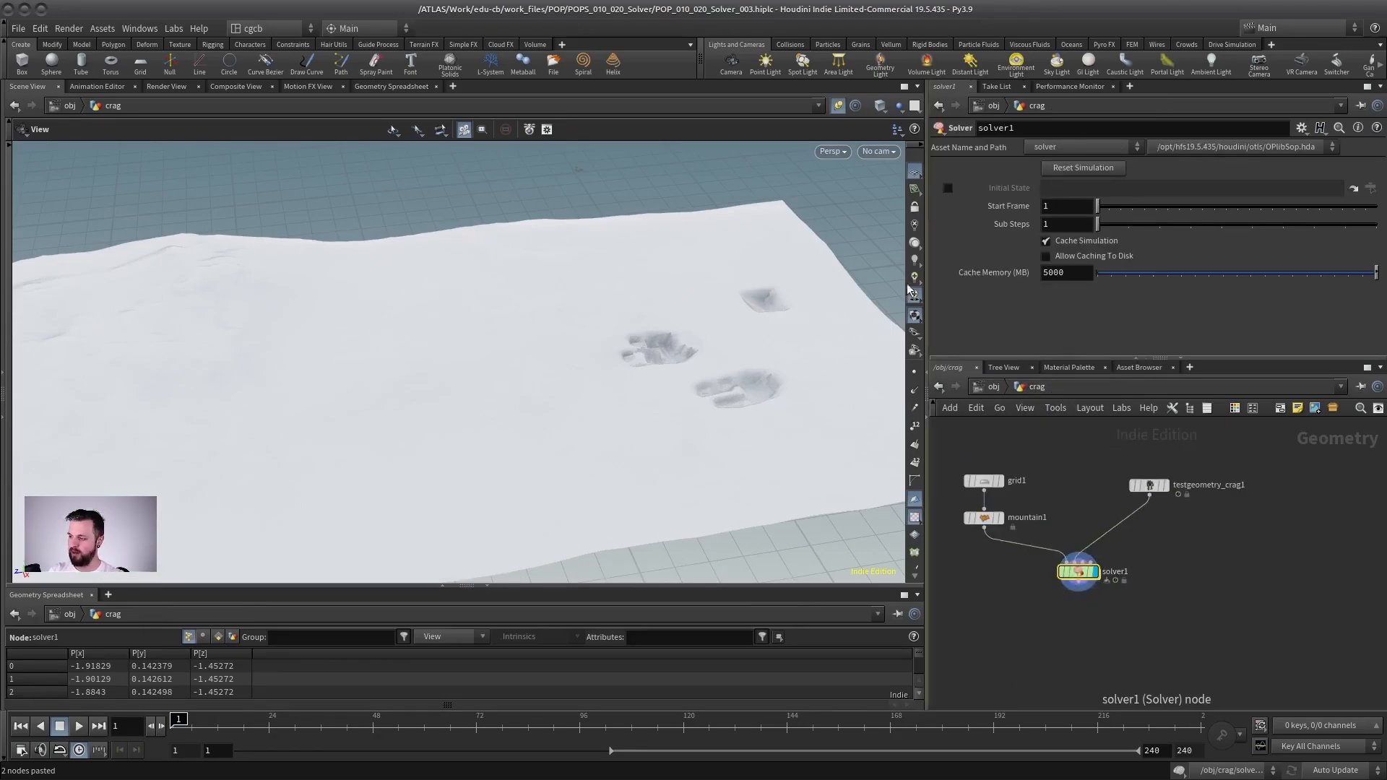
Play the solver simulation to watch how the footprints deform the terrain, and rewind to frame 1
{"action": "left_click", "coordinate": [838, 106]}
{"action": "left_click_drag", "start_coordinate": [746, 423], "coordinate": [621, 393]}
{"action": "left_click", "coordinate": [83, 726]}
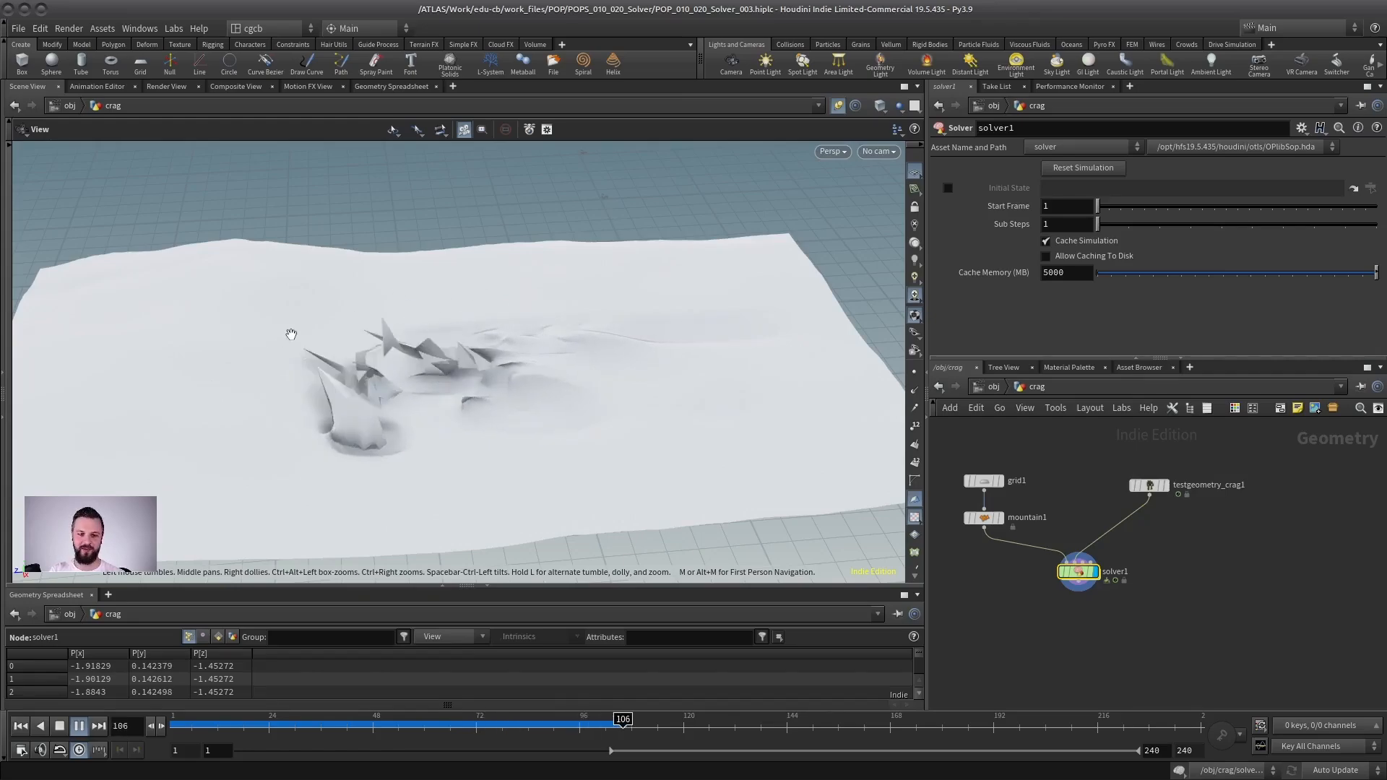
{"action": "left_click", "coordinate": [59, 726]}
{"action": "left_click", "coordinate": [20, 726]}
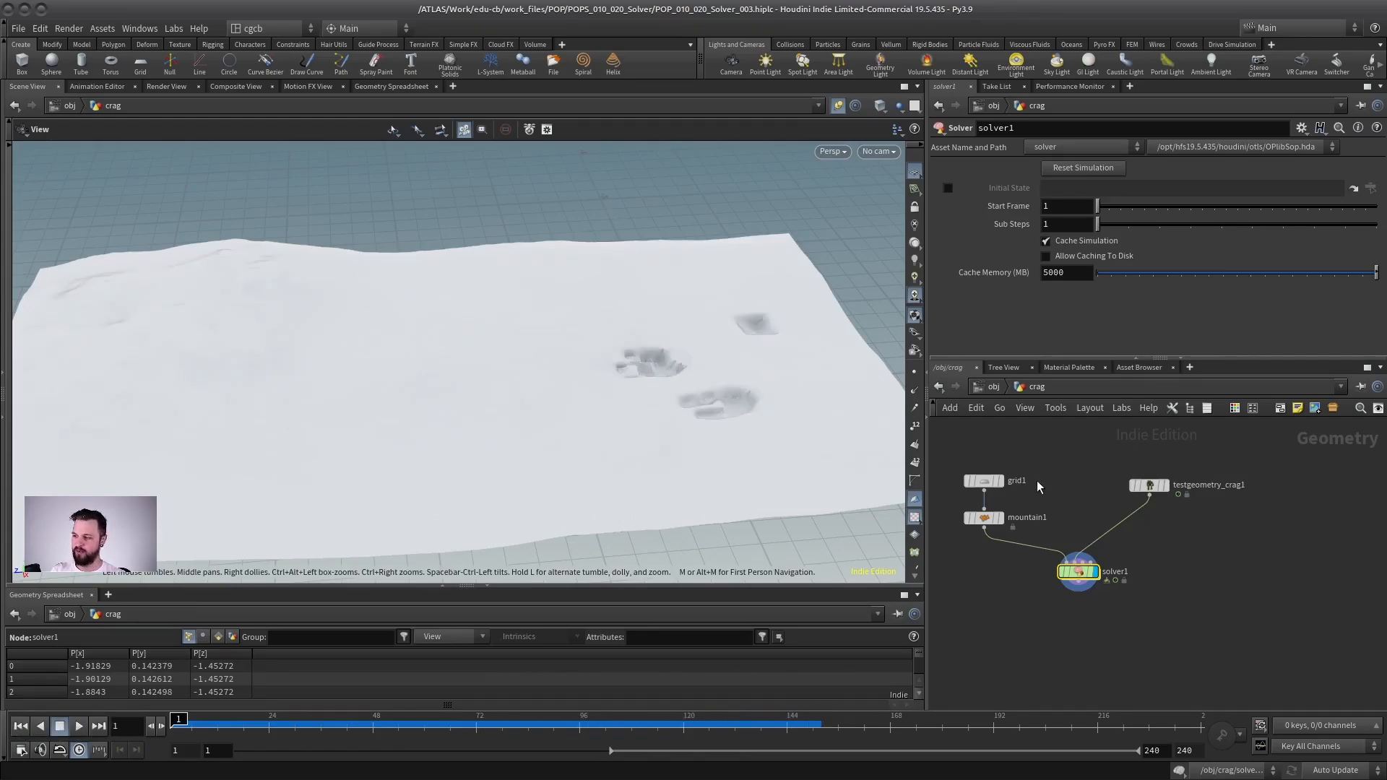
Bypass attribblur1 inside solver1 and play the simulation without the blur
{"action": "double_click", "coordinate": [1078, 571]}
{"action": "scroll", "coordinate": [1051, 498], "scroll_direction": "up", "scroll_amount": 3}
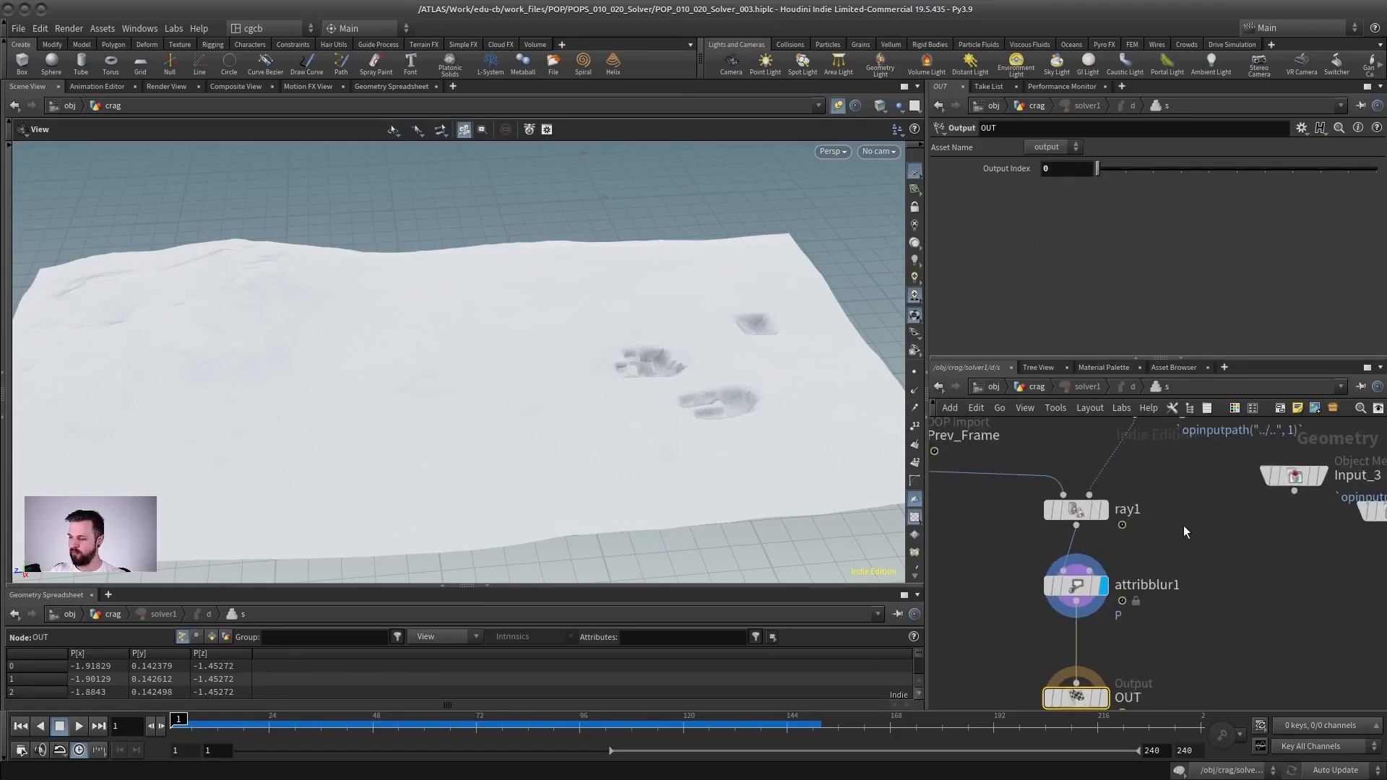
{"action": "left_click", "coordinate": [1025, 555]}
{"action": "middle_click_drag", "start_coordinate": [1051, 594], "coordinate": [1025, 651]}
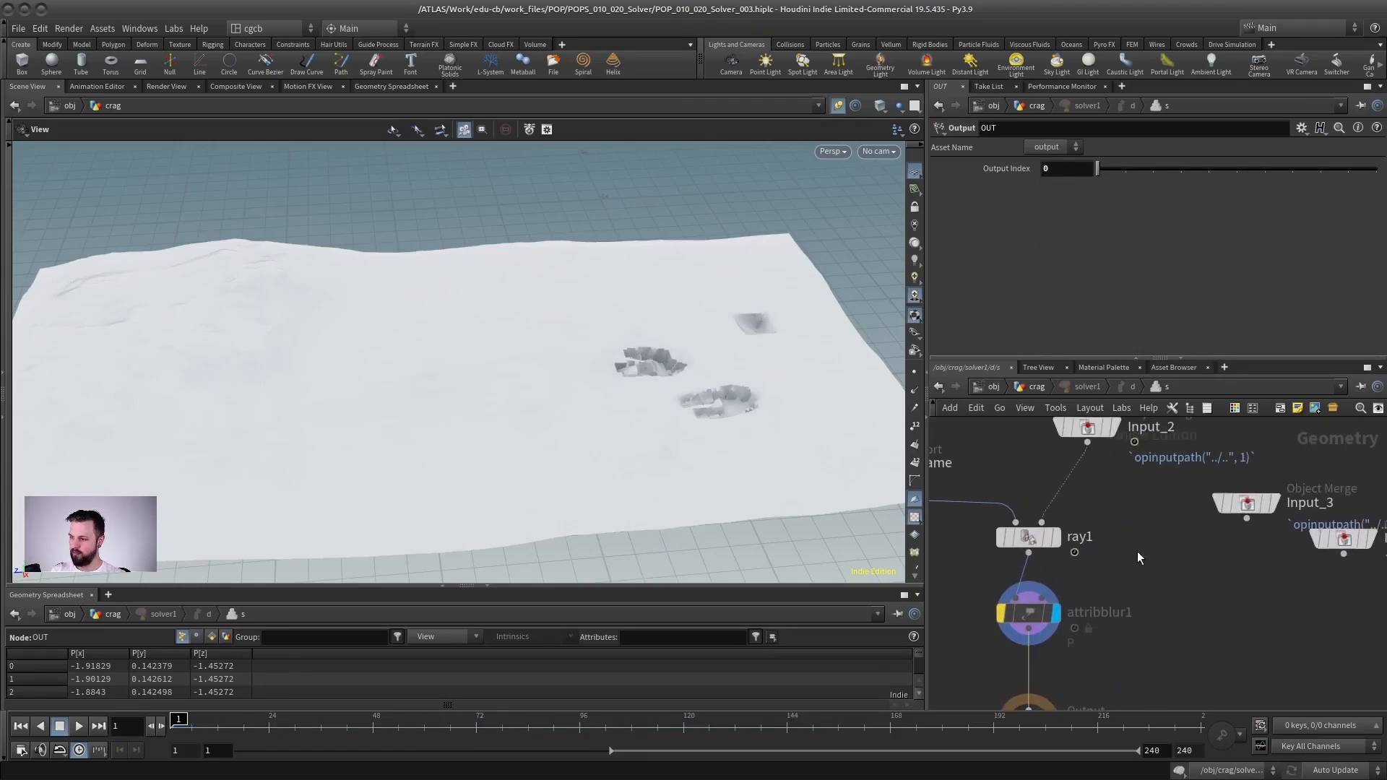
{"action": "left_click", "coordinate": [78, 726]}
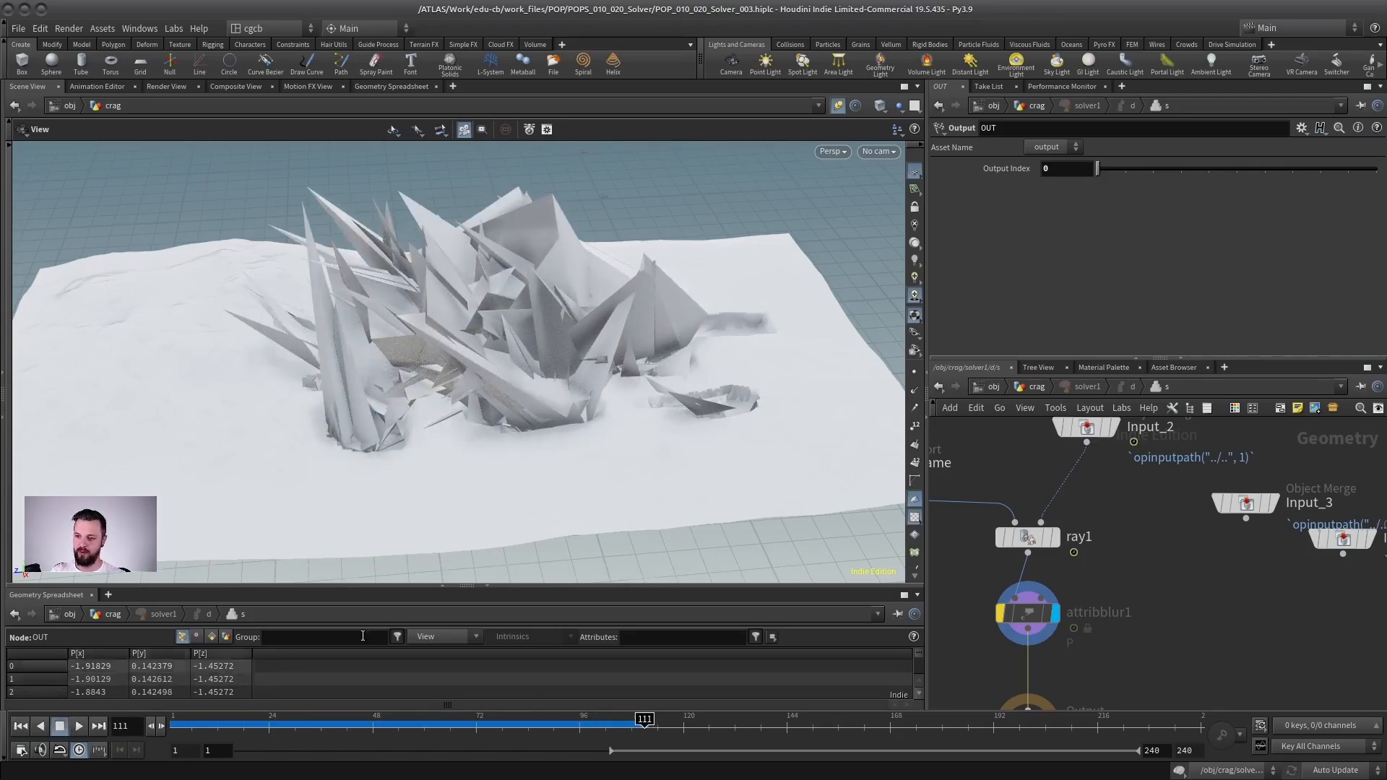
Select ray1, enlarge its parameter area and change Direction from to Vector
{"action": "left_click_drag", "start_coordinate": [1118, 493], "coordinate": [987, 557]}
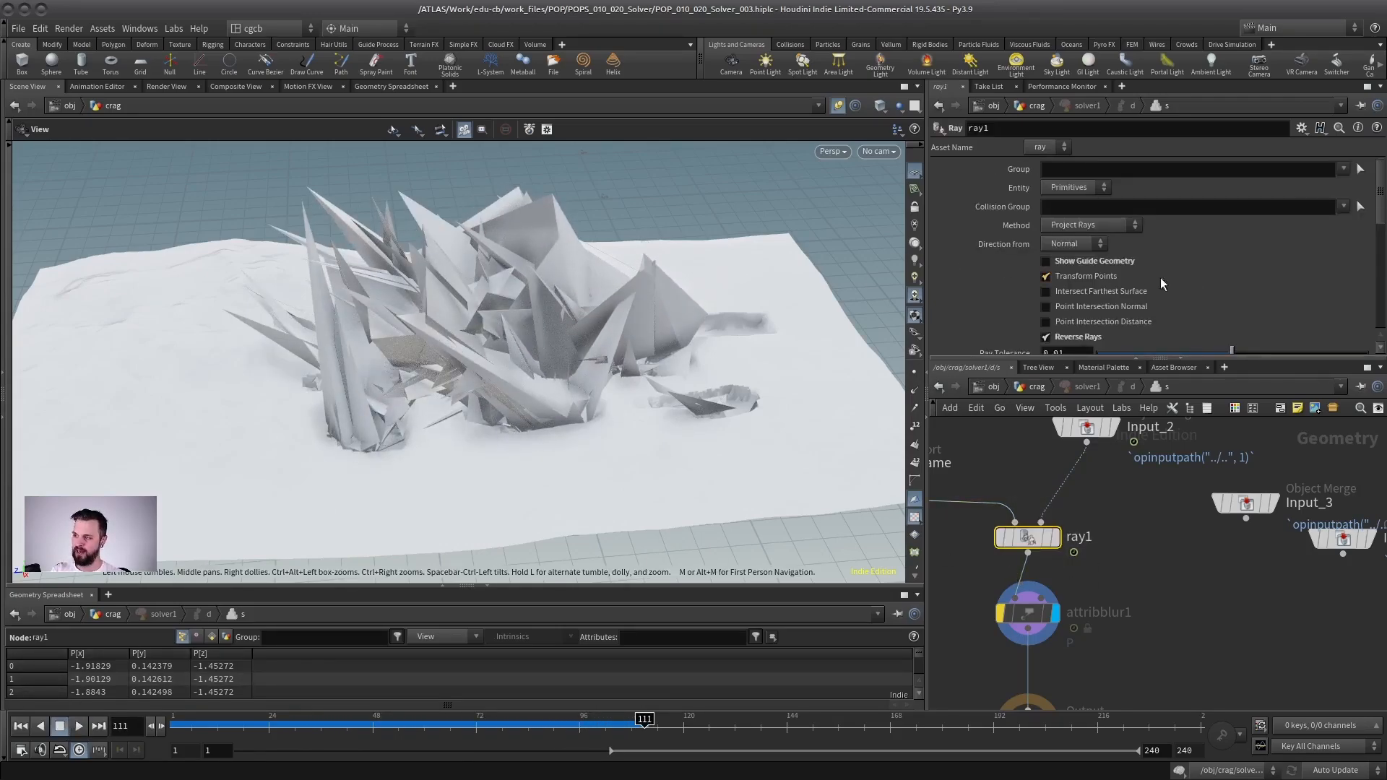
{"action": "left_click_drag", "start_coordinate": [1117, 386], "coordinate": [1117, 466]}
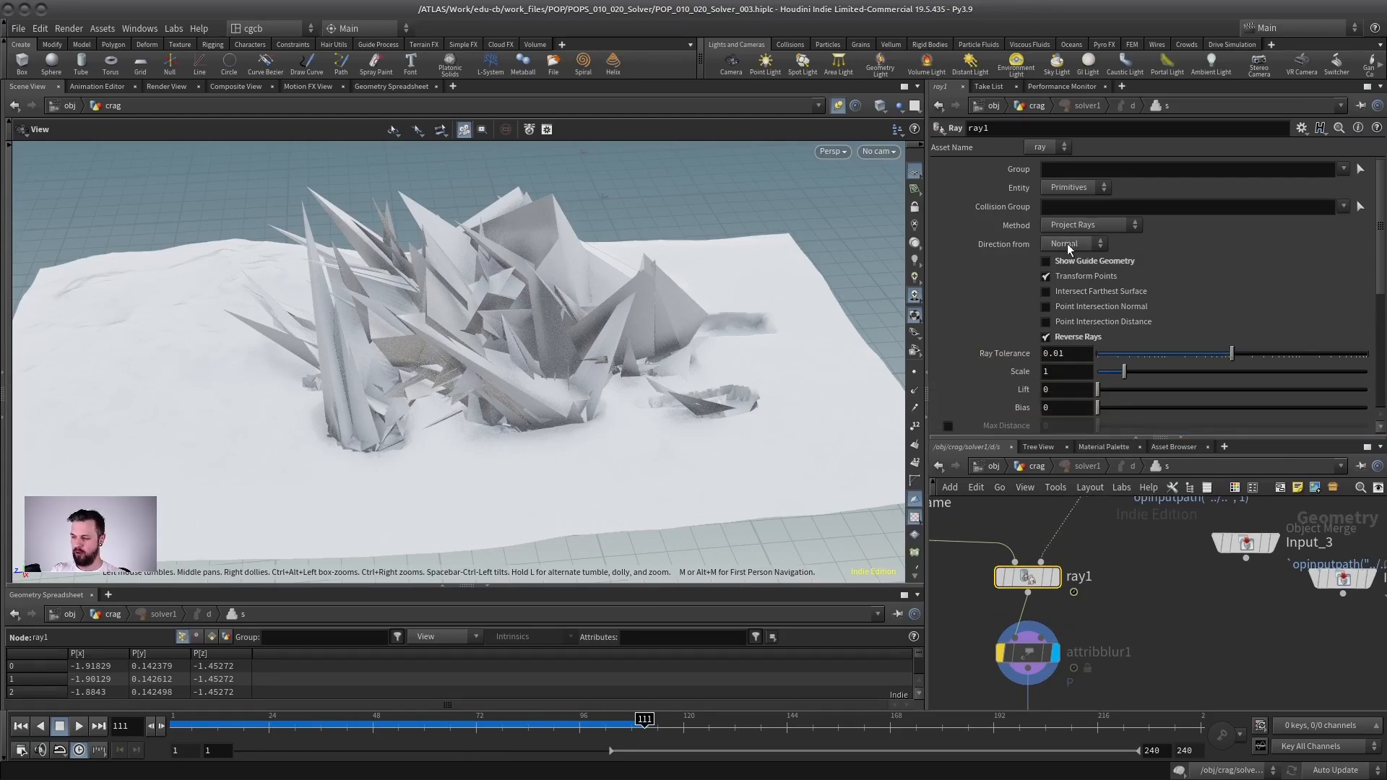
{"action": "left_click_drag", "start_coordinate": [571, 429], "coordinate": [579, 393]}
{"action": "left_click_drag", "start_coordinate": [321, 472], "coordinate": [593, 361]}
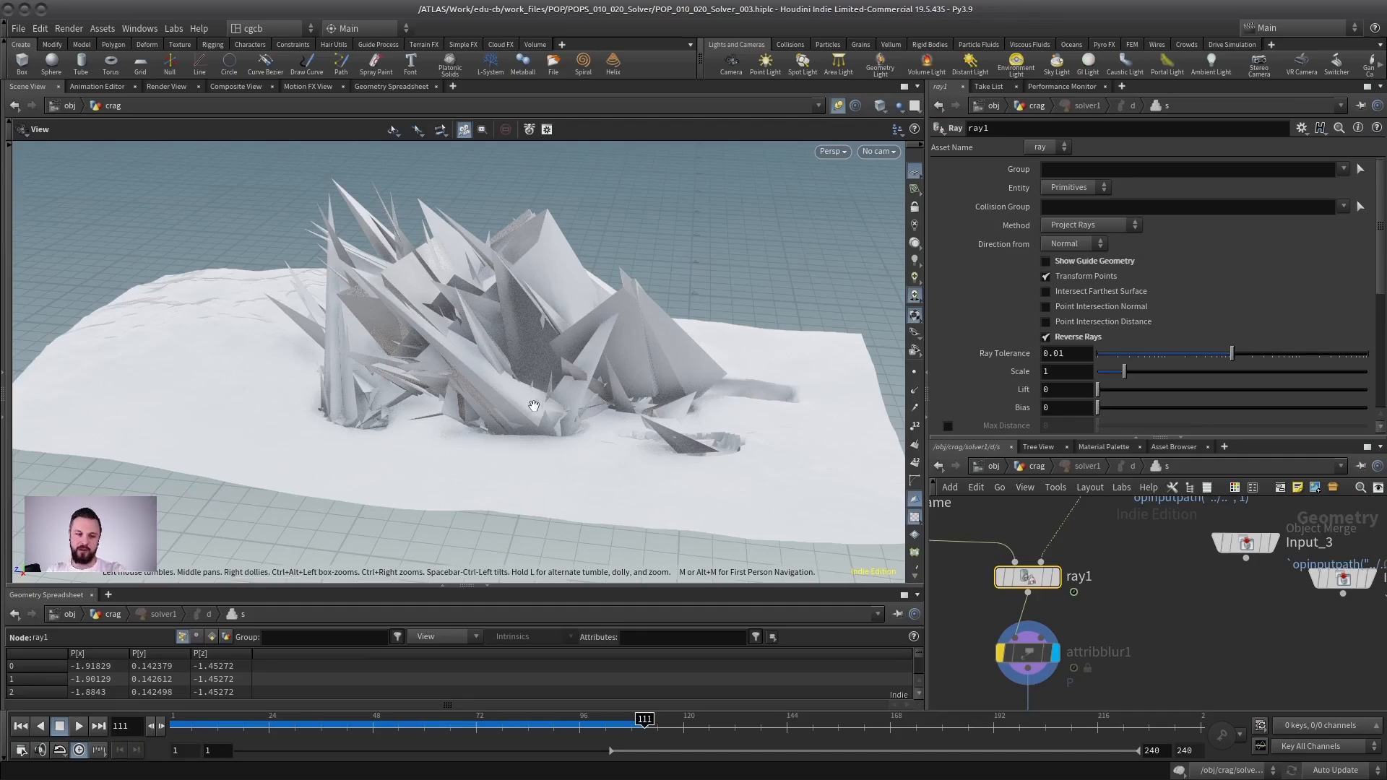
{"action": "left_click_drag", "start_coordinate": [450, 381], "coordinate": [417, 208]}
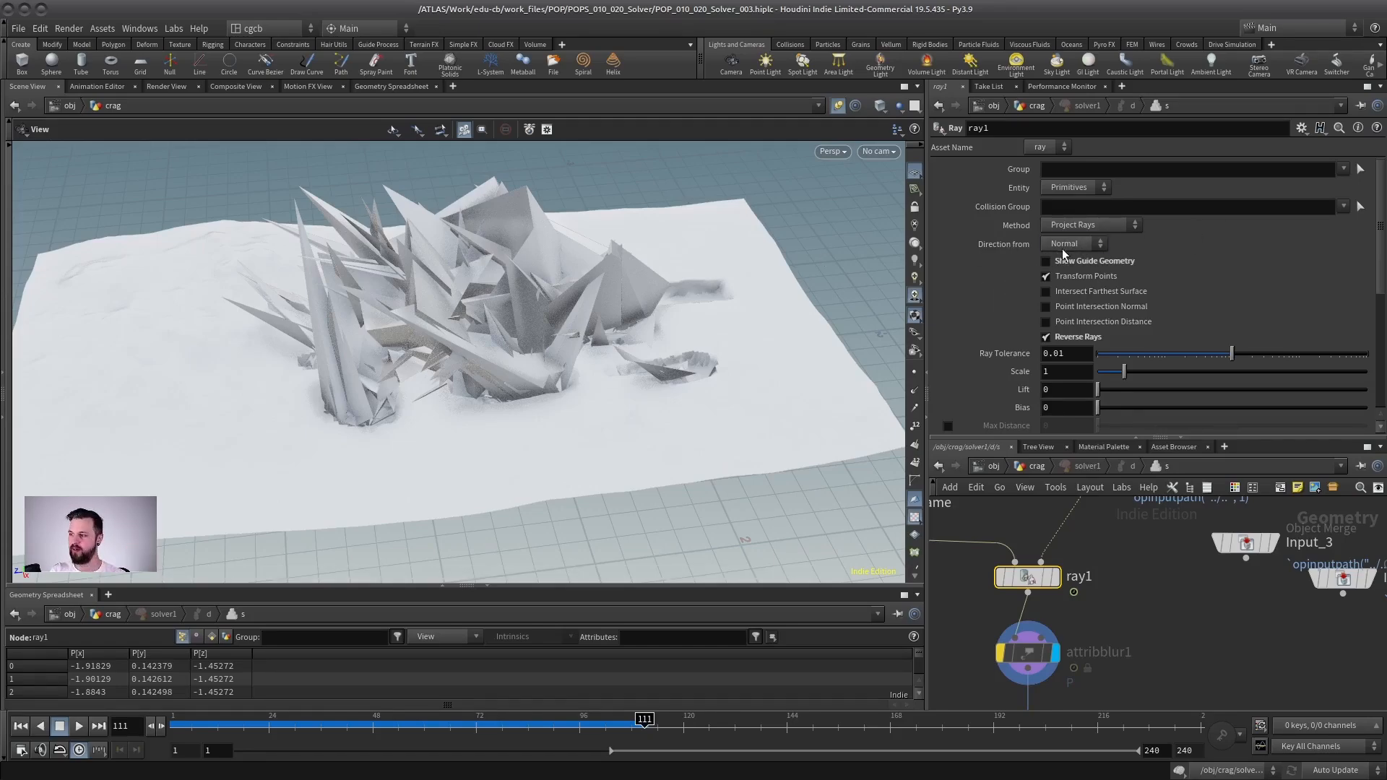
{"action": "left_click", "coordinate": [1150, 244]}
{"action": "left_click", "coordinate": [1086, 245]}
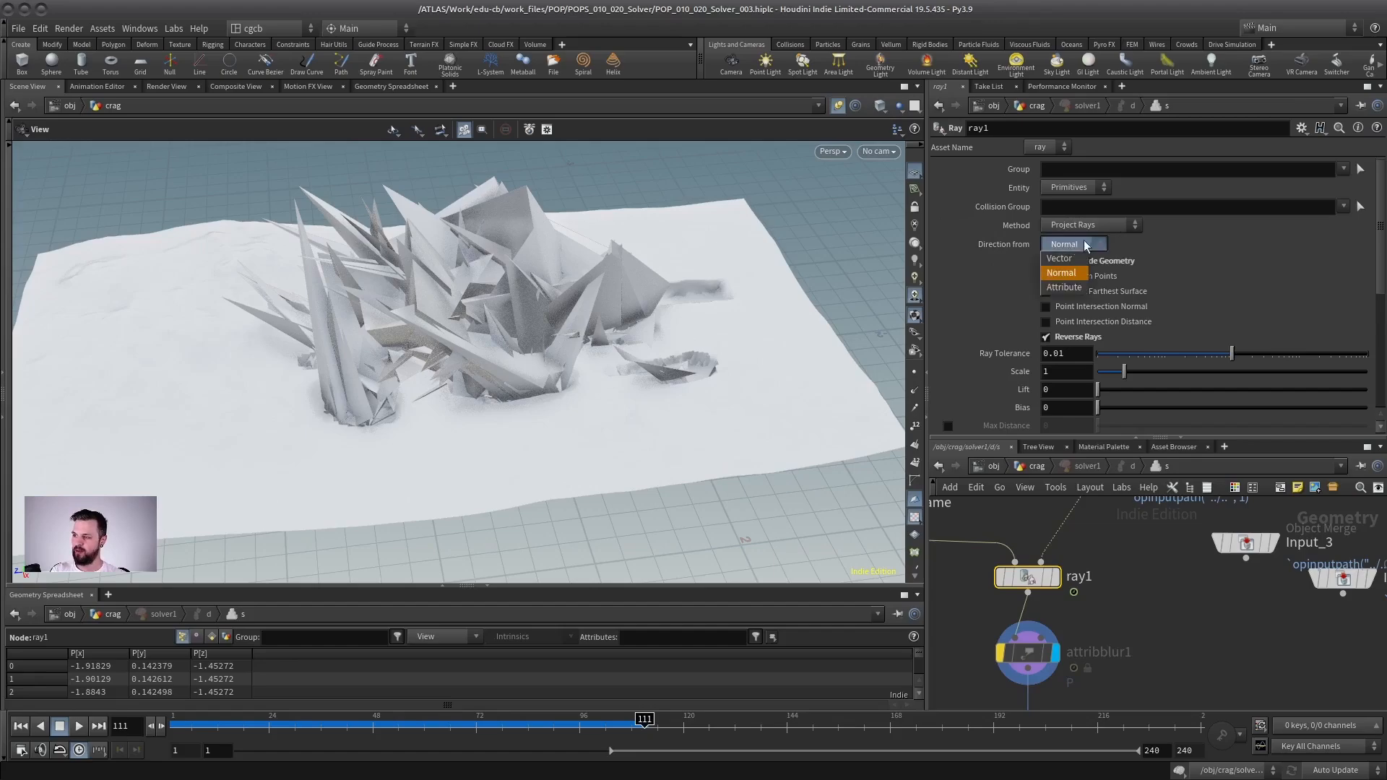
{"action": "left_click", "coordinate": [1058, 257]}
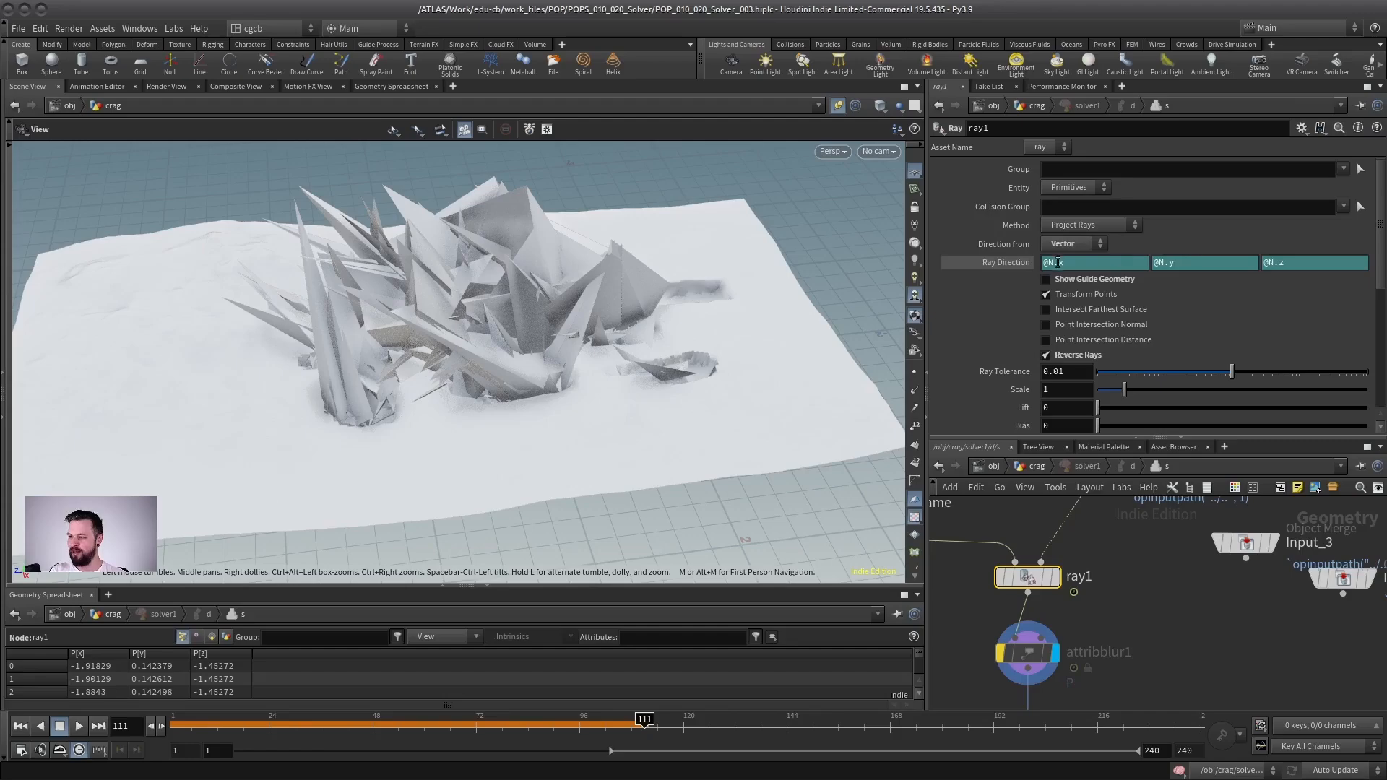
Delete the channels on ray1's Ray Direction and set the vector to 0, -1, 0
{"action": "key", "text": "Return"}
{"action": "right_click", "coordinate": [1011, 267]}
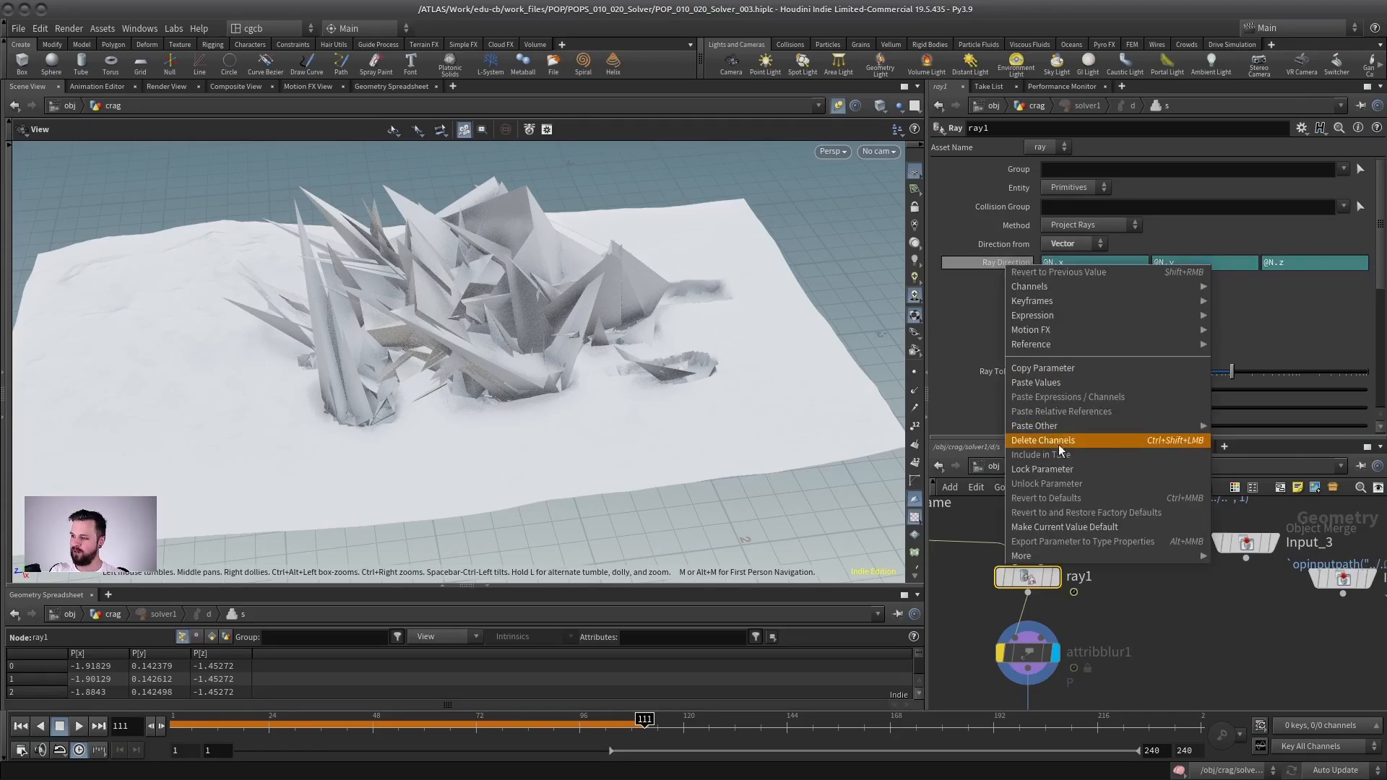
{"action": "left_click", "coordinate": [1162, 440]}
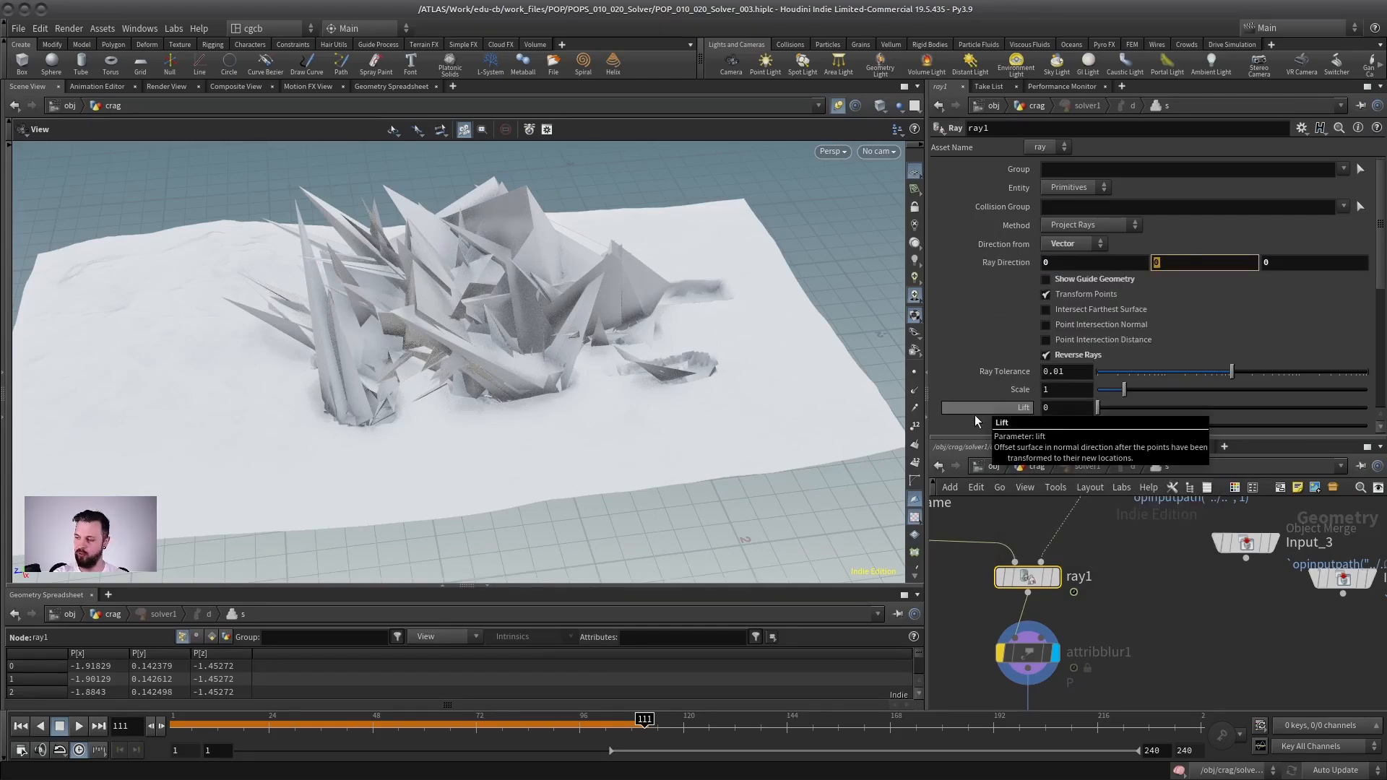
{"action": "type", "text": "1"}
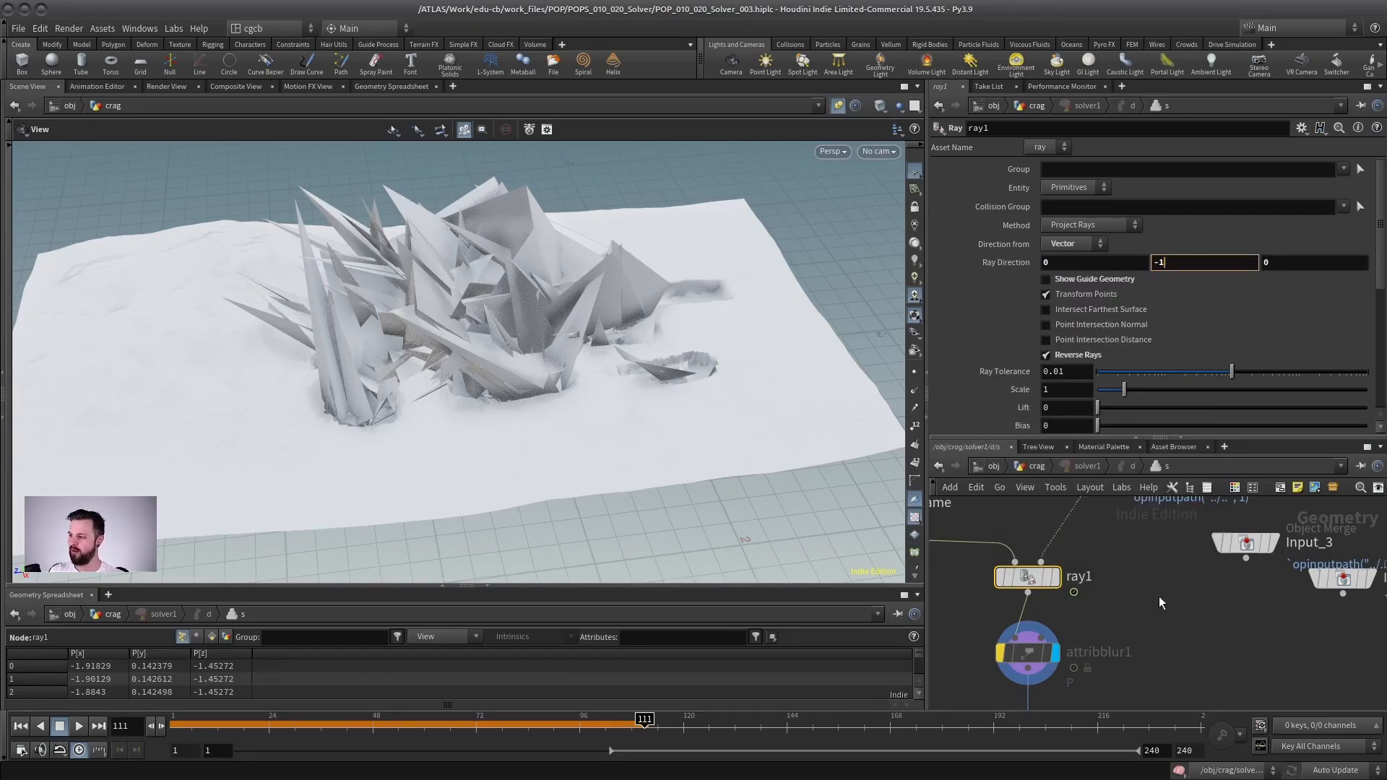
{"action": "key", "text": "Return"}
Play the simulation from frame 1 and check how the downward ray direction deforms the terrain
{"action": "left_click", "coordinate": [20, 727]}
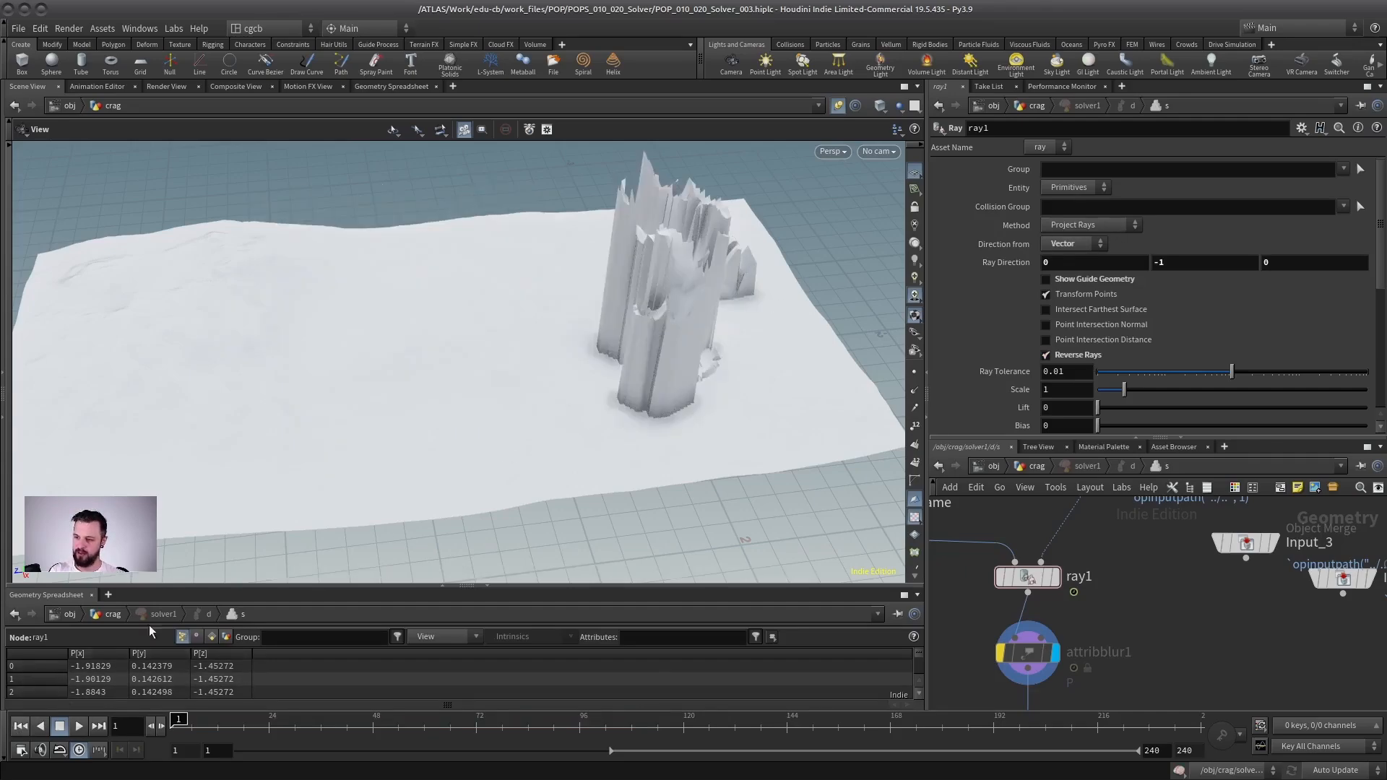
{"action": "left_click", "coordinate": [77, 728]}
{"action": "left_click_drag", "start_coordinate": [142, 574], "coordinate": [535, 375]}
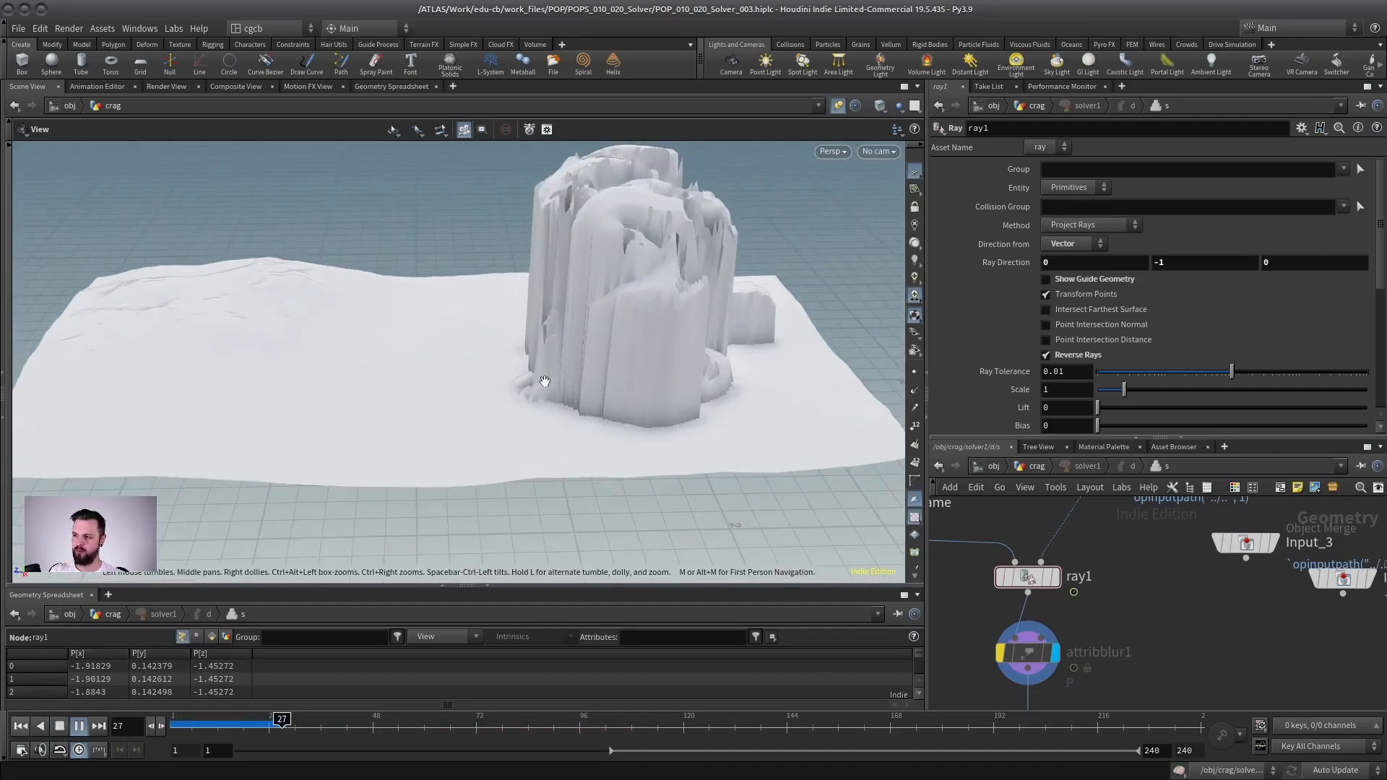
{"action": "left_click", "coordinate": [79, 726]}
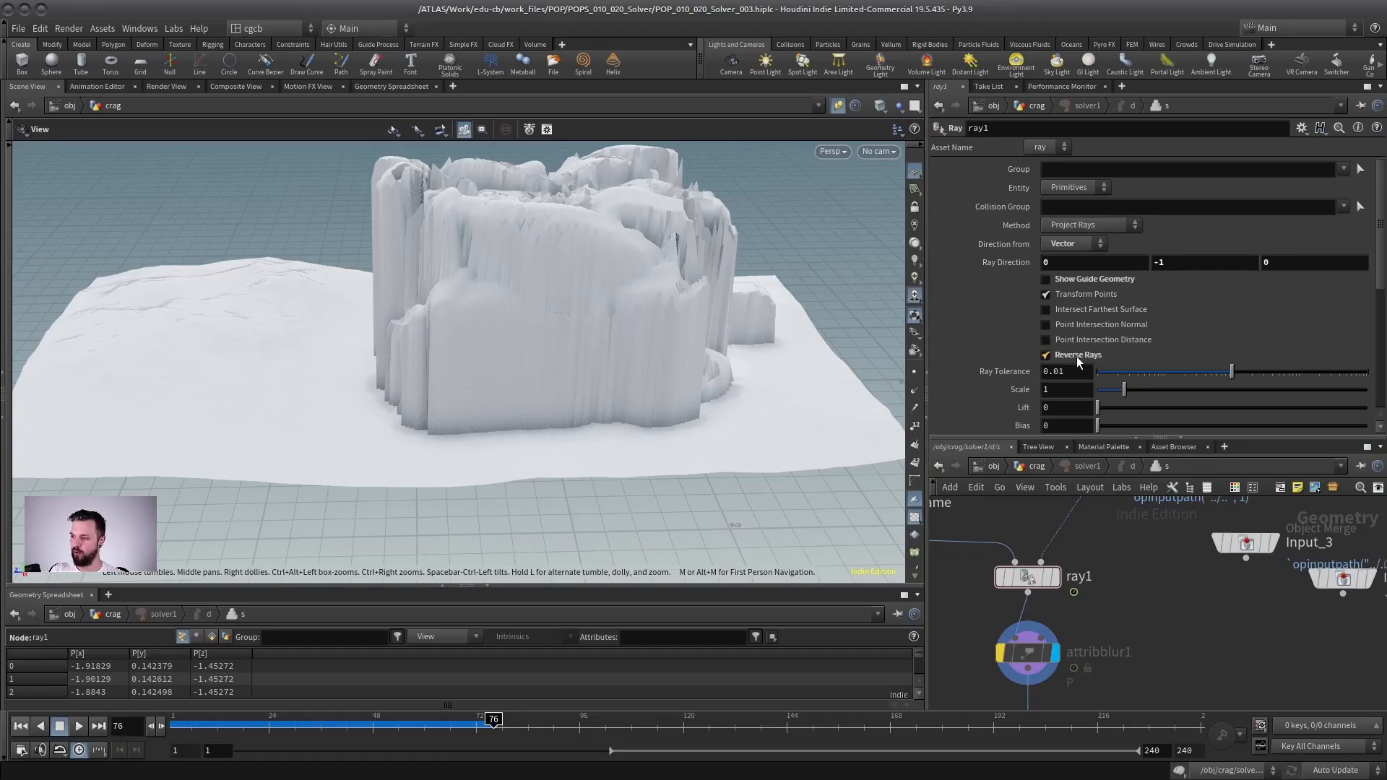
Turn off Reverse Rays on ray1, replay the simulation from the first frame and rewind it
{"action": "left_click", "coordinate": [1045, 354]}
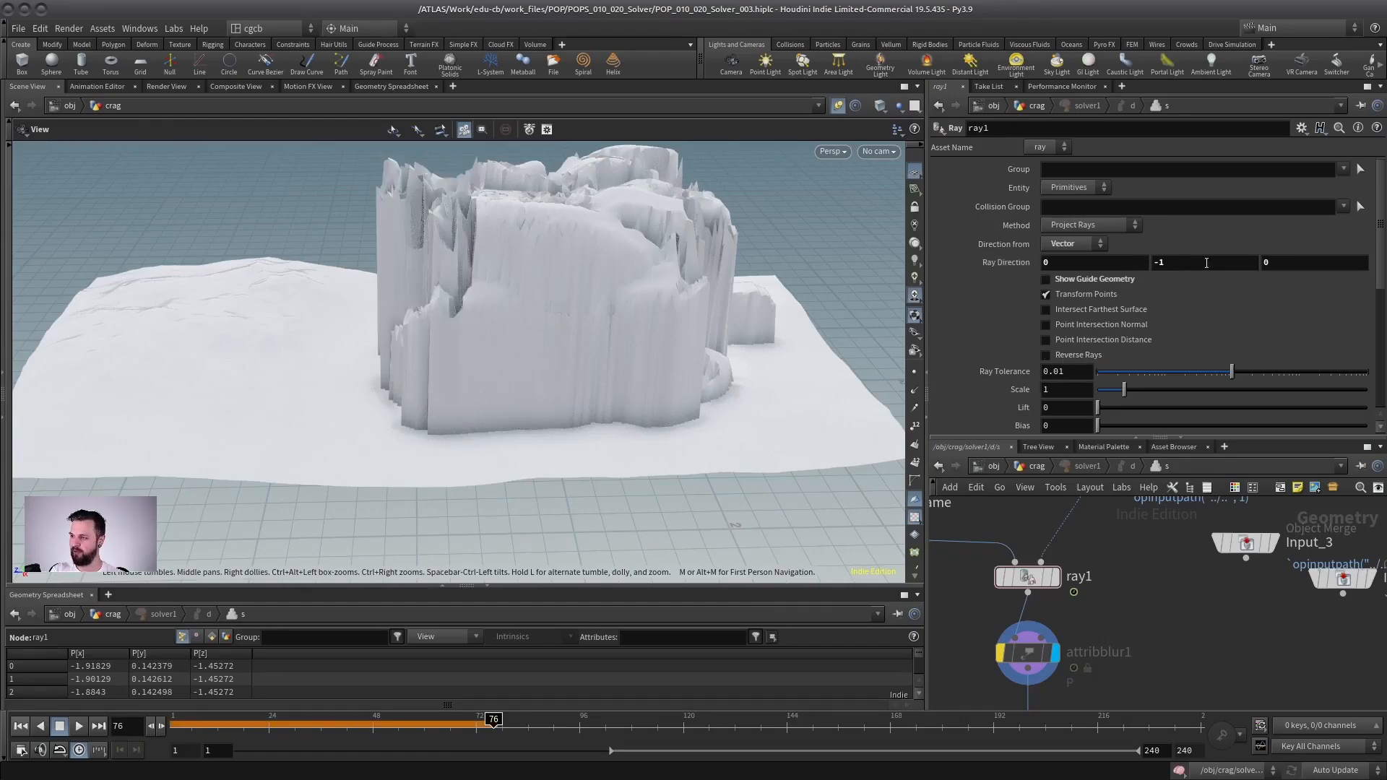
{"action": "left_click", "coordinate": [20, 726]}
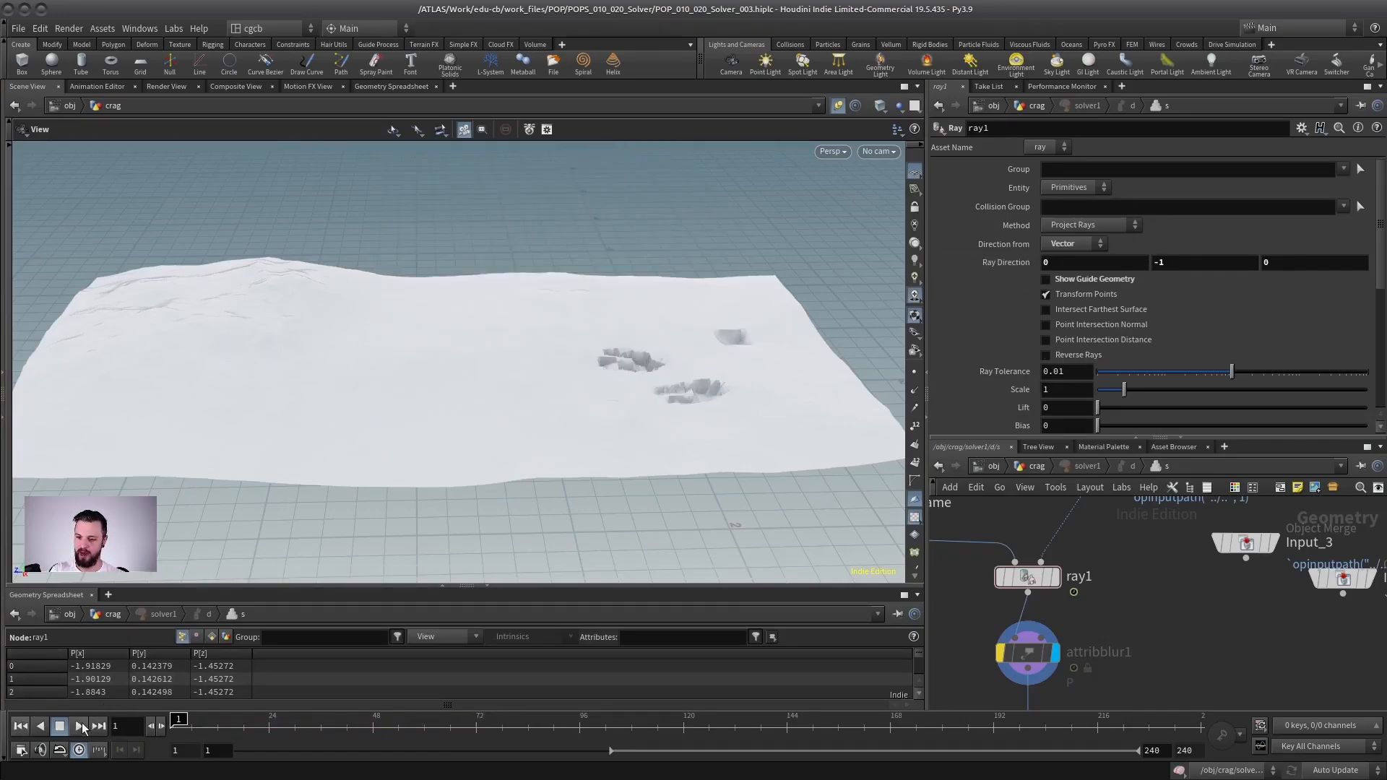
{"action": "left_click", "coordinate": [79, 727]}
{"action": "left_click_drag", "start_coordinate": [461, 303], "coordinate": [449, 418]}
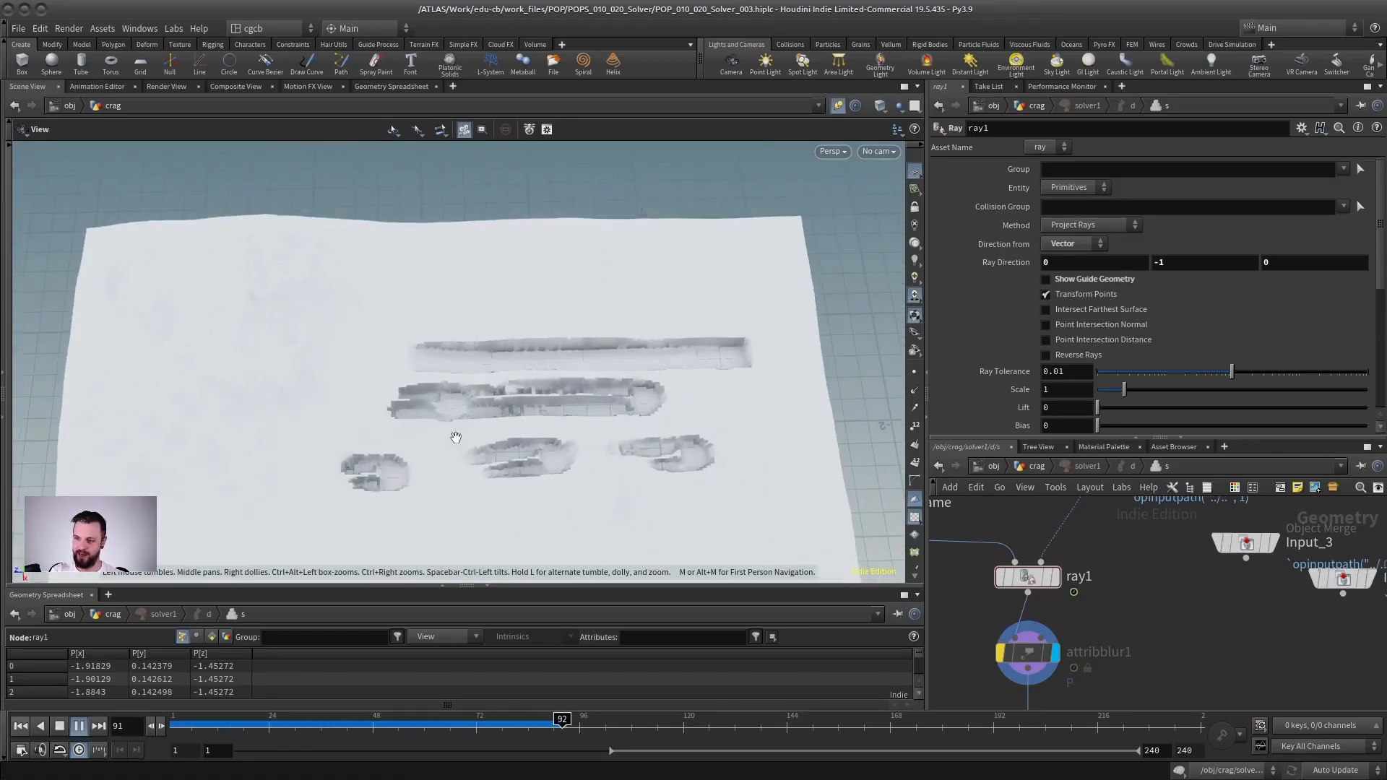
{"action": "left_click", "coordinate": [59, 726]}
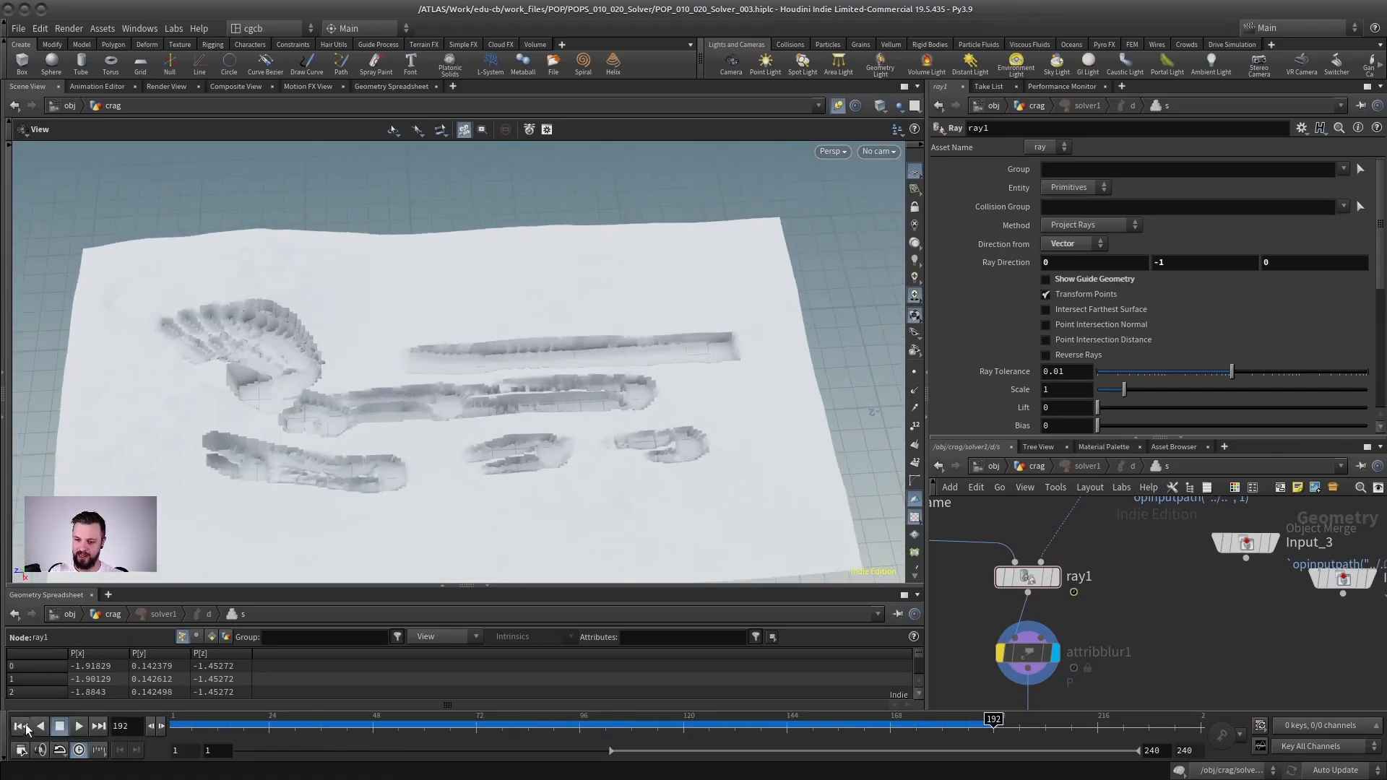
{"action": "left_click", "coordinate": [20, 725]}
Re-enable attribblur1 and play the simulation with the blur applied to the footprints
{"action": "left_click", "coordinate": [1000, 652]}
{"action": "middle_click_drag", "start_coordinate": [1137, 598], "coordinate": [1150, 530]}
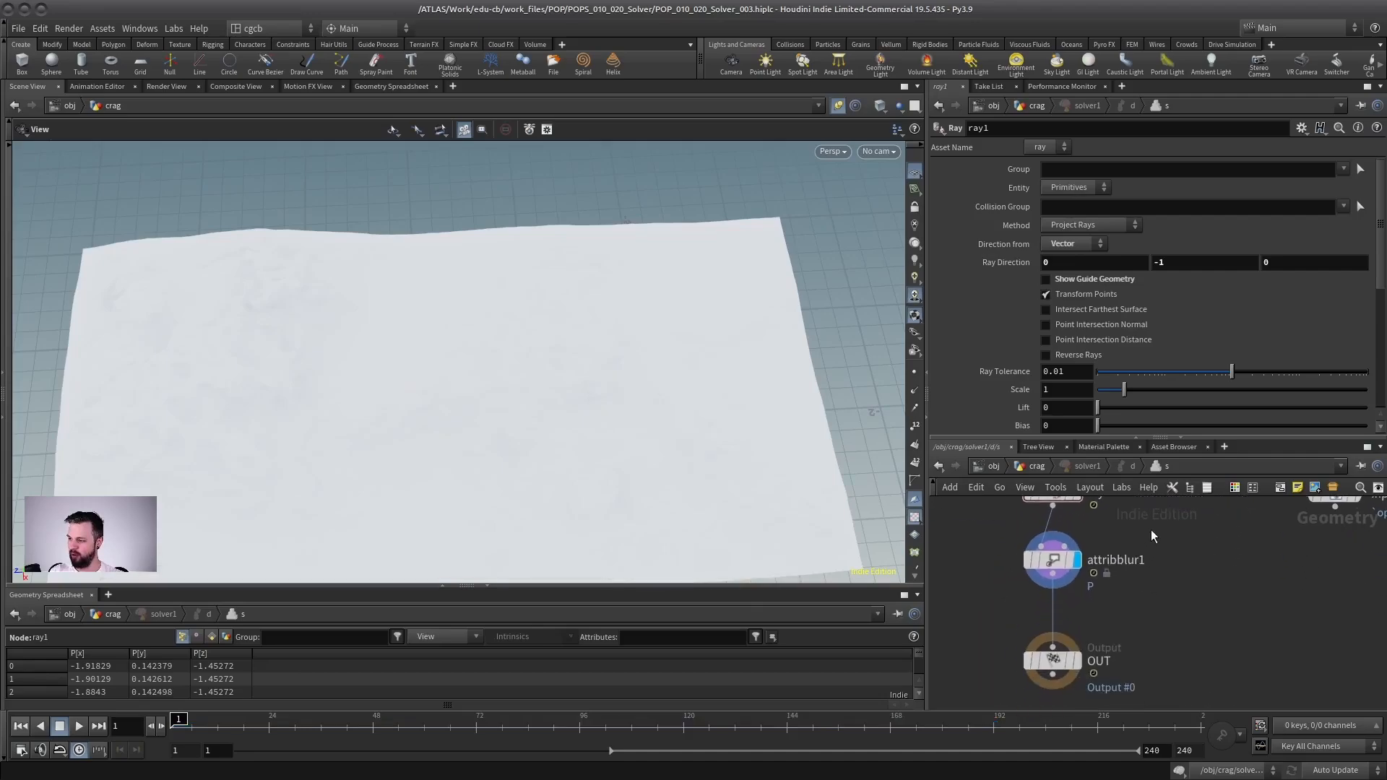
{"action": "left_click_drag", "start_coordinate": [445, 398], "coordinate": [594, 229]}
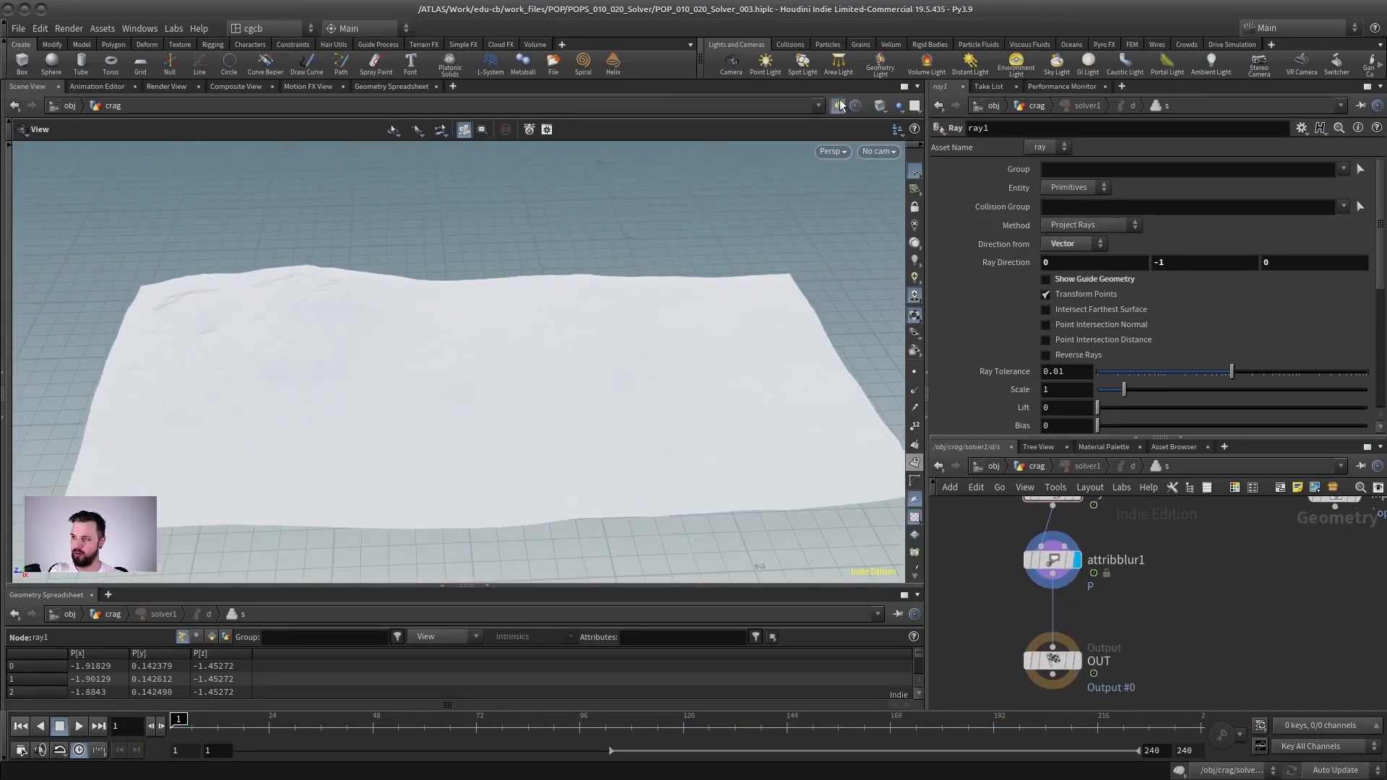
{"action": "middle_click_drag", "start_coordinate": [1210, 569], "coordinate": [1211, 630]}
{"action": "scroll", "coordinate": [1211, 630], "scroll_direction": "down", "scroll_amount": 2}
{"action": "left_click_drag", "start_coordinate": [484, 390], "coordinate": [549, 400]}
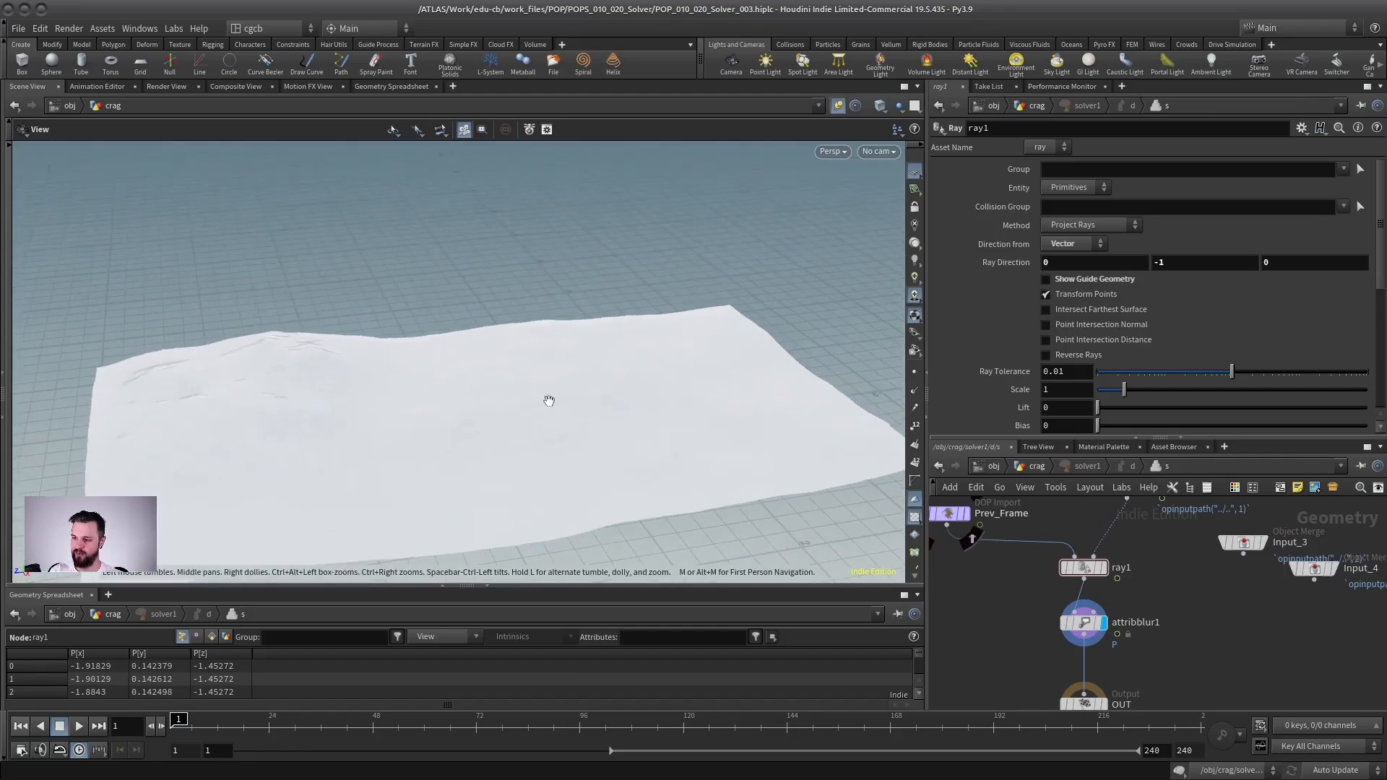
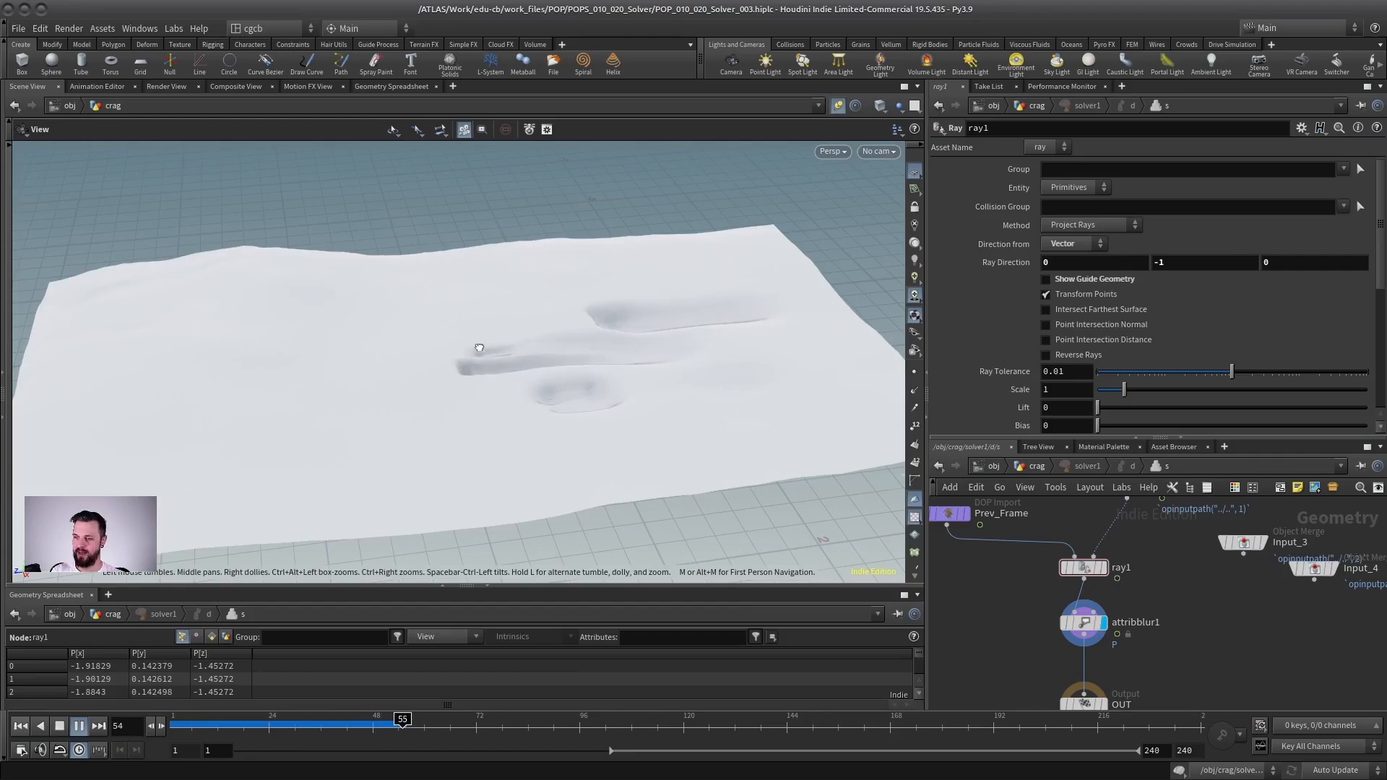
Display the terrain shaded with its wireframe overlaid, and replay part of the cached simulation
{"action": "key", "text": "w"}
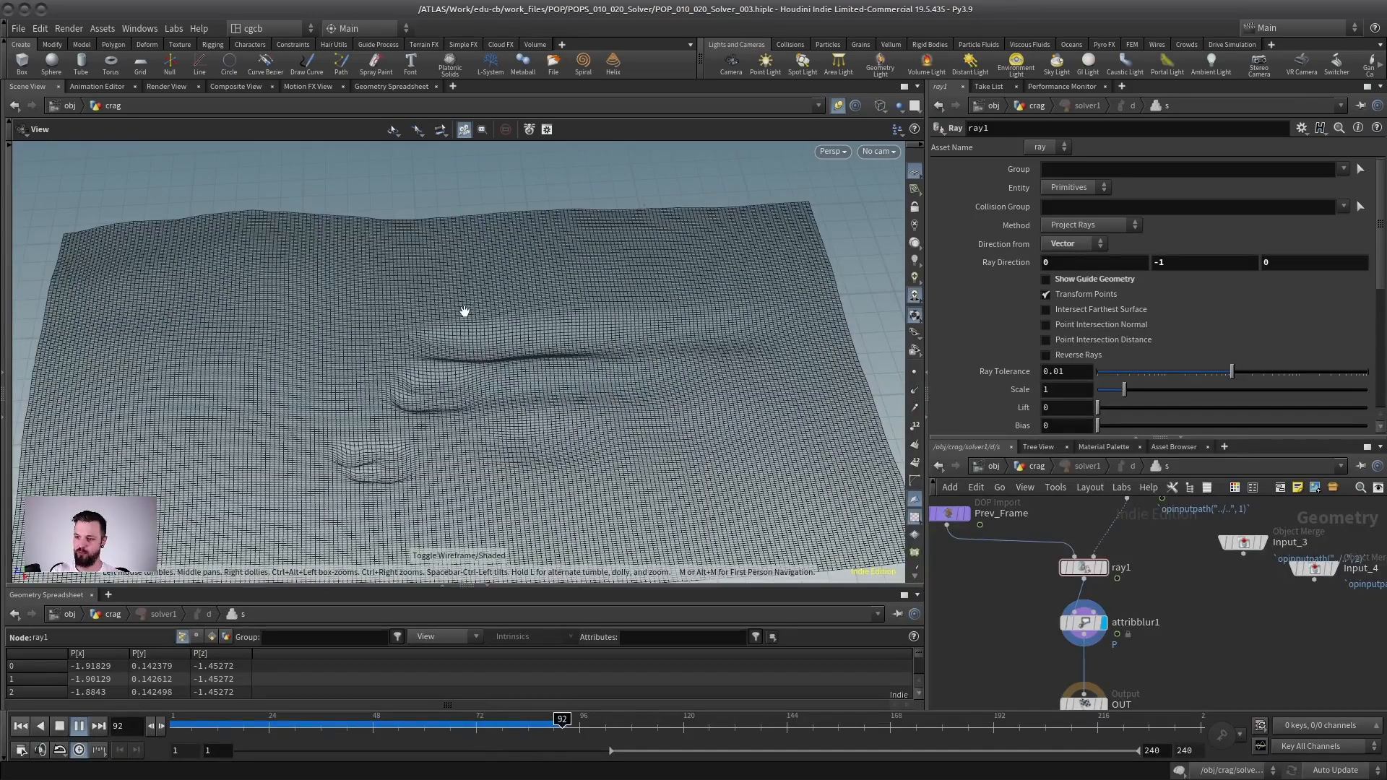
{"action": "key", "text": "shift+w"}
{"action": "left_click", "coordinate": [407, 722]}
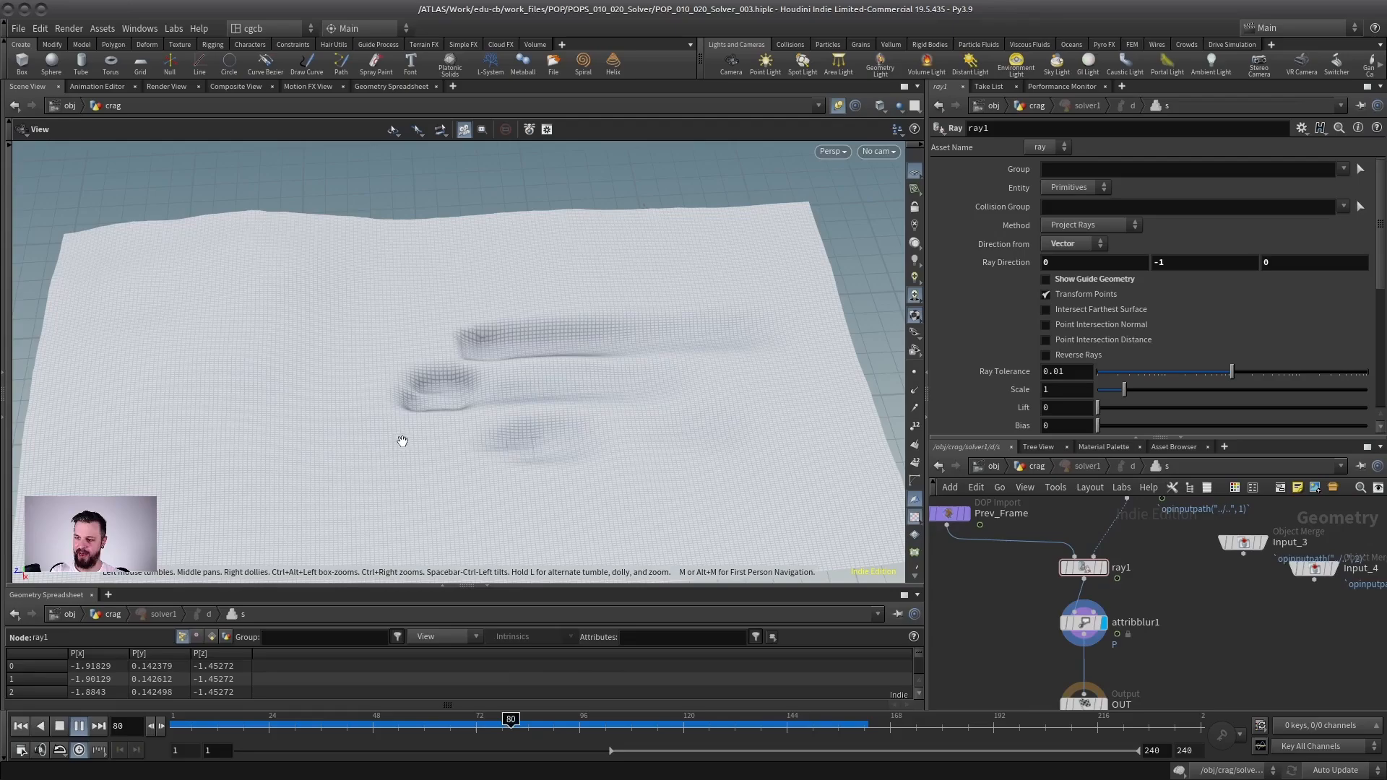
{"action": "left_click", "coordinate": [59, 726]}
Select attribblur1 and examine its blur settings and the terrain surface at frame 1 from several angles
{"action": "scroll", "coordinate": [1171, 657], "scroll_direction": "up", "scroll_amount": 2}
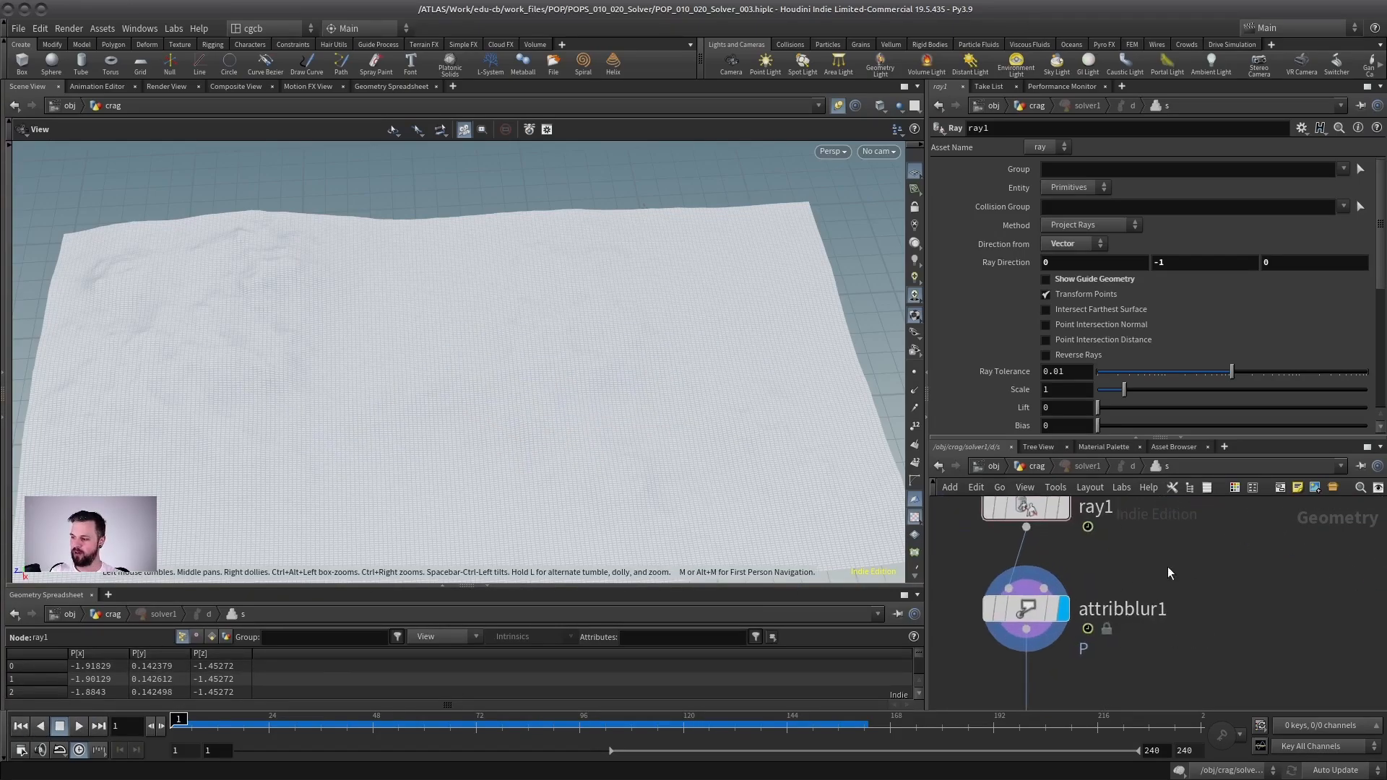
{"action": "left_click", "coordinate": [1070, 598]}
{"action": "scroll", "coordinate": [1192, 578], "scroll_direction": "down", "scroll_amount": 3}
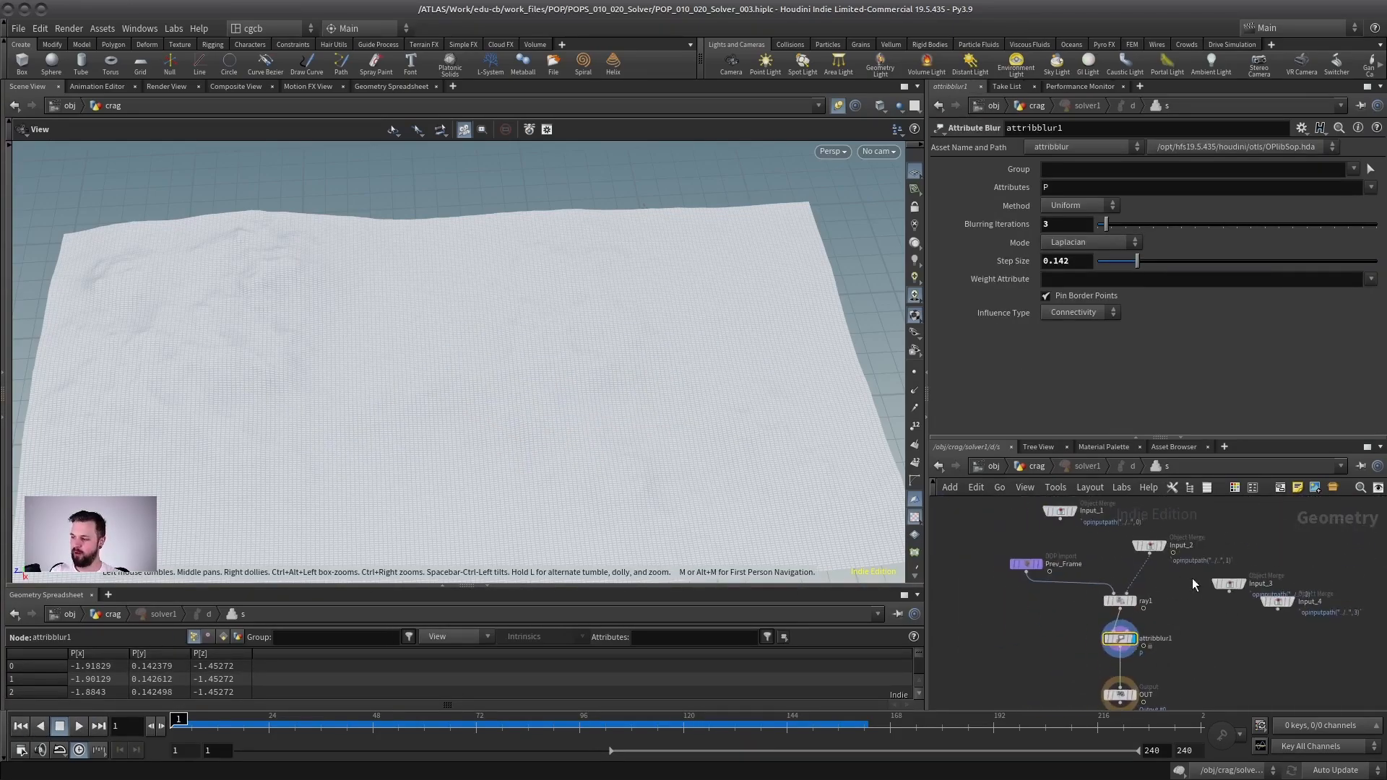
{"action": "middle_click_drag", "start_coordinate": [1081, 565], "coordinate": [1074, 526]}
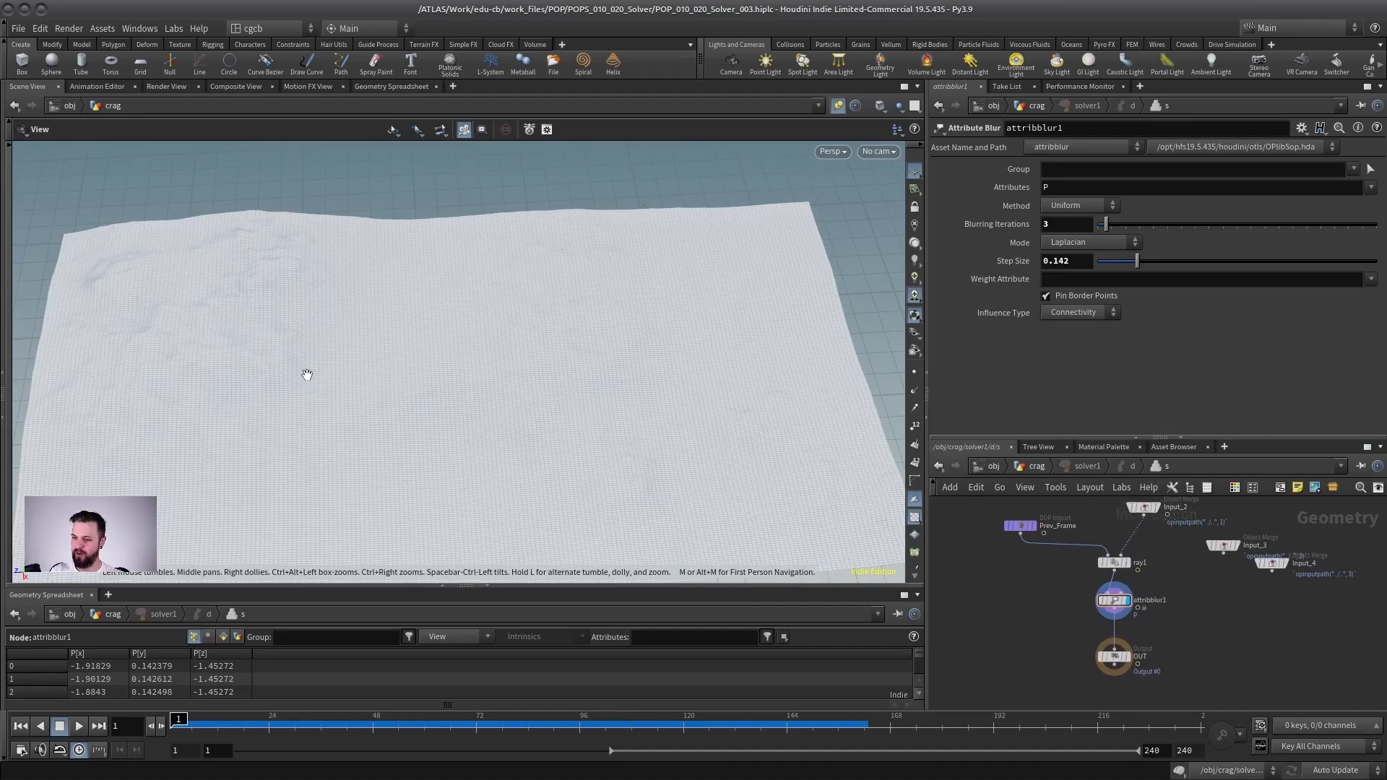
{"action": "left_click_drag", "start_coordinate": [306, 374], "coordinate": [390, 327]}
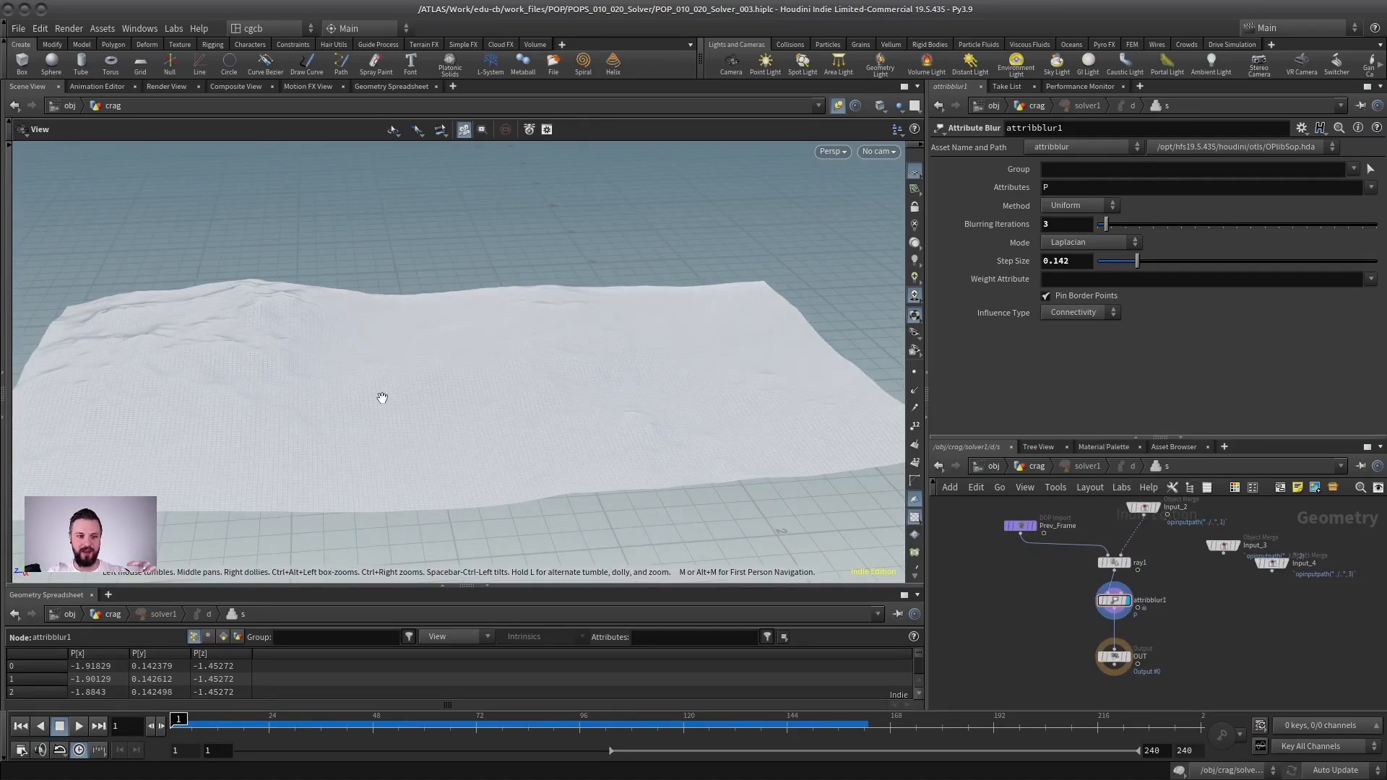
{"action": "left_click_drag", "start_coordinate": [261, 309], "coordinate": [318, 314]}
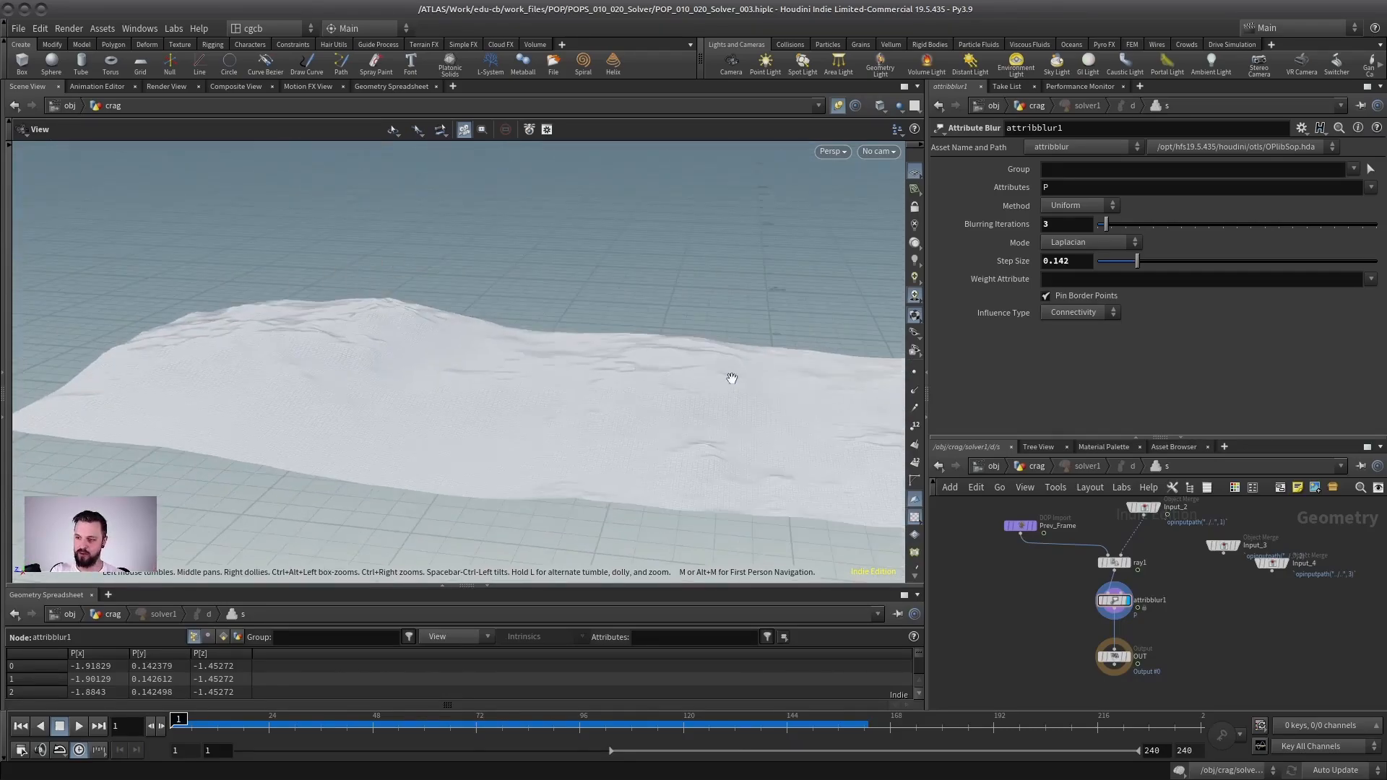
Play the cached simulation to view the blurred footprints from another angle, and rewind it to frame 1
{"action": "left_click", "coordinate": [81, 727]}
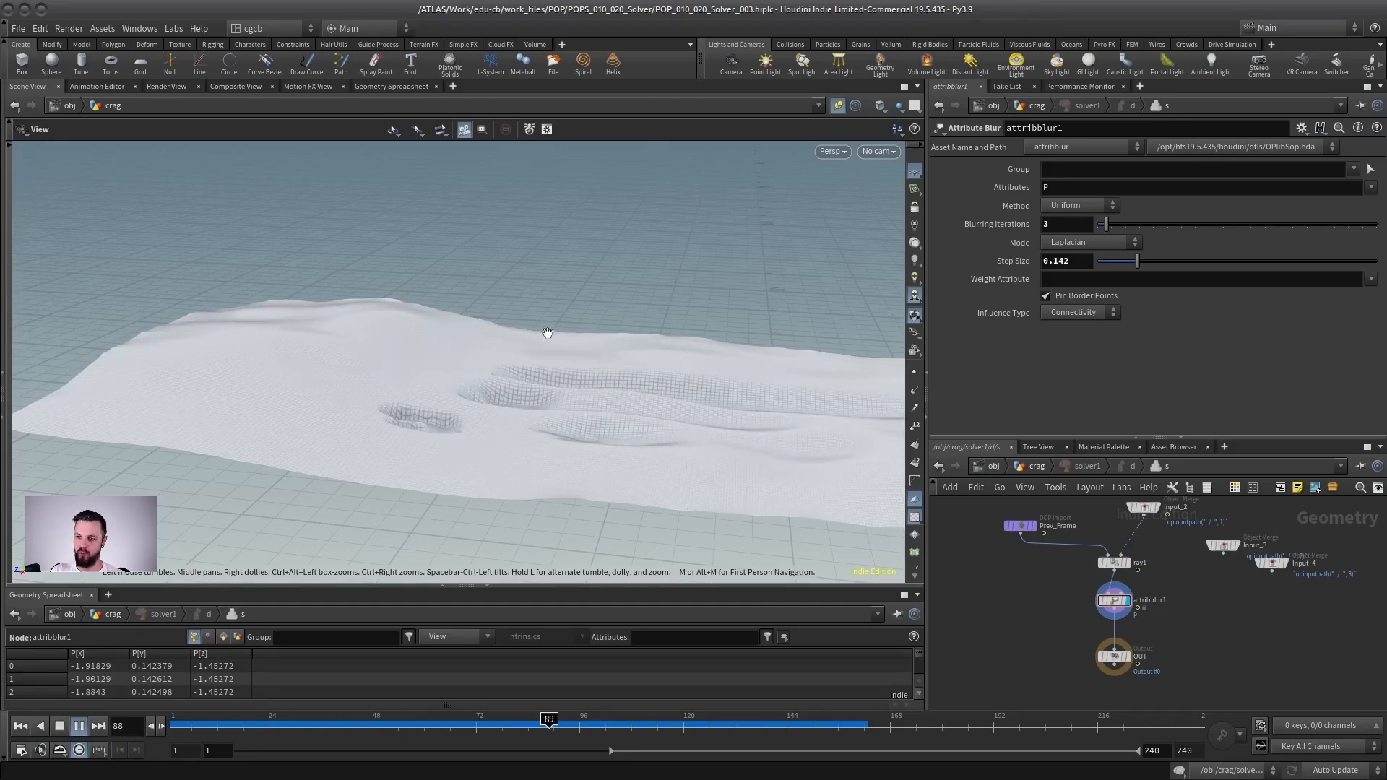
{"action": "left_click_drag", "start_coordinate": [550, 338], "coordinate": [424, 434]}
{"action": "left_click", "coordinate": [60, 726]}
{"action": "left_click", "coordinate": [20, 725]}
Move attribblur1 out of the solver network into the crag network and connect its first input to solver1's output
{"action": "left_click_drag", "start_coordinate": [1160, 439], "coordinate": [1160, 303]}
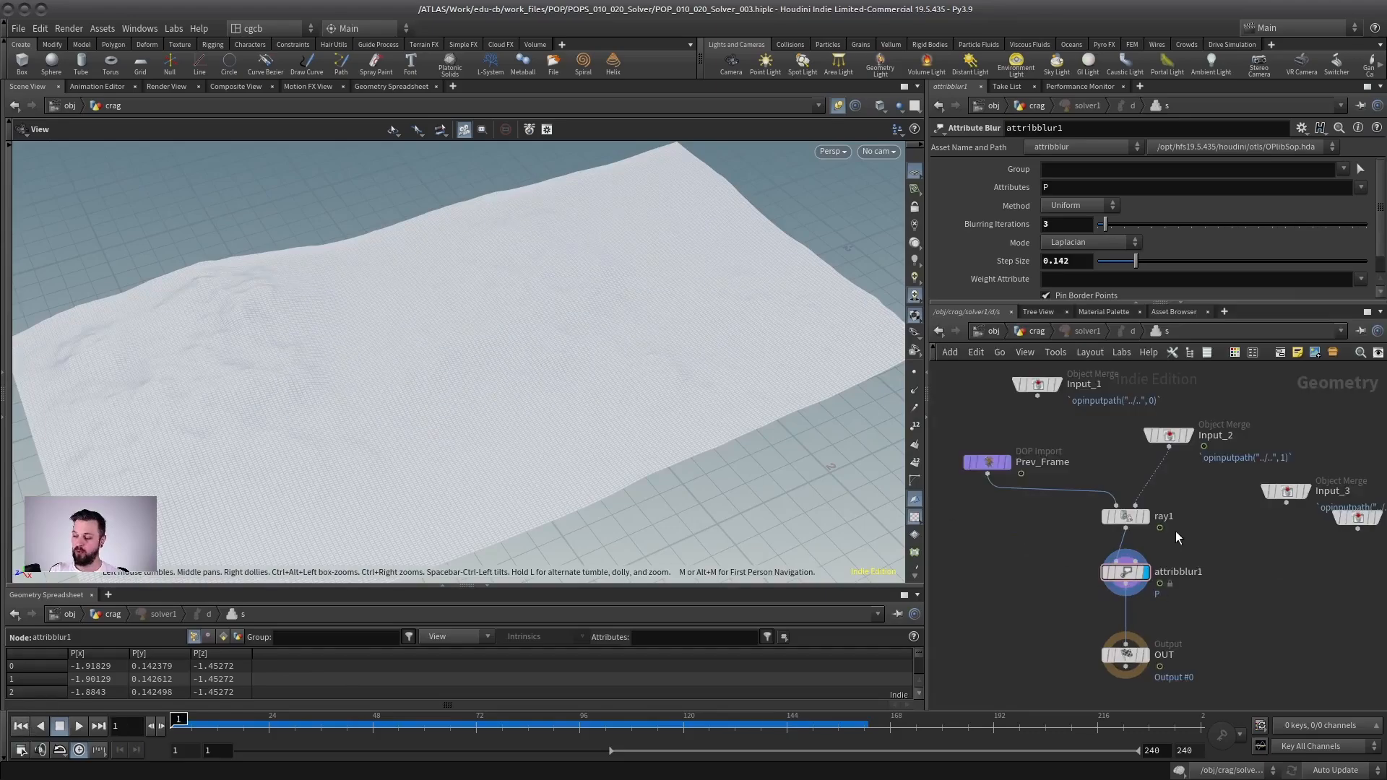
{"action": "scroll", "coordinate": [1185, 542], "scroll_direction": "down", "scroll_amount": 2}
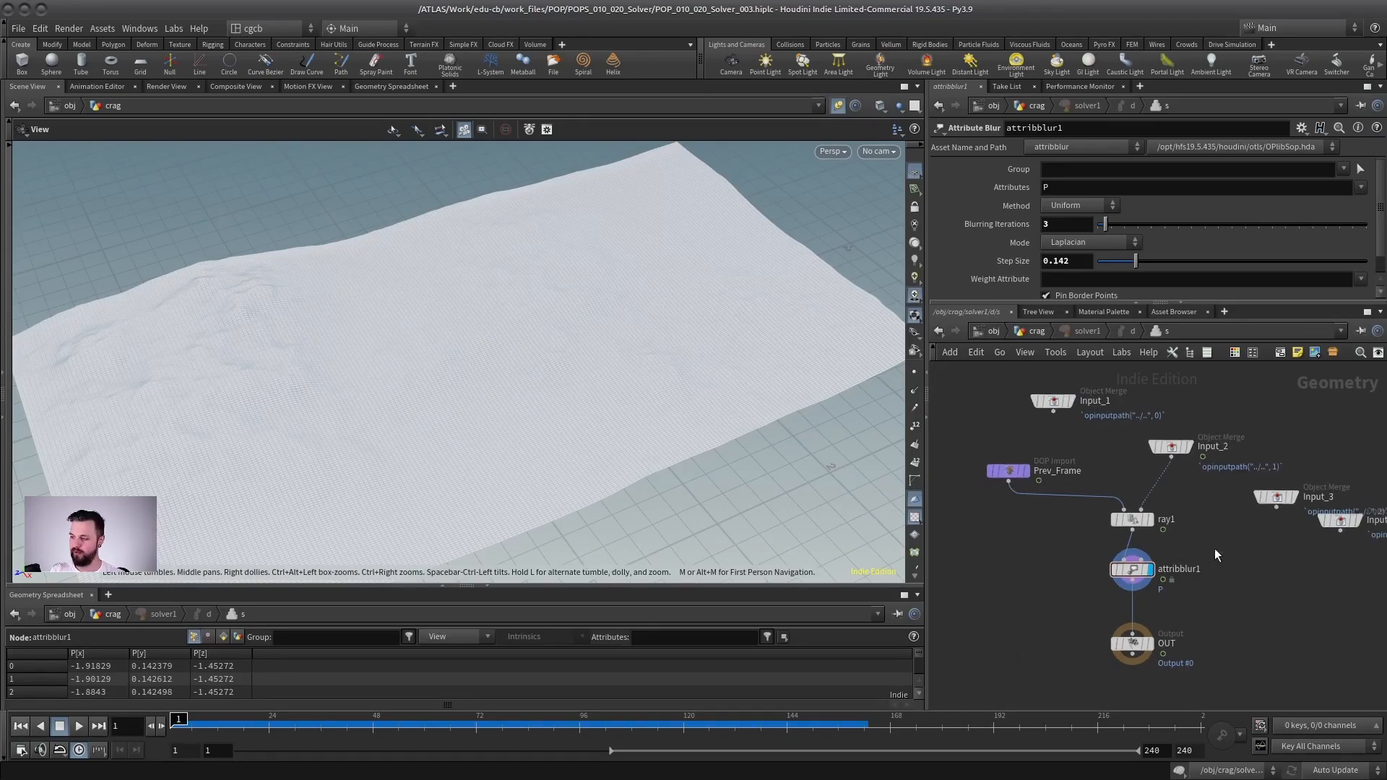
{"action": "left_click_drag", "start_coordinate": [1013, 609], "coordinate": [1026, 603]}
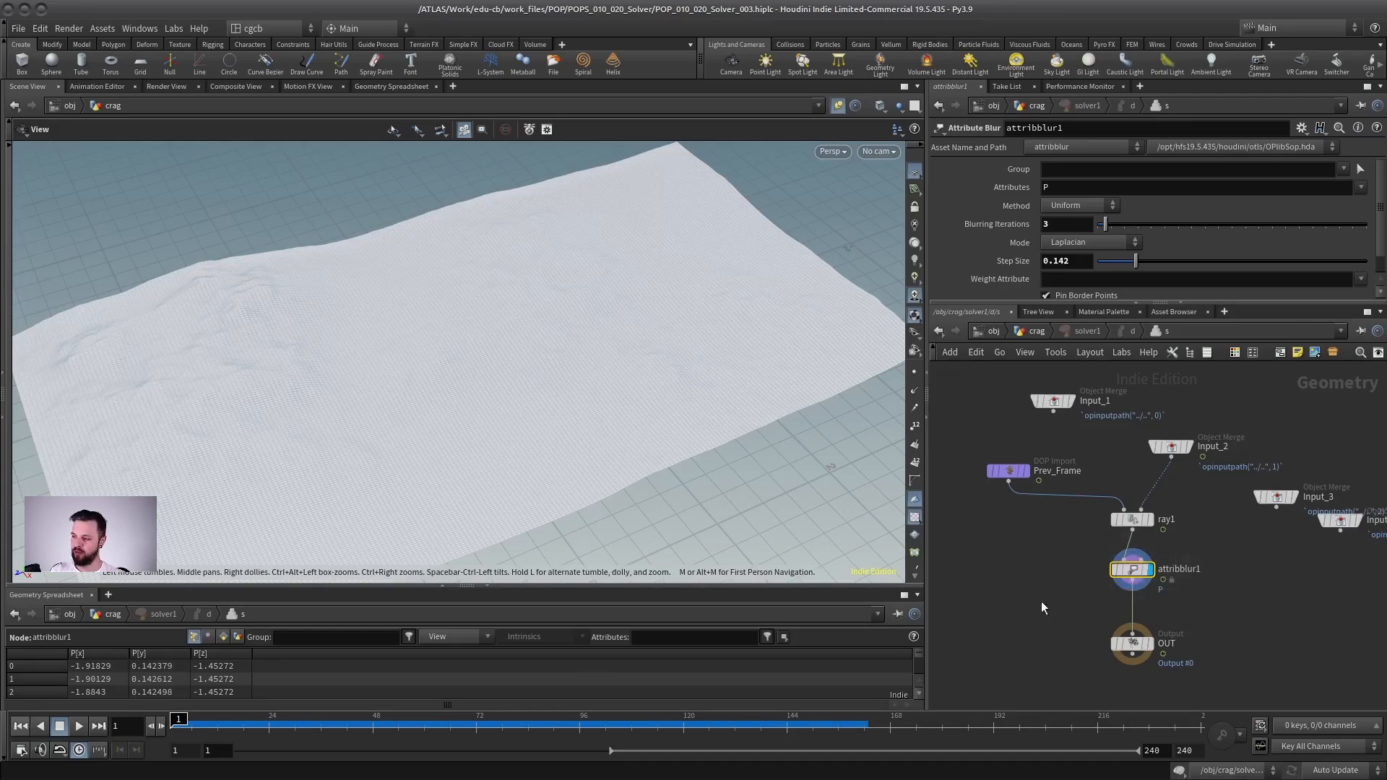
{"action": "key", "text": "ctrl+x"}
{"action": "left_click", "coordinate": [1035, 331]}
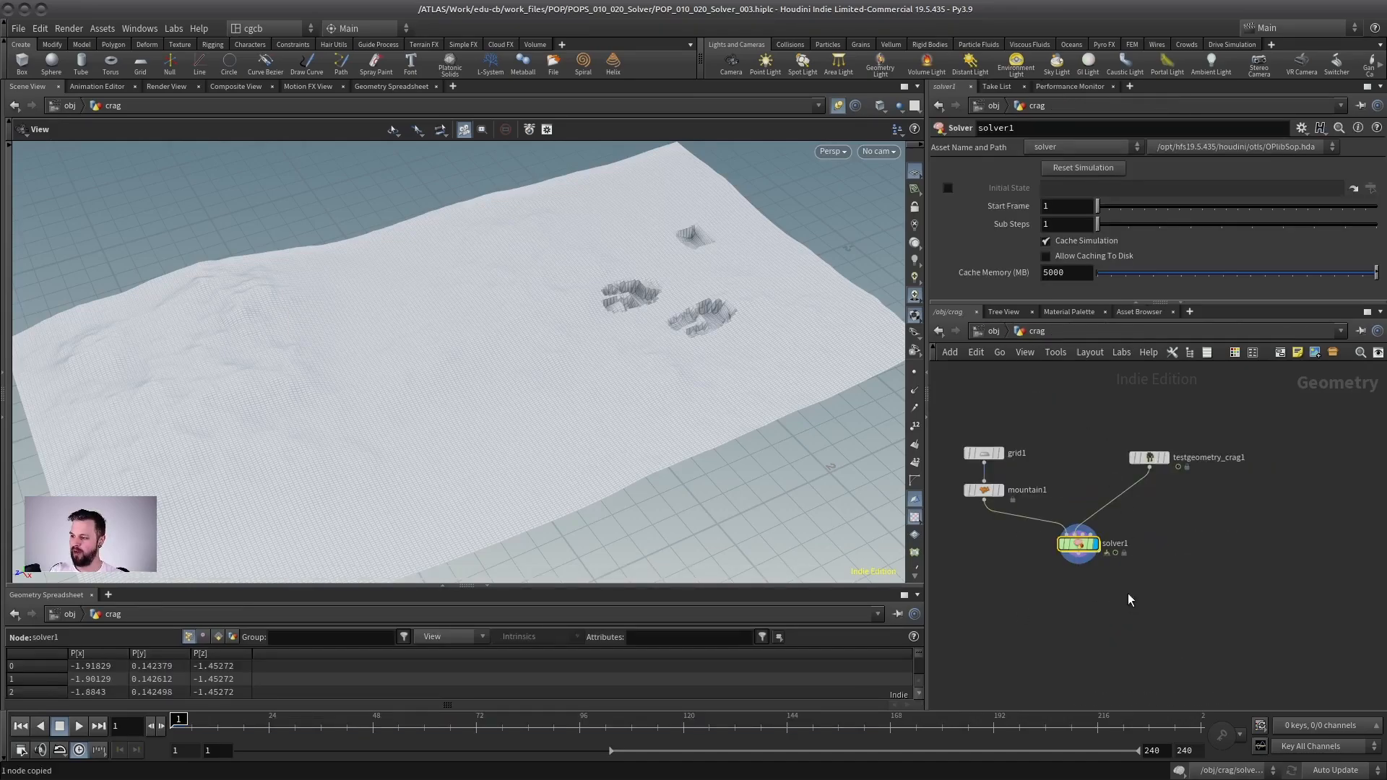
{"action": "key", "text": "ctrl+v"}
{"action": "left_click", "coordinate": [1131, 465]}
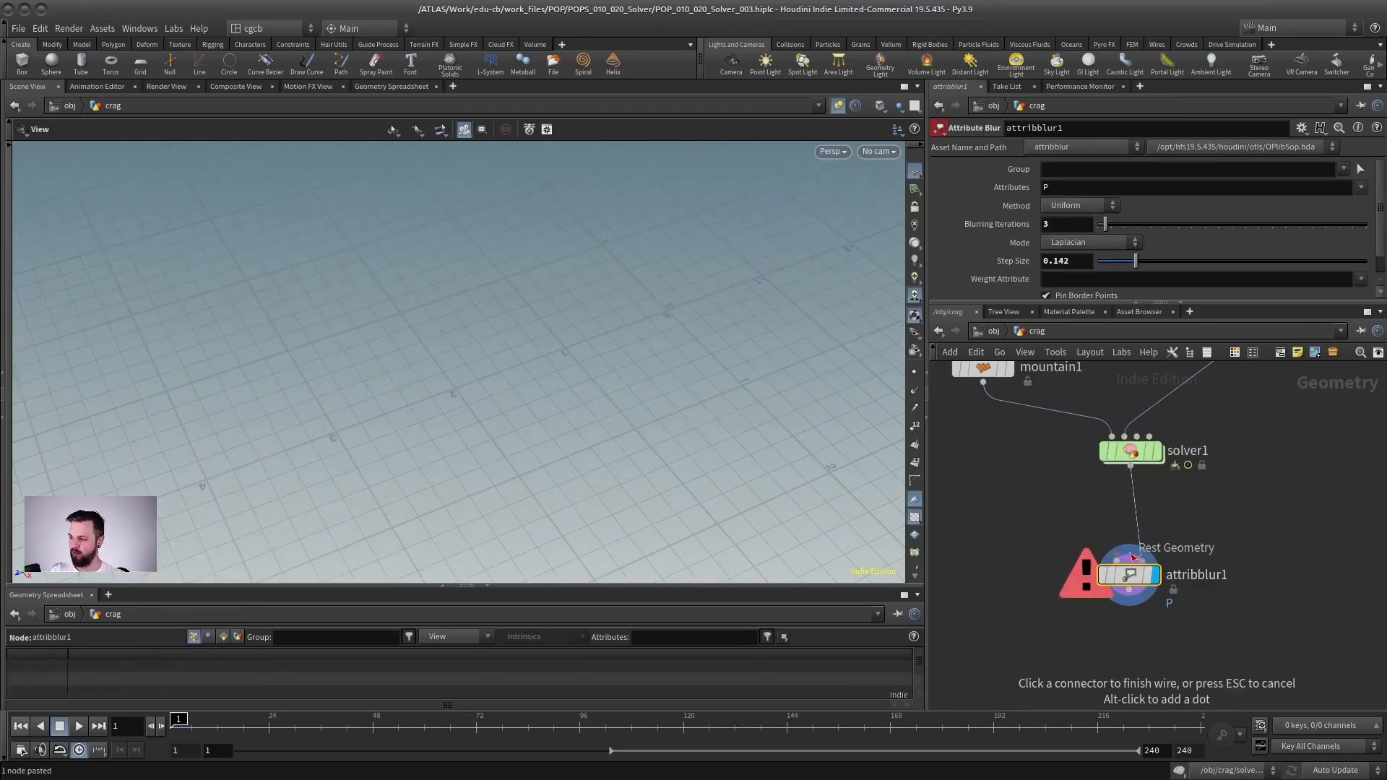
{"action": "left_click", "coordinate": [1139, 560]}
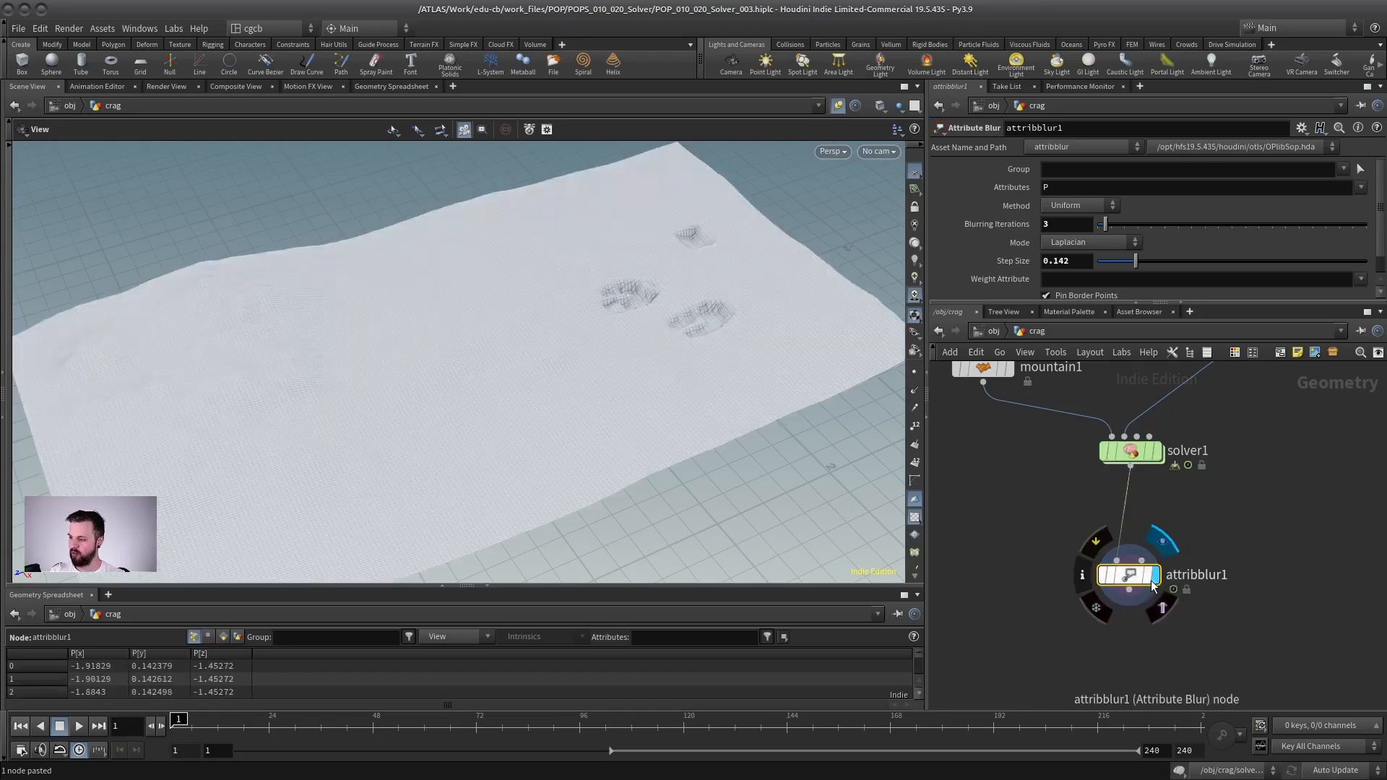
Play the simulation with attribblur1 after the solver, hide the wireframe overlay during playback, and rewind to frame 1
{"action": "left_click_drag", "start_coordinate": [588, 390], "coordinate": [679, 321]}
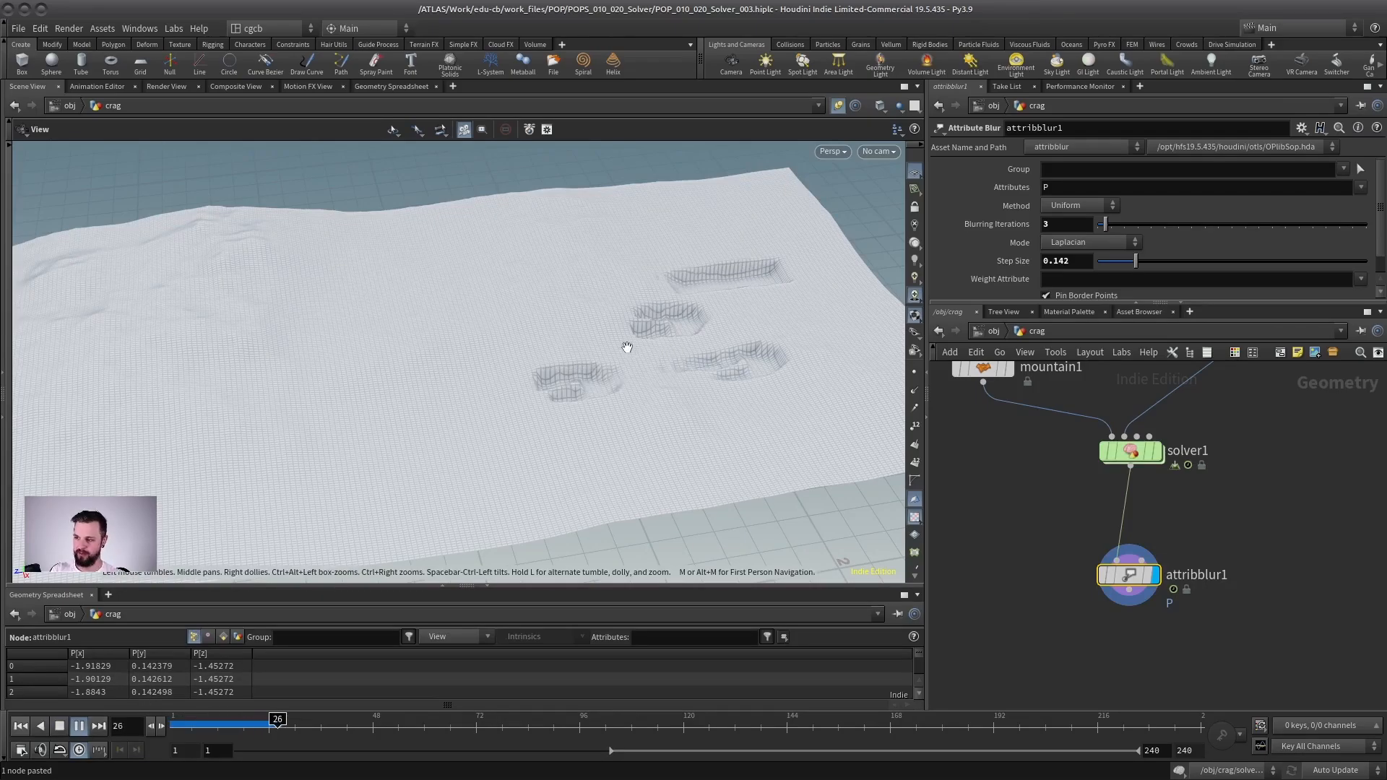
{"action": "left_click_drag", "start_coordinate": [628, 349], "coordinate": [512, 345]}
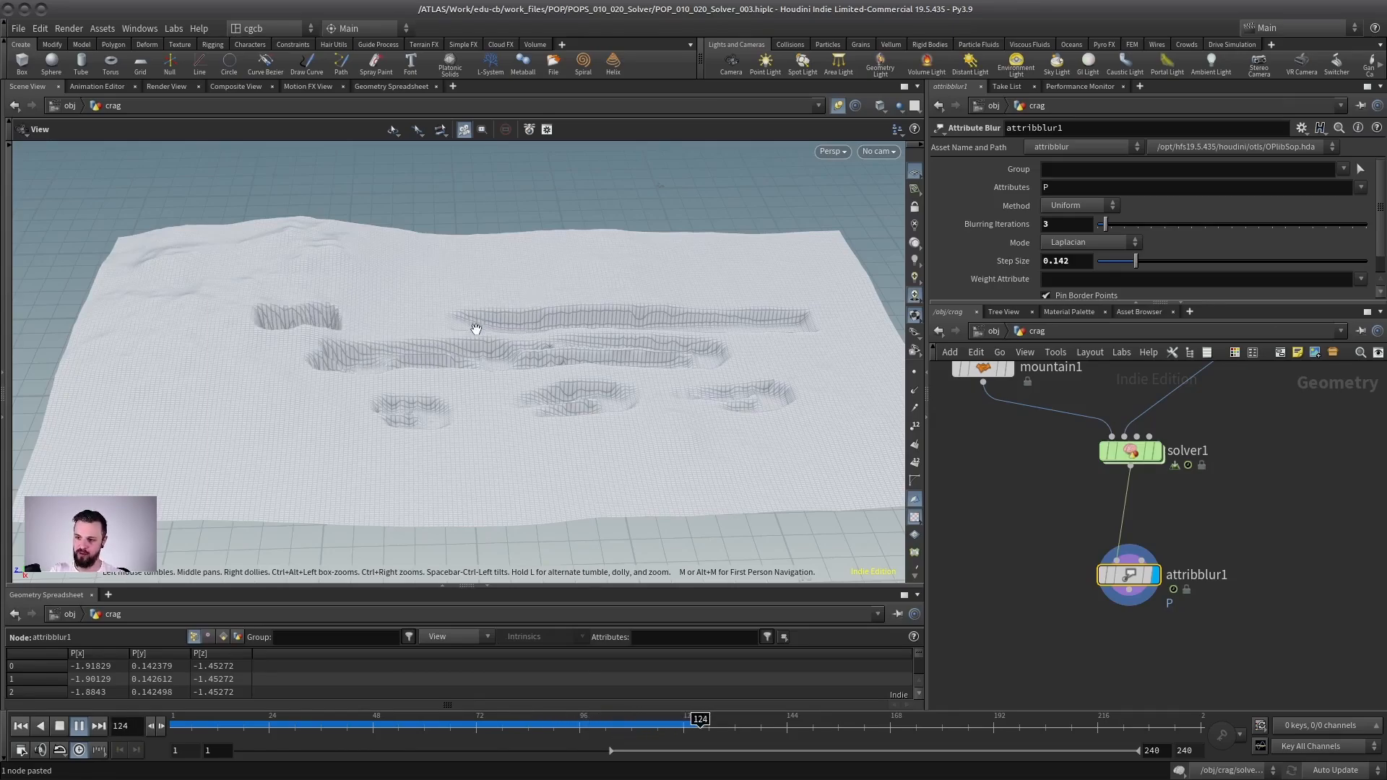
{"action": "key", "text": "shift+w"}
{"action": "mouse_move", "coordinate": [489, 343]}
{"action": "left_mouse_down"}
{"action": "mouse_move", "coordinate": [478, 390]}
{"action": "mouse_move", "coordinate": [465, 372]}
{"action": "left_mouse_up"}
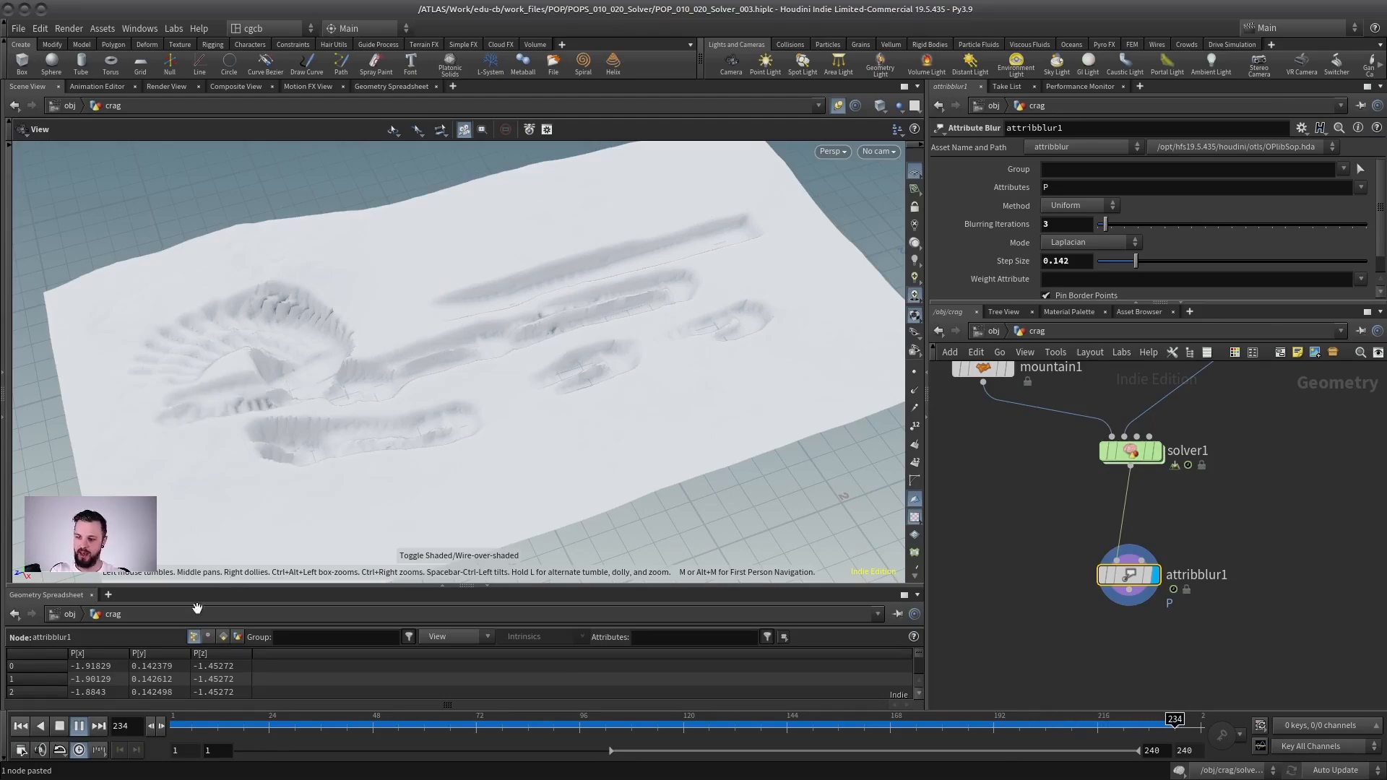
{"action": "left_click", "coordinate": [20, 726]}
{"action": "left_click_drag", "start_coordinate": [455, 405], "coordinate": [495, 393]}
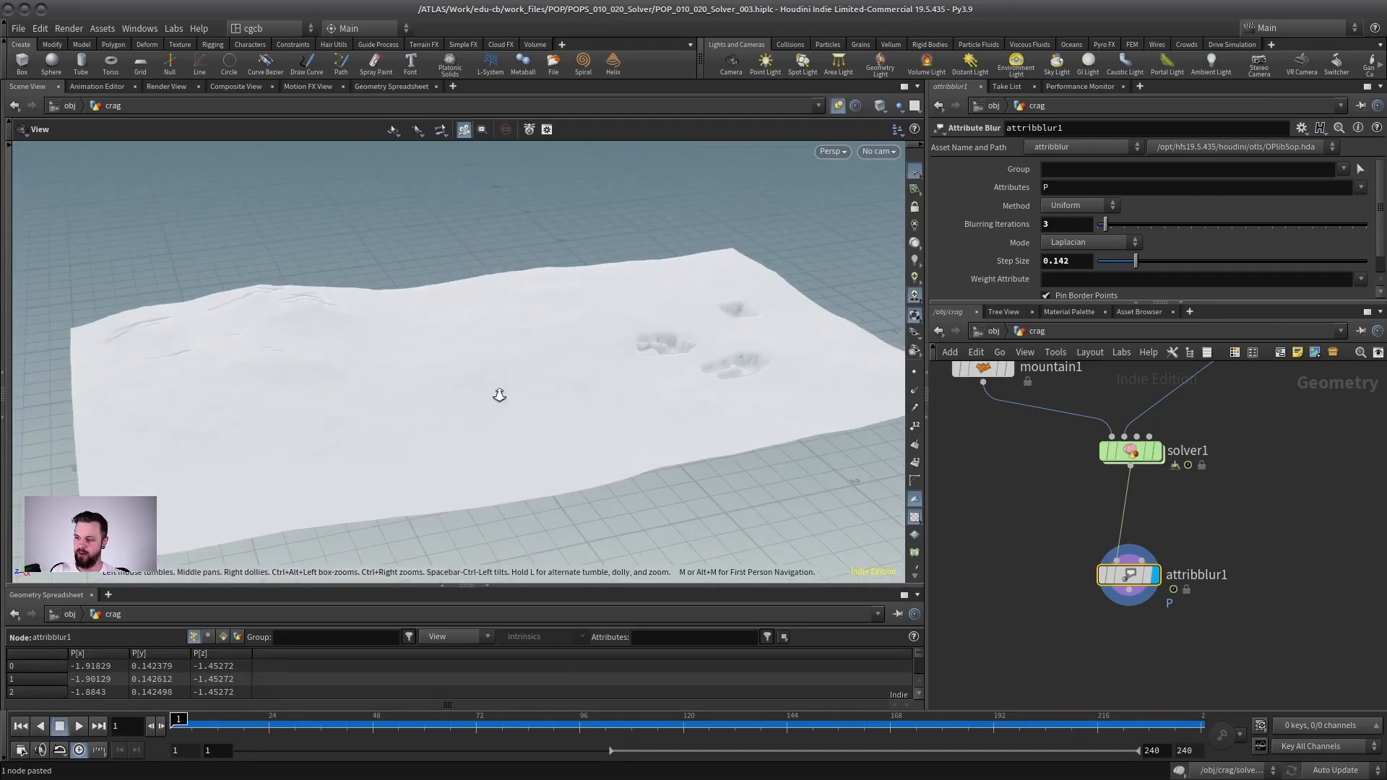
Display testgeometry_crag1 as a template over the terrain, play the simulation and stop at frame 115
{"action": "scroll", "coordinate": [492, 391], "scroll_direction": "down", "scroll_amount": 3}
{"action": "middle_click_drag", "start_coordinate": [1000, 449], "coordinate": [933, 603]}
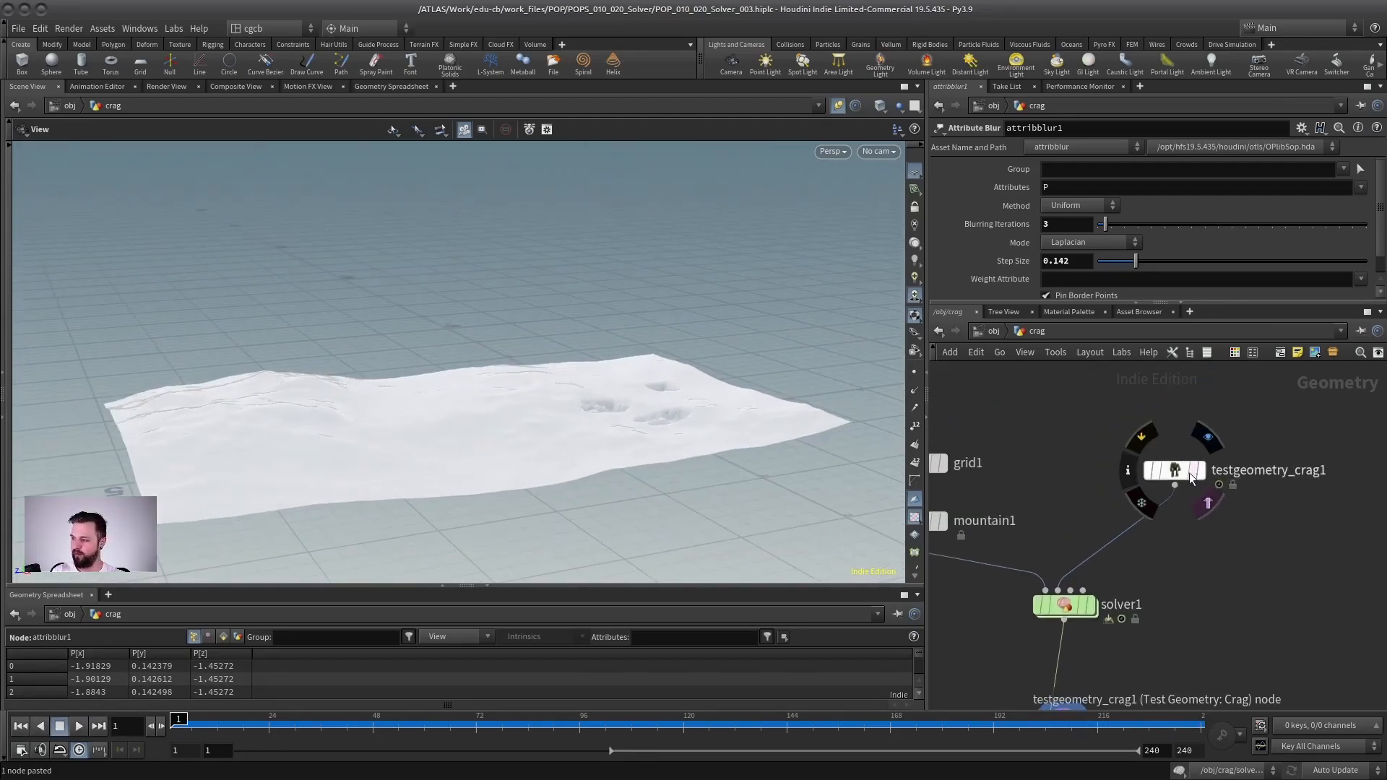
{"action": "left_click", "coordinate": [1193, 470]}
{"action": "mouse_move", "coordinate": [399, 425]}
{"action": "left_mouse_down"}
{"action": "mouse_move", "coordinate": [376, 427]}
{"action": "mouse_move", "coordinate": [415, 405]}
{"action": "left_mouse_up"}
{"action": "key", "text": "Up"}
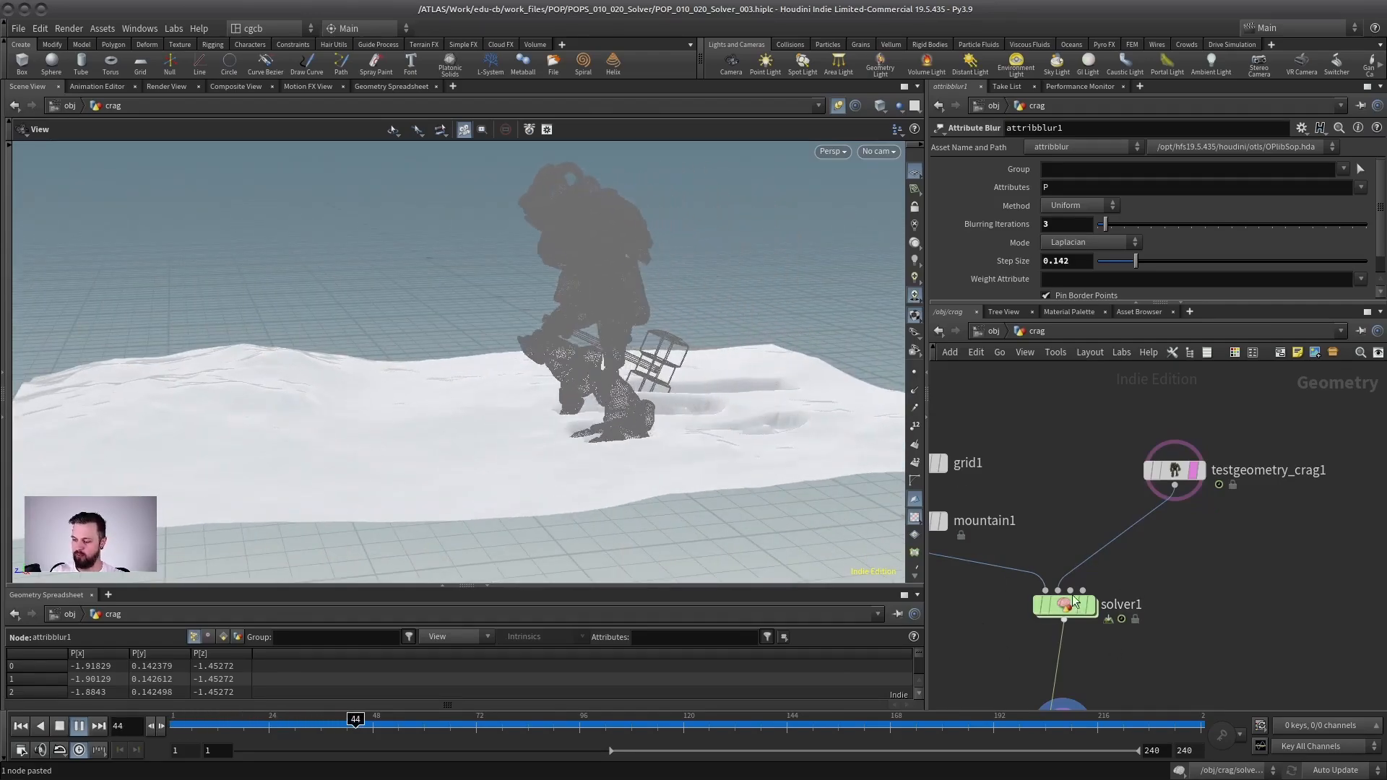
{"action": "left_click_drag", "start_coordinate": [286, 361], "coordinate": [340, 393]}
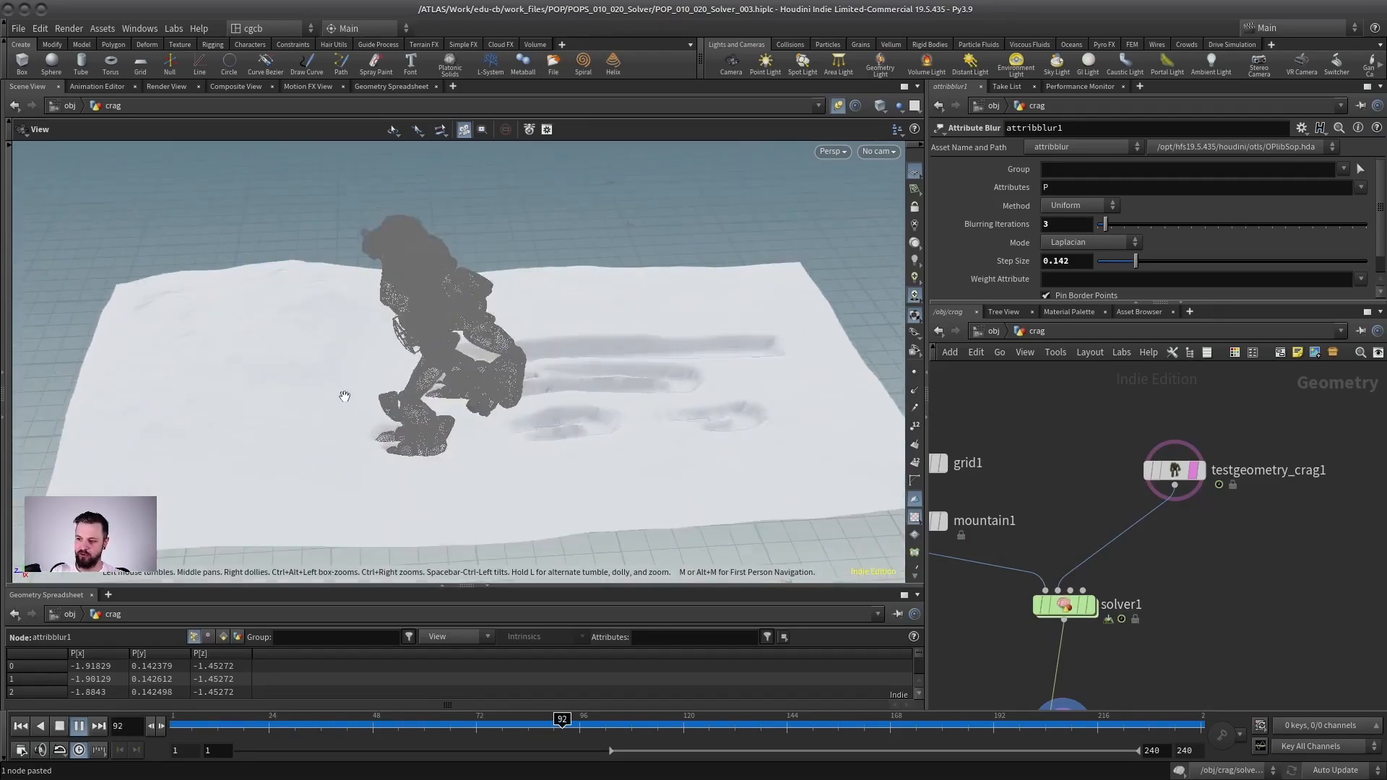
{"action": "left_click", "coordinate": [61, 725]}
Review the Prev_Frame, Input_1 and Input_2 nodes inside solver1 and return to the crag network
{"action": "scroll", "coordinate": [986, 447], "scroll_direction": "down", "scroll_amount": 2}
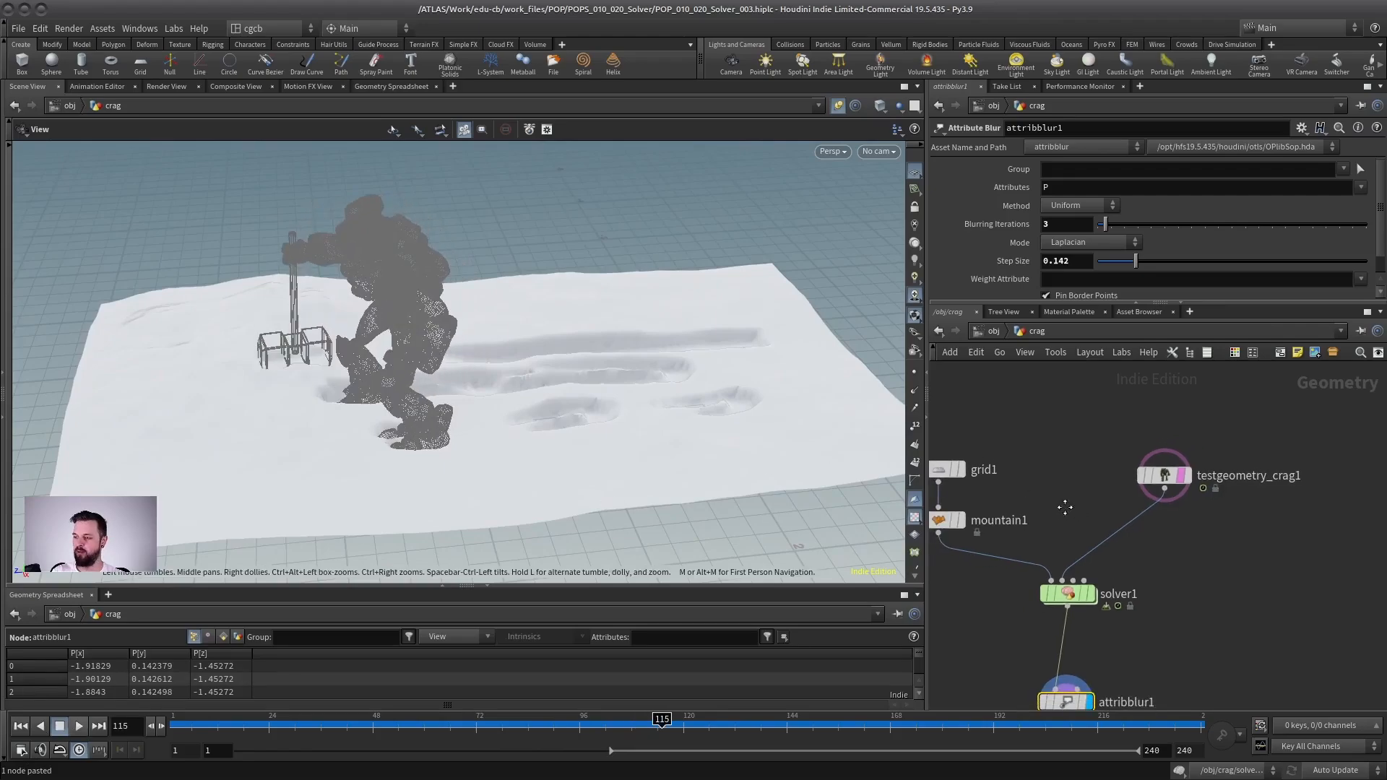
{"action": "middle_click_drag", "start_coordinate": [1108, 516], "coordinate": [1157, 500]}
{"action": "double_click", "coordinate": [1117, 578]}
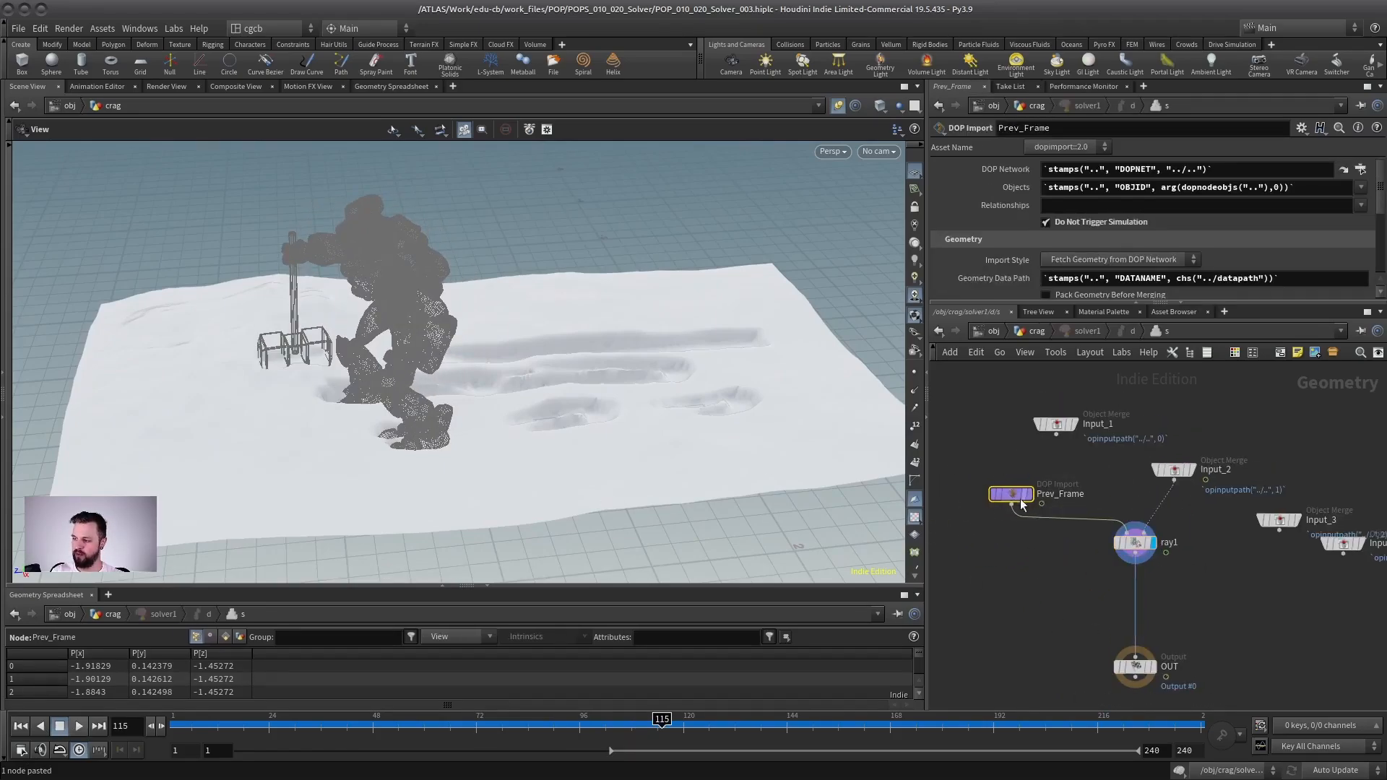
{"action": "left_click_drag", "start_coordinate": [1180, 467], "coordinate": [1186, 474]}
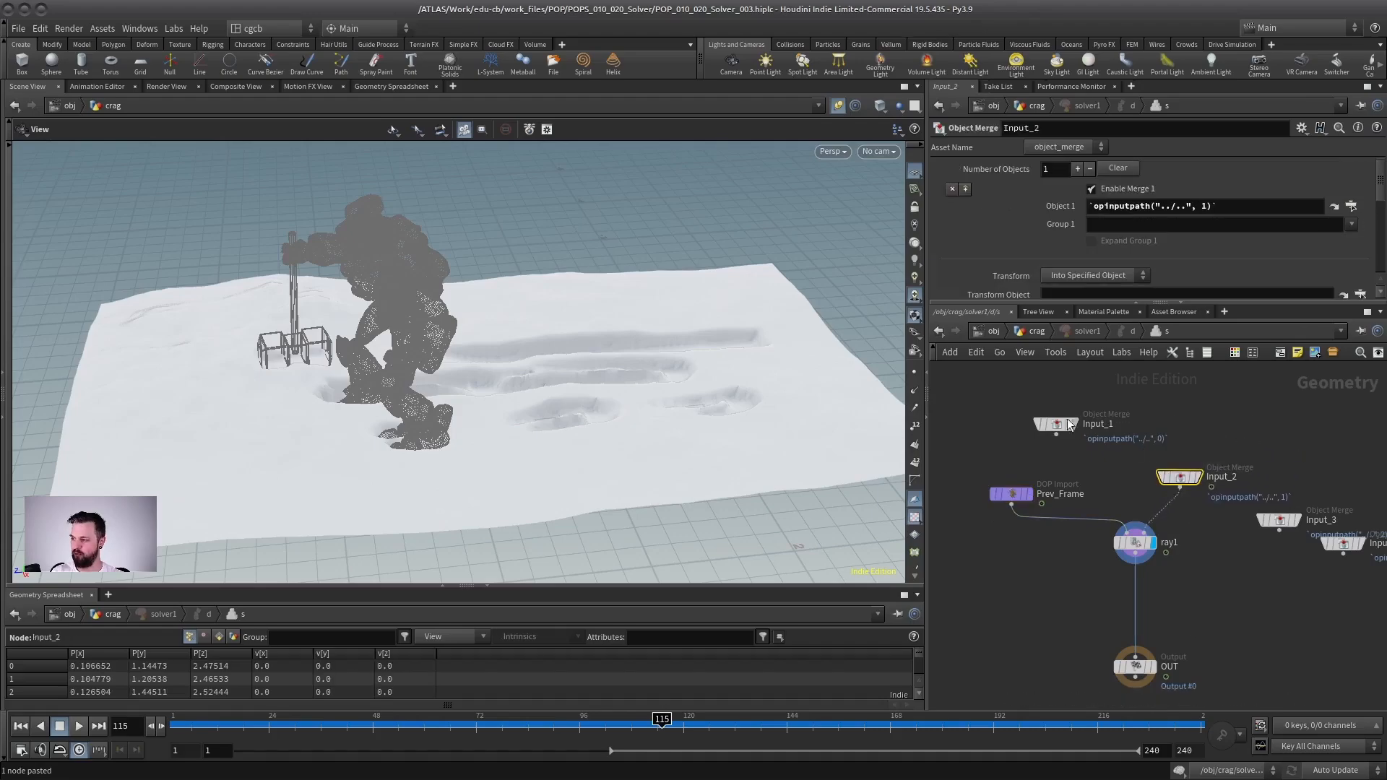
{"action": "left_click_drag", "start_coordinate": [1059, 424], "coordinate": [1013, 402]}
{"action": "scroll", "coordinate": [1116, 514], "scroll_direction": "down", "scroll_amount": 1}
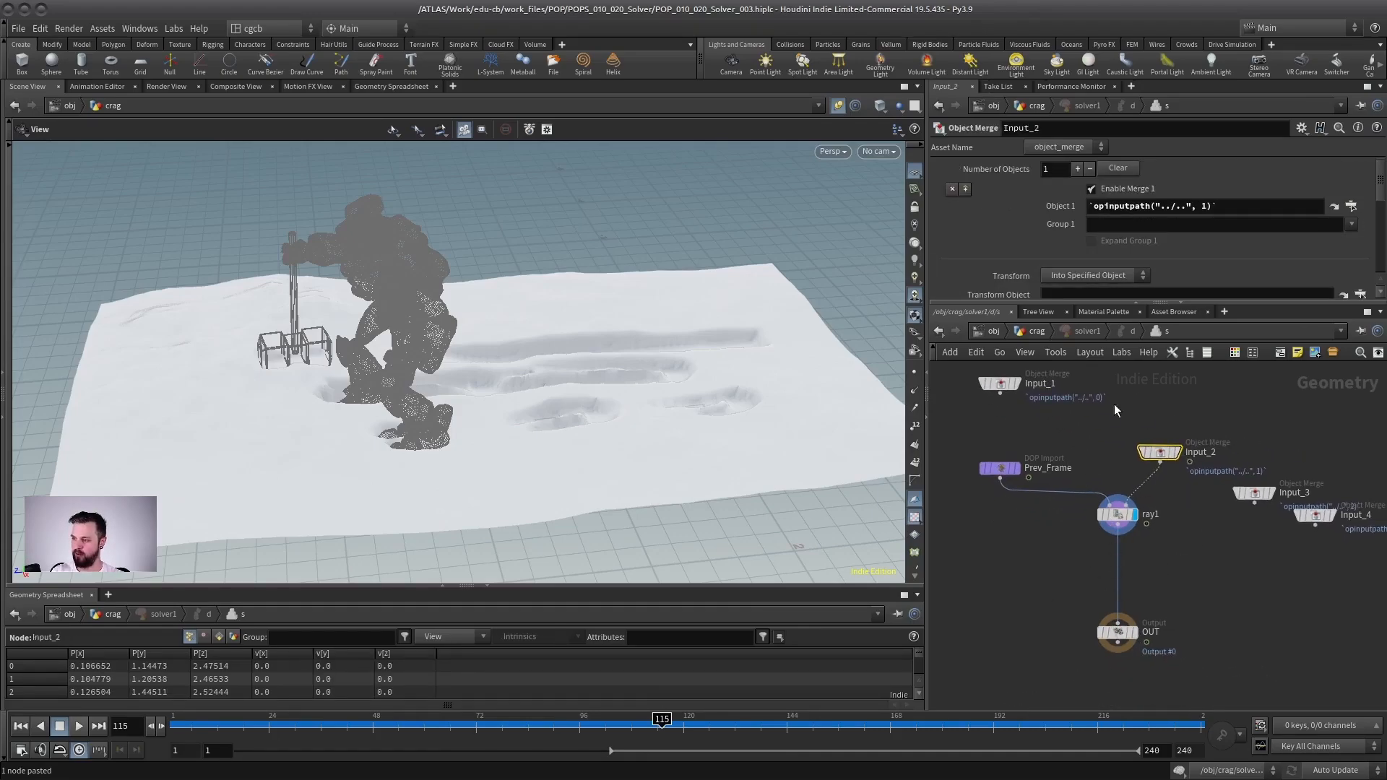
{"action": "left_click", "coordinate": [1033, 330]}
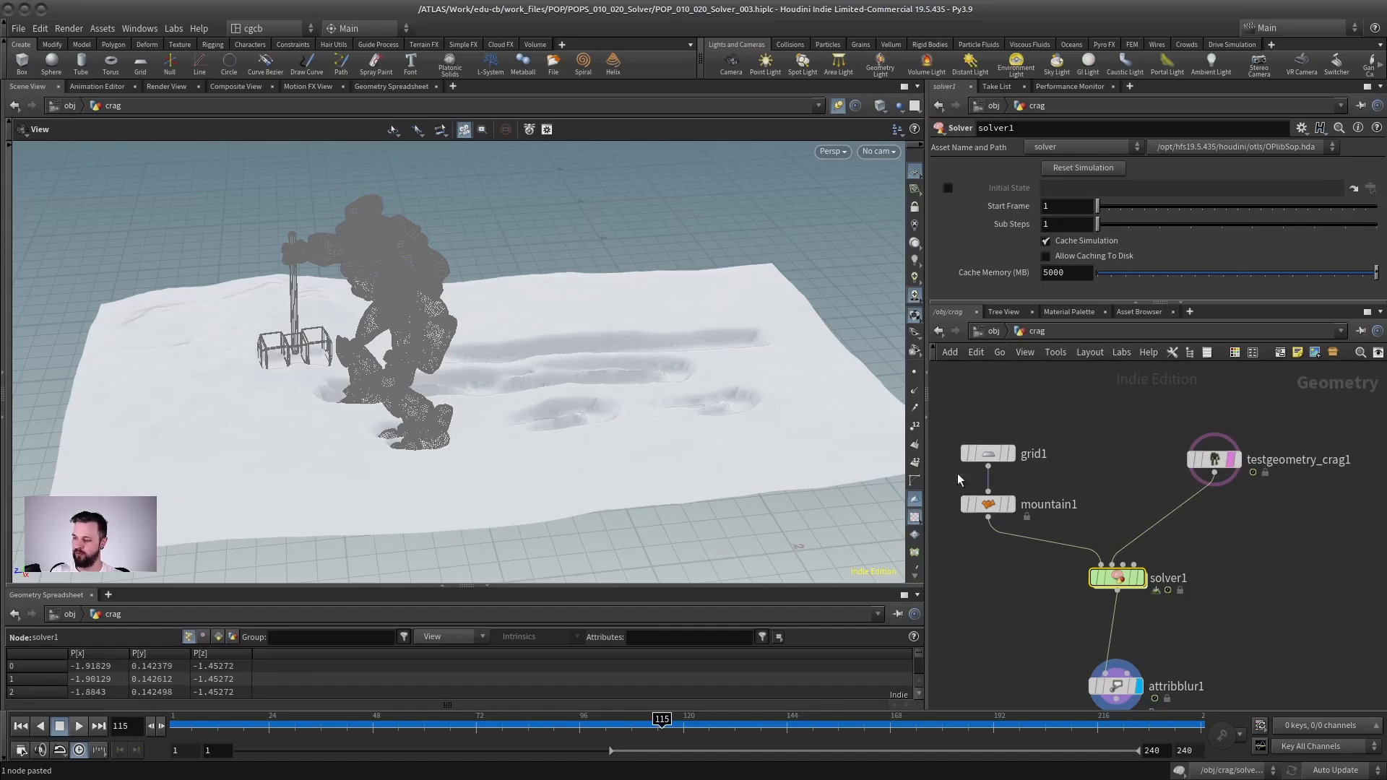
Replay the simulation from the first frame and scrub to frame 198 to view the hammer's trail in the terrain
{"action": "left_click", "coordinate": [21, 726]}
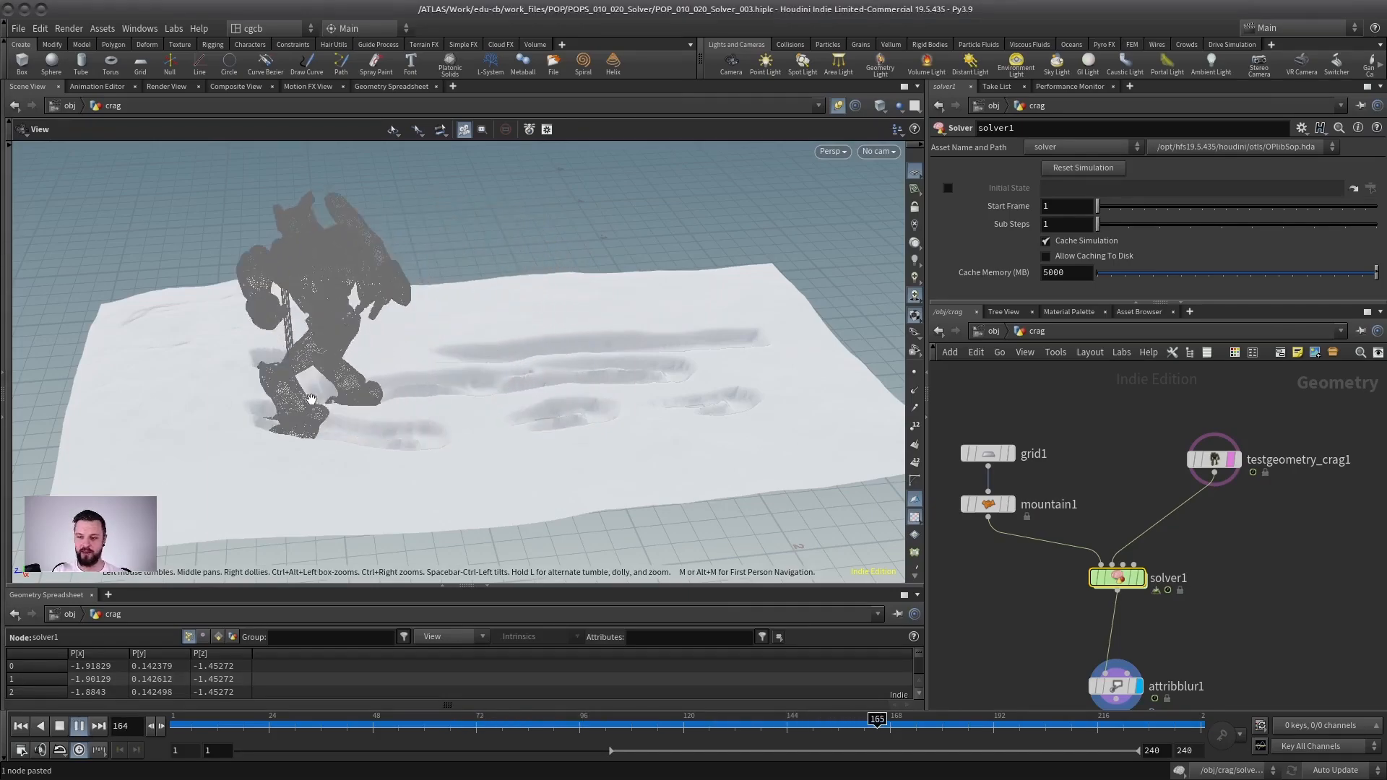
{"action": "left_click_drag", "start_coordinate": [210, 393], "coordinate": [335, 377]}
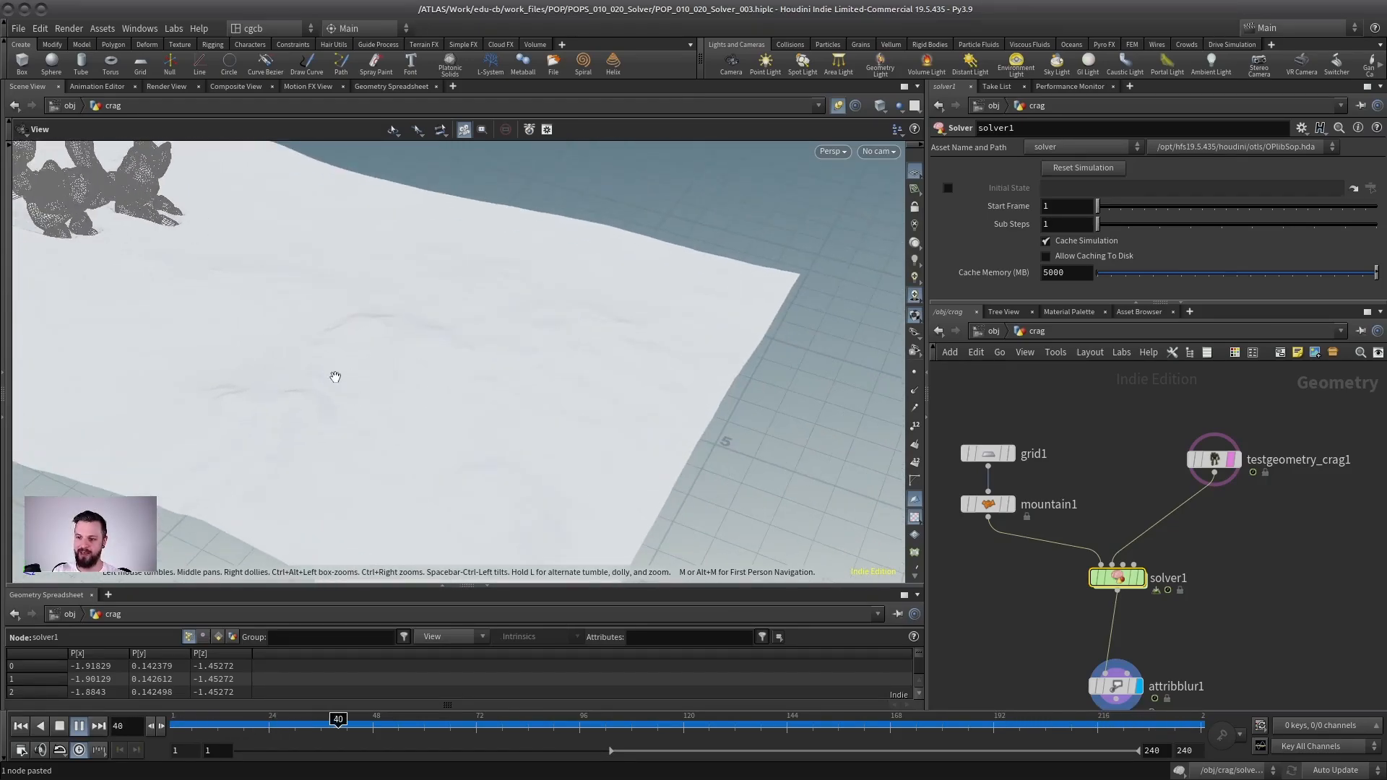
{"action": "mouse_move", "coordinate": [338, 719]}
{"action": "left_mouse_down"}
{"action": "mouse_move", "coordinate": [986, 719]}
{"action": "mouse_move", "coordinate": [1019, 715]}
{"action": "mouse_move", "coordinate": [996, 715]}
{"action": "mouse_move", "coordinate": [1020, 698]}
{"action": "left_mouse_up"}
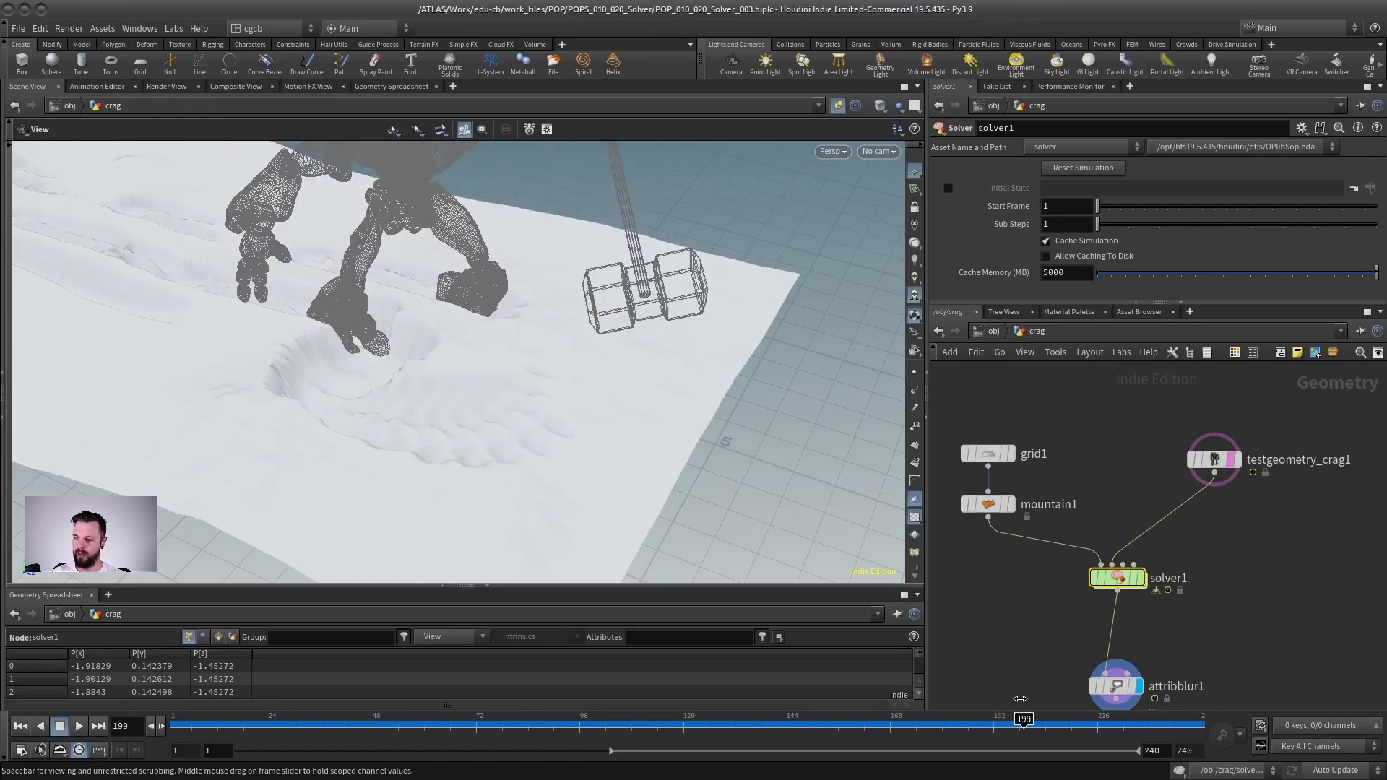
{"action": "left_click_drag", "start_coordinate": [325, 502], "coordinate": [381, 309]}
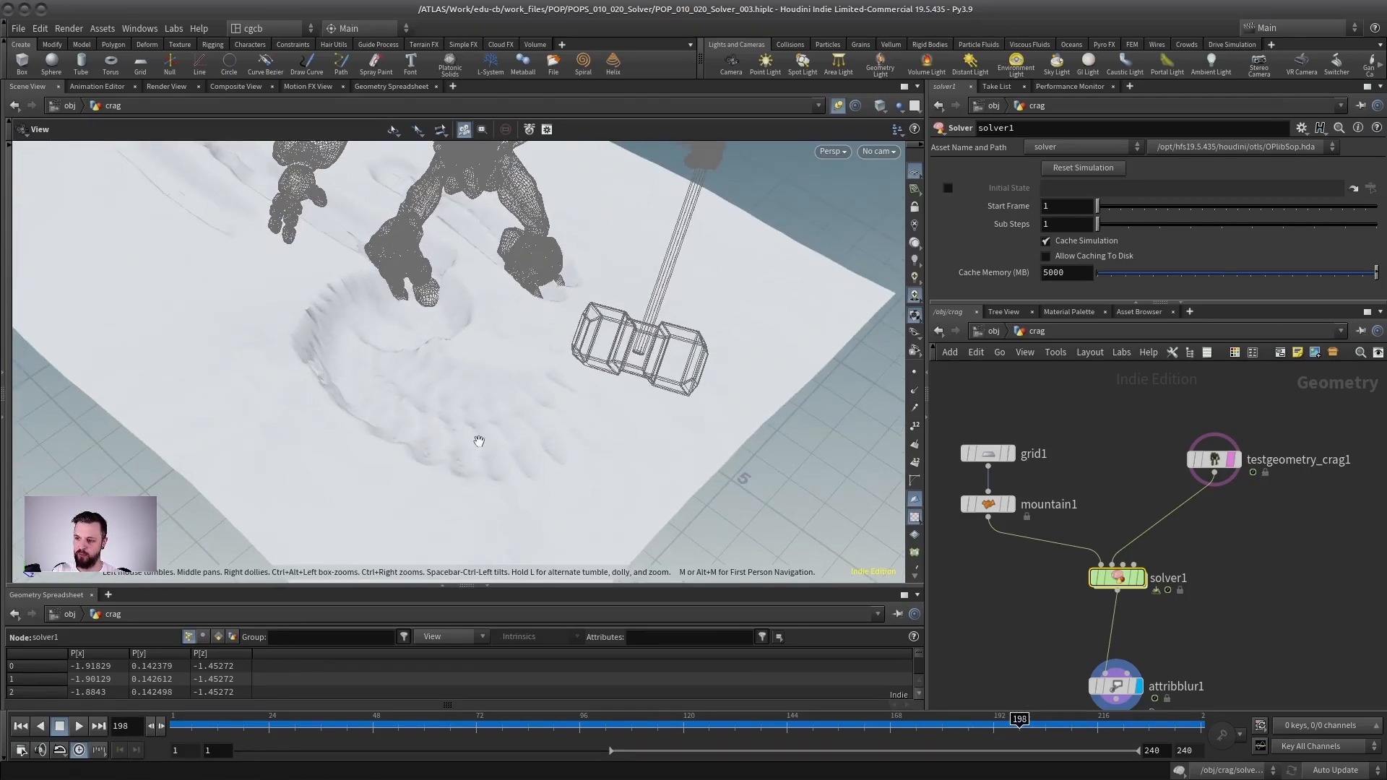
Overlay the wireframe on the shaded terrain and inspect the hammer's stepped imprints at frame 198 up close
{"action": "key", "text": "shift+w"}
{"action": "mouse_move", "coordinate": [508, 413]}
{"action": "left_mouse_down"}
{"action": "mouse_move", "coordinate": [433, 402]}
{"action": "mouse_move", "coordinate": [346, 221]}
{"action": "left_mouse_up"}
{"action": "left_click_drag", "start_coordinate": [522, 414], "coordinate": [450, 365]}
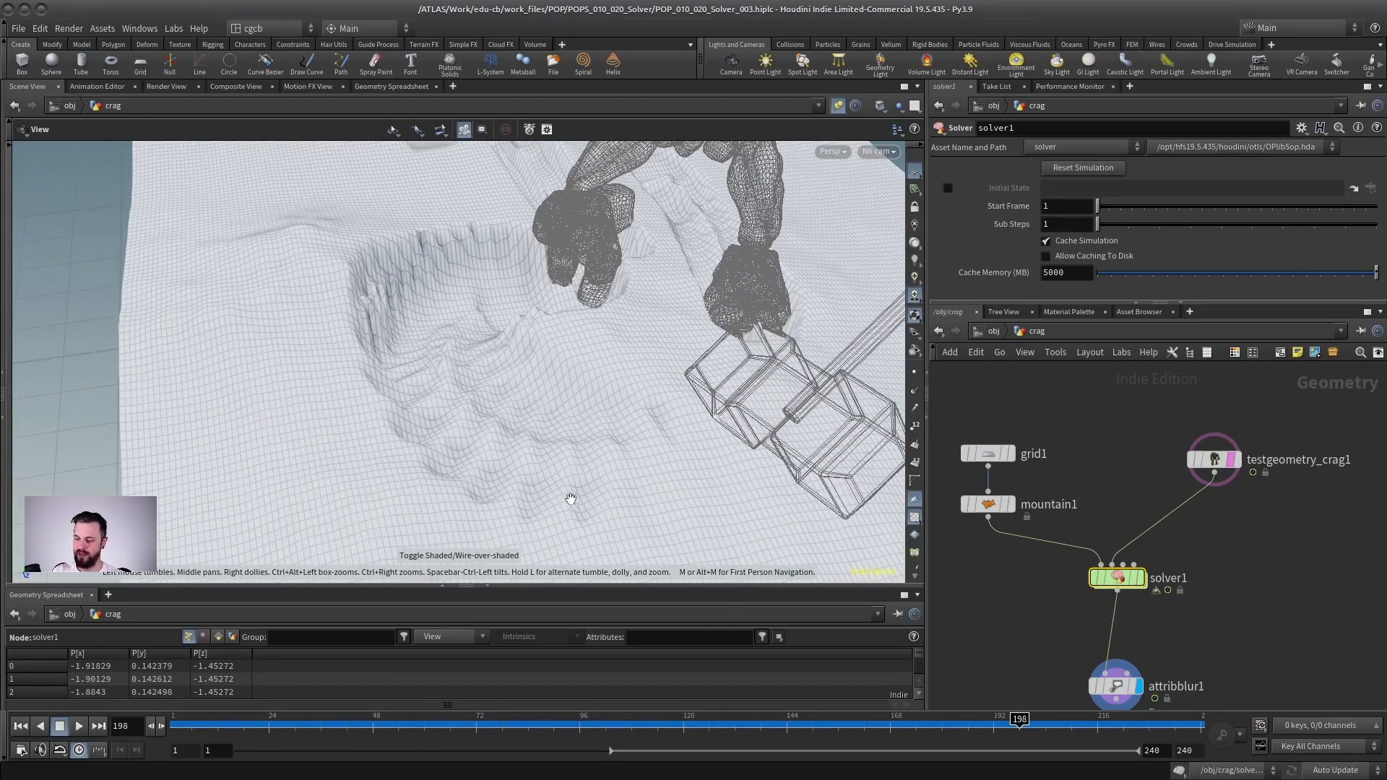
{"action": "left_click_drag", "start_coordinate": [614, 433], "coordinate": [439, 336]}
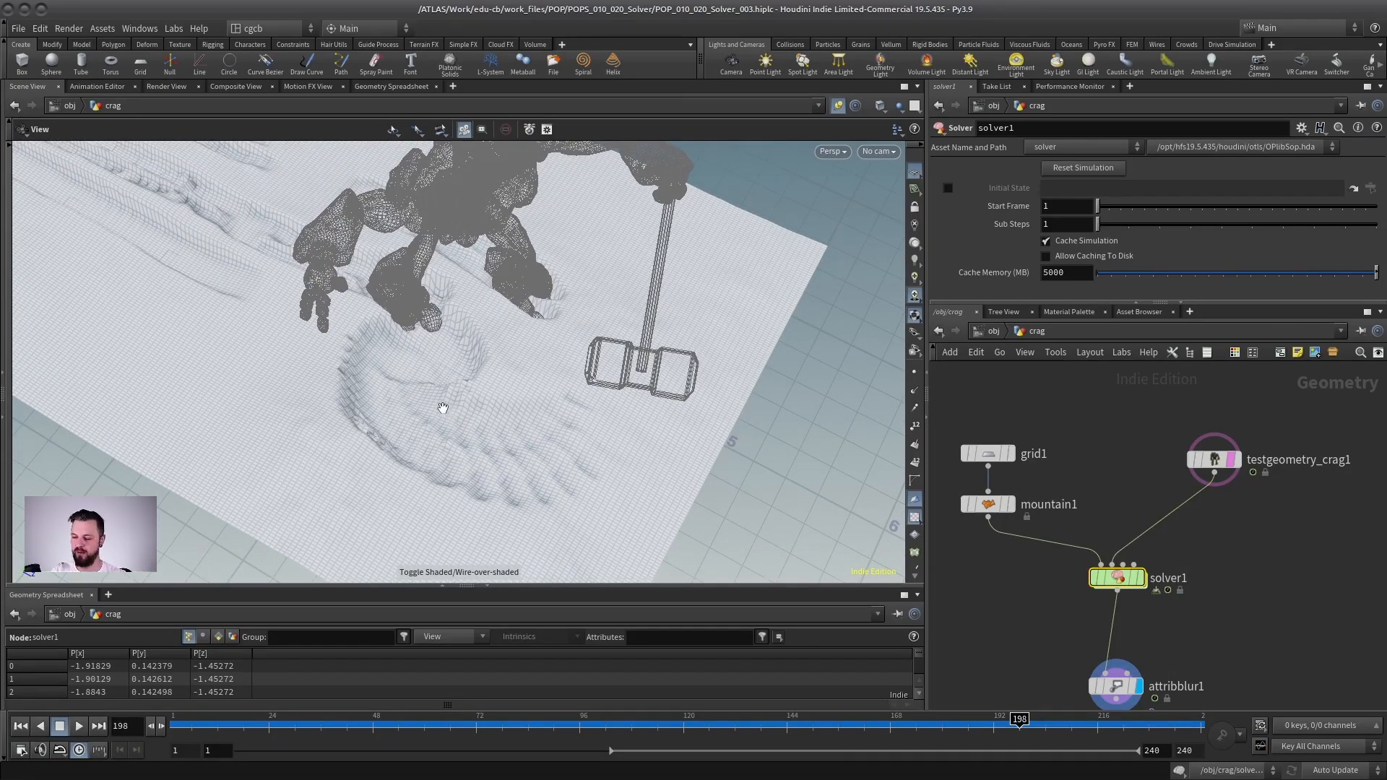
{"action": "left_click_drag", "start_coordinate": [419, 431], "coordinate": [421, 396]}
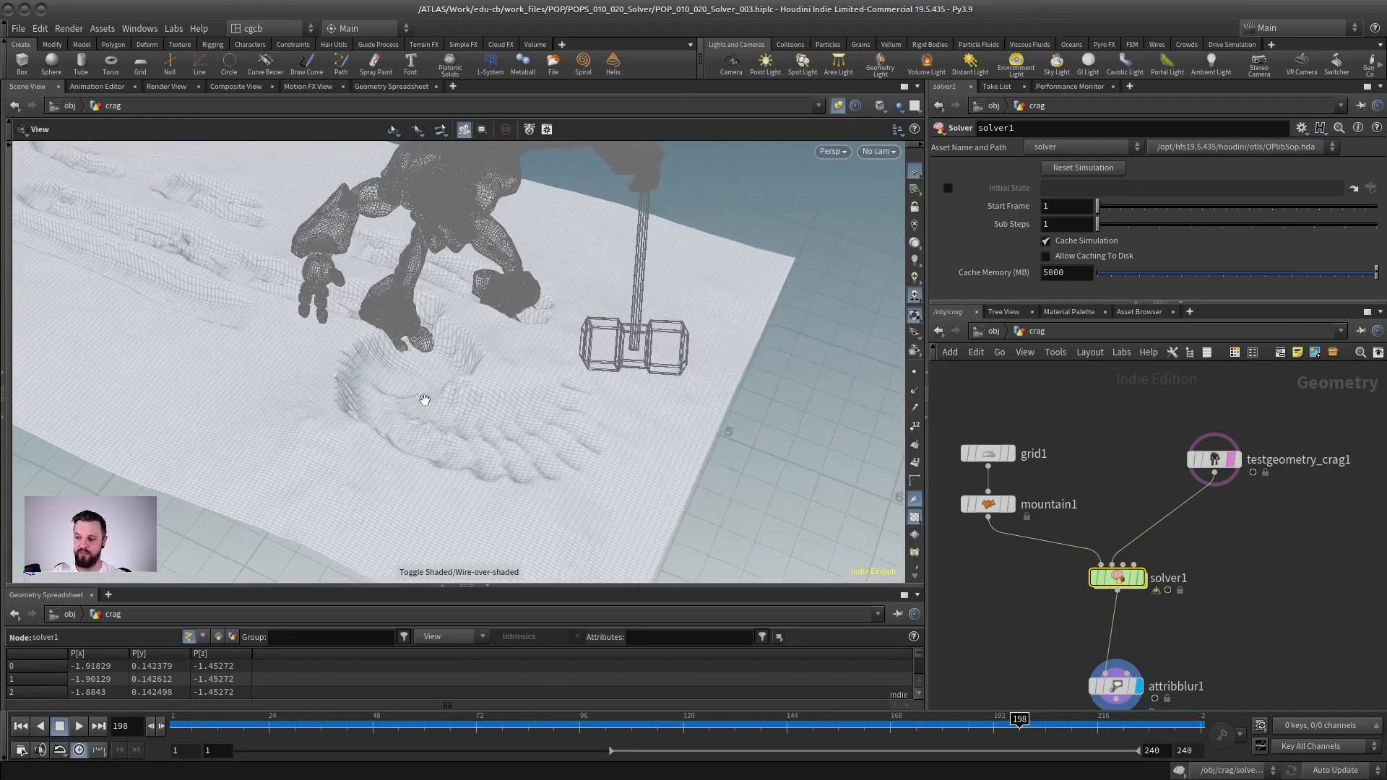
Scrub to frame 192 and move back and forth frame by frame up to frame 197, examining the hammer's separate imprints
{"action": "left_click", "coordinate": [756, 721]}
{"action": "left_click_drag", "start_coordinate": [768, 720], "coordinate": [992, 719]}
{"action": "scroll", "coordinate": [643, 485], "scroll_direction": "up", "scroll_amount": 3}
{"action": "left_click_drag", "start_coordinate": [643, 485], "coordinate": [537, 495]}
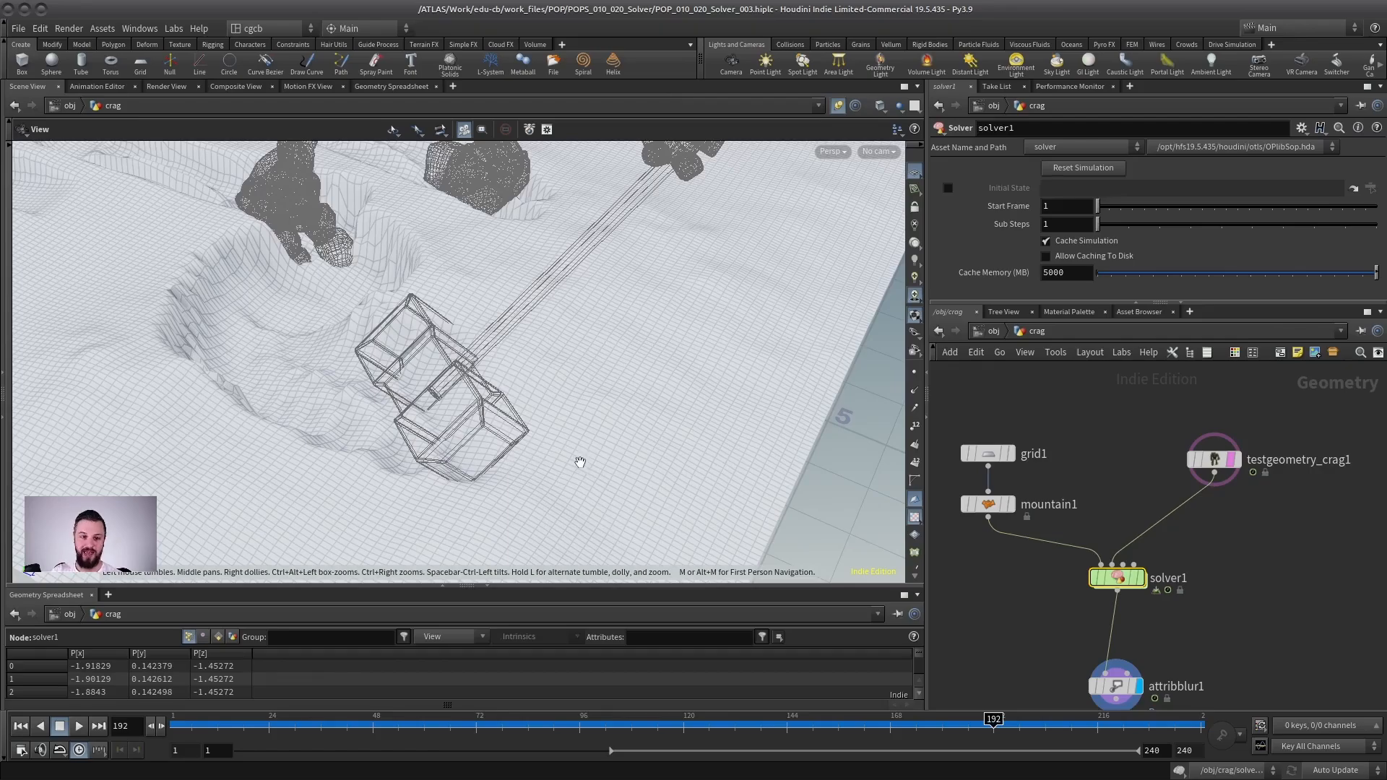
{"action": "key", "text": "Right"}
{"action": "key", "text": "Right"}
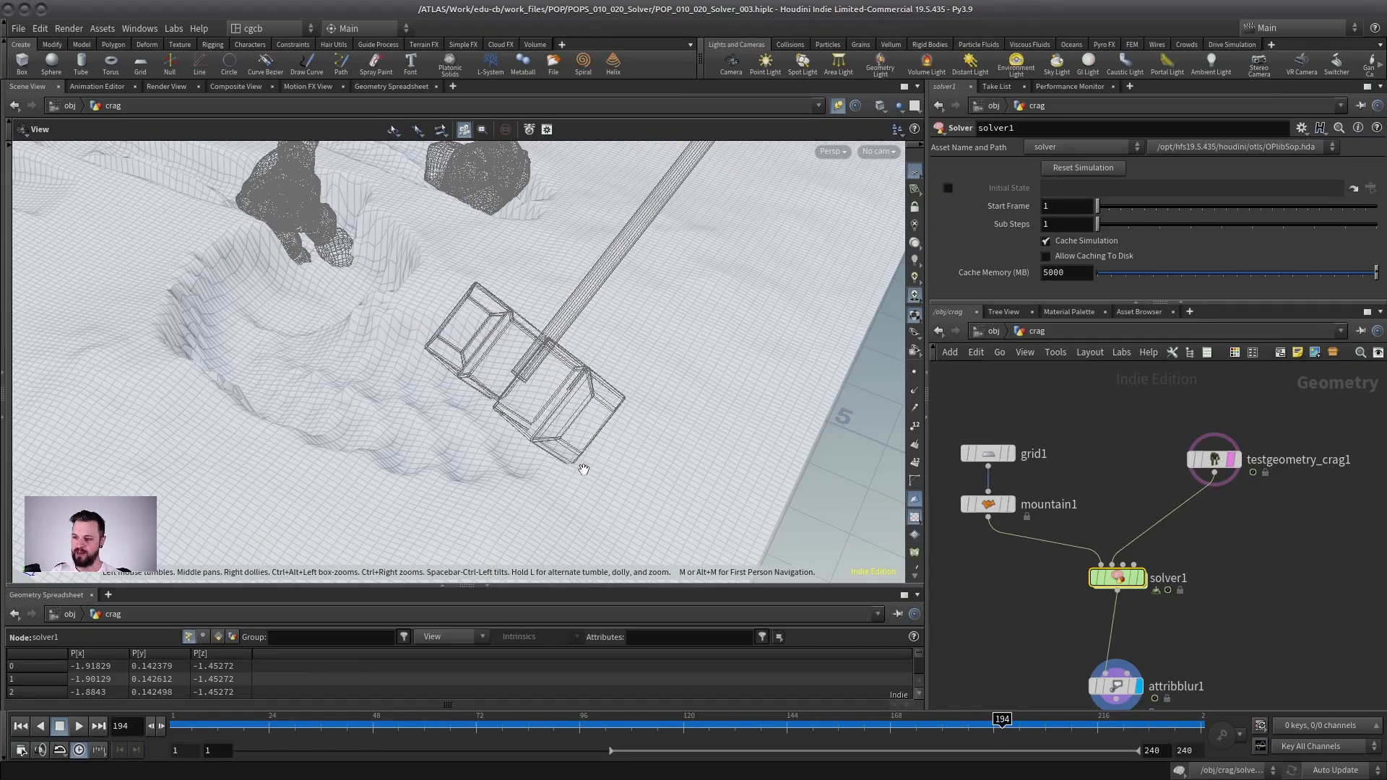
{"action": "key", "text": "Right"}
{"action": "key", "text": "Right"}
{"action": "key", "text": "Right"}
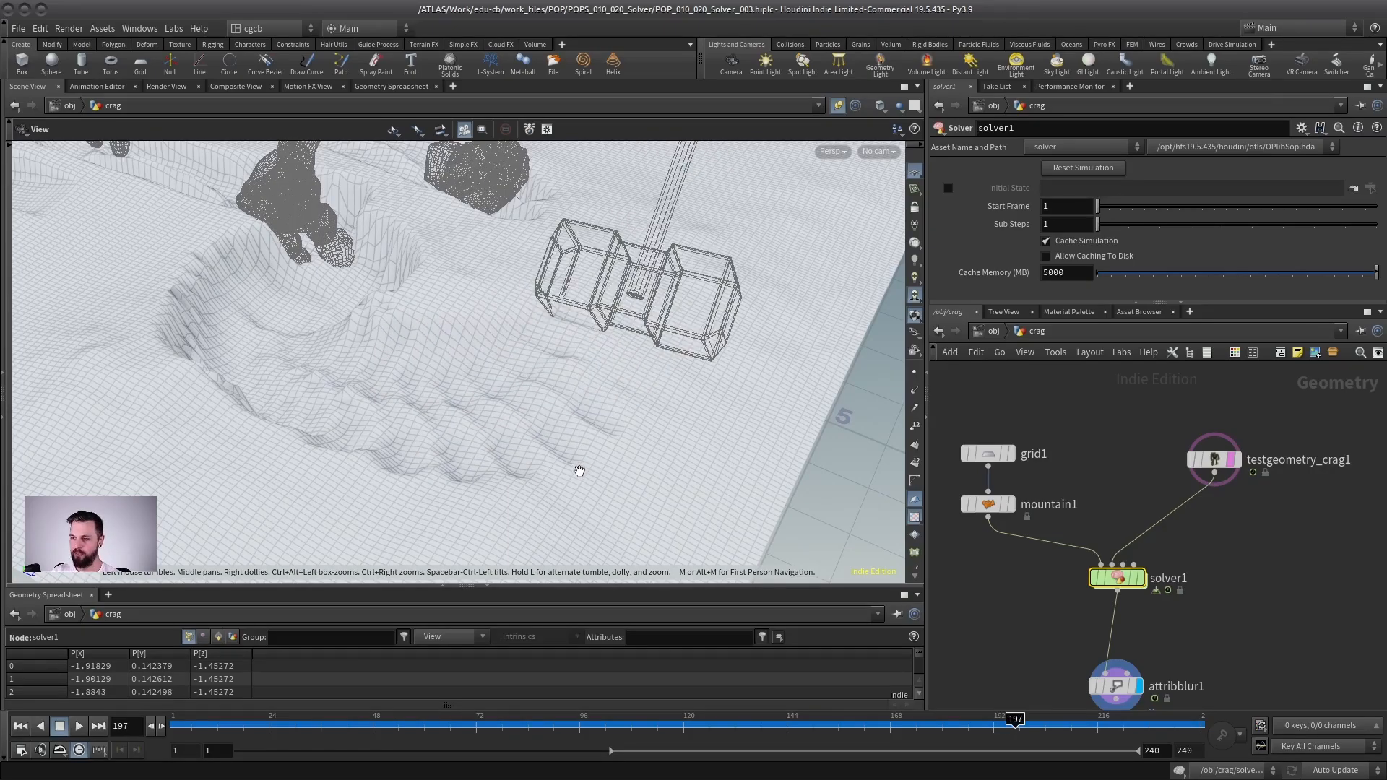
{"action": "key", "text": "Left"}
{"action": "key", "text": "Left"}
{"action": "key", "text": "Left"}
{"action": "key", "text": "Left"}
{"action": "key", "text": "Left"}
{"action": "key", "text": "Left"}
{"action": "key", "text": "Left"}
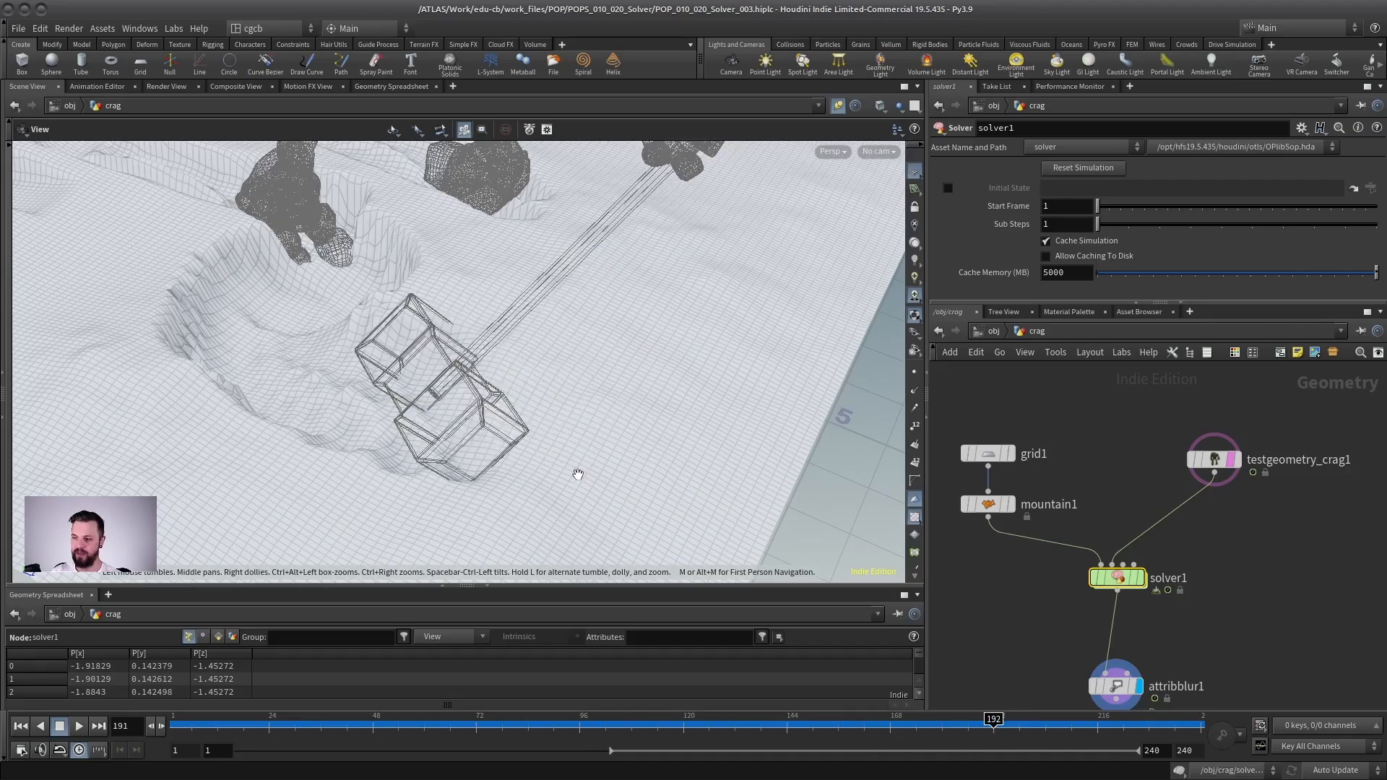
{"action": "key", "text": "Right"}
{"action": "key", "text": "Right"}
{"action": "key", "text": "Right"}
{"action": "key", "text": "Right"}
{"action": "key", "text": "Right"}
{"action": "key", "text": "Right"}
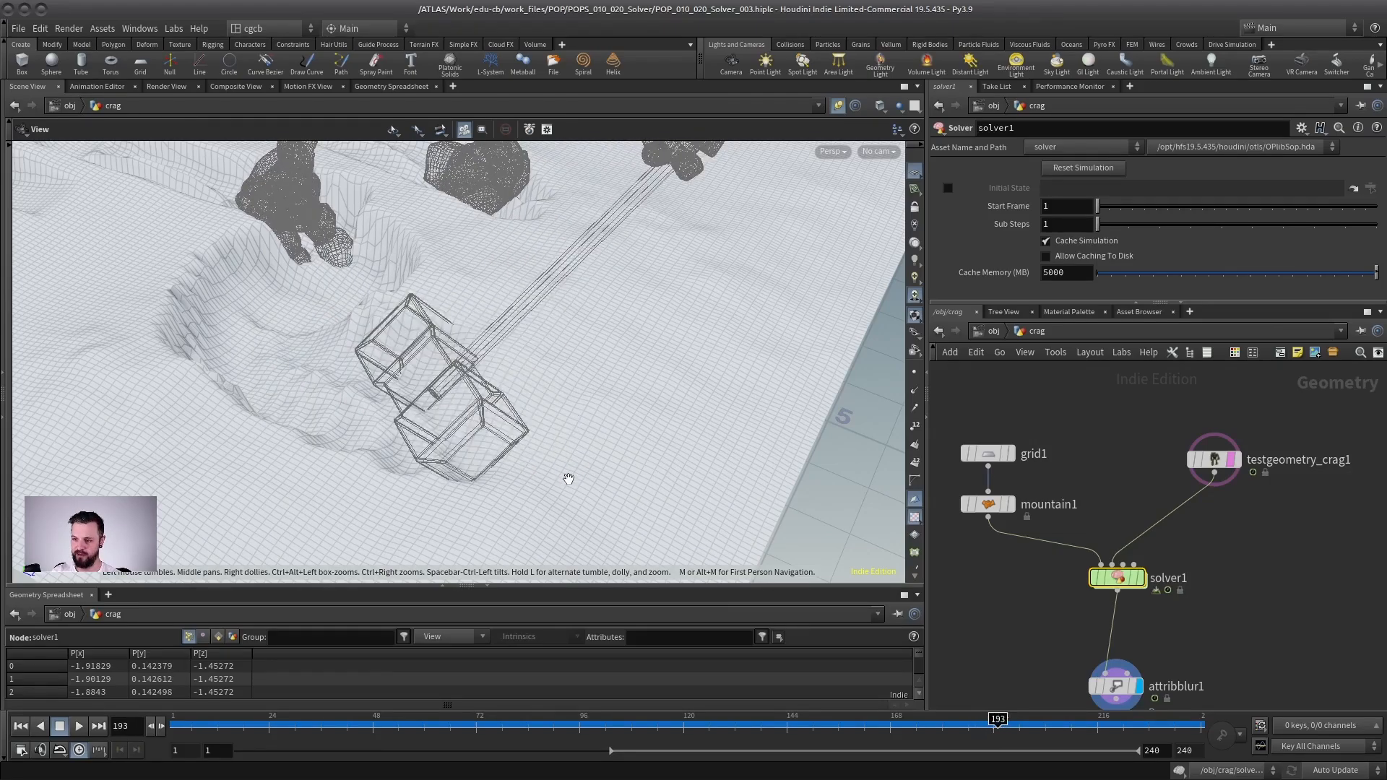
{"action": "key", "text": "Right"}
Set solver1's Sub Steps to 3 and rewind the simulation to frame 1
{"action": "left_click_drag", "start_coordinate": [1279, 535], "coordinate": [1071, 622]}
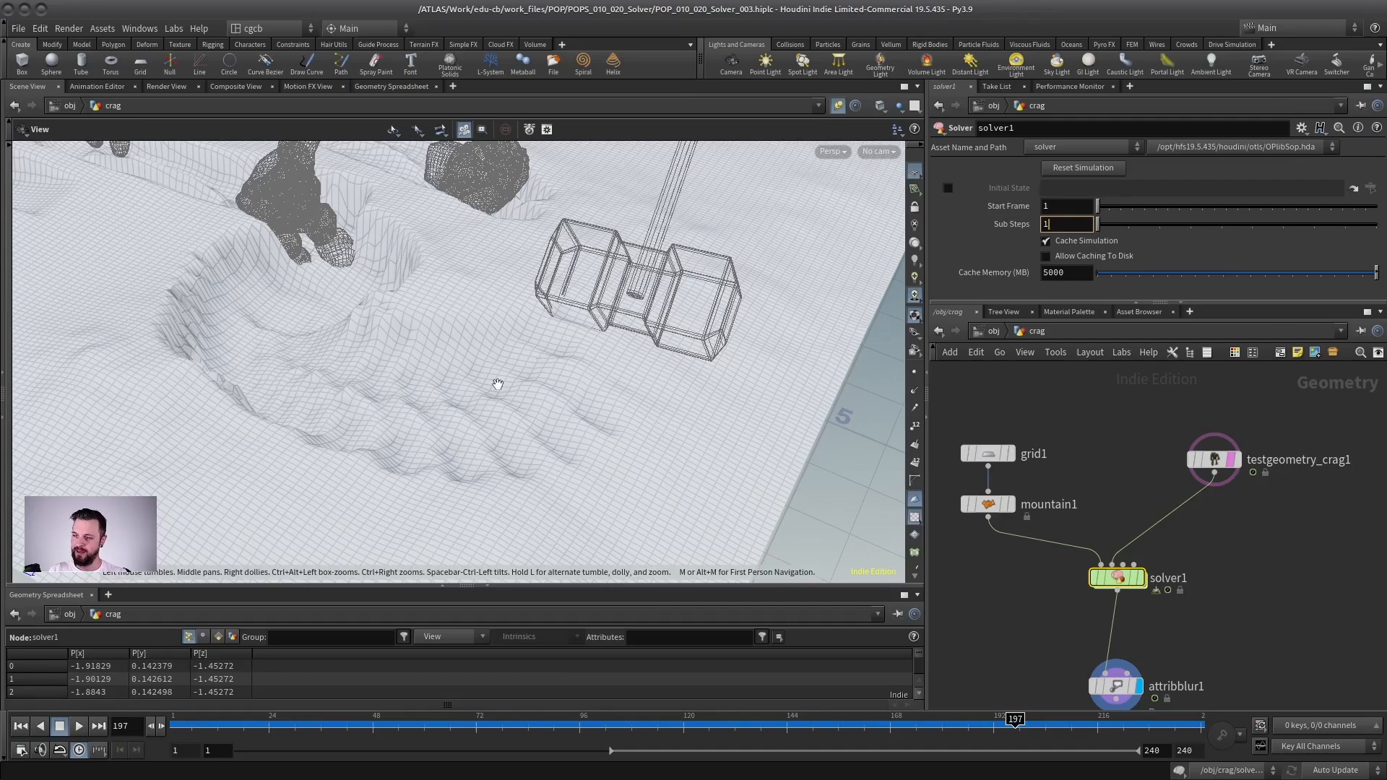
{"action": "left_click_drag", "start_coordinate": [422, 404], "coordinate": [362, 448]}
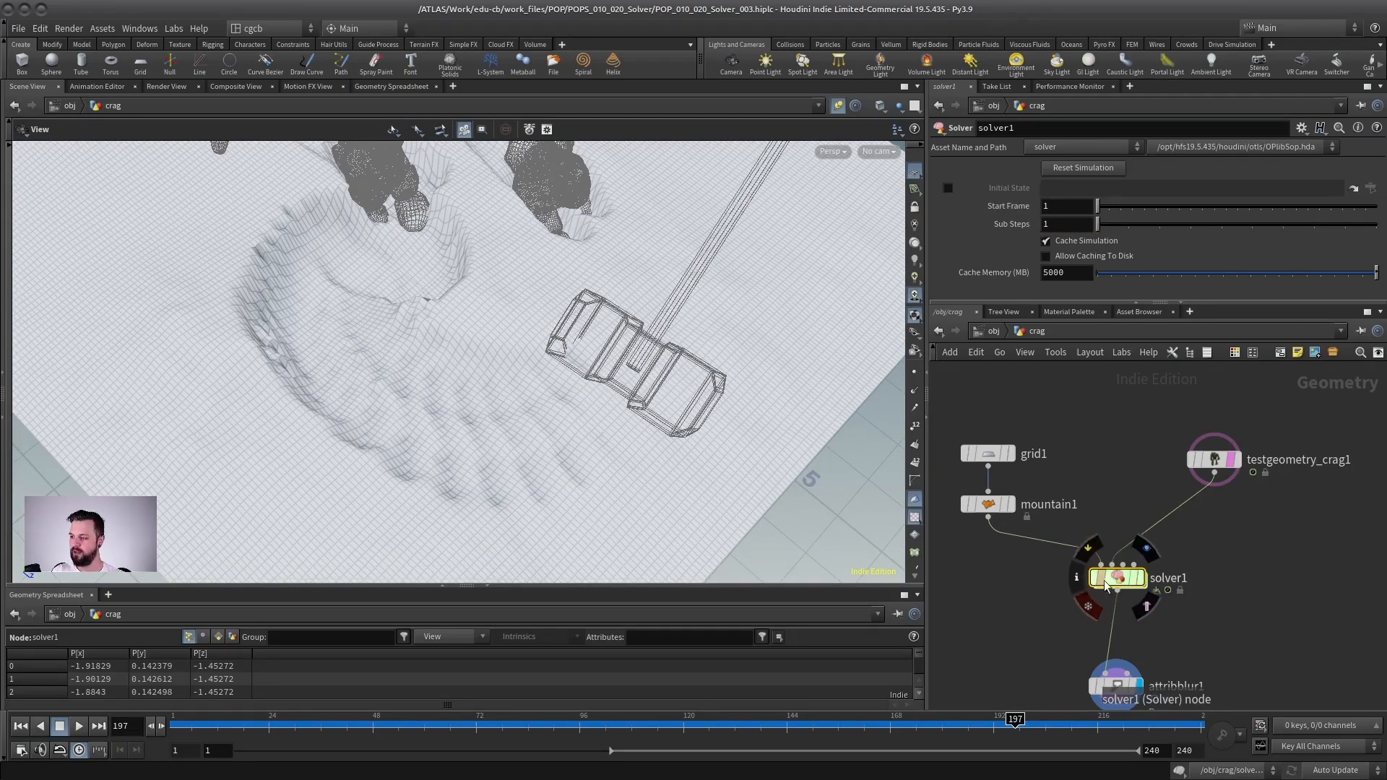
{"action": "left_click_drag", "start_coordinate": [1105, 578], "coordinate": [1103, 568]}
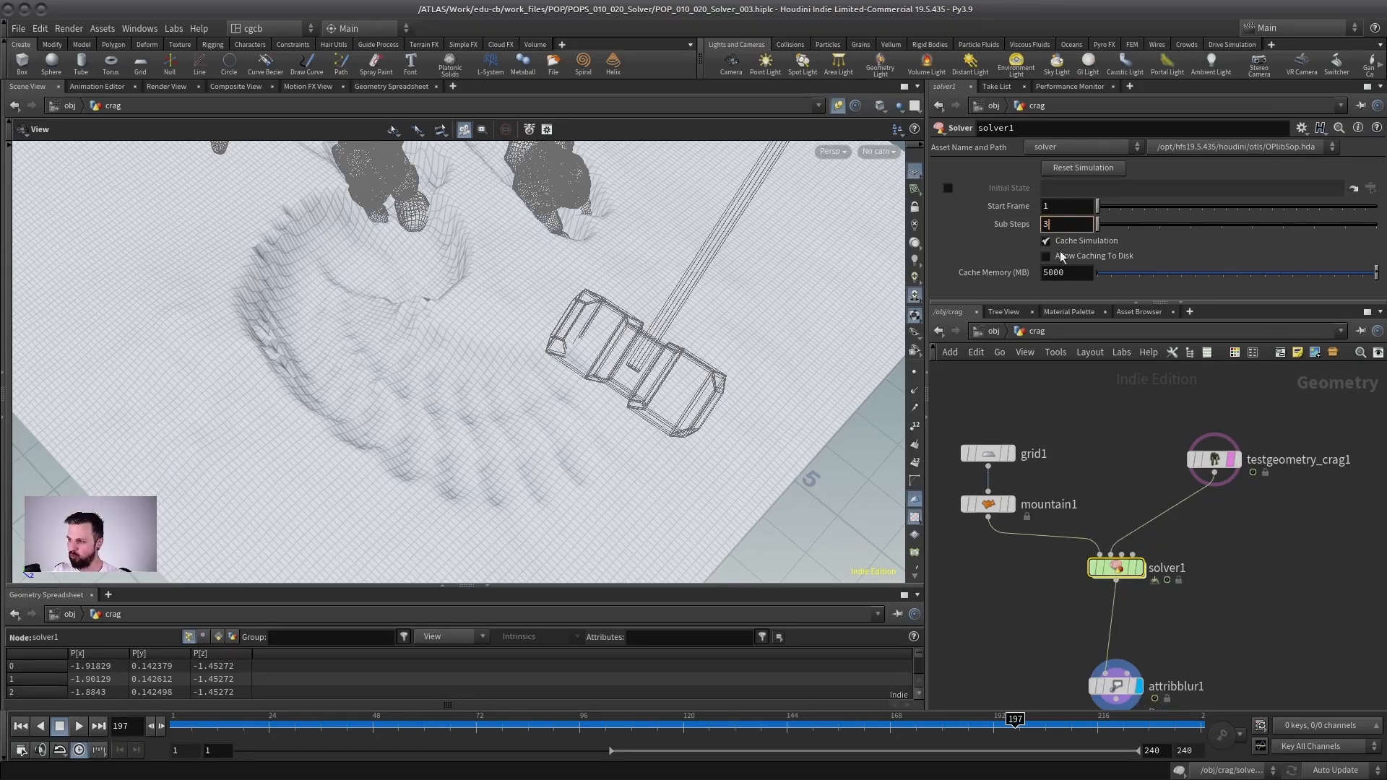
{"action": "left_click", "coordinate": [20, 726]}
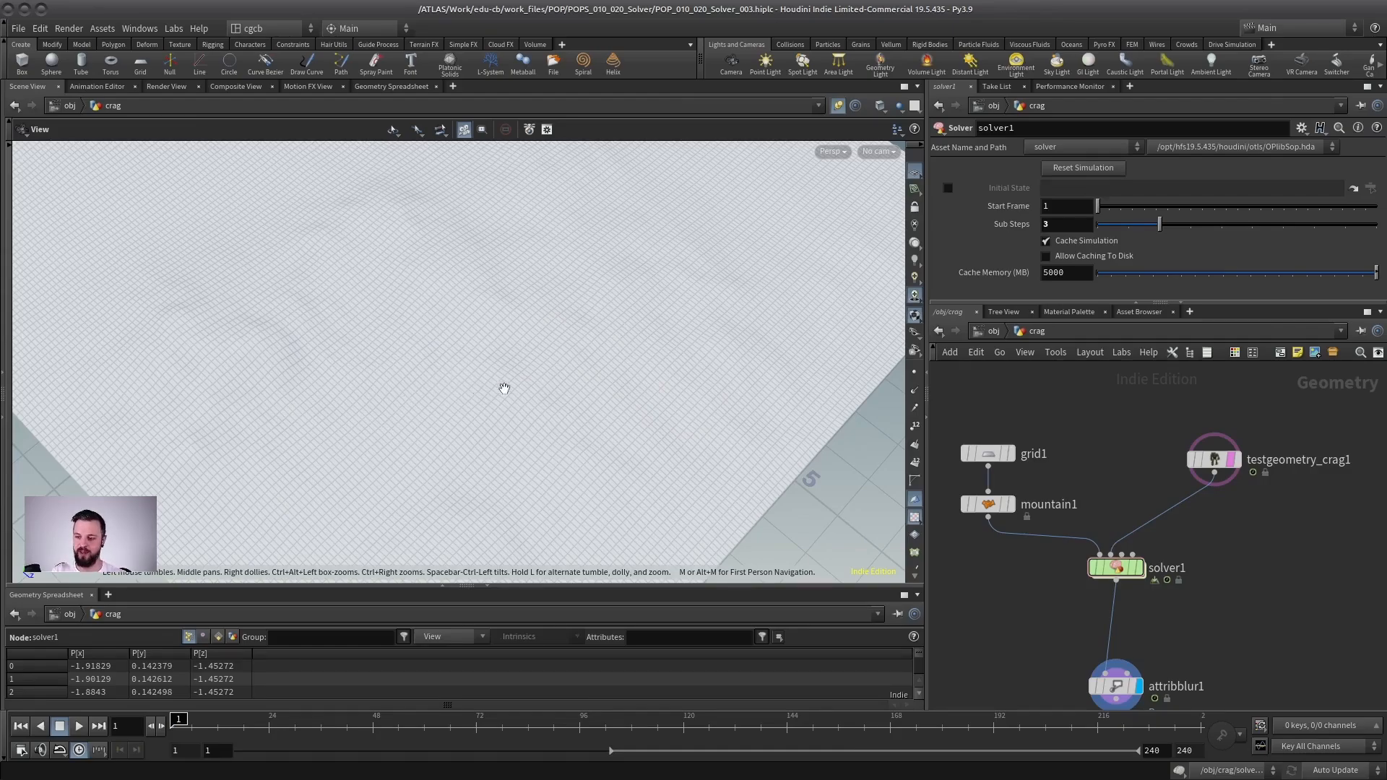
Play the simulation with three substeps to cache all frames while watching Crag and the hammer press into the terrain
{"action": "left_click_drag", "start_coordinate": [504, 389], "coordinate": [428, 377]}
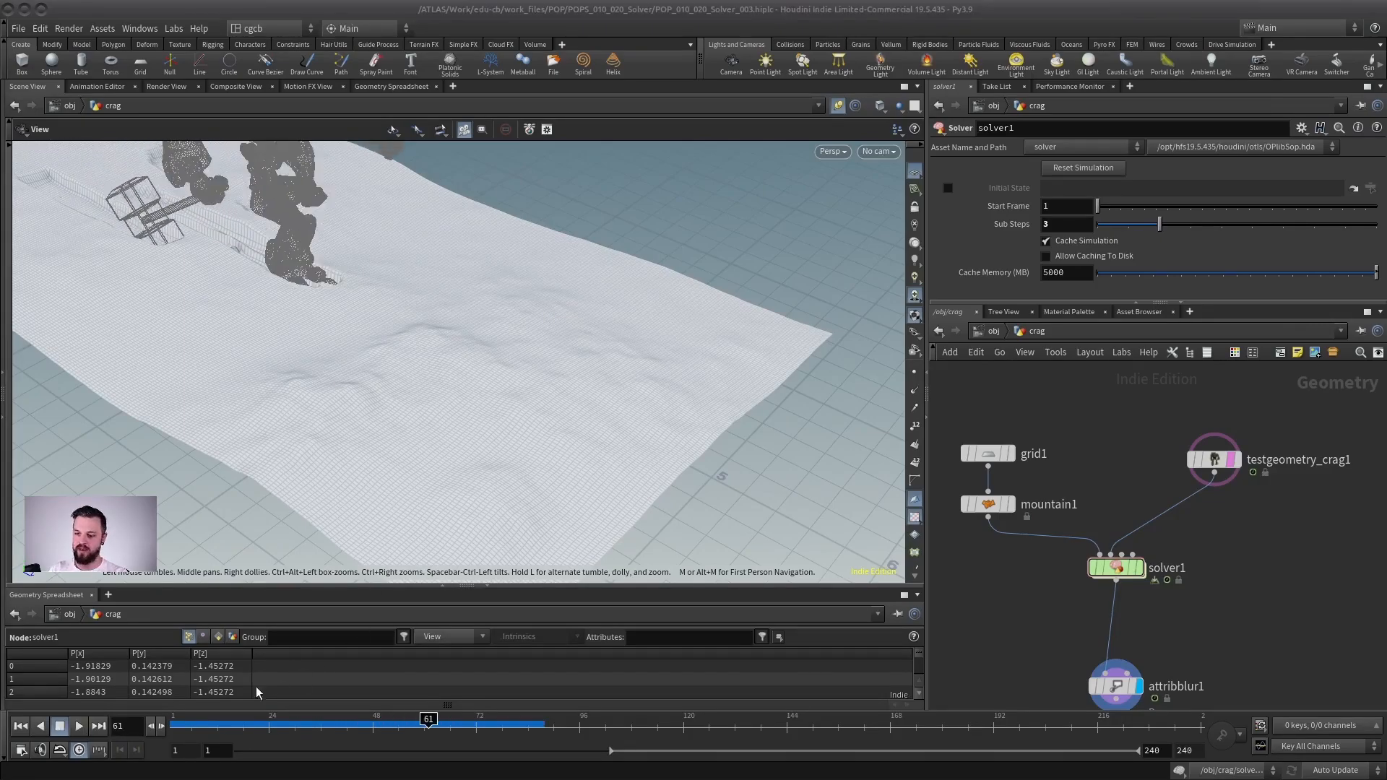
{"action": "left_click", "coordinate": [79, 726]}
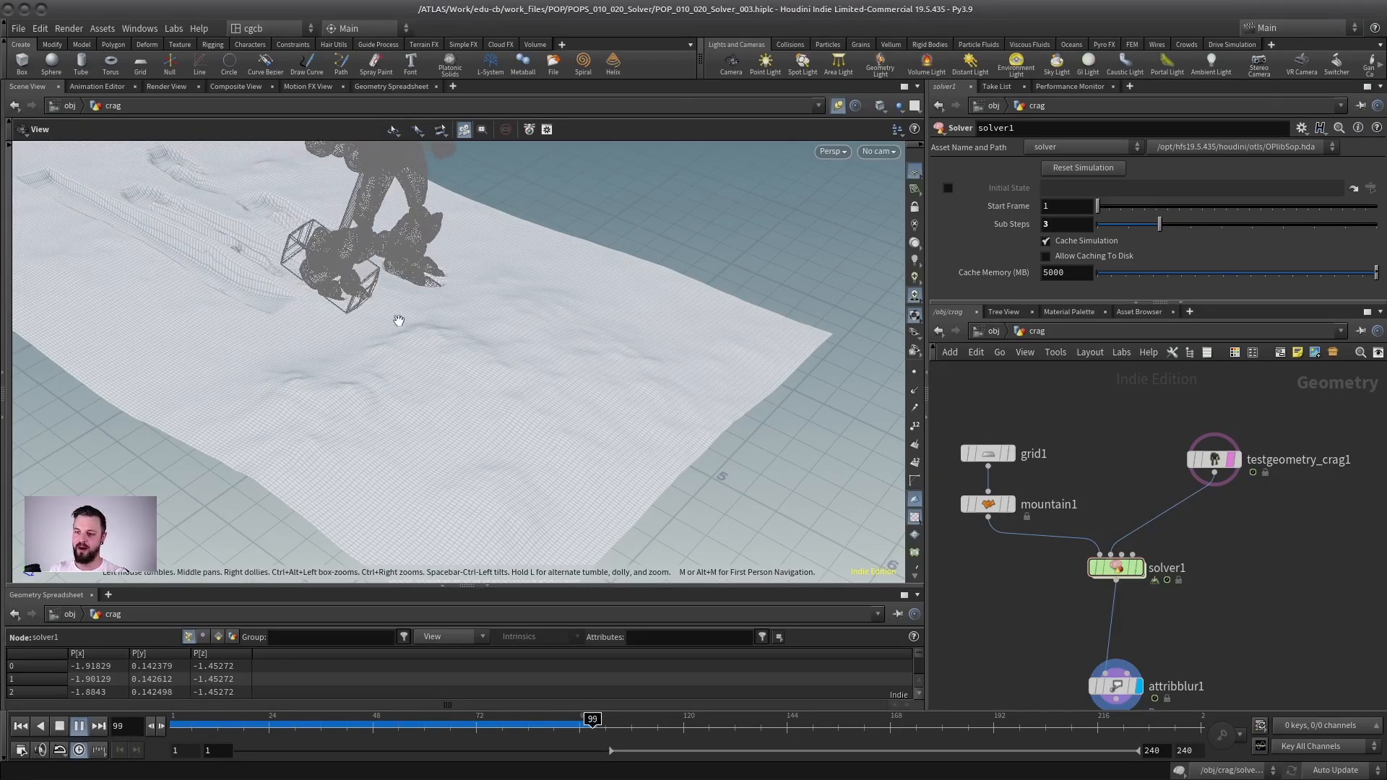
{"action": "left_click_drag", "start_coordinate": [462, 354], "coordinate": [471, 394]}
{"action": "mouse_move", "coordinate": [414, 429]}
{"action": "left_mouse_down"}
{"action": "mouse_move", "coordinate": [427, 432]}
{"action": "mouse_move", "coordinate": [294, 403]}
{"action": "mouse_move", "coordinate": [319, 354]}
{"action": "mouse_move", "coordinate": [557, 424]}
{"action": "mouse_move", "coordinate": [551, 405]}
{"action": "mouse_move", "coordinate": [406, 418]}
{"action": "mouse_move", "coordinate": [334, 454]}
{"action": "mouse_move", "coordinate": [514, 396]}
{"action": "mouse_move", "coordinate": [405, 430]}
{"action": "left_mouse_up"}
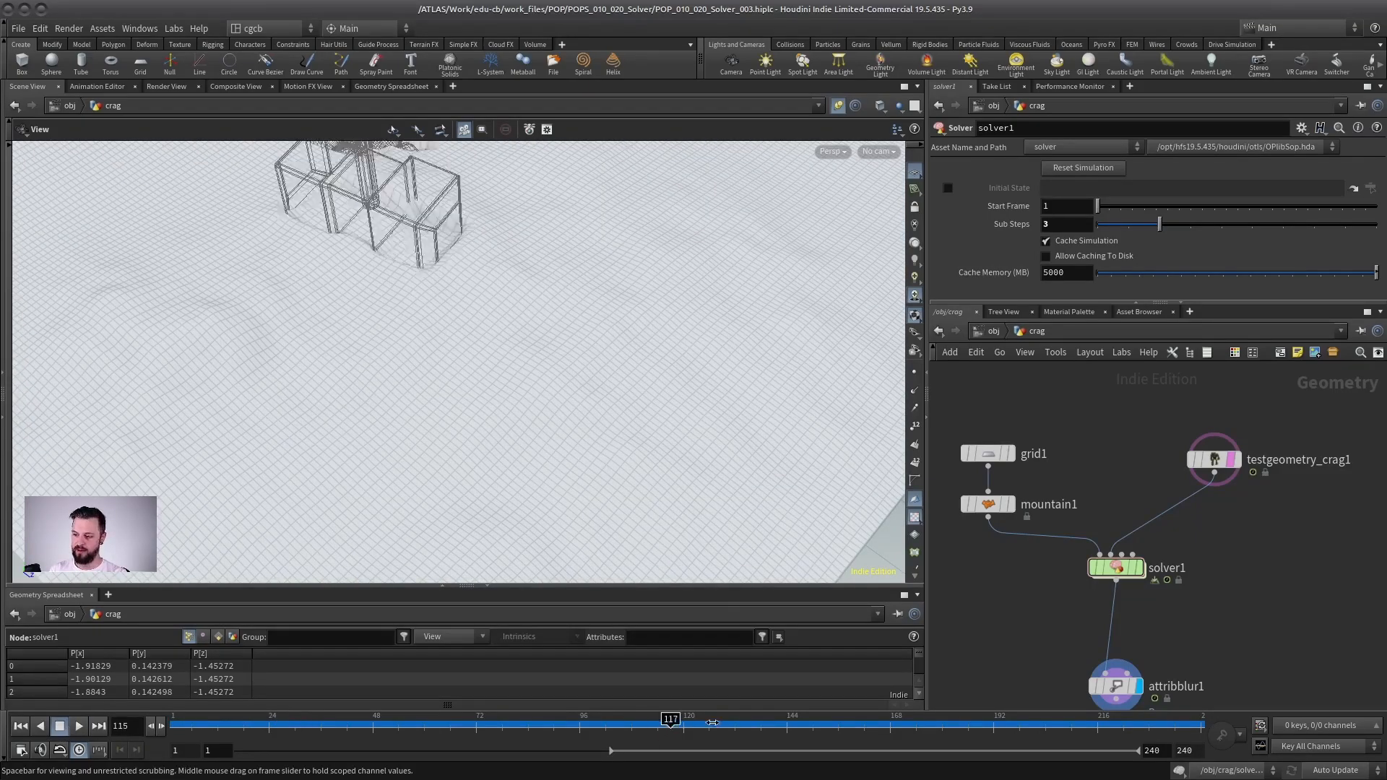
Scrub to frame 198 and examine the hammer's curved trail and the footprints in the terrain from several angles
{"action": "left_click_drag", "start_coordinate": [874, 722], "coordinate": [1019, 723]}
{"action": "scroll", "coordinate": [448, 411], "scroll_direction": "down", "scroll_amount": 5}
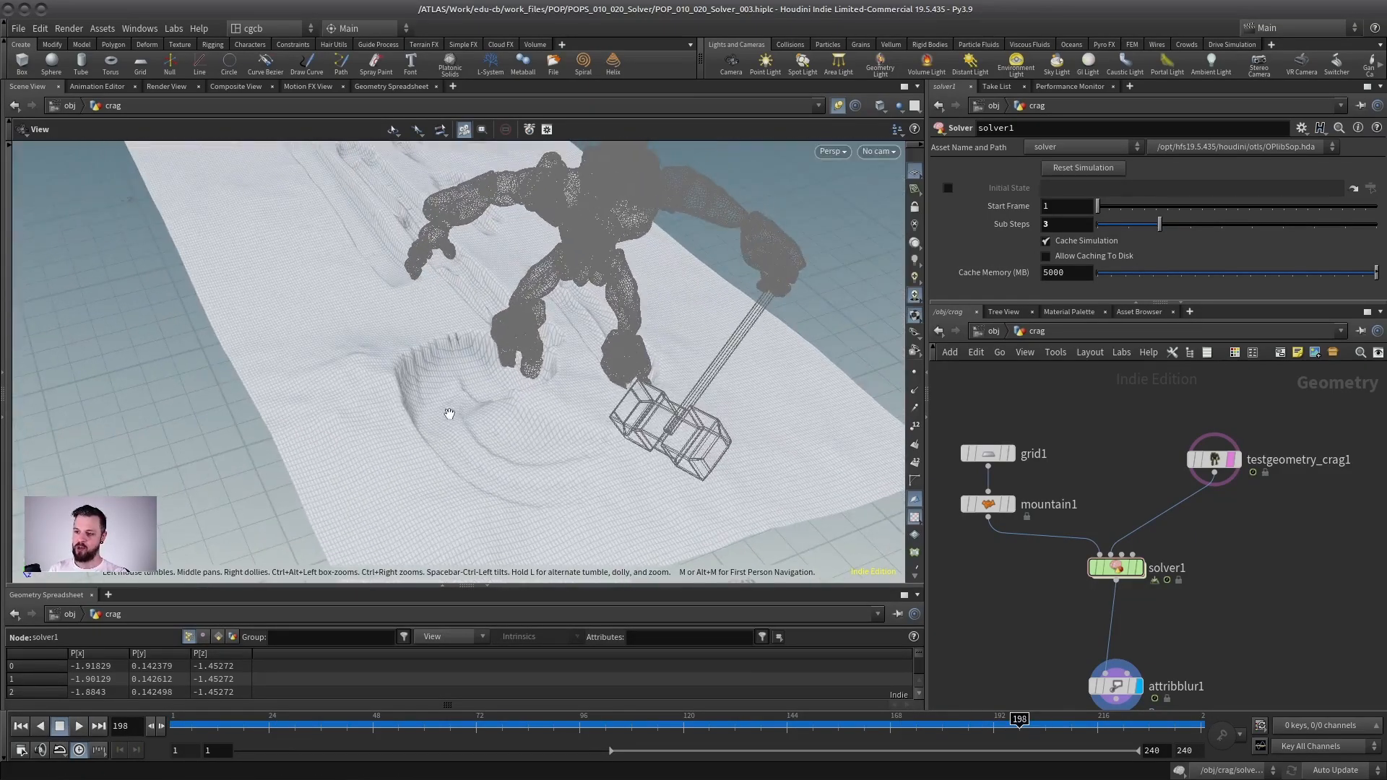
{"action": "left_click_drag", "start_coordinate": [449, 412], "coordinate": [546, 428]}
{"action": "left_click_drag", "start_coordinate": [256, 416], "coordinate": [411, 453]}
{"action": "scroll", "coordinate": [1155, 614], "scroll_direction": "down", "scroll_amount": 1}
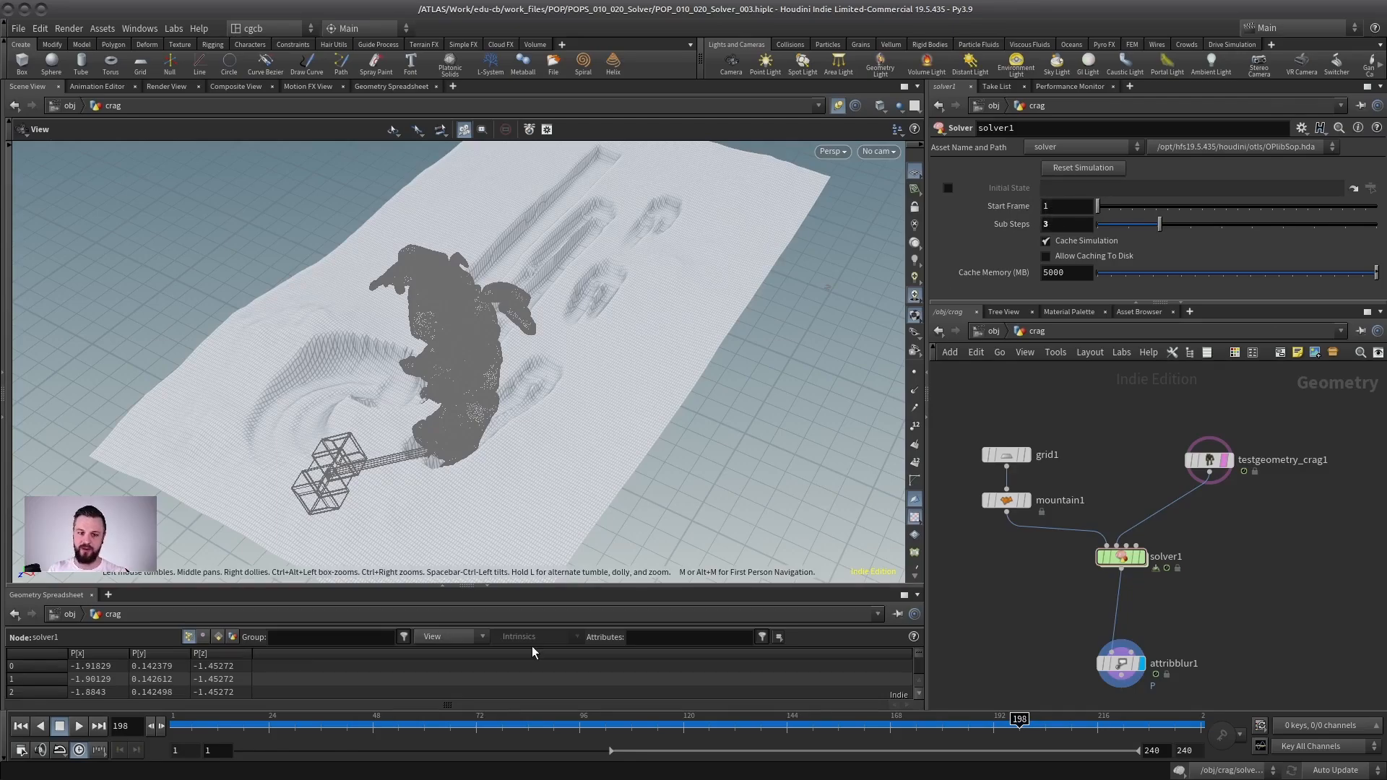
Rewind to frame 1 and replay the cached simulation over the whole terrain
{"action": "left_click", "coordinate": [19, 726]}
{"action": "key", "text": "Up"}
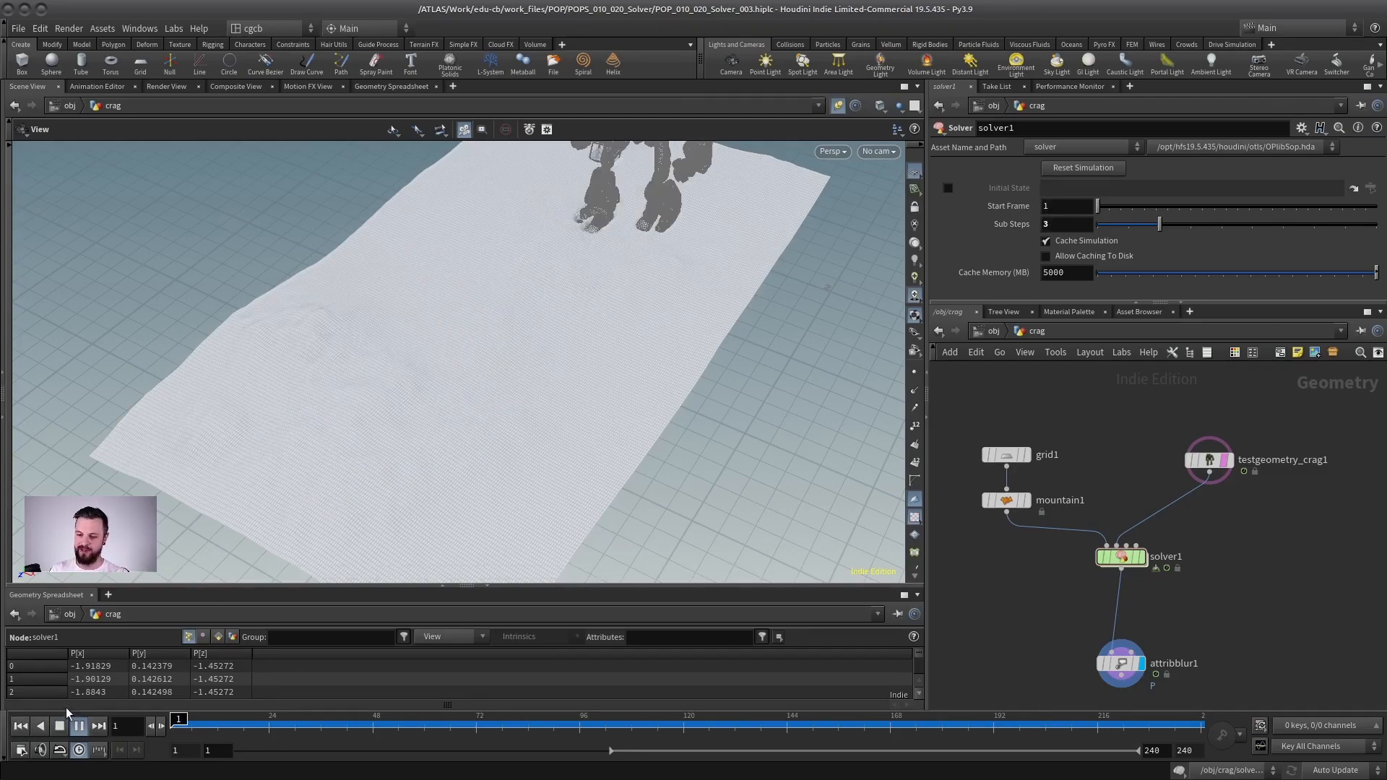